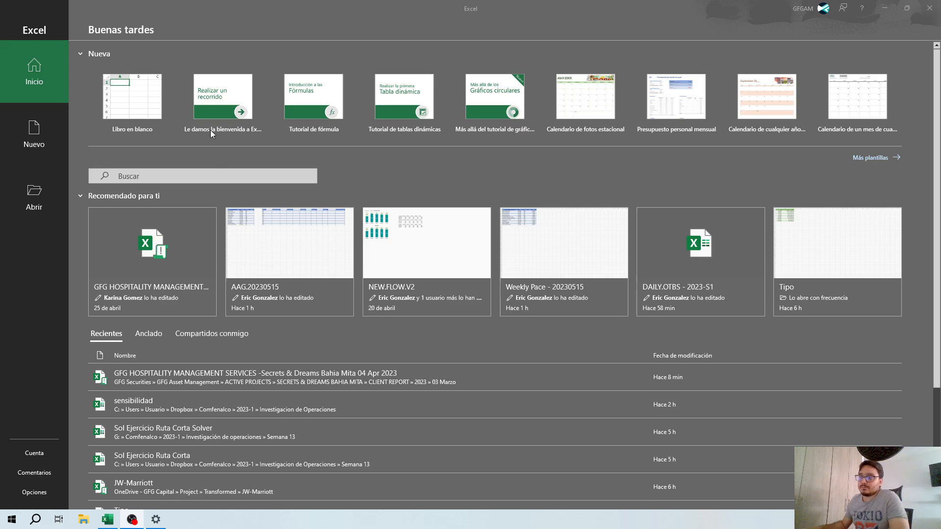
Create a new blank workbook
left_click(141, 100)
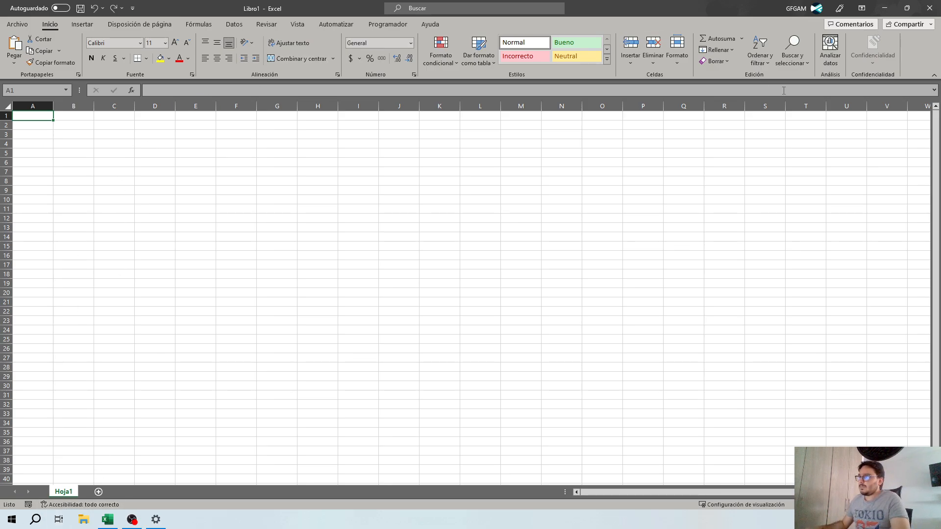
left_click(277, 245)
left_click(159, 172)
left_click(44, 125)
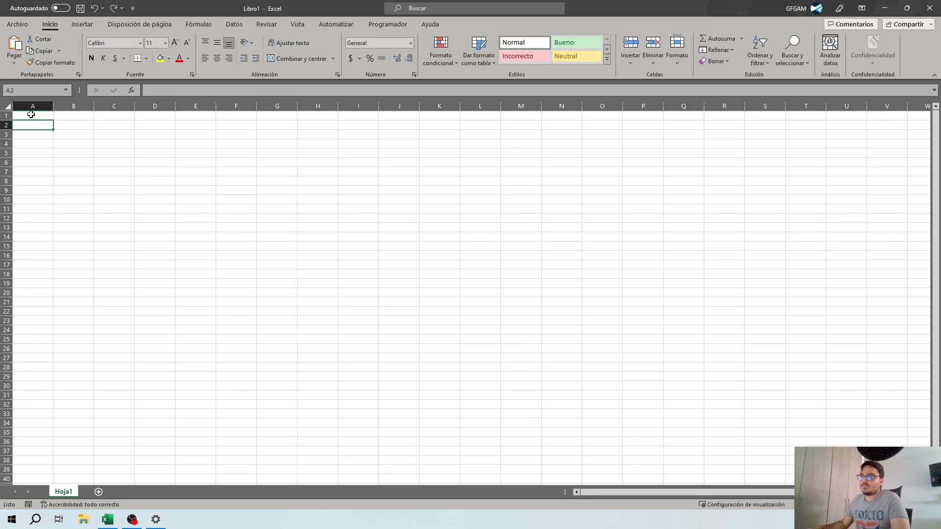
left_click(102, 106)
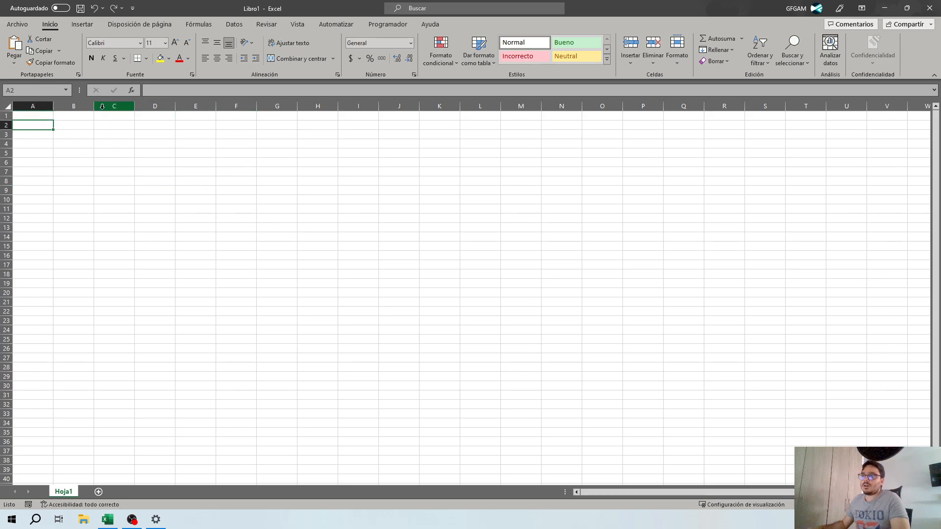
left_click(84, 106)
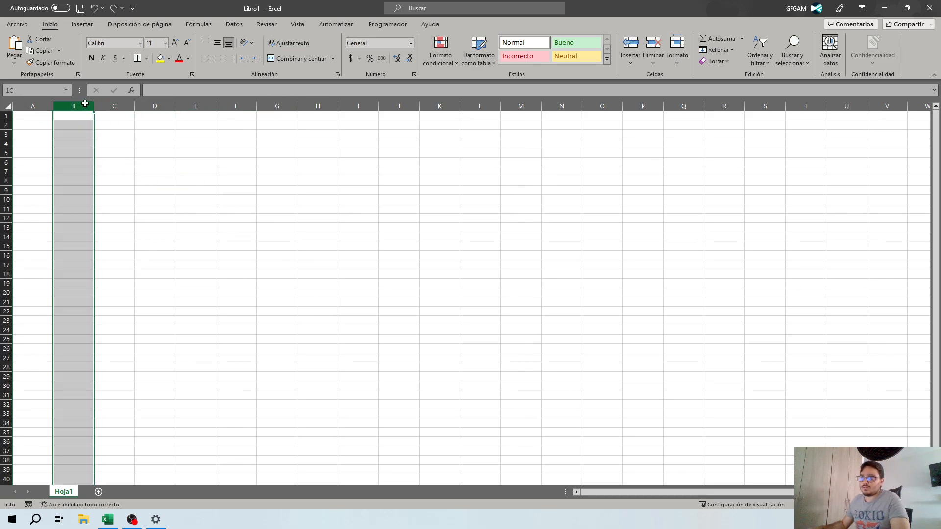
left_click(4, 162)
left_click(223, 326)
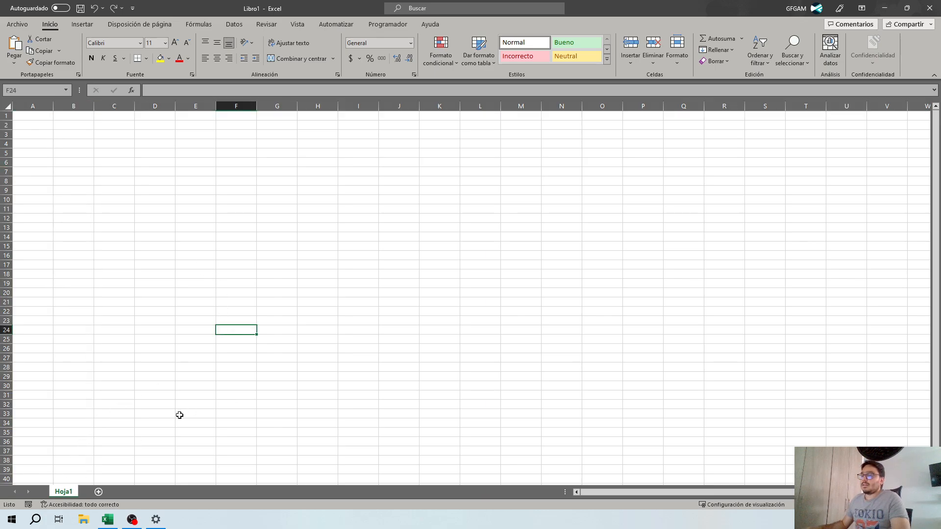
right_click(63, 492)
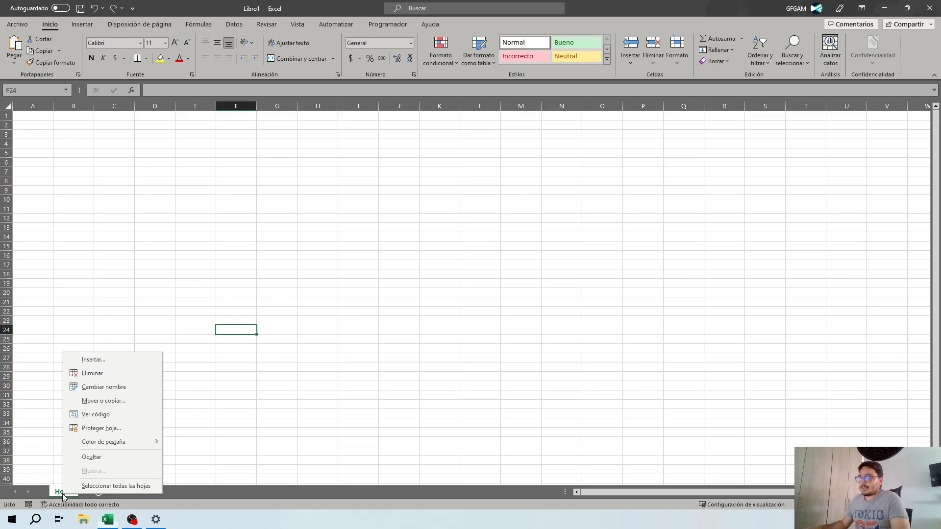
left_click(128, 360)
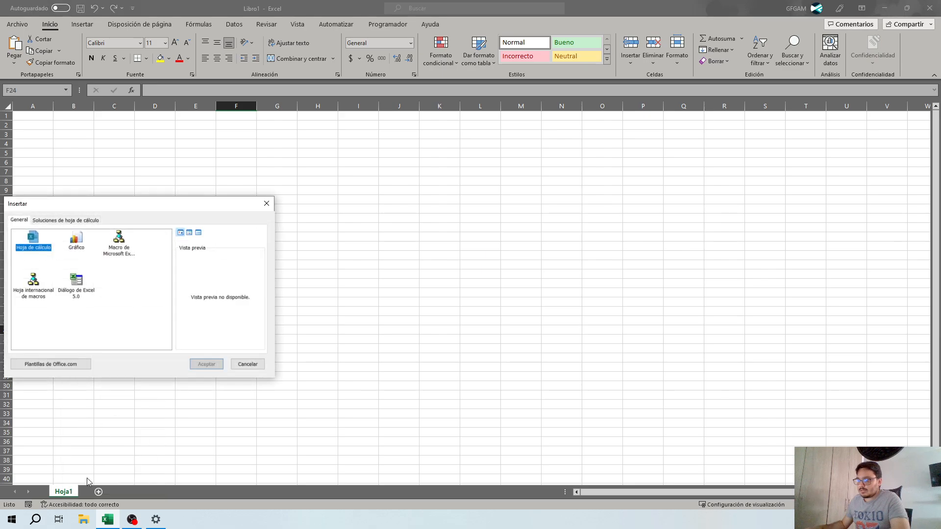
left_click(243, 365)
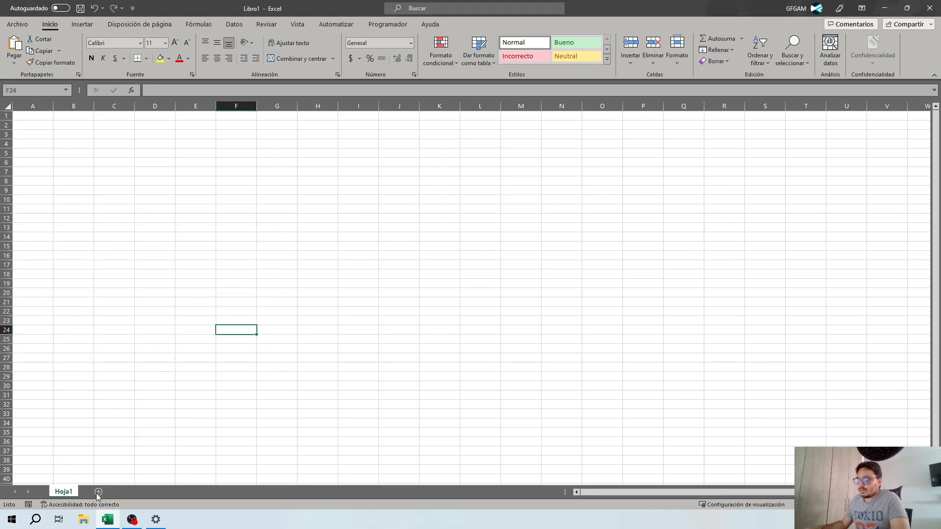
Add two worksheets to the workbook and rename Hoja1 as Presupuesto
left_click(98, 491)
left_click(128, 492)
double_click(65, 491)
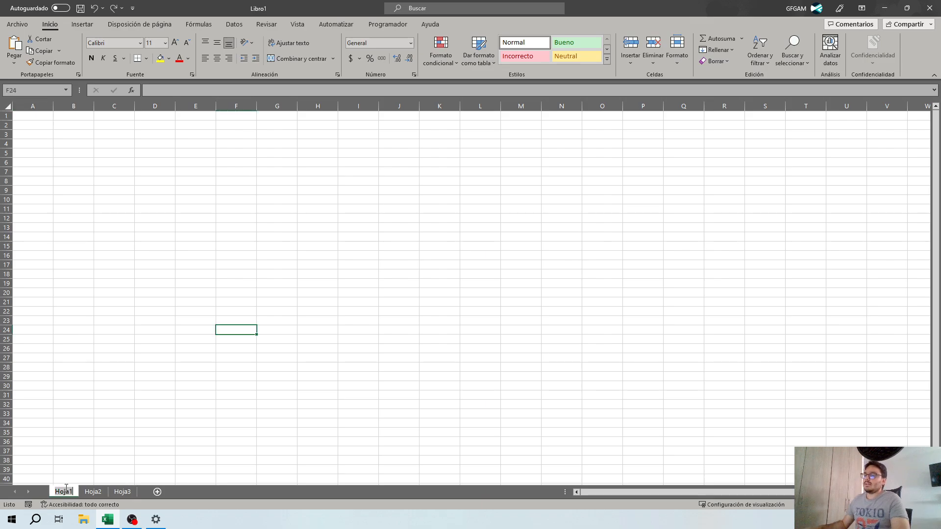
type("Pres")
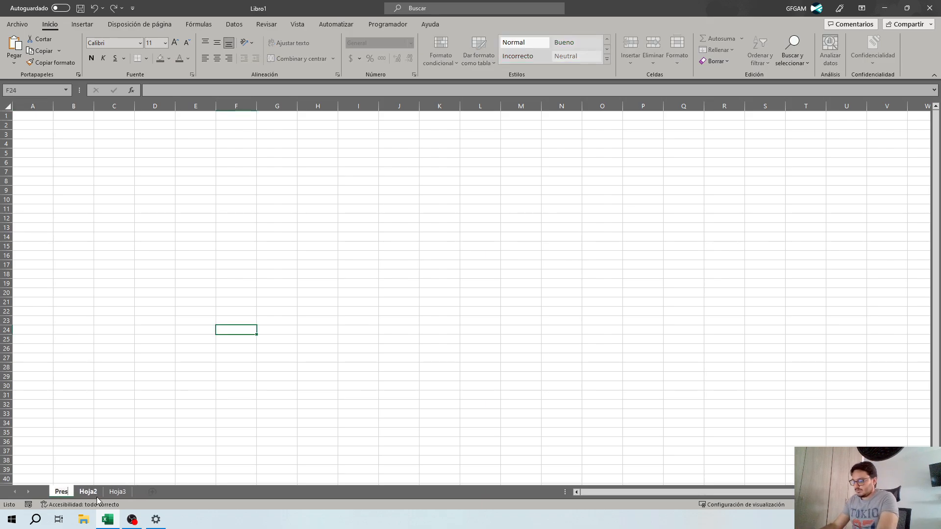
type("upuesto")
key("Return")
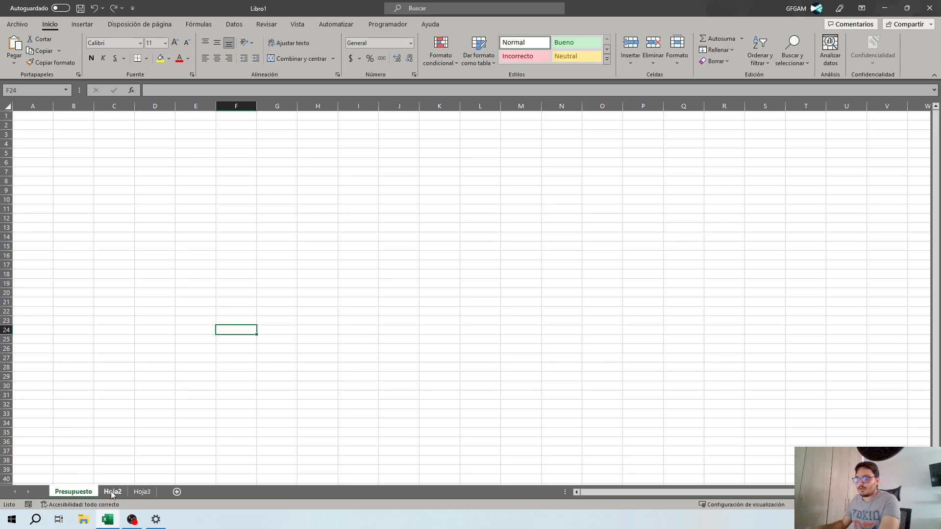
Rename the sheet Hoja2 as Ingresos and the sheet Hoja3 as Gastos
double_click(112, 493)
type("iNG")
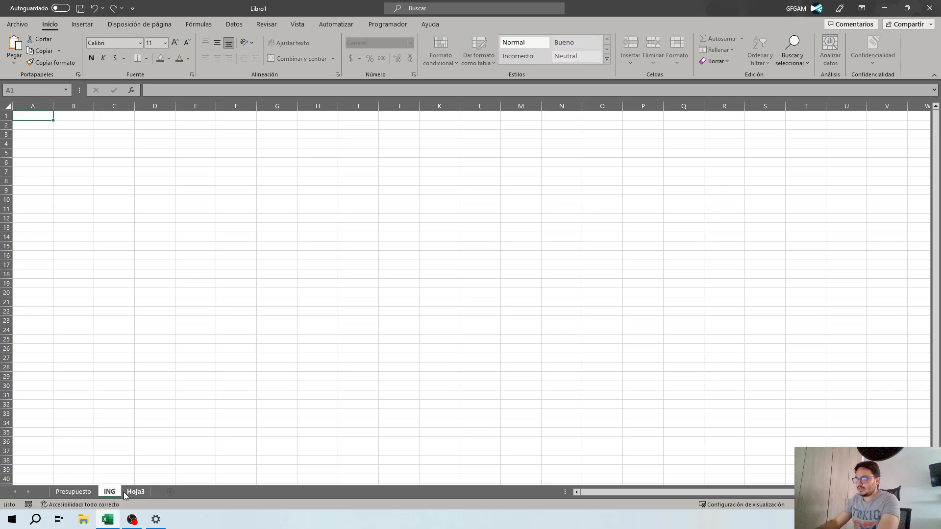
key("BackSpace")
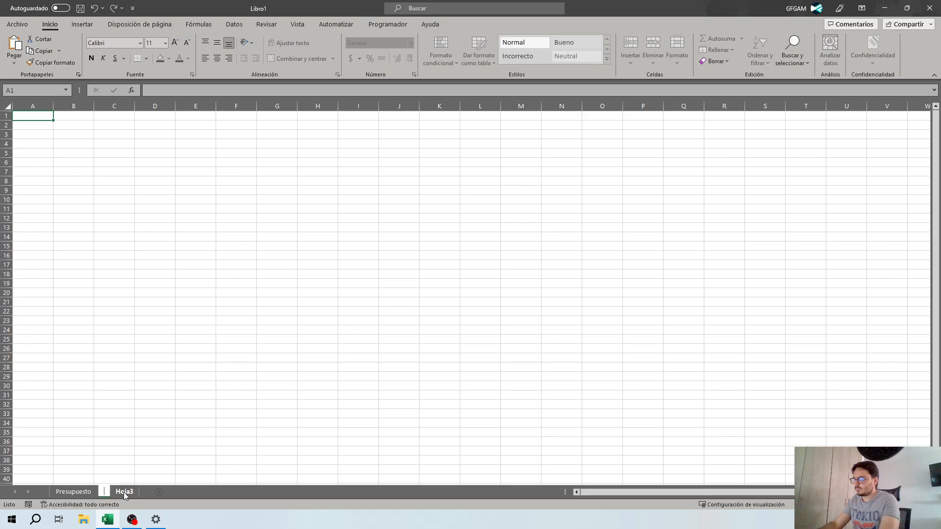
type("Ingresos")
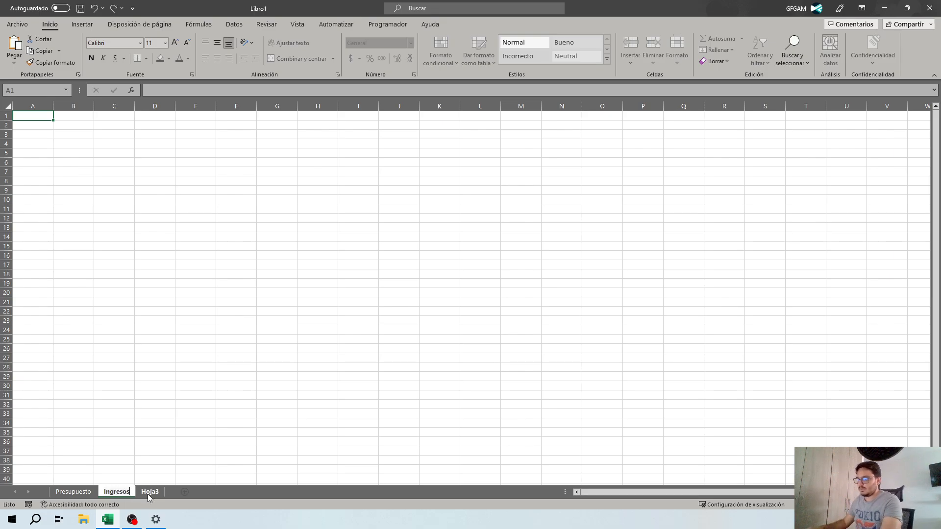
double_click(149, 492)
type("Gastos")
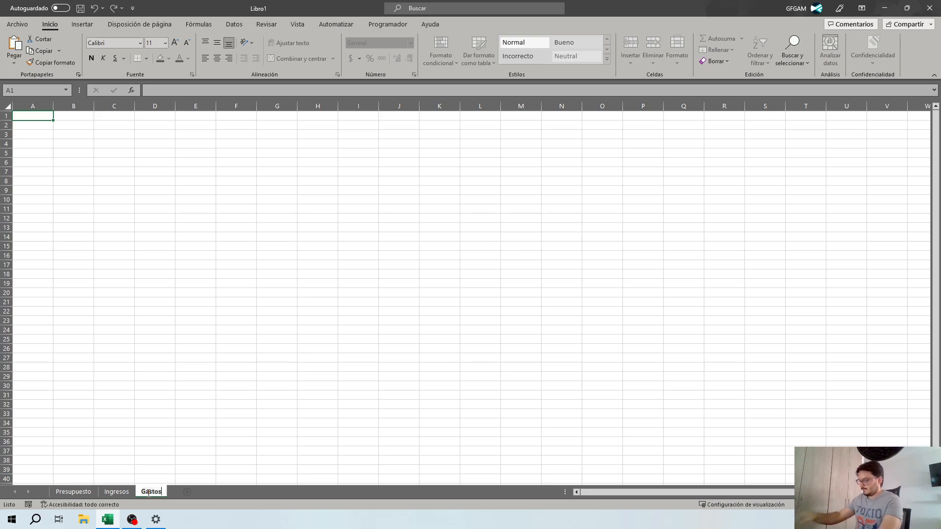
key("Return")
left_click(155, 180)
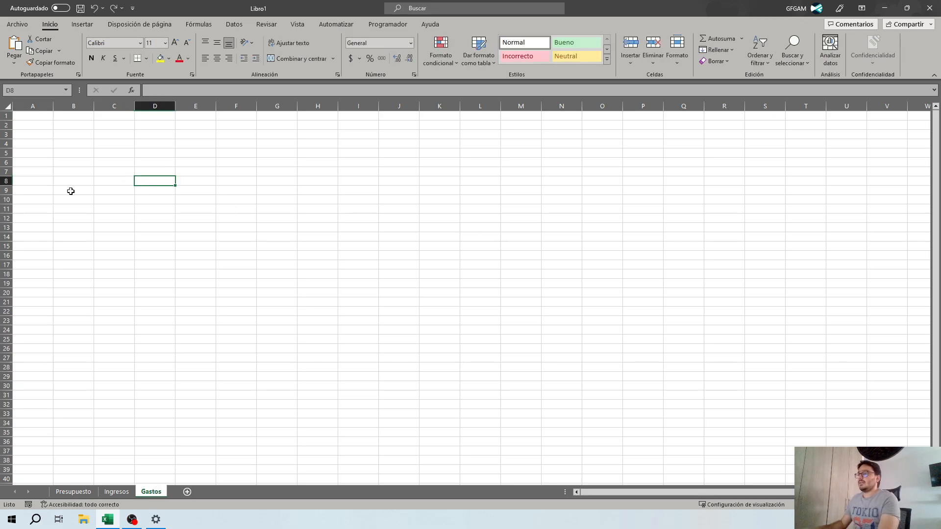
left_click(72, 191)
left_click(73, 143)
left_click(49, 116)
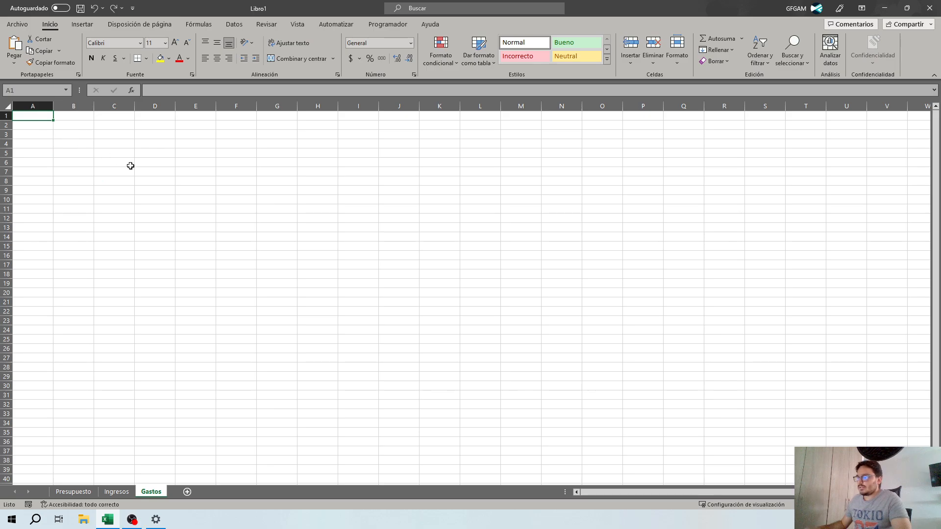
left_click(291, 195)
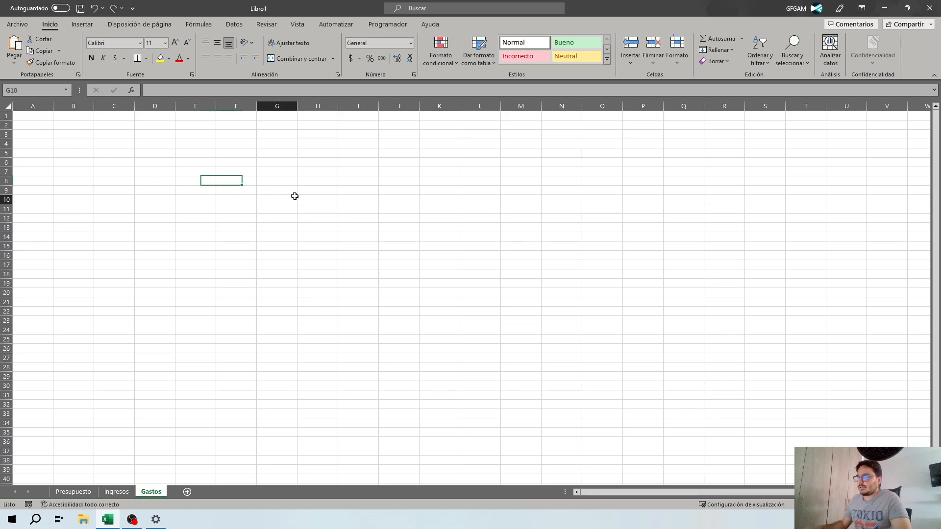
left_click(173, 281)
left_click(78, 311)
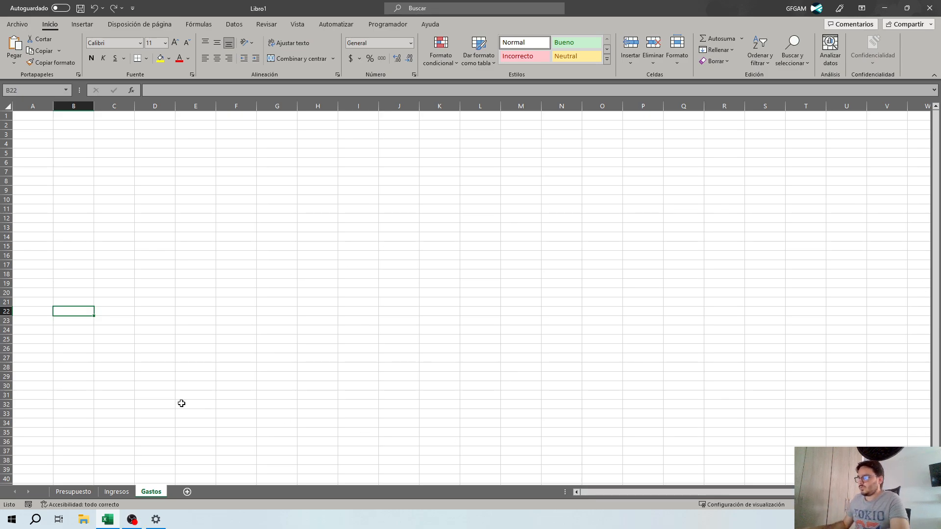
Switch to the Presupuesto sheet and magnify its grid so the cells are easier to read
left_click(109, 492)
left_click(74, 492)
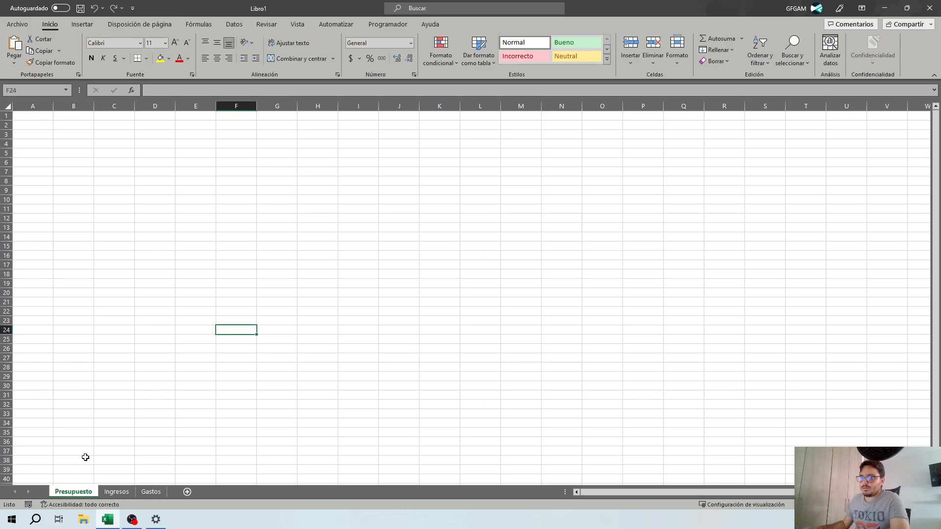
left_click(137, 192)
left_click(71, 117)
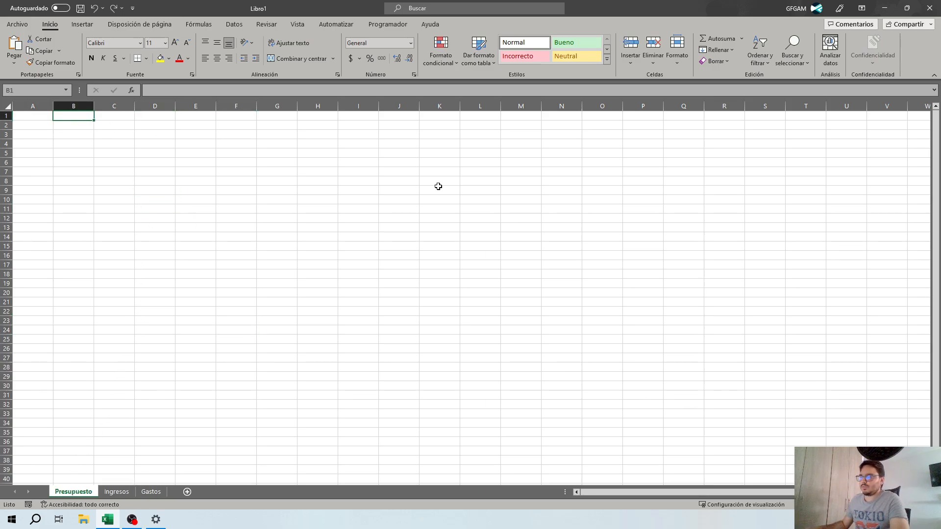
scroll(466, 294, "up", 4)
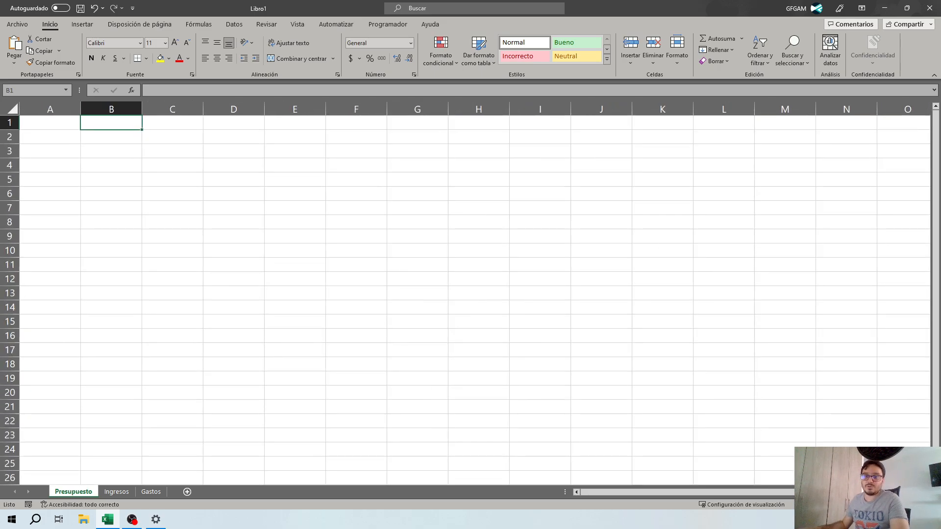
scroll(465, 294, "up", 1)
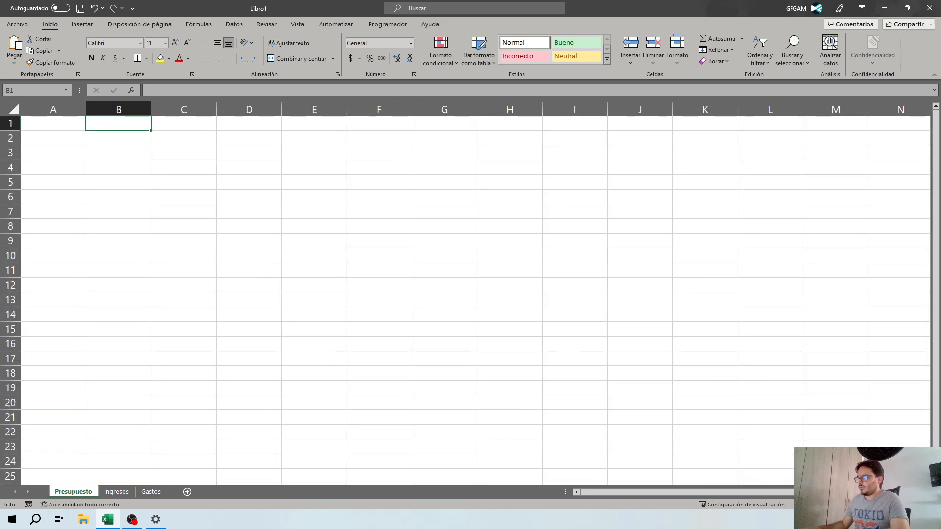
scroll(659, 426, "down", 1)
left_click(71, 141)
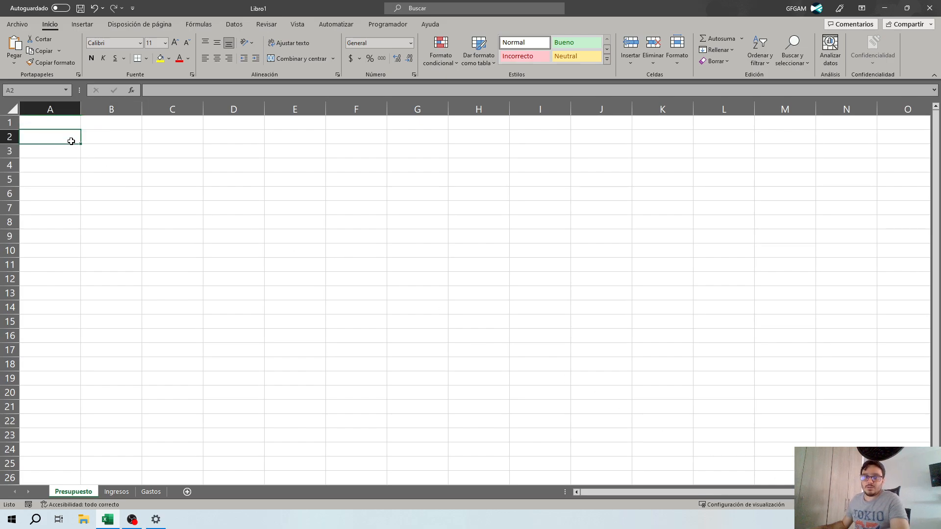
left_click(107, 150)
left_click(167, 171)
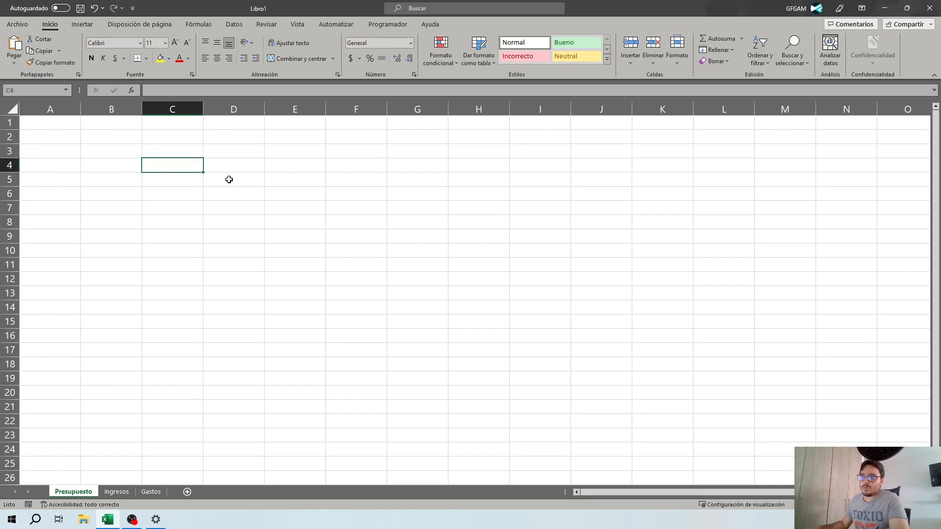
left_click(234, 181)
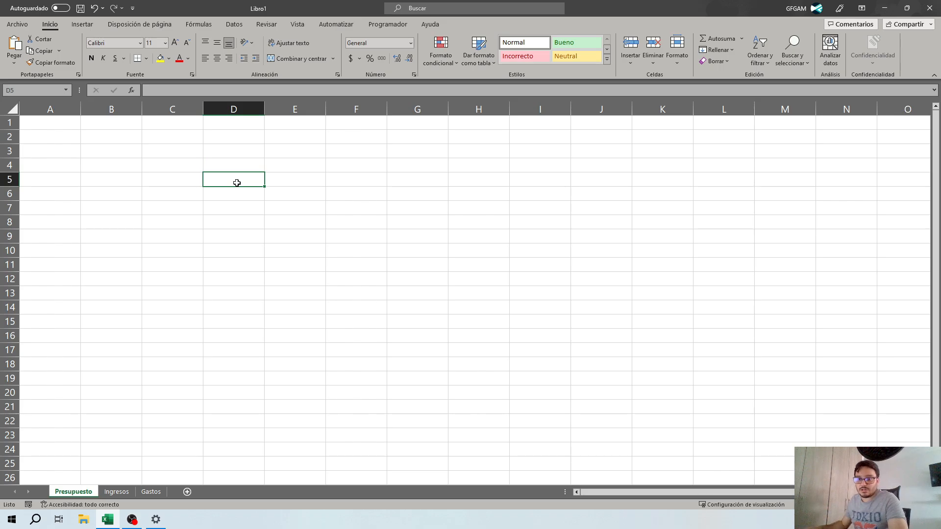
Enter the column header Fecha in cell A1 of the Ingresos sheet
left_click(116, 491)
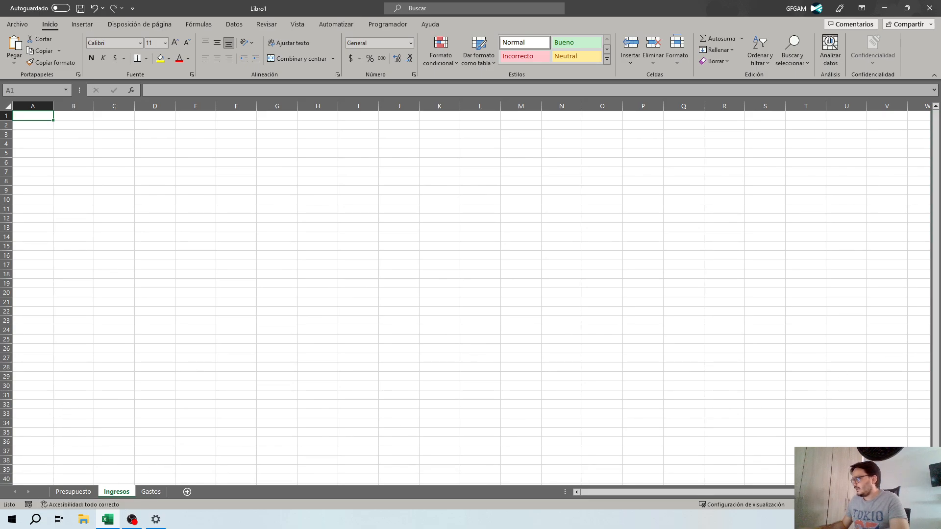
left_click(912, 505)
left_click(913, 505)
left_click(912, 505)
left_click(912, 505)
left_click(912, 504)
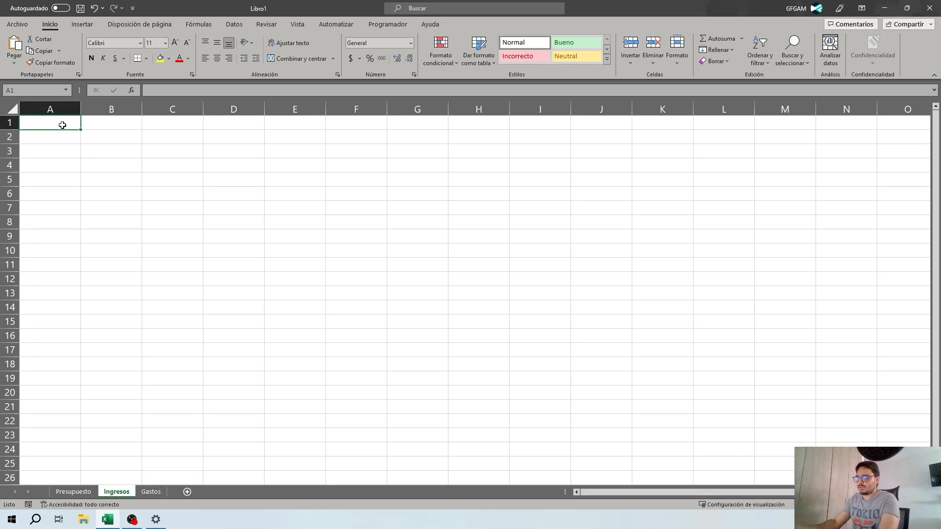
type("Fecha")
key("Return")
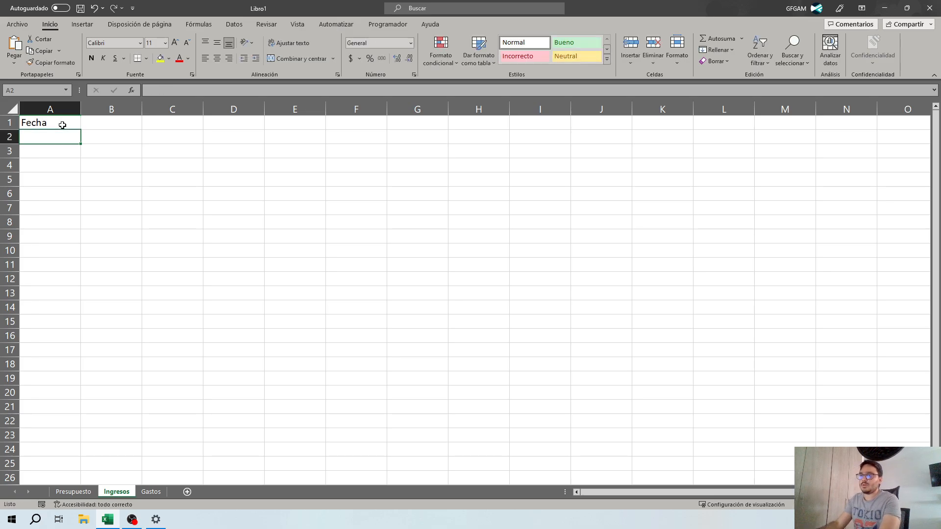
Add the column headers Concepto in B1 and Valor in C1 beside Fecha
key("Up")
key("Right")
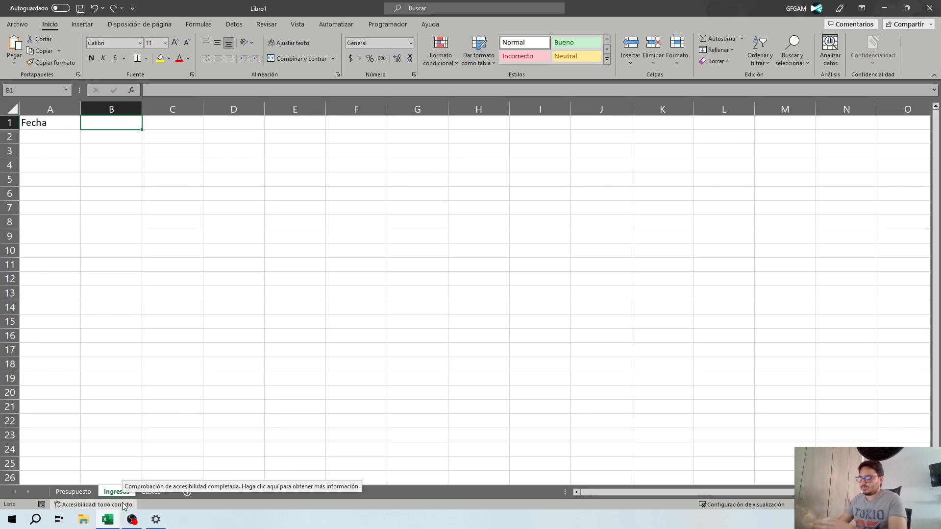
type("Co")
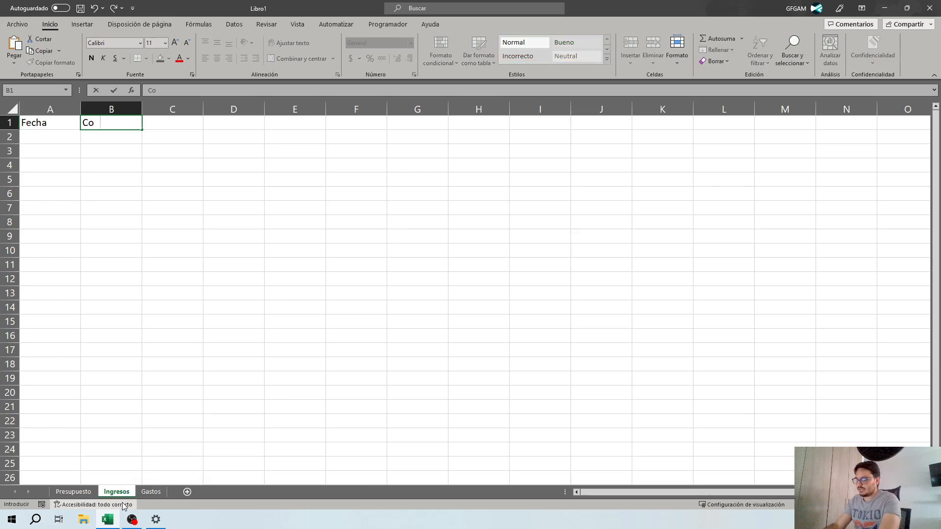
type("ncepto")
key("Tab")
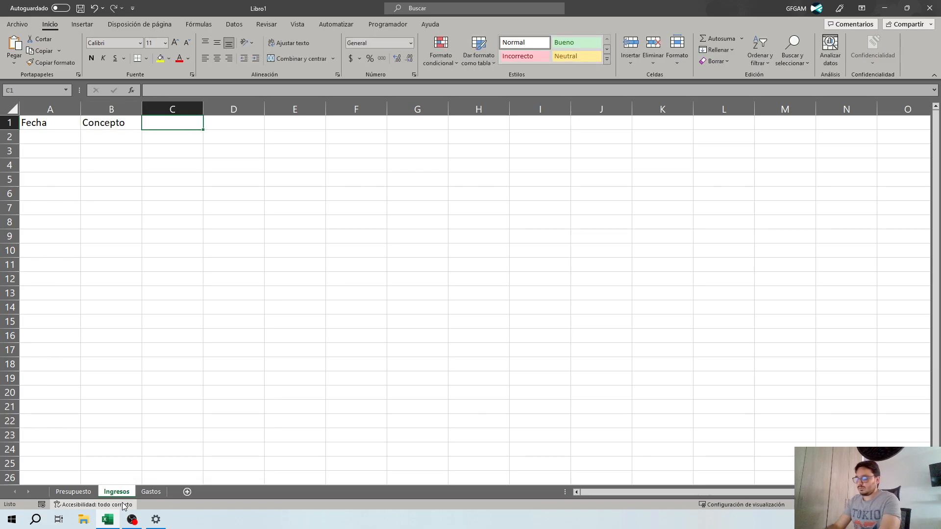
type("Valor")
key("Return")
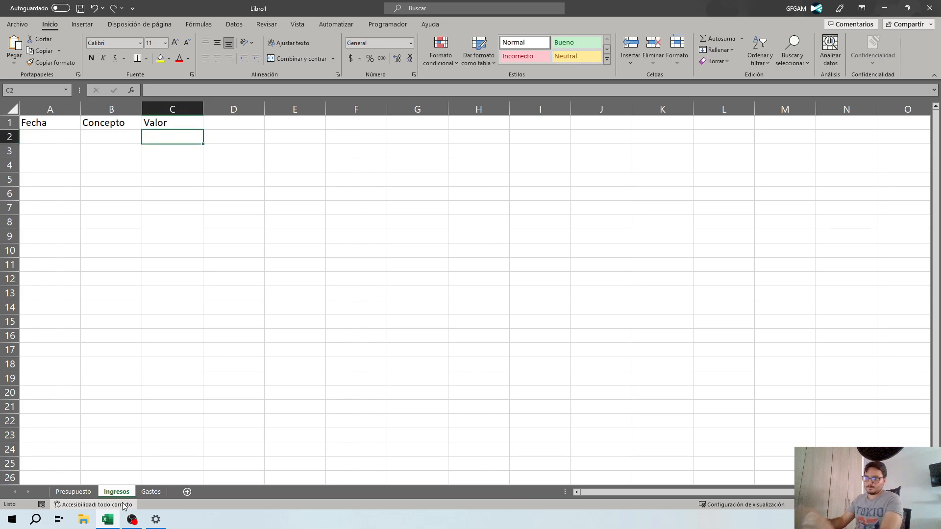
Enter the date 15/04 in cell A2 under the Fecha header
left_click(57, 142)
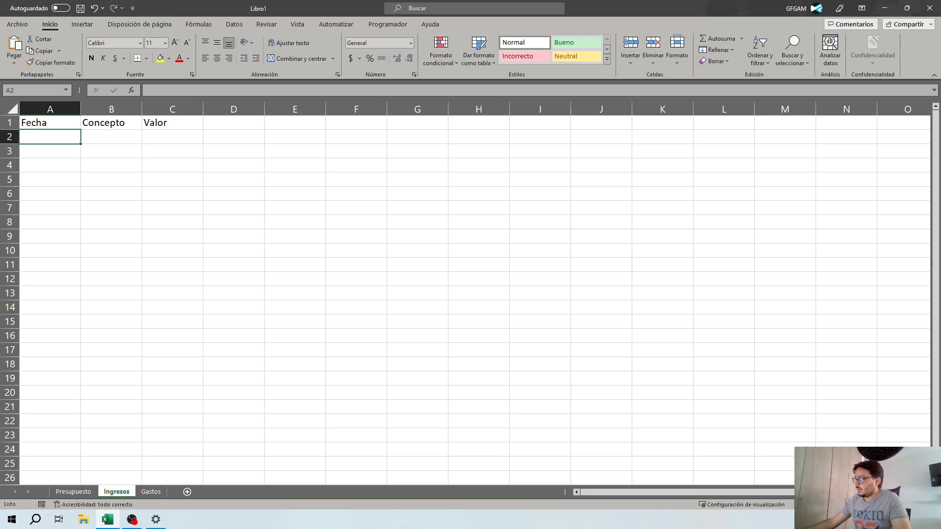
type("15/04")
key("Tab")
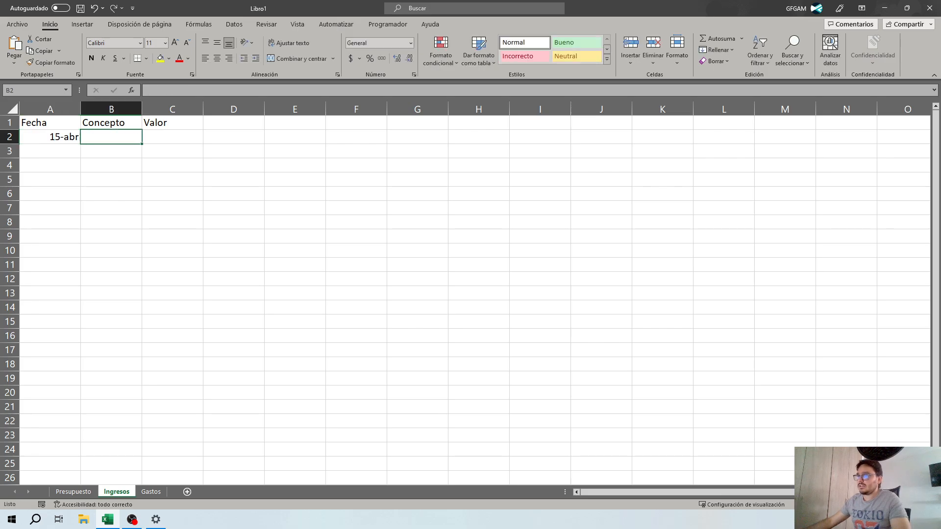
Complete the first income row with the concept Salario in B2 and the value 1000000 in C2
type("Sa")
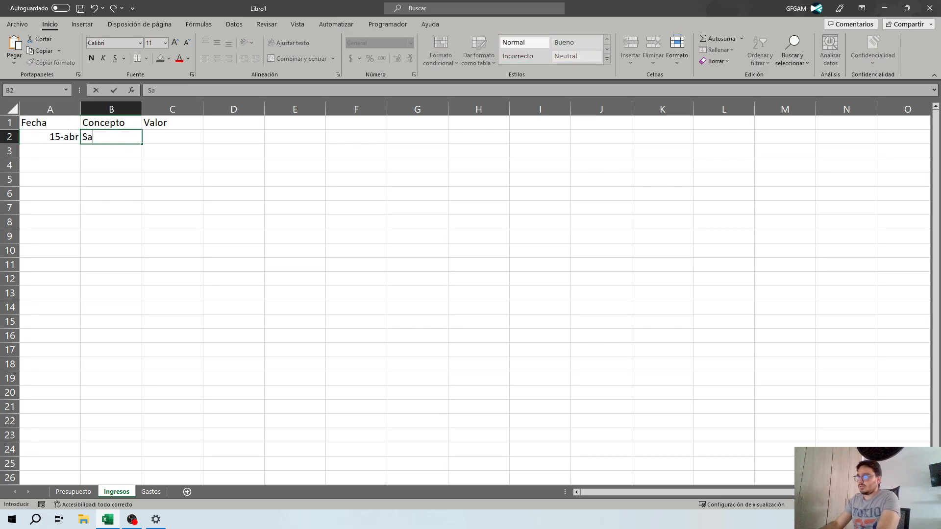
type("lario")
key("Tab")
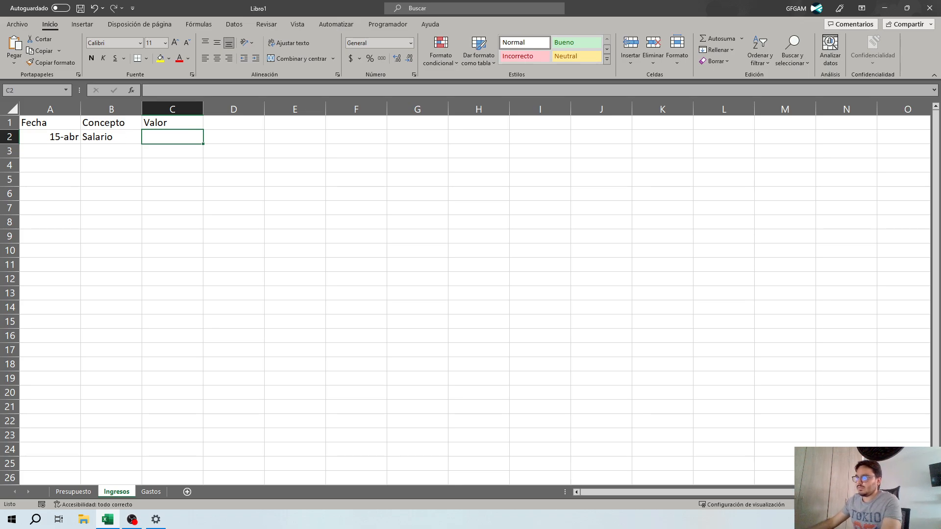
type("100000")
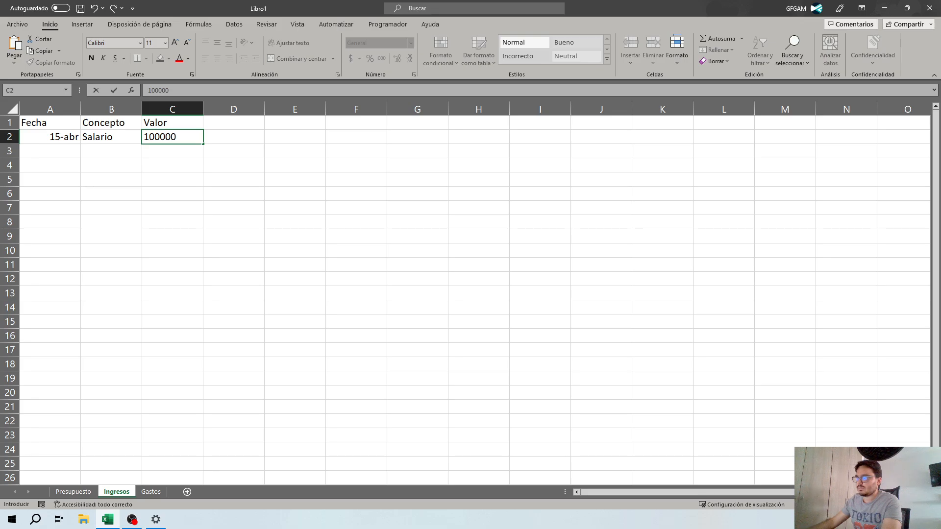
type("0")
key("Return")
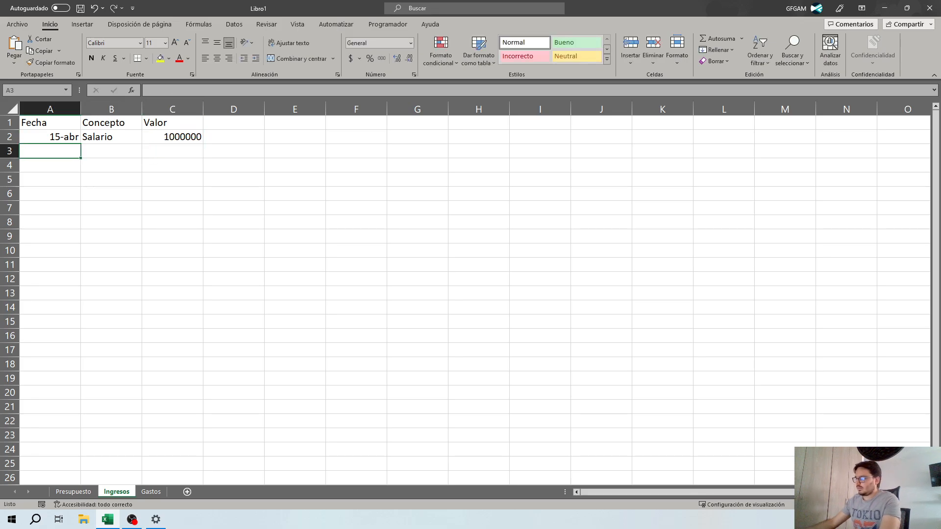
Fill row 3 with the date 23/4, the concept Extra and the value 500000
type("23/4")
key("Tab")
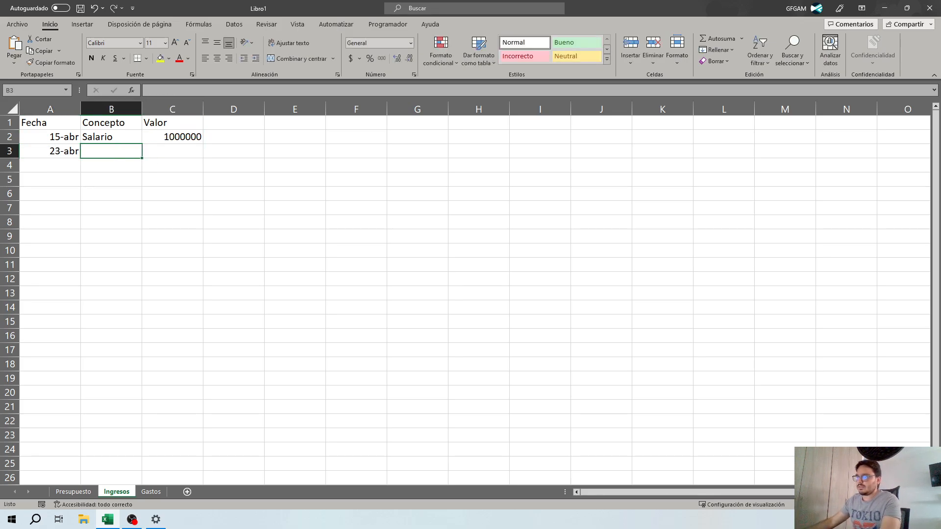
type("Extra")
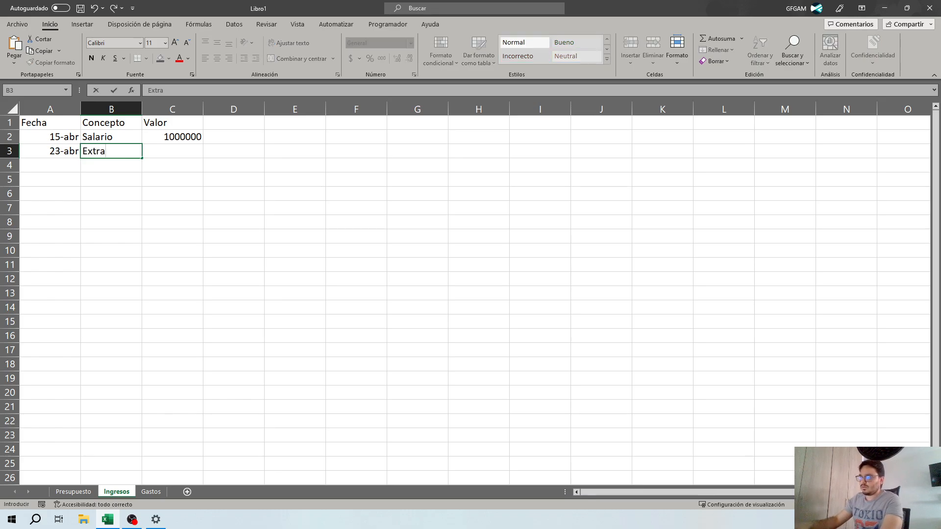
key("Tab")
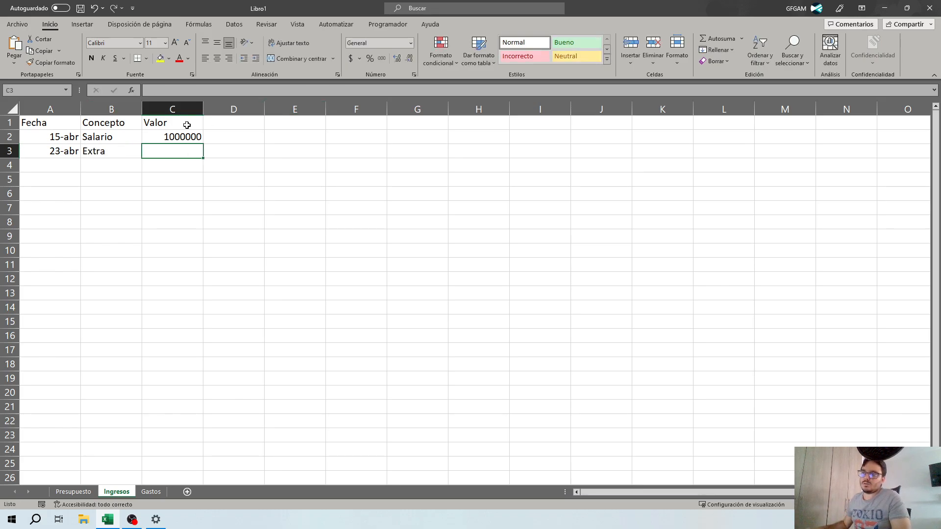
left_click(135, 135)
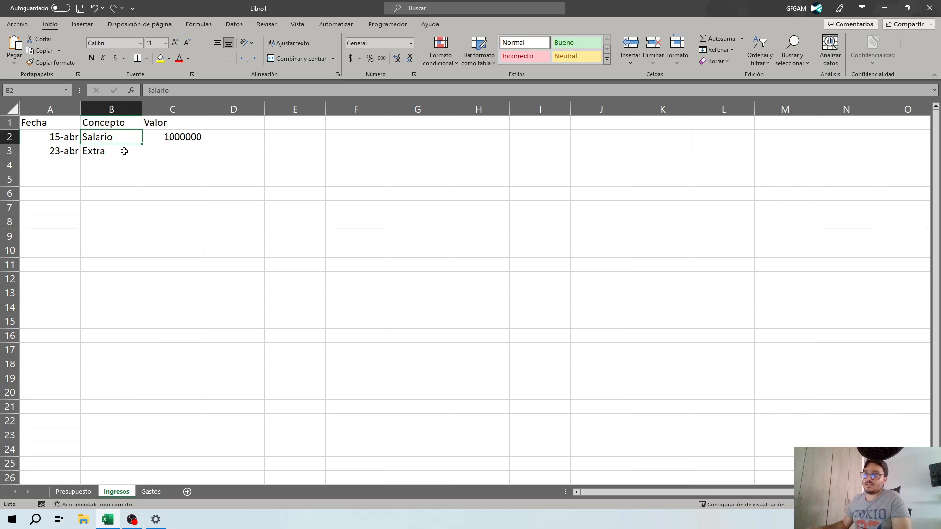
left_click(127, 147)
left_click(130, 134)
left_click(176, 148)
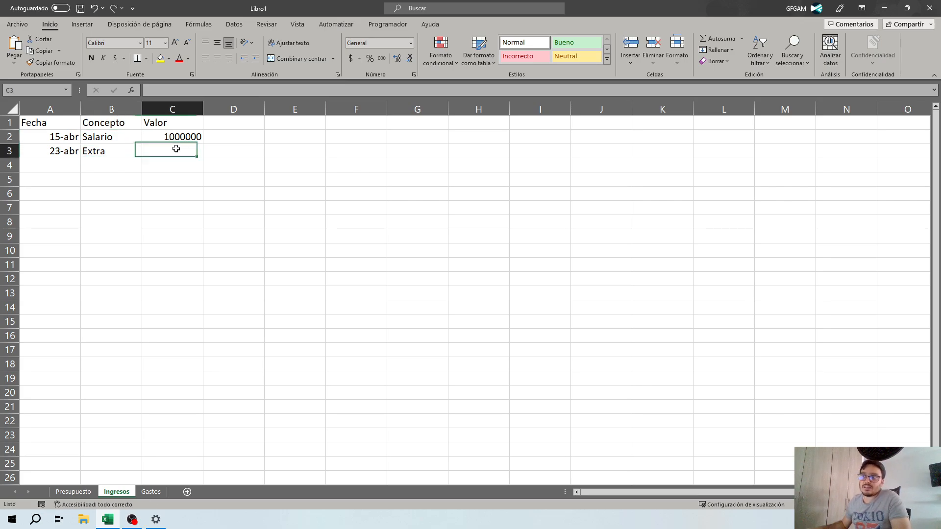
type("500000")
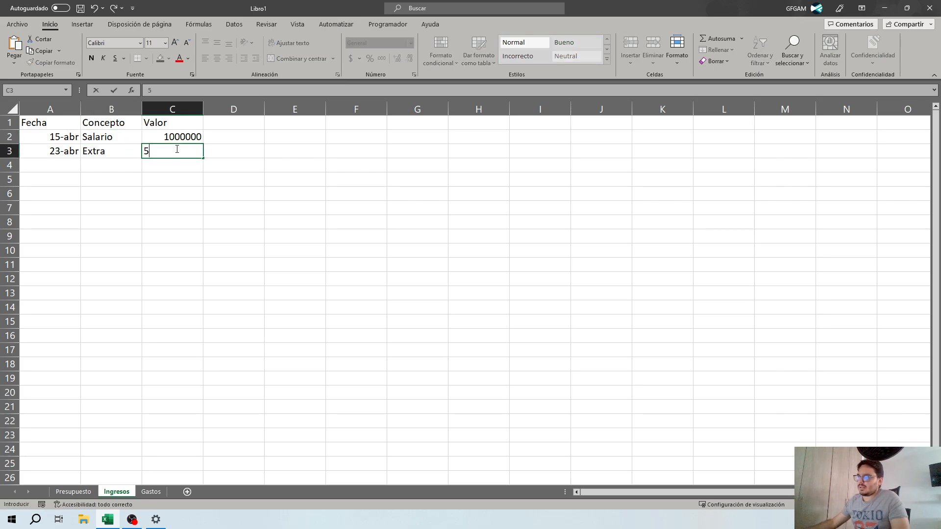
key("Return")
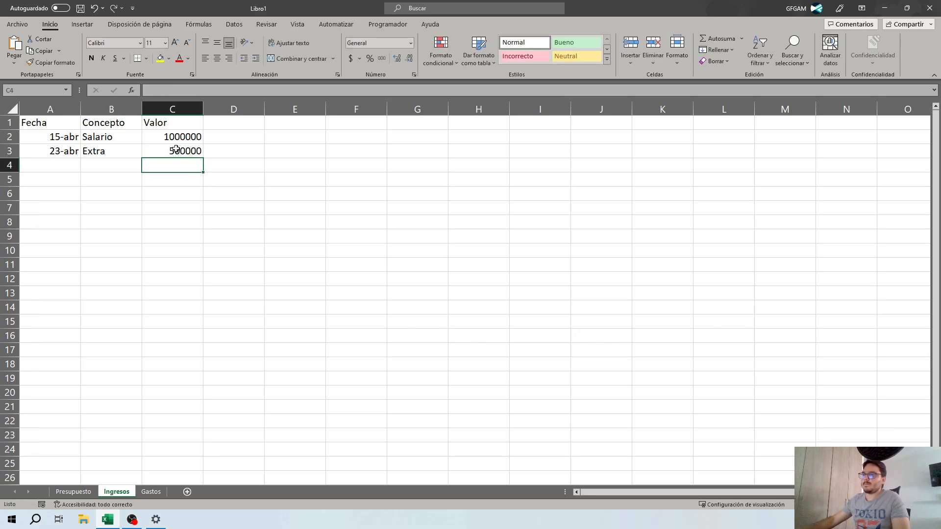
Fill row 4 with the date 28/04, the concept Salario and the value 1000000
key("Left")
key("Left")
type("28/04")
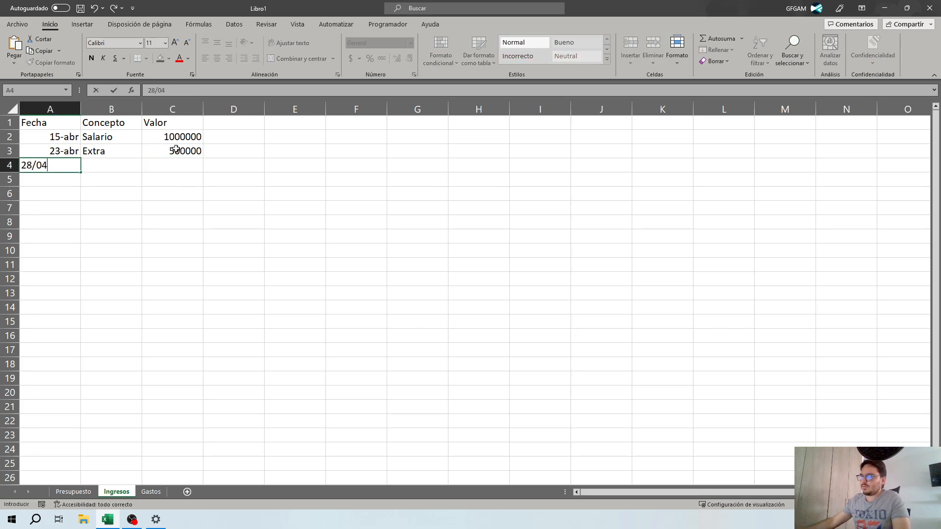
key("Tab")
type("Salario")
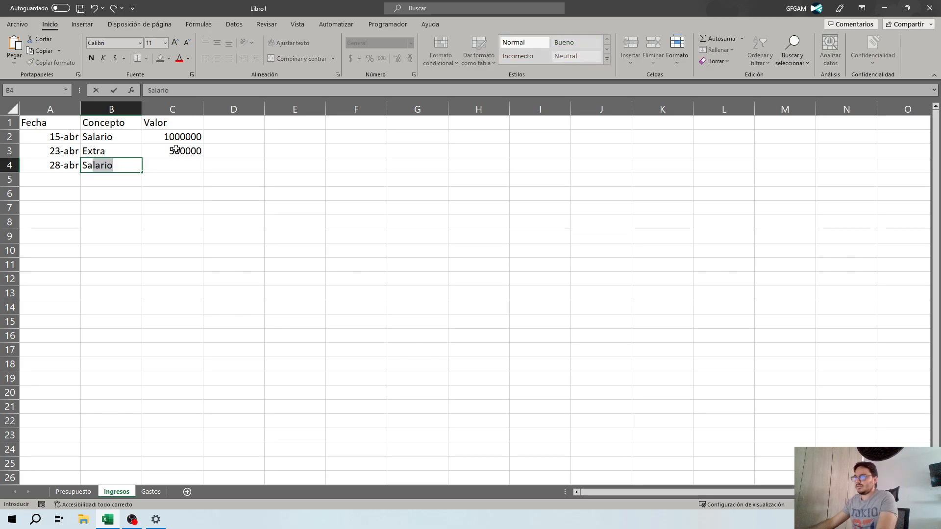
key("Tab")
type("1000")
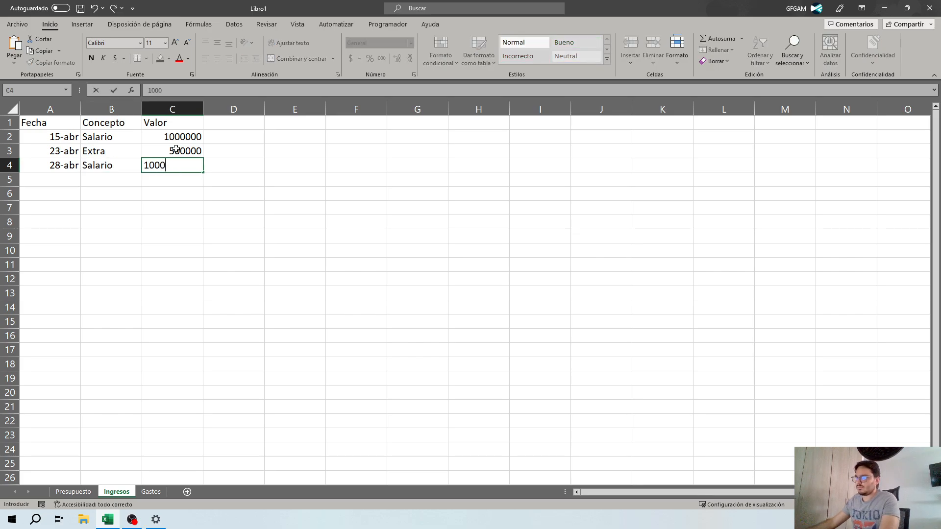
type("000")
key("Return")
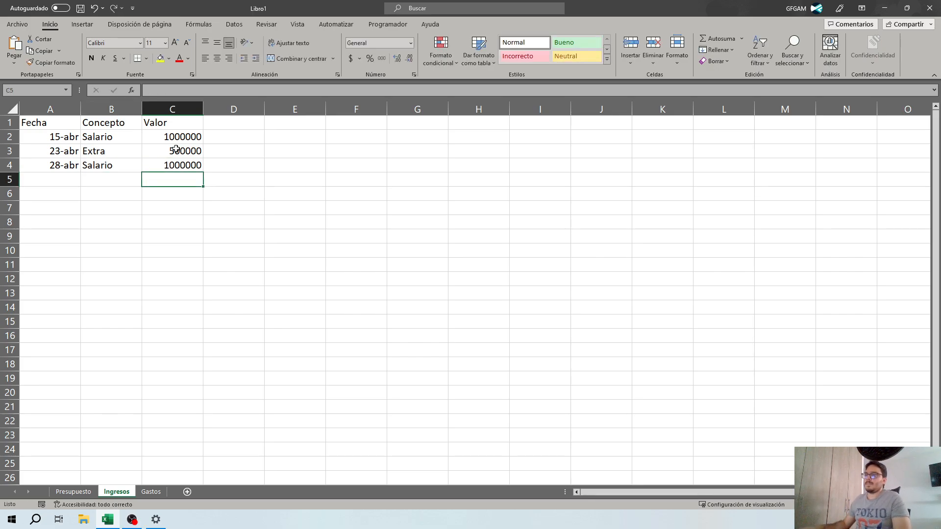
Review the Fecha, Concepto and Valor headers and the income rows entered beneath them
left_click(69, 140)
left_click(59, 163)
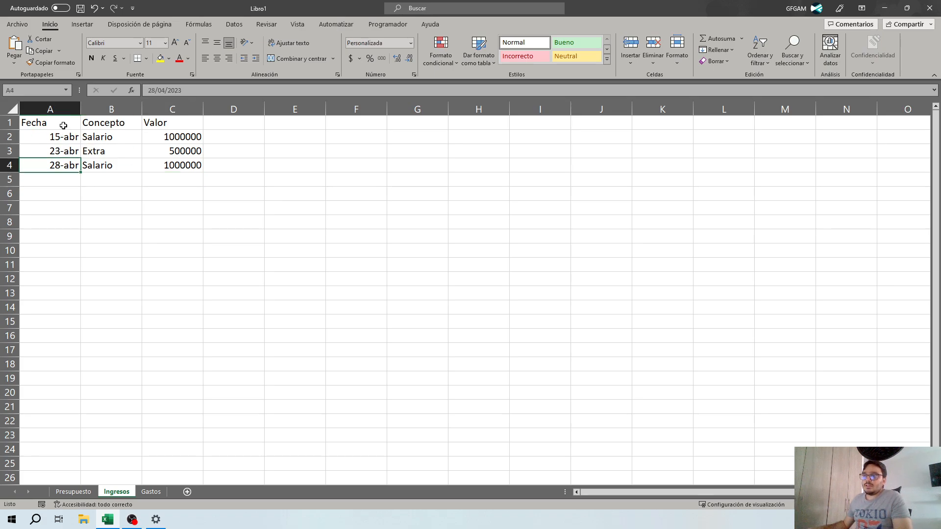
left_click(63, 126)
left_click(122, 122)
left_click(189, 121)
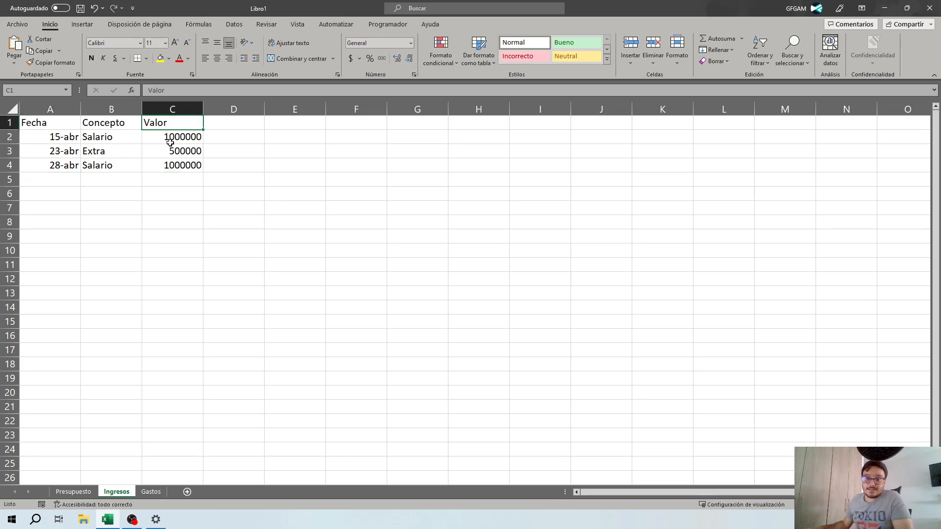
left_click(170, 143)
left_click(49, 160)
left_click(131, 156)
left_click(176, 165)
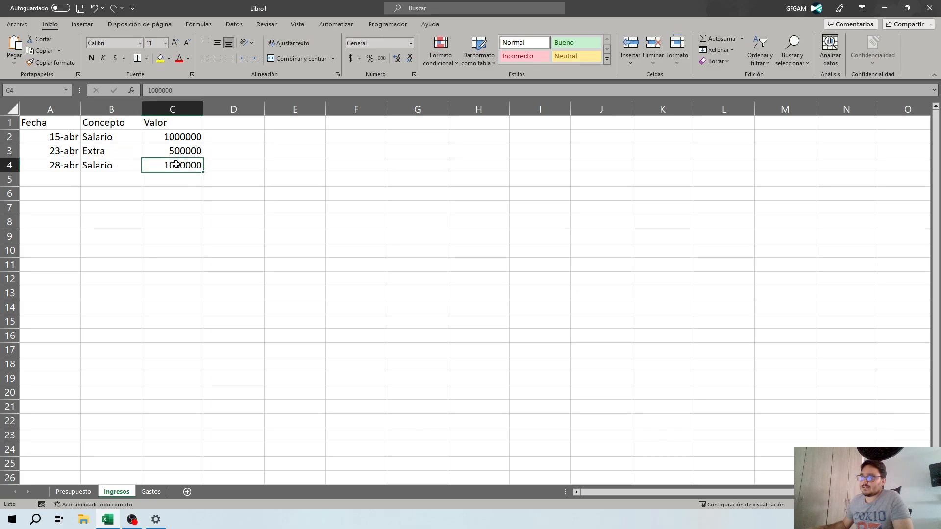
left_click(189, 152)
left_click(186, 136)
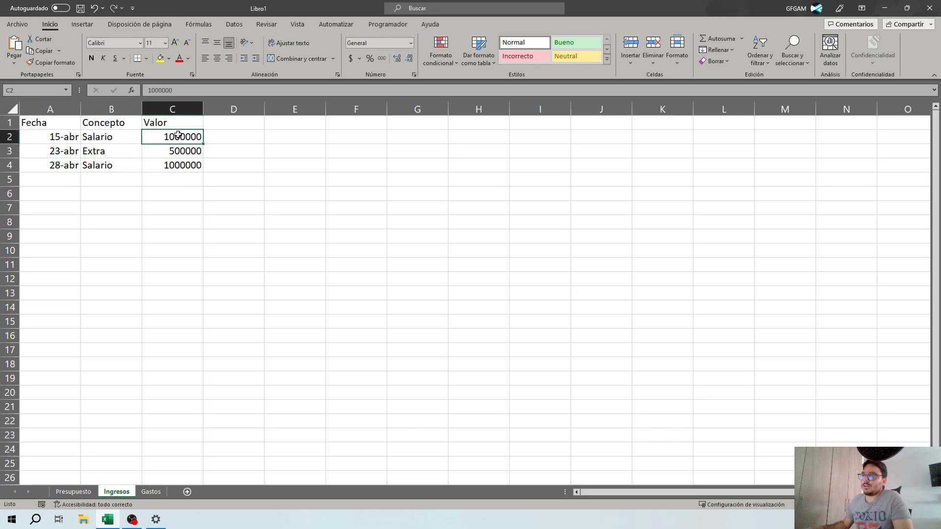
left_click(41, 171)
left_click(46, 196)
left_click(146, 178)
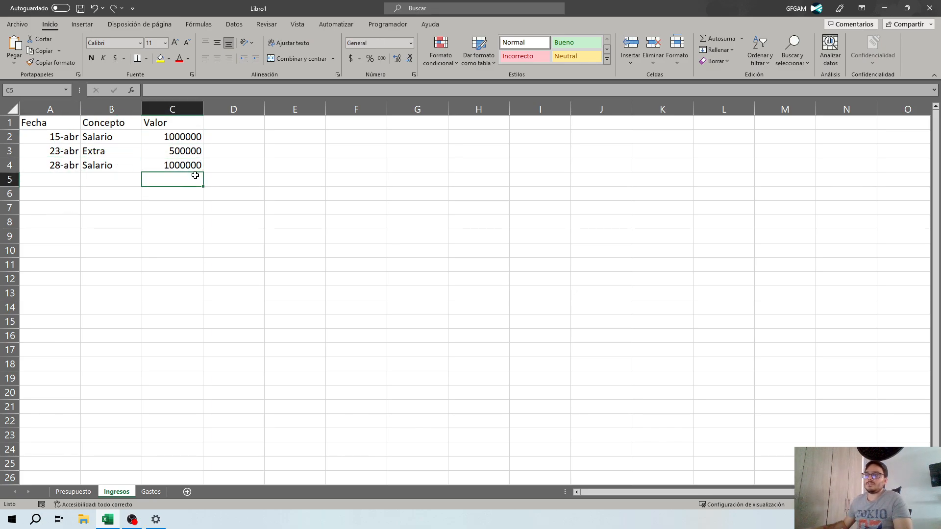
Format the range A1:C4 as a table with headers, using the green style from the first row of the Medio group
left_click(66, 126)
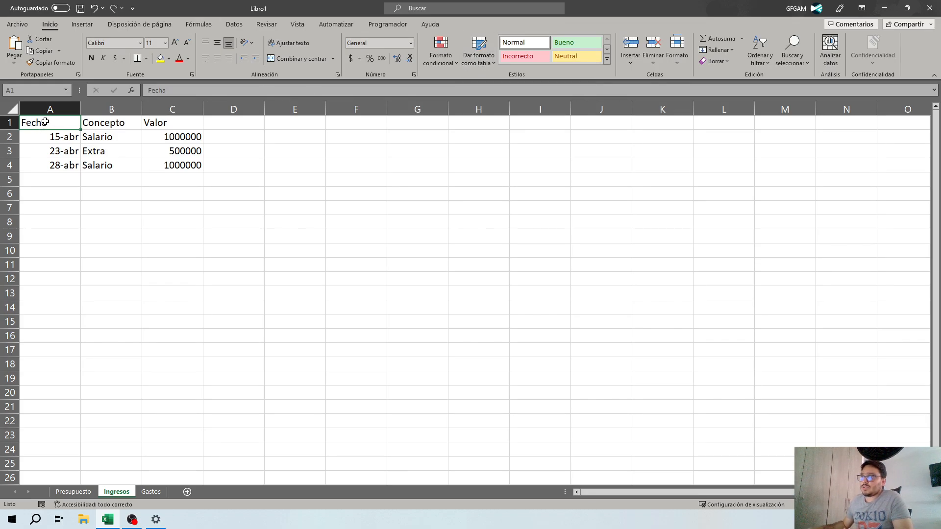
left_click_drag(43, 123, 182, 166)
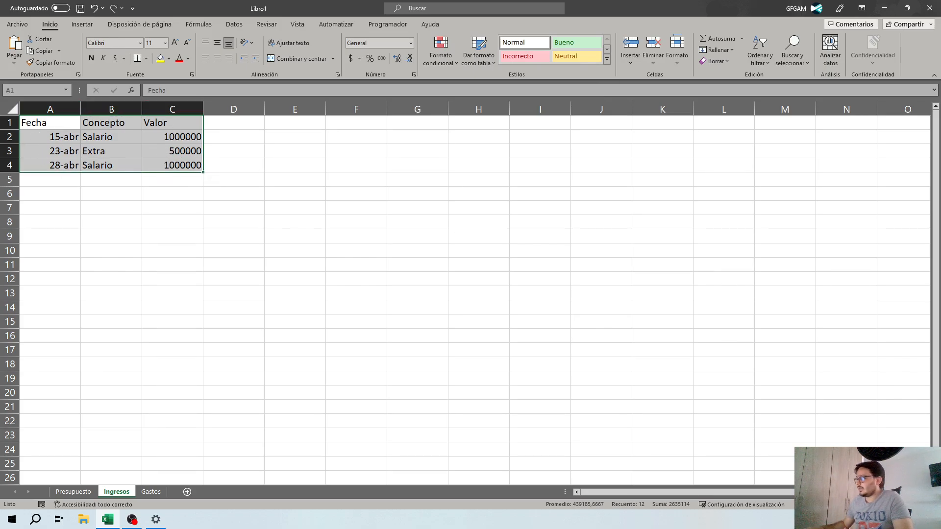
scroll(67, 156, "up", 2)
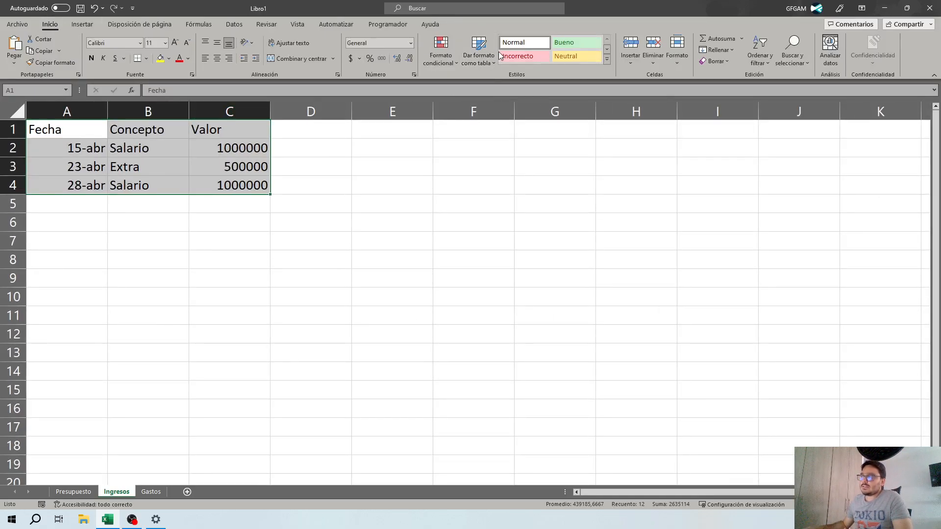
left_click(478, 54)
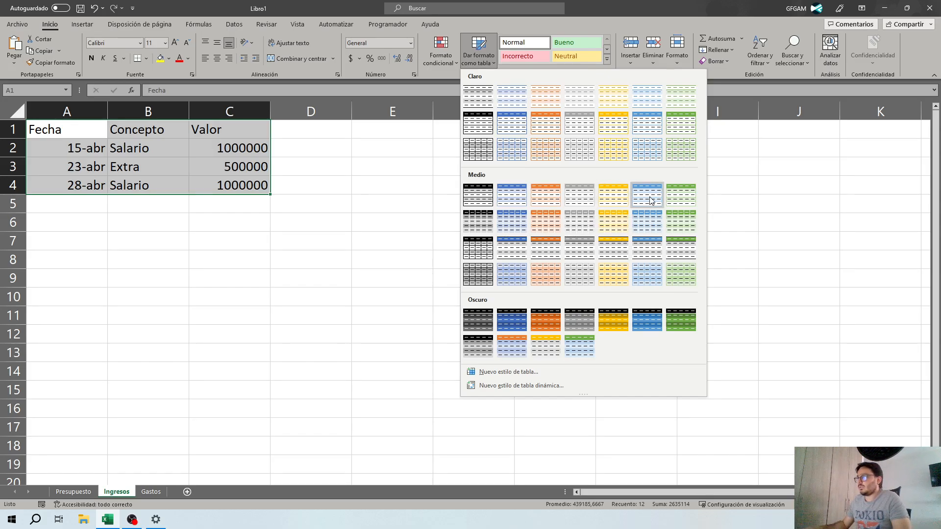
left_click(683, 201)
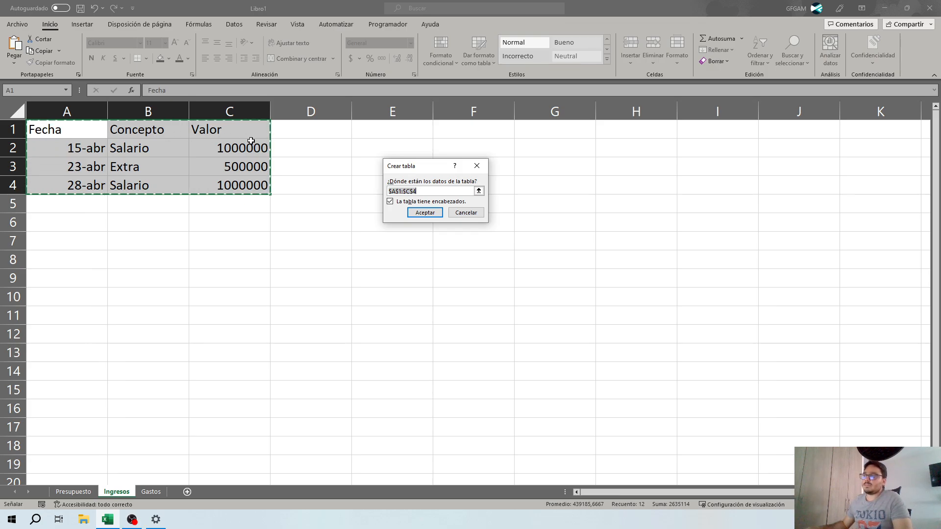
left_click(430, 212)
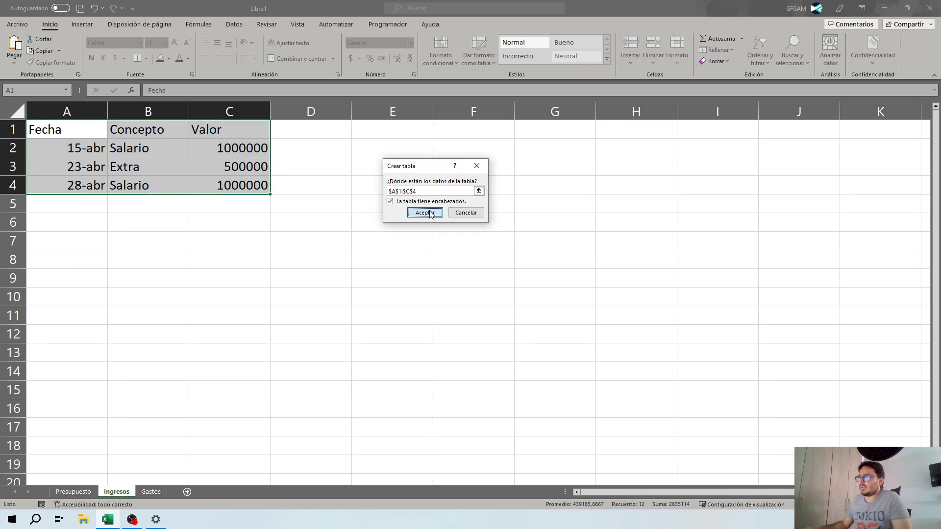
left_click(51, 218)
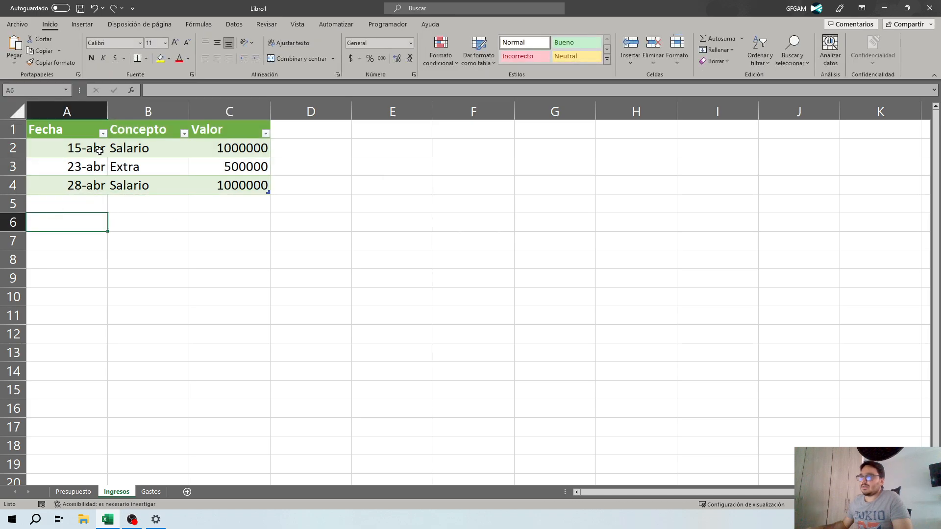
Examine the formatted table's rows and the sort and filter options of its Concepto and Valor columns
left_click(99, 151)
left_click(78, 184)
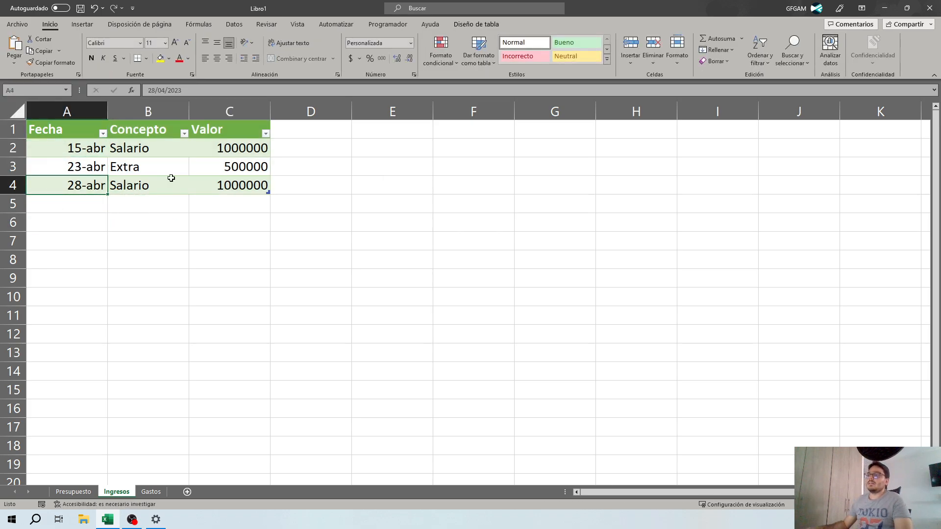
left_click(196, 169)
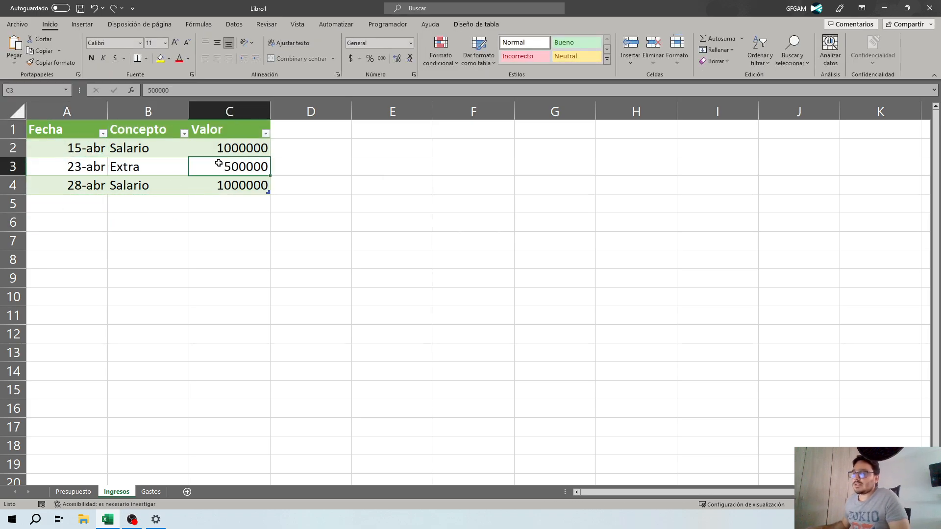
left_click(162, 155)
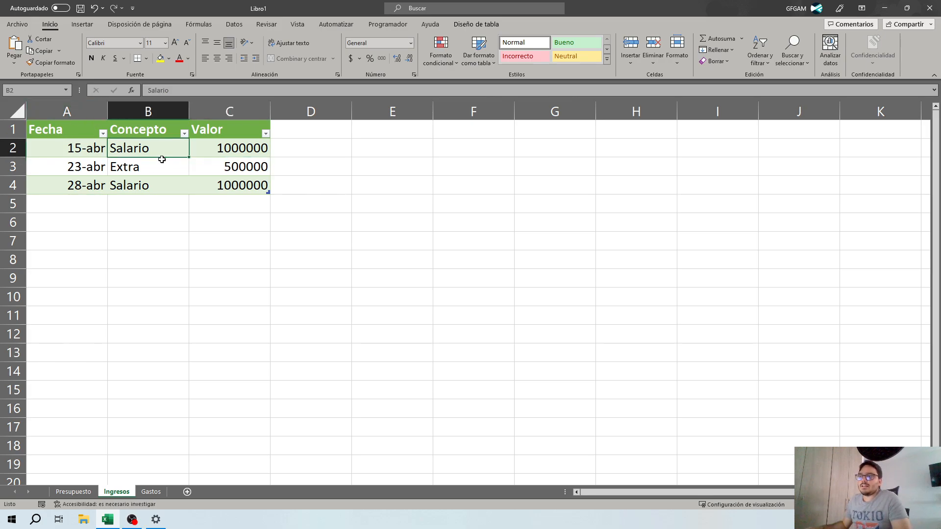
left_click(147, 183)
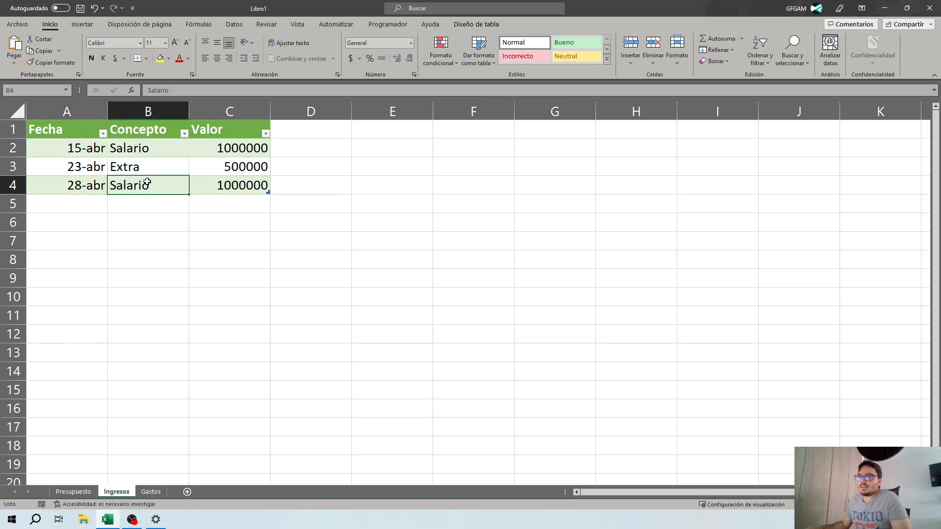
left_click(102, 133)
left_click(184, 133)
left_click(185, 134)
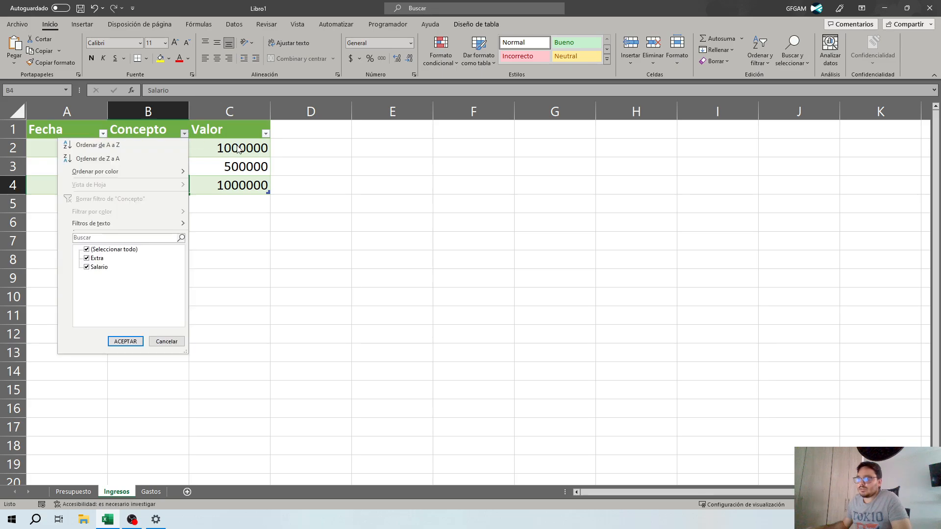
left_click(184, 134)
left_click(267, 136)
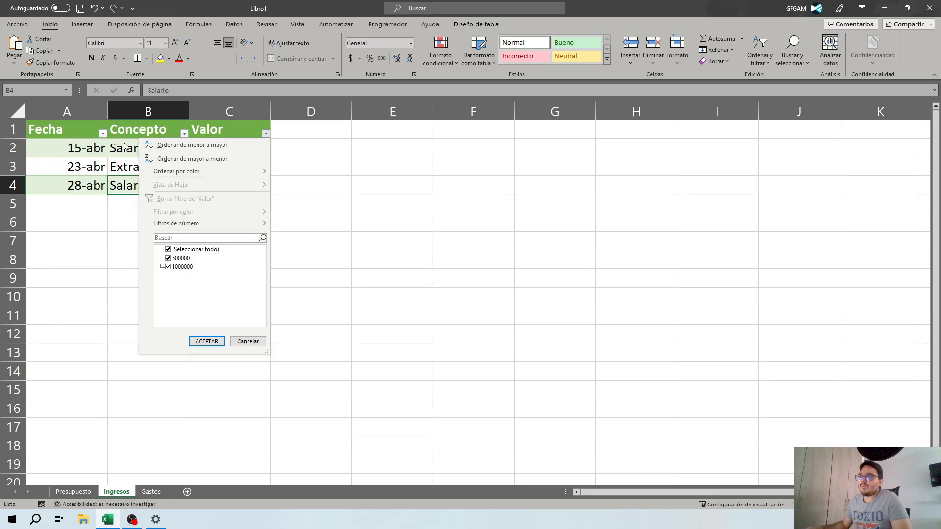
left_click(61, 146)
left_click(61, 146)
Format the Valor amounts in C2:C4 with a thousands separator and no decimal places
left_click(197, 146)
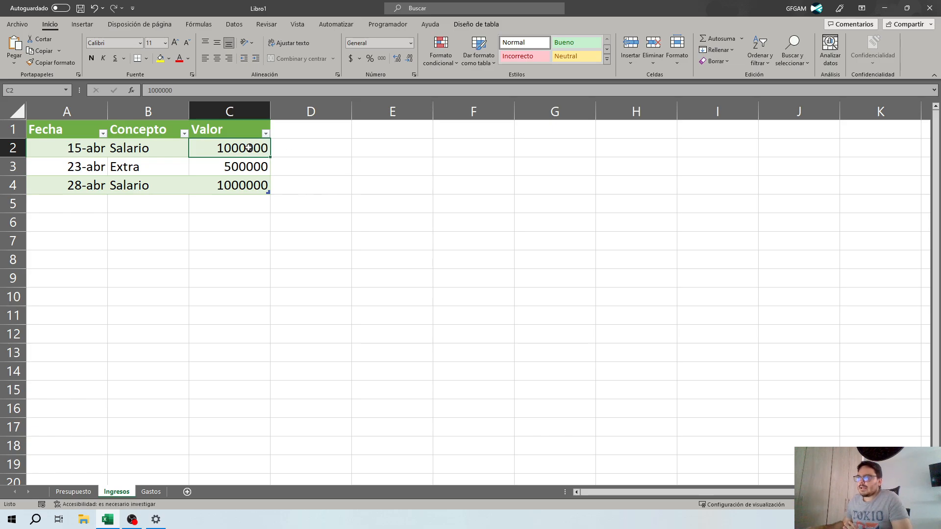
left_click_drag(247, 147, 248, 185)
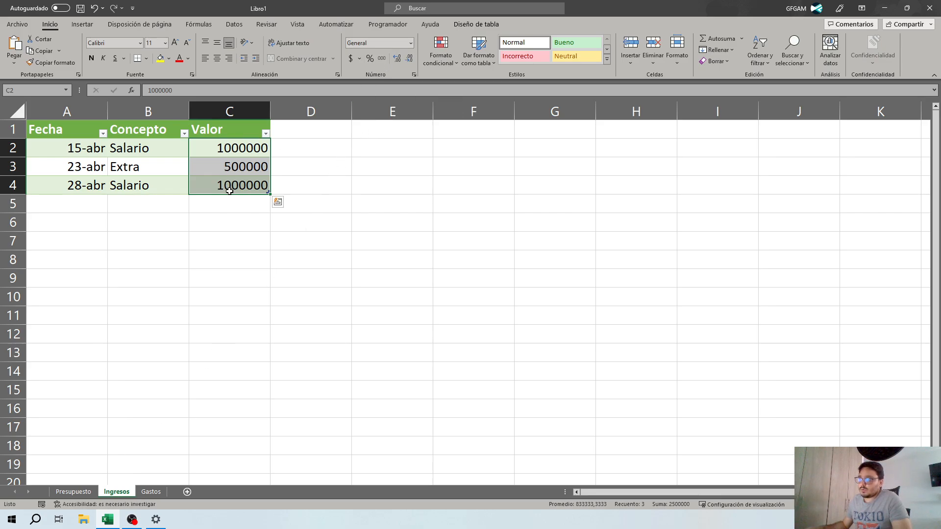
left_click(411, 43)
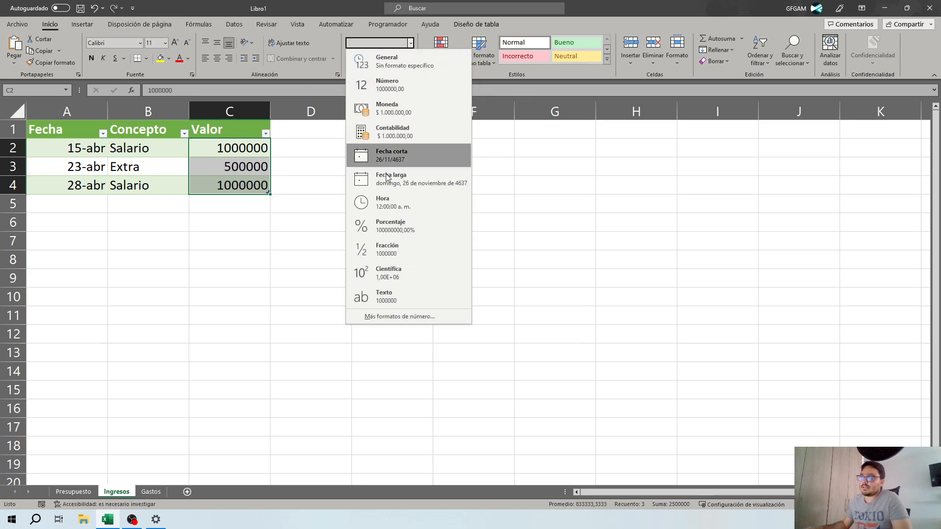
left_click(362, 32)
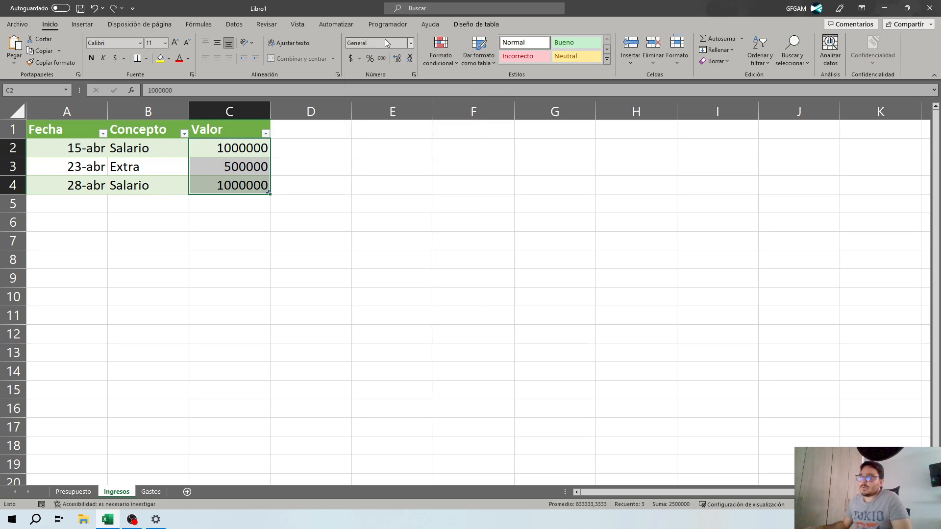
left_click(410, 43)
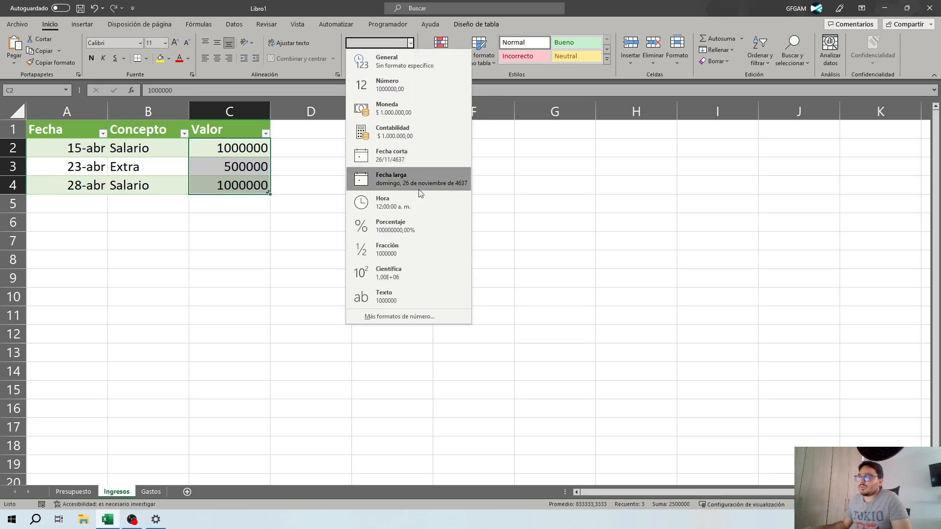
left_click(411, 88)
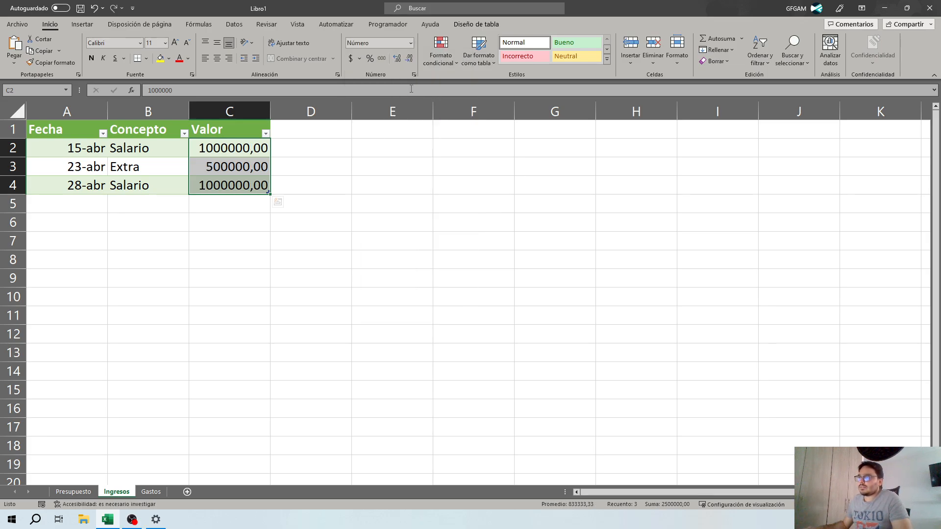
left_click(381, 59)
left_click(408, 63)
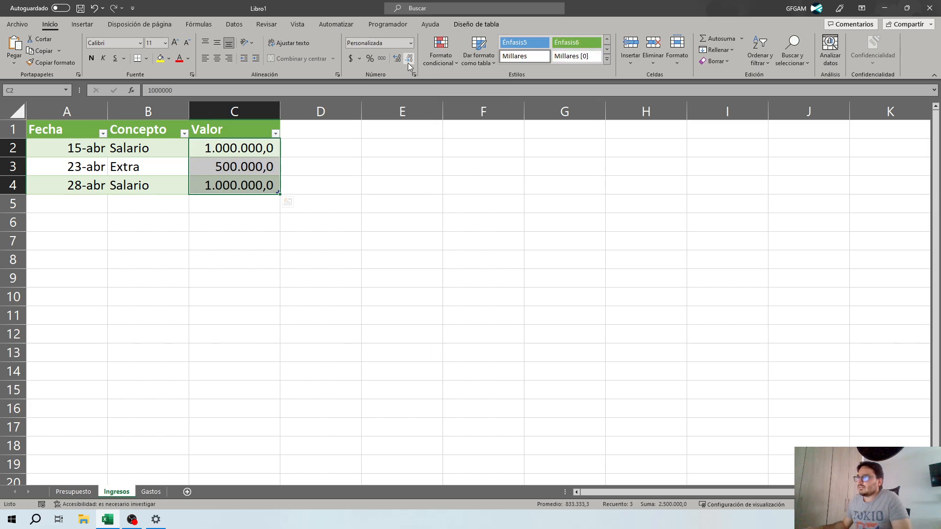
left_click(408, 62)
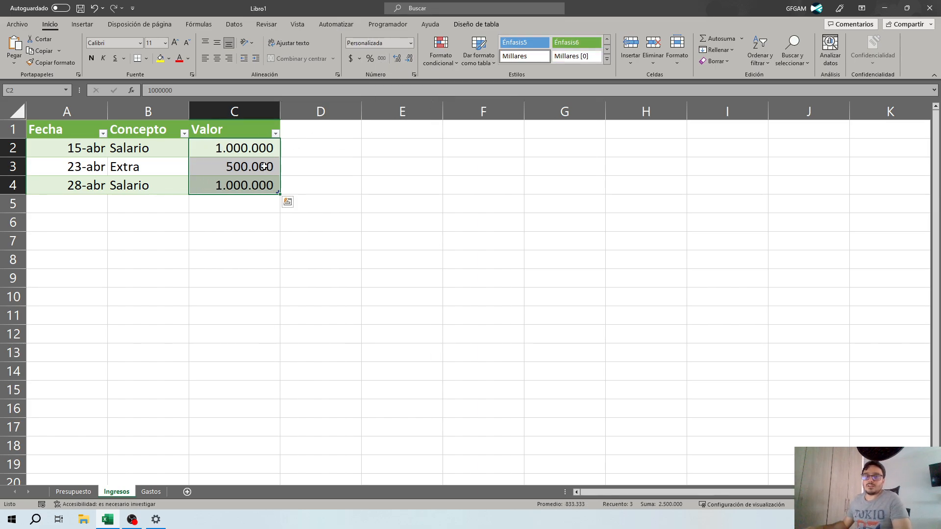
left_click(216, 201)
Center the Fecha, Concepto and Valor headers of the income table horizontally in their cells
left_click(73, 149)
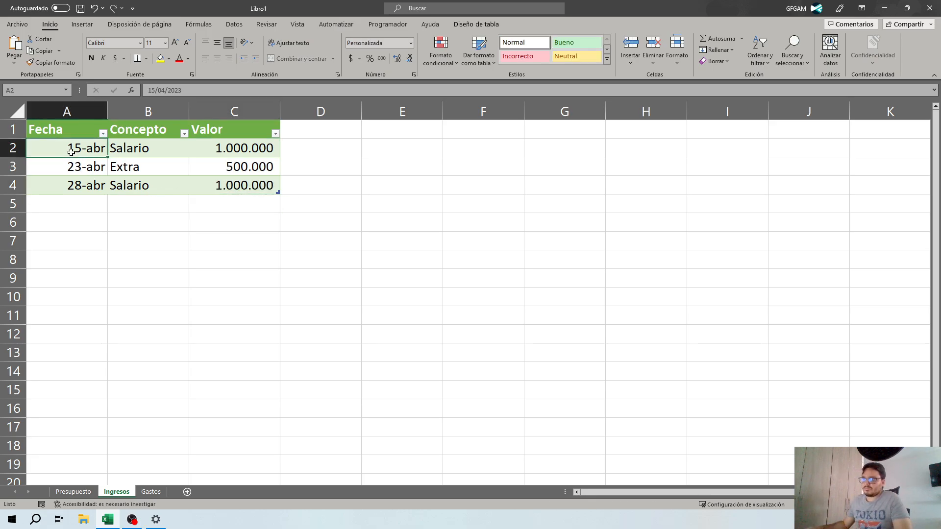
left_click_drag(49, 129, 231, 130)
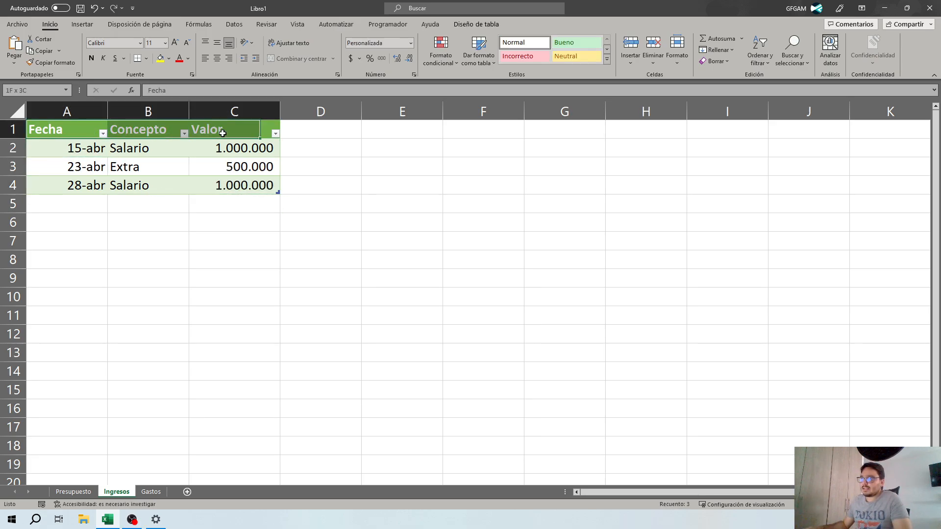
left_click(217, 58)
left_click(157, 199)
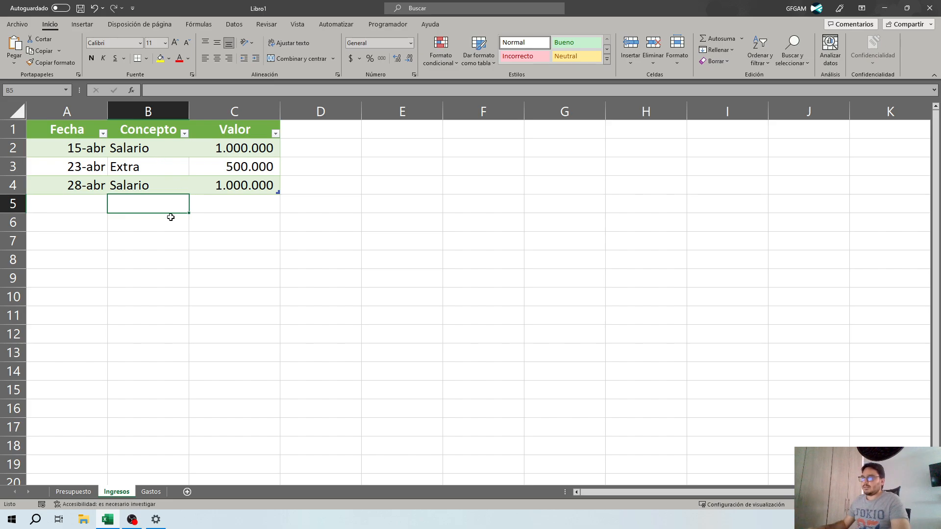
left_click(73, 126)
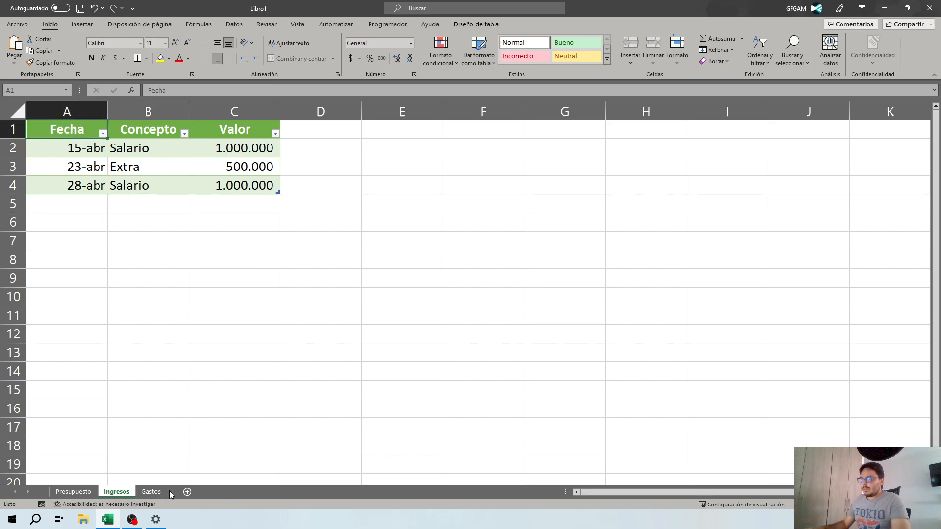
Enter the headers Fecha, Concepto and Valor in cells A1 to C1 of the Gastos sheet
left_click(152, 491)
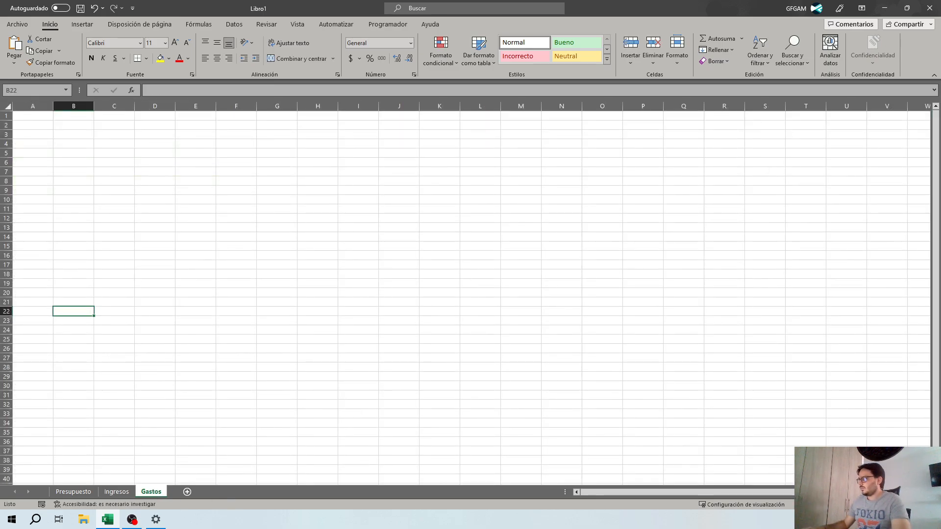
scroll(562, 106, "up", 5)
left_click(69, 136)
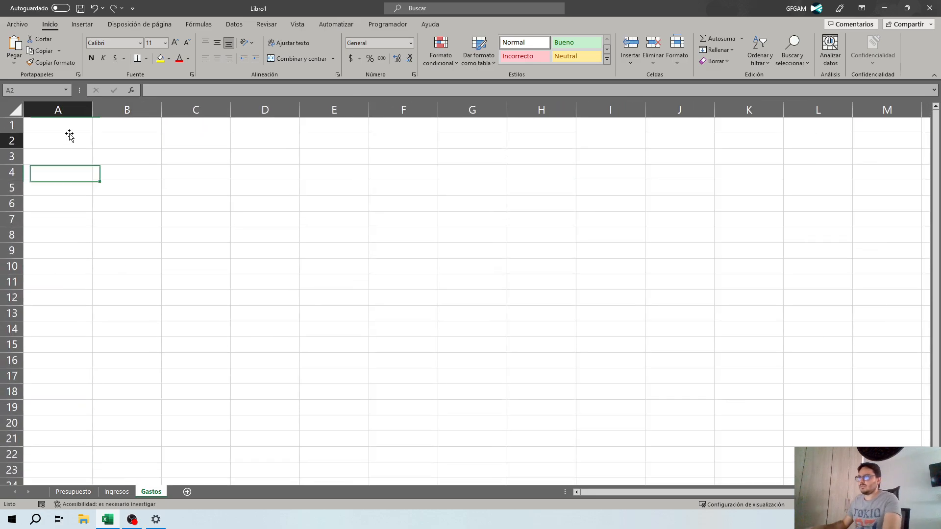
left_click(69, 124)
type("fecha")
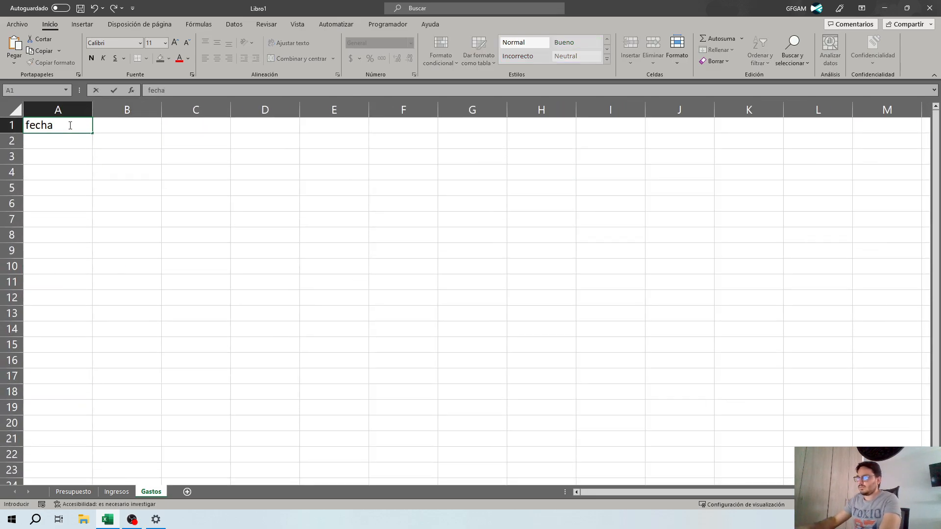
key("BackSpace")
key("BackSpace")
key("BackSpace")
key("BackSpace")
type("Fecha")
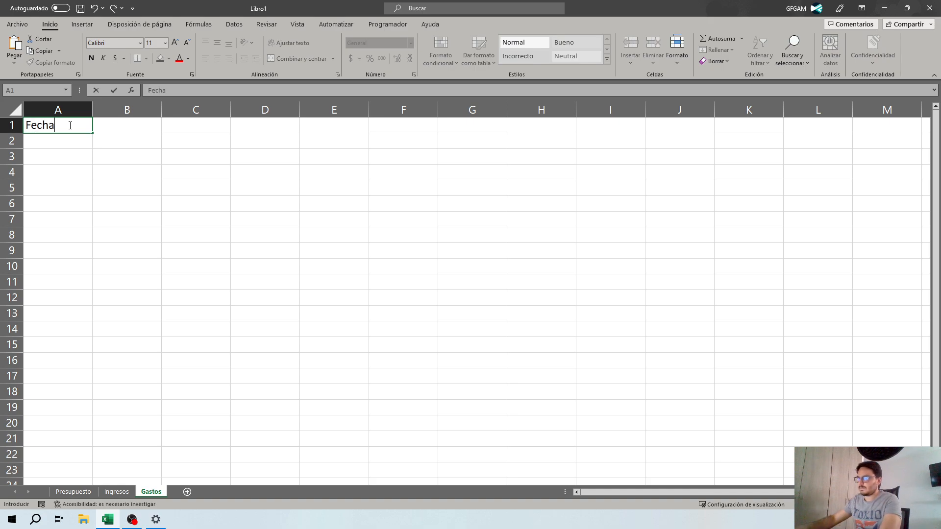
key("Tab")
type("Concepto")
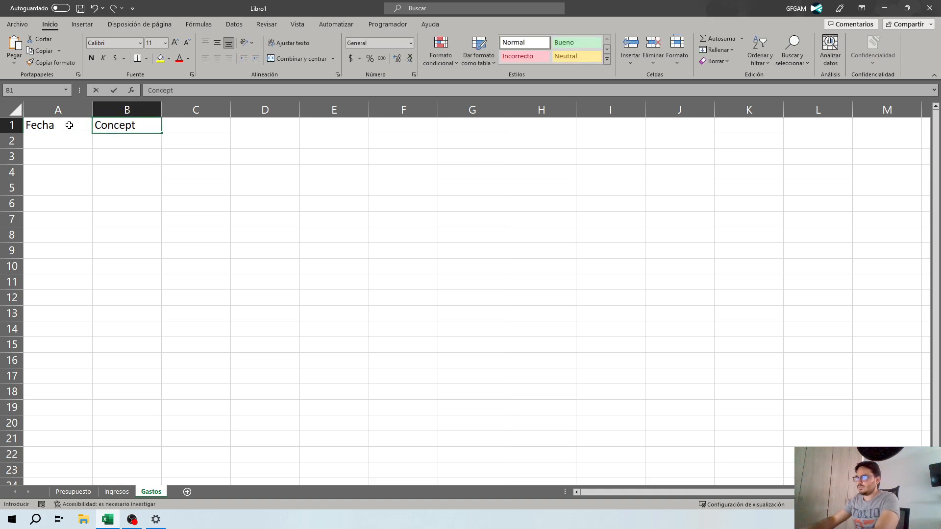
key("Tab")
type("Valor")
key("Return")
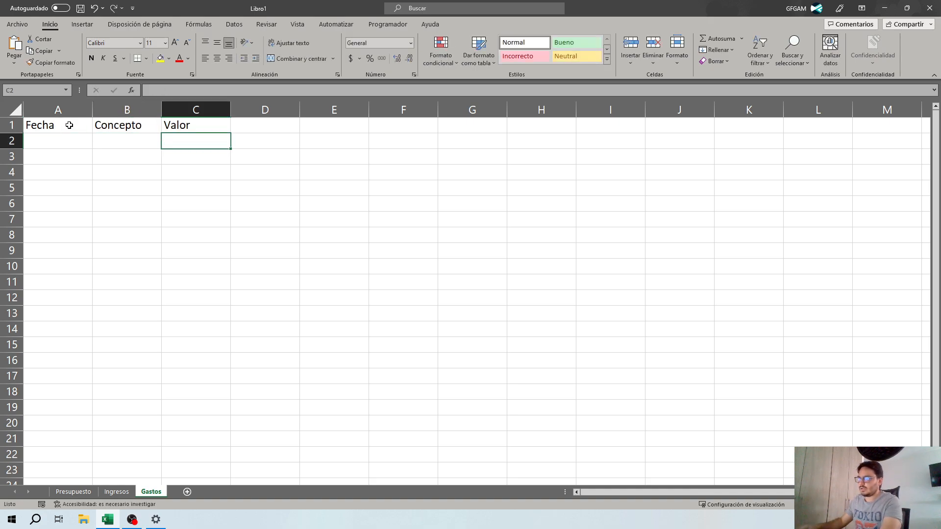
Enter the date 05/04/23 in cell A2 under Fecha on the Gastos sheet
left_click(67, 147)
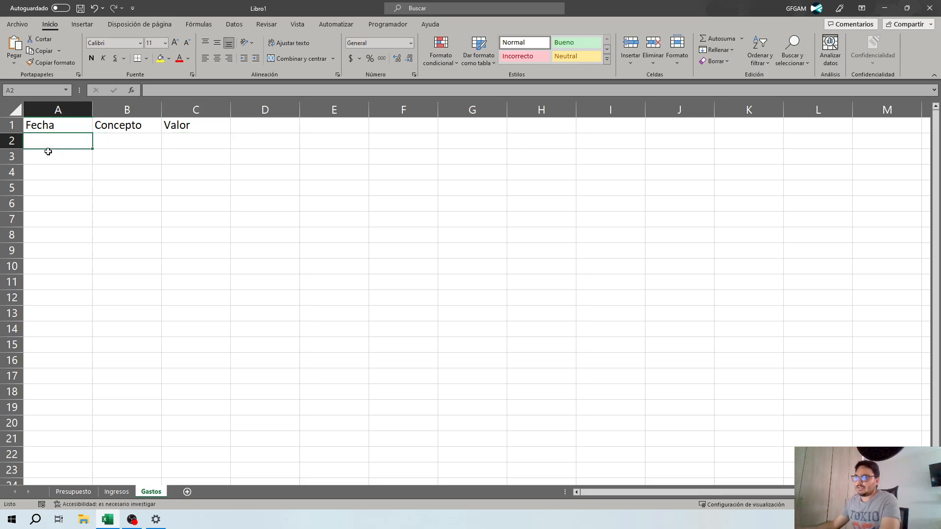
type("05")
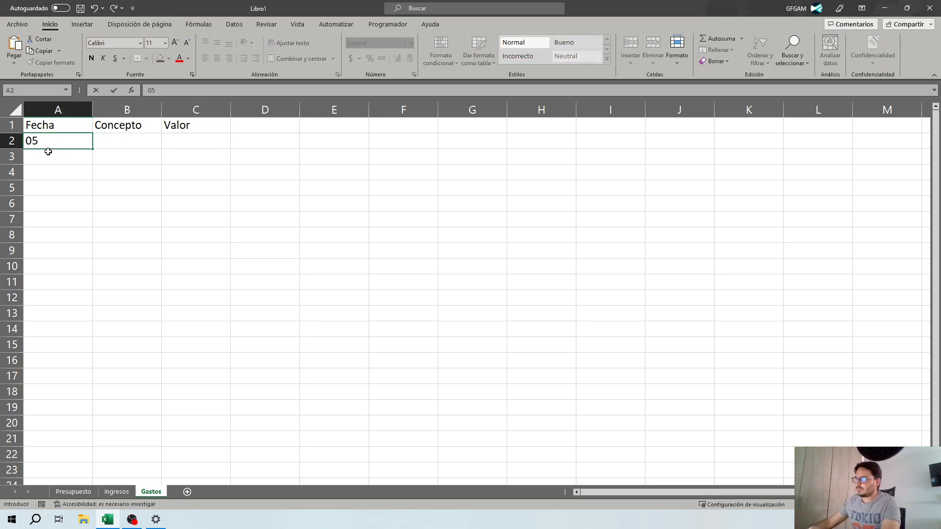
type("/04")
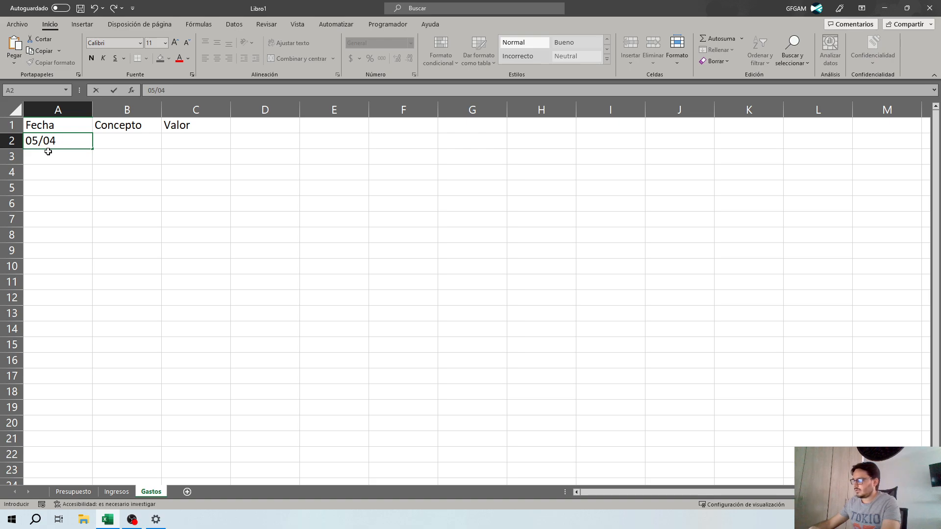
type("/23")
key("Tab")
key("shift+Tab")
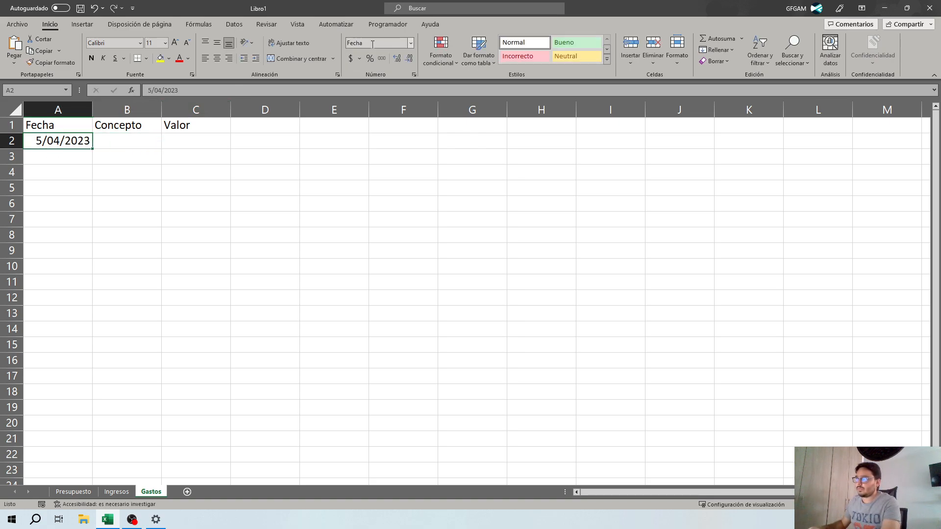
Apply the Fecha corta format to the dates in A2:A4 of the Ingresos sheet
left_click(116, 492)
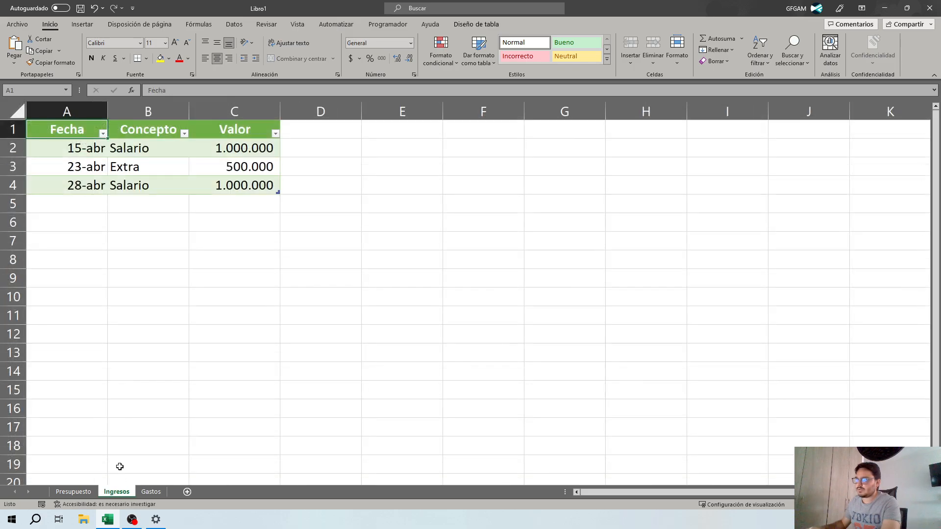
left_click(98, 150)
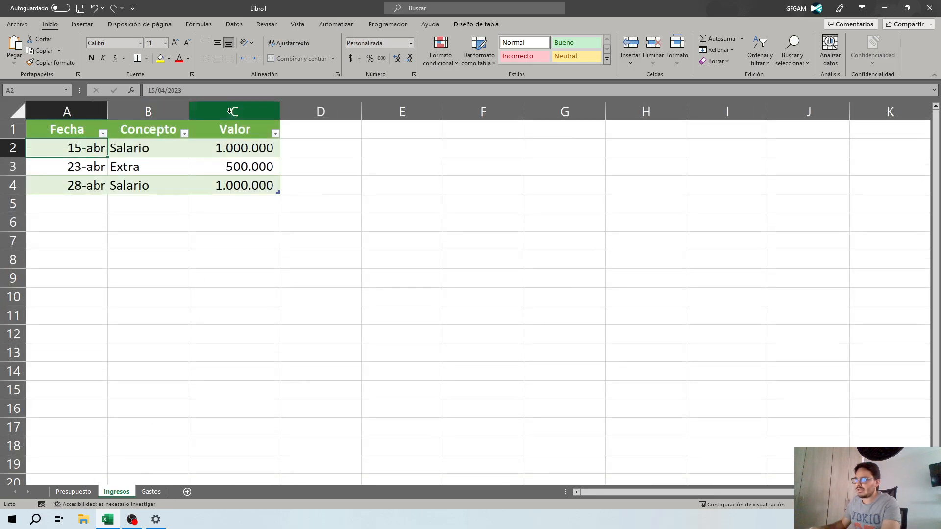
left_click(200, 90)
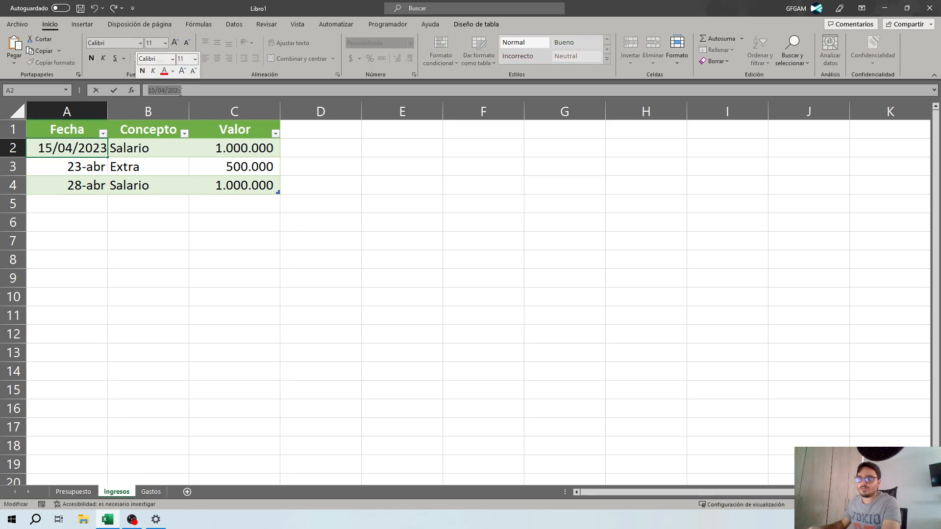
left_click(151, 492)
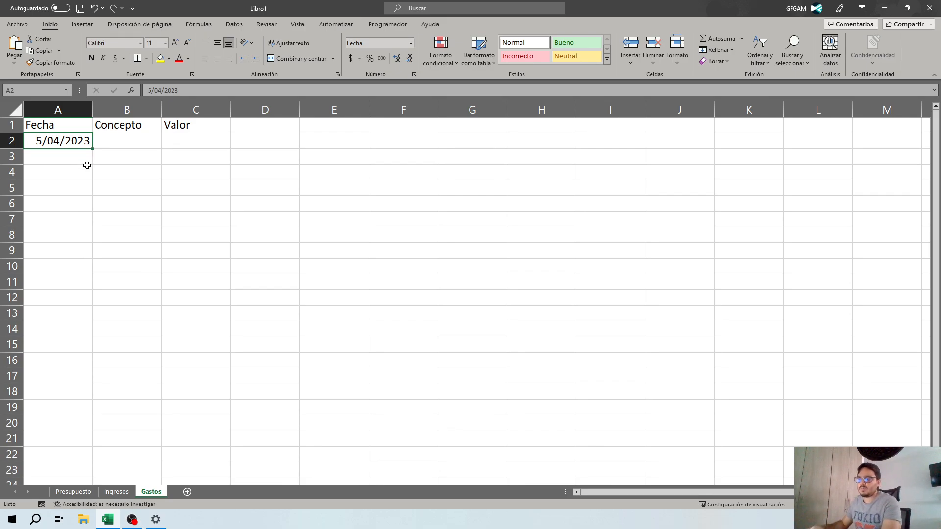
left_click(122, 496)
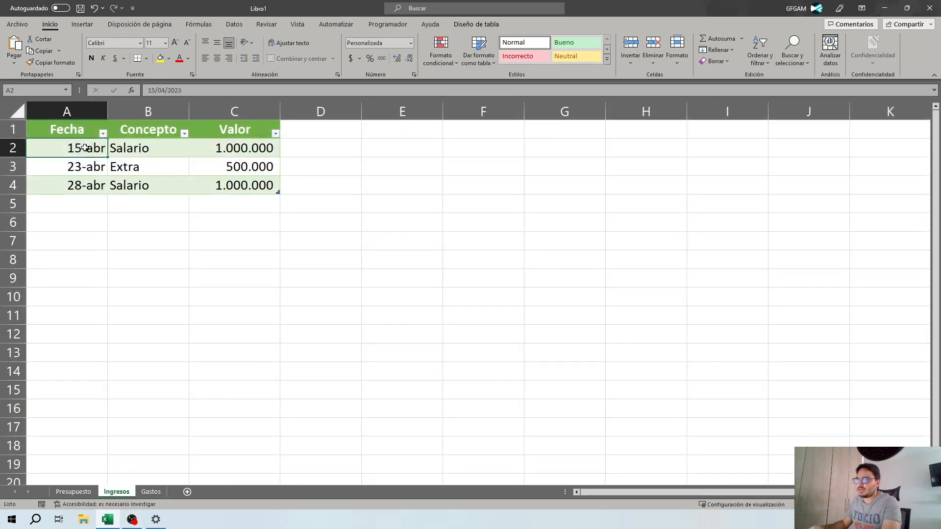
left_click_drag(84, 148, 84, 182)
left_click(410, 43)
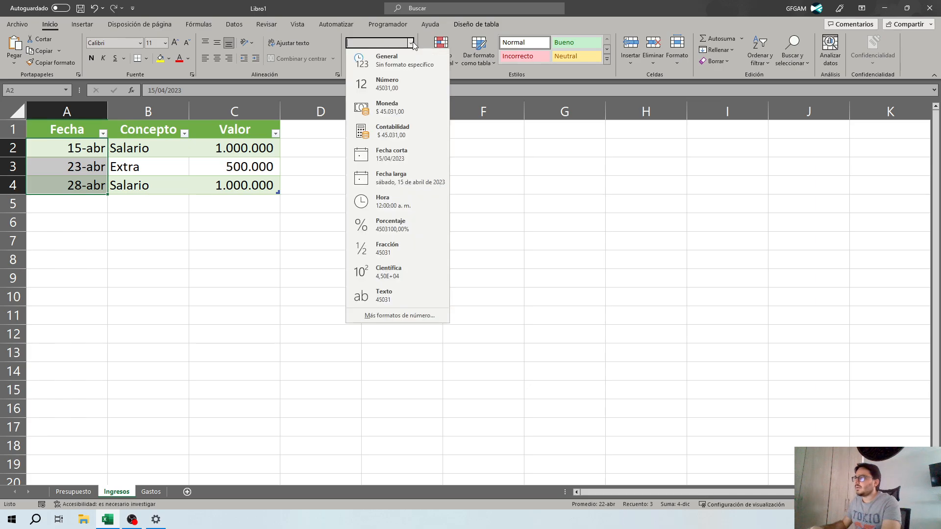
left_click(407, 156)
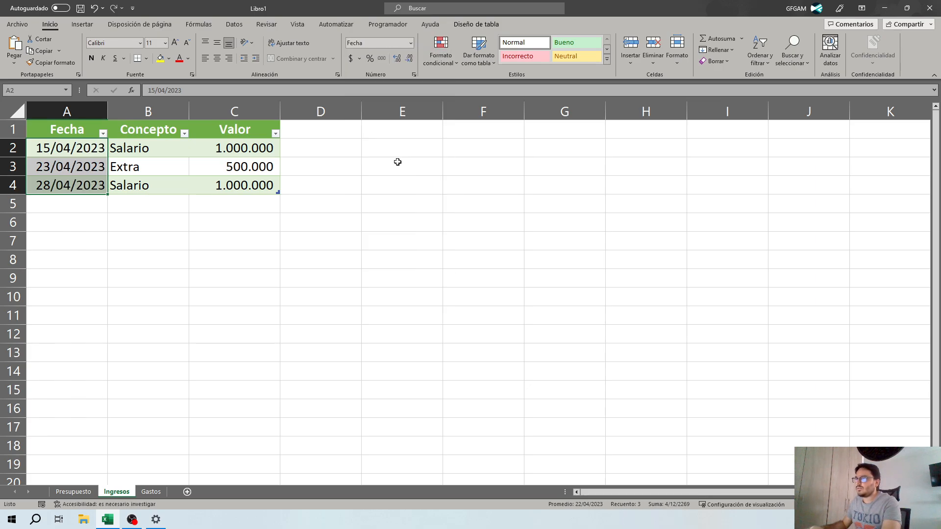
Complete row 2 of the Gastos sheet with the concept Cuota Apt and the value 1000000
left_click(150, 492)
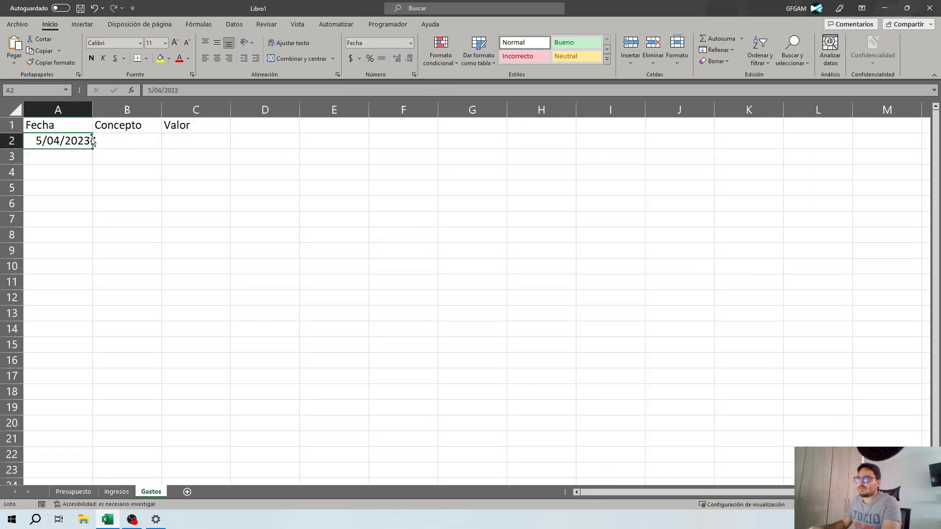
left_click(133, 142)
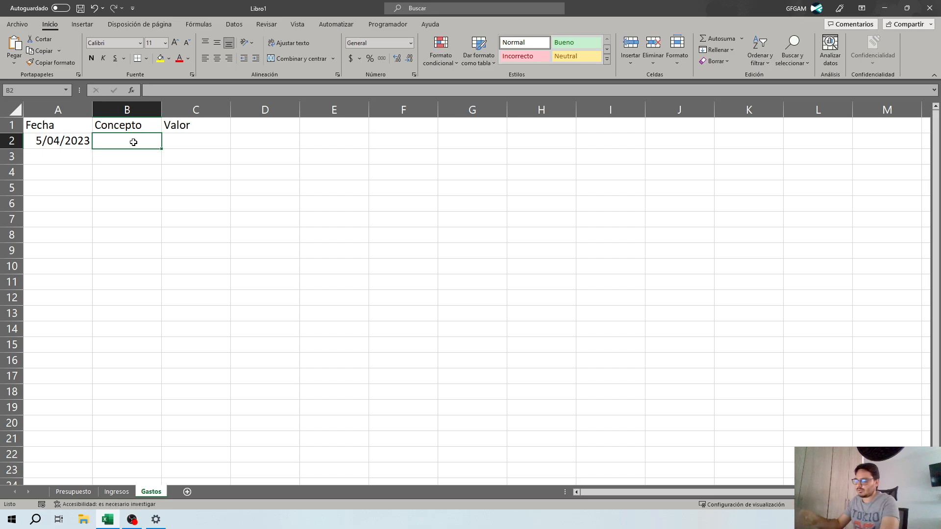
type("Cuota")
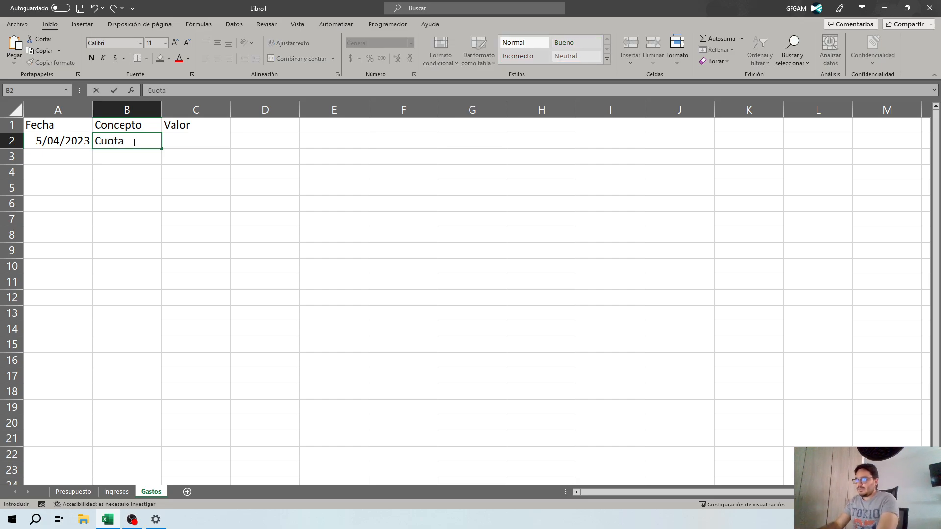
type(" Apt")
key("Tab")
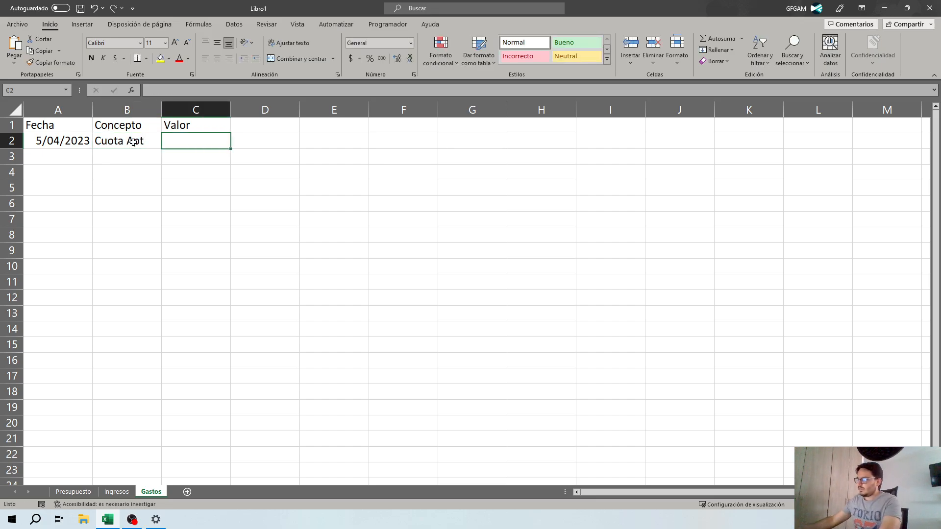
type("1000000")
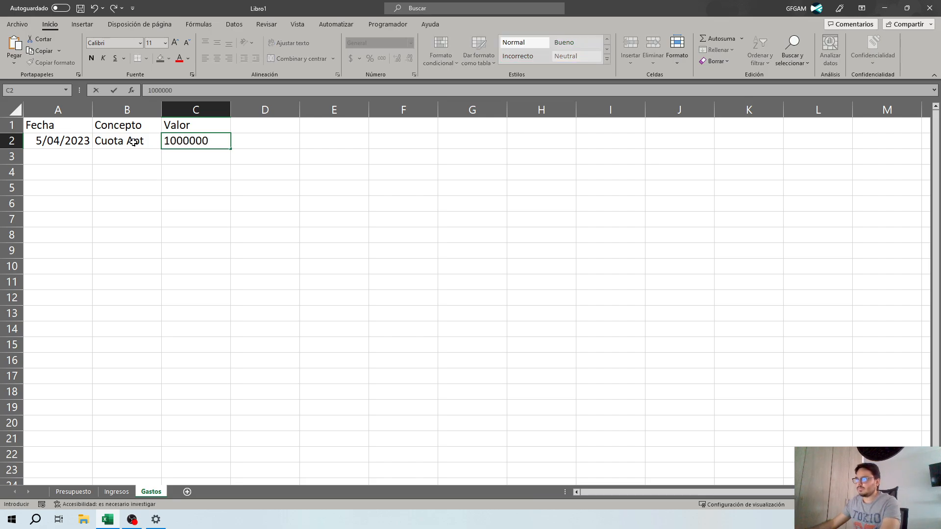
key("Return")
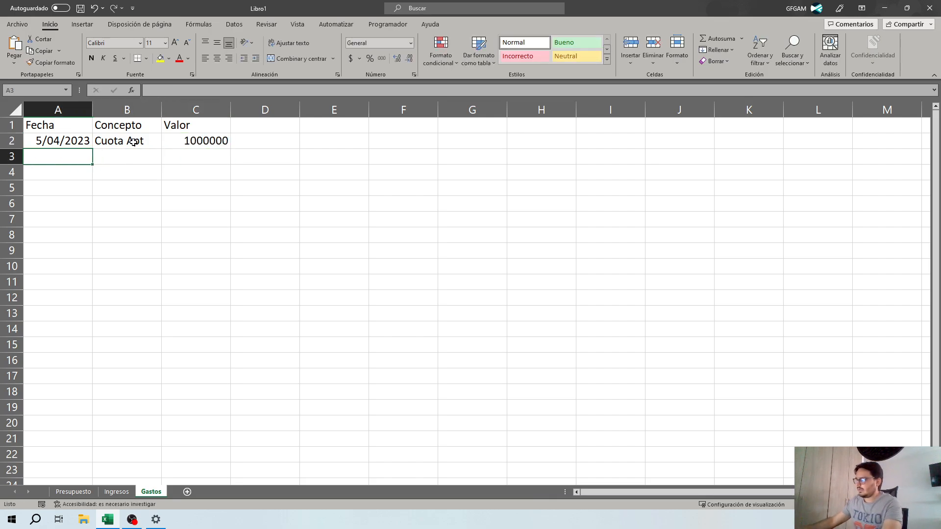
Enter the date 10/04 in cell A3 of the Gastos sheet and copy the date format from A2 onto it
type("10/04")
key("Tab")
key("Left")
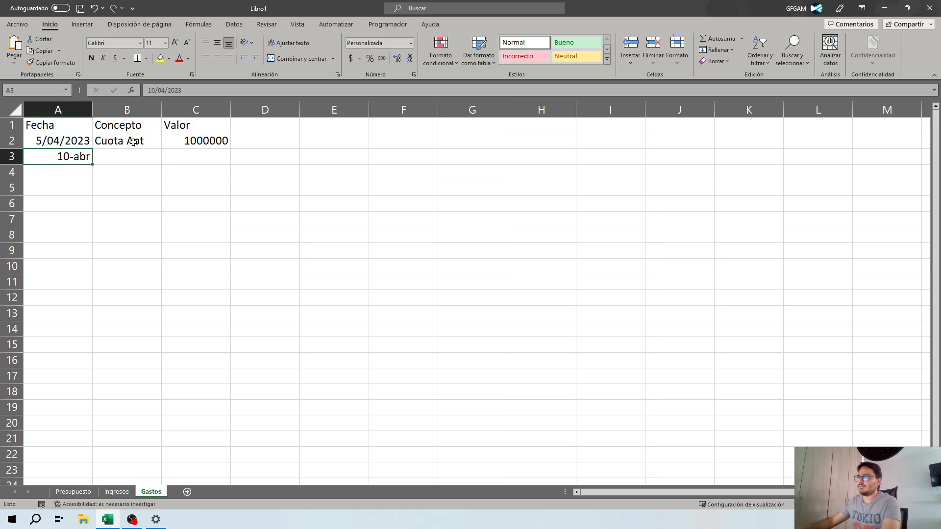
key("Up")
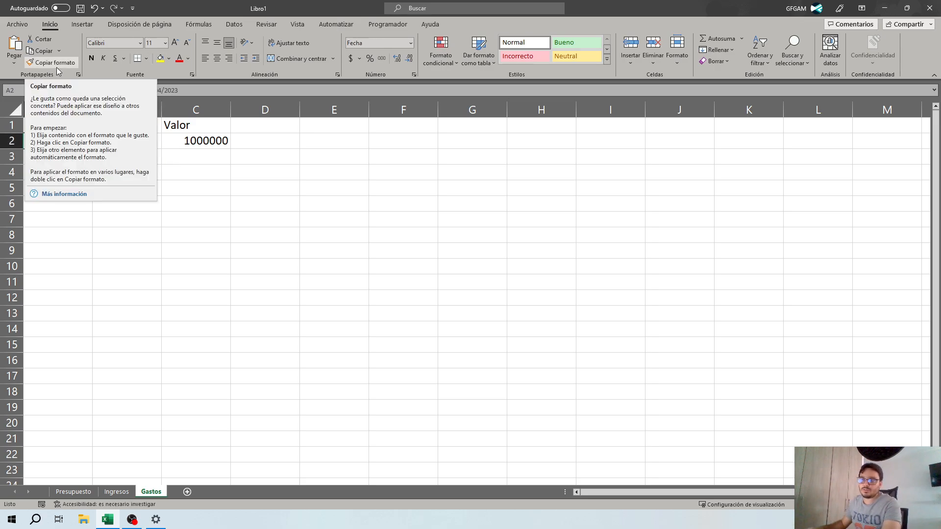
left_click(30, 63)
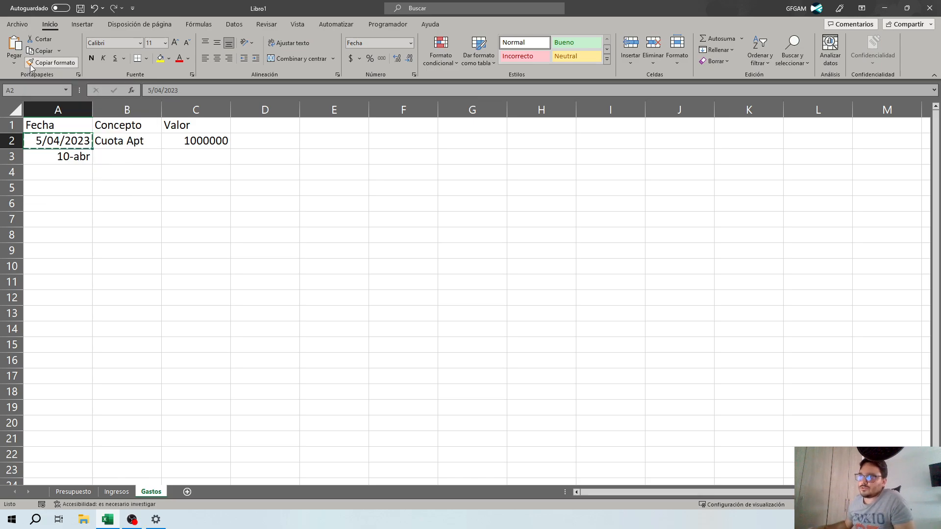
left_click(65, 158)
Complete row 3 of the Gastos sheet with the concept Alimentos and the value 800000
left_click(125, 161)
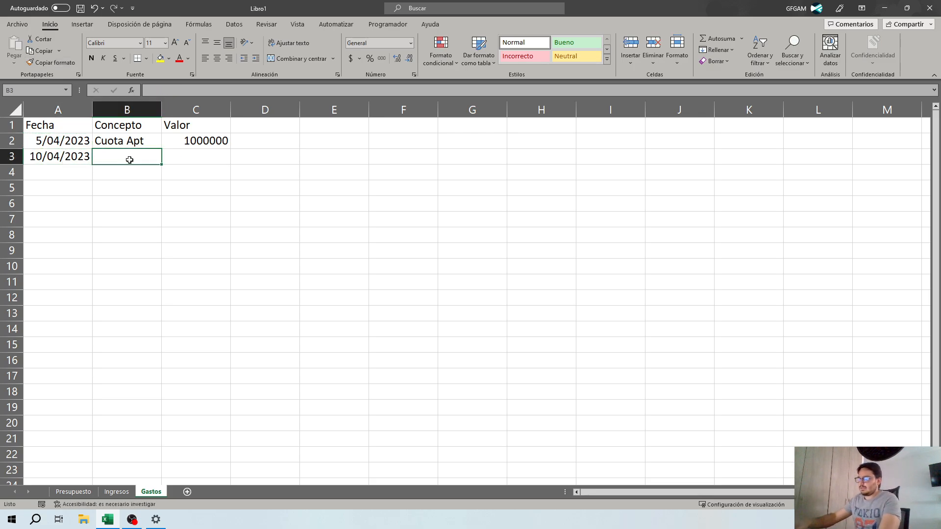
type("Alimentos")
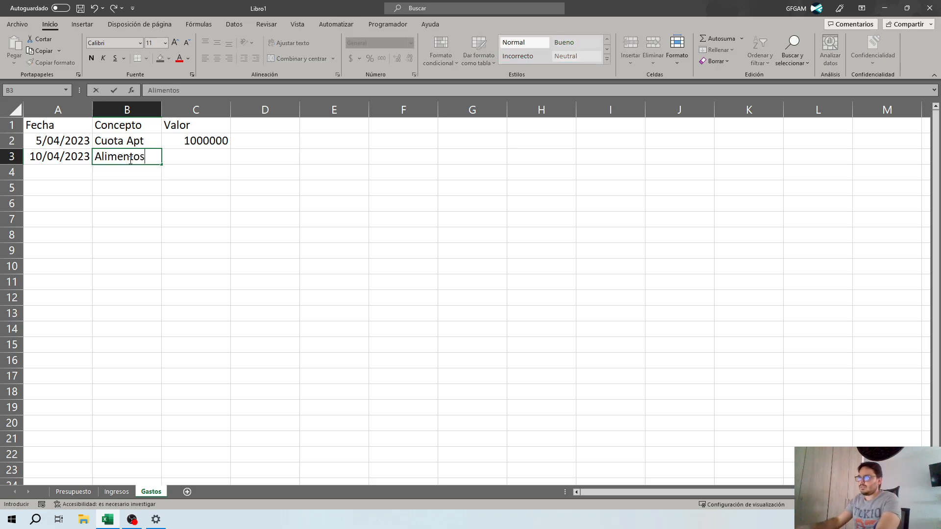
key("Tab")
type("80")
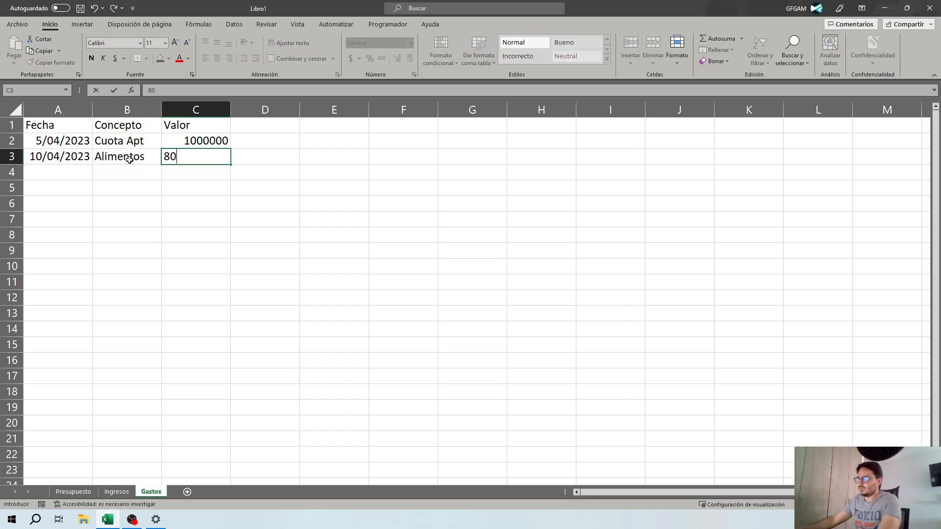
type("0000")
key("Return")
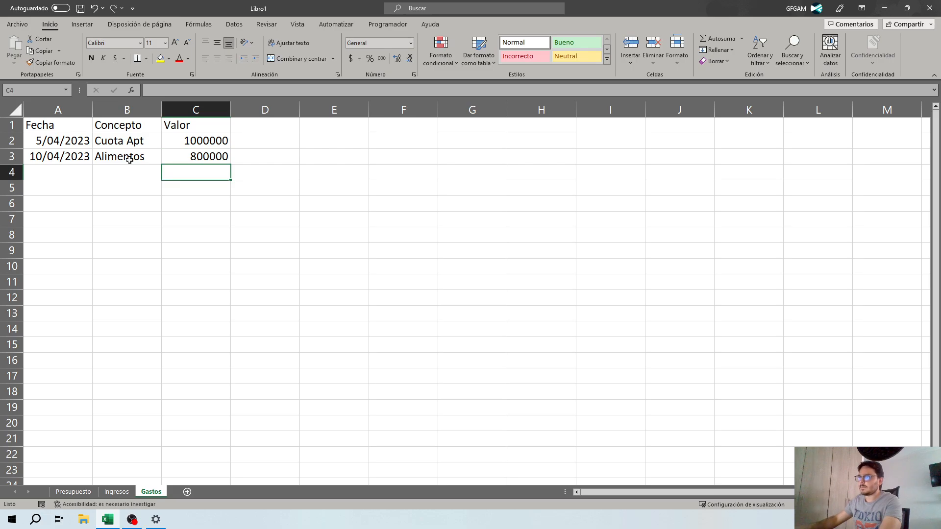
Enter the date 18/04/2023 in cell A4 under Fecha on the Gastos sheet
key("Left")
key("Left")
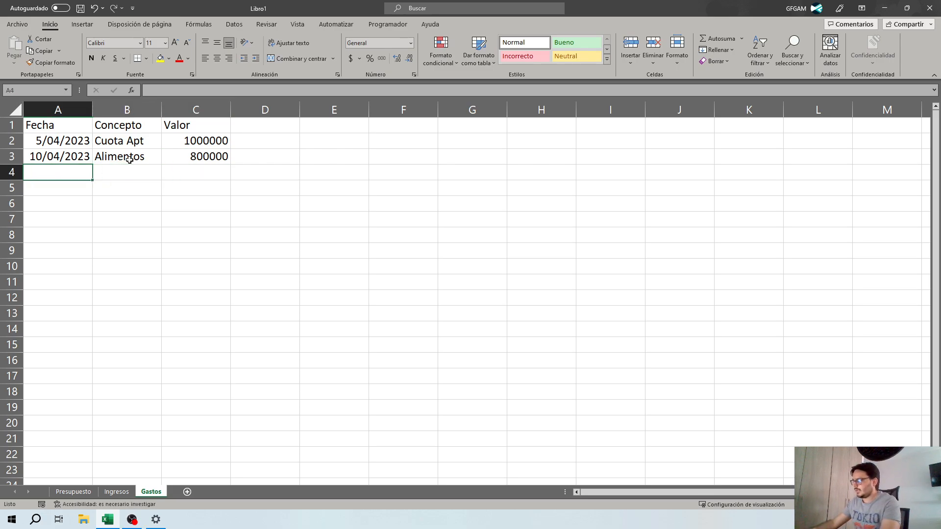
type("18/00")
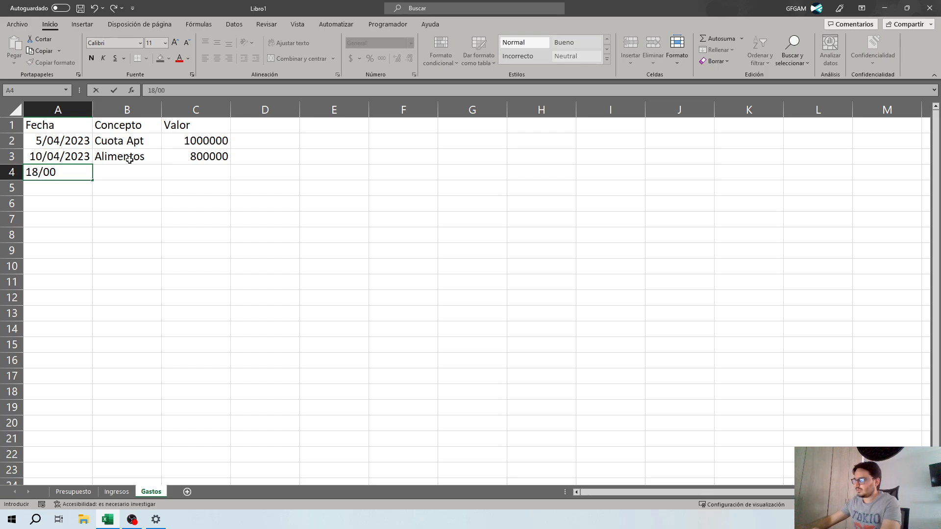
key("BackSpace")
type("4/")
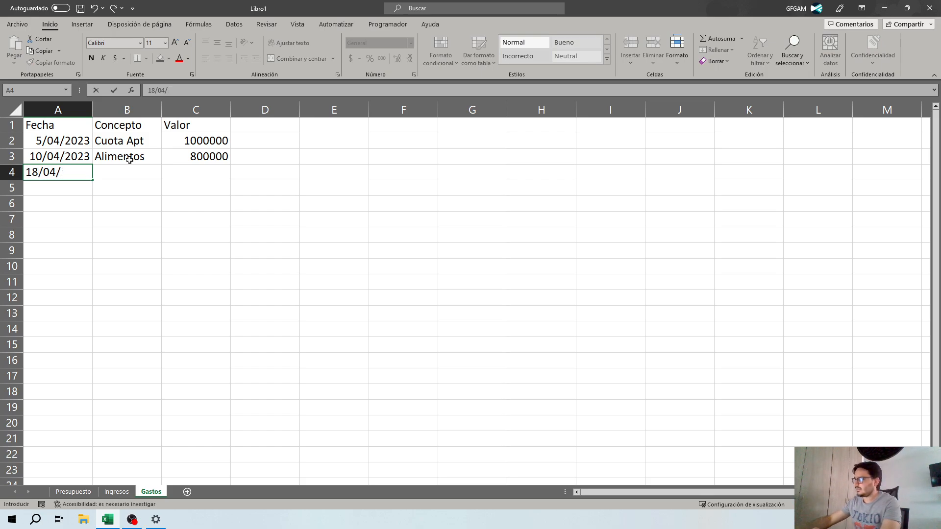
type("2023")
key("Return")
Complete row 4 of the Gastos sheet with the concept Servicios and the value 300000
key("Up")
key("Right")
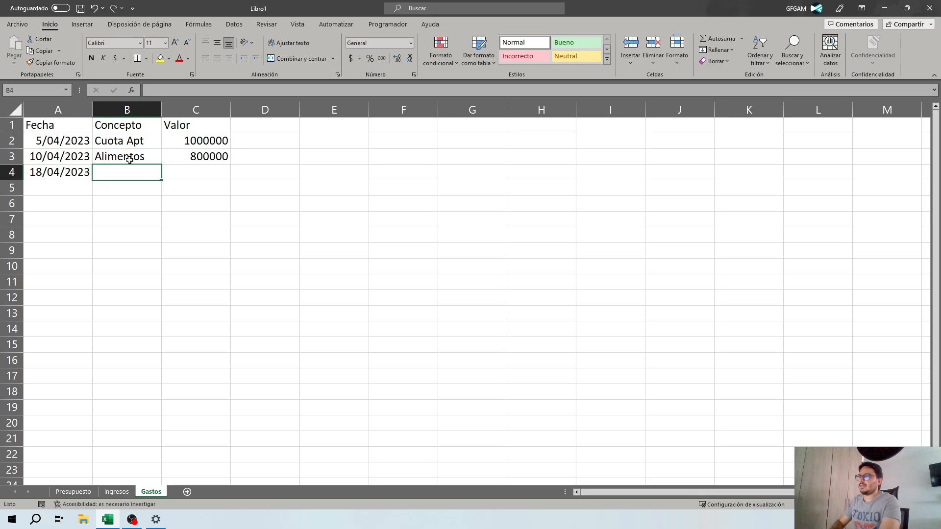
type("Servicios")
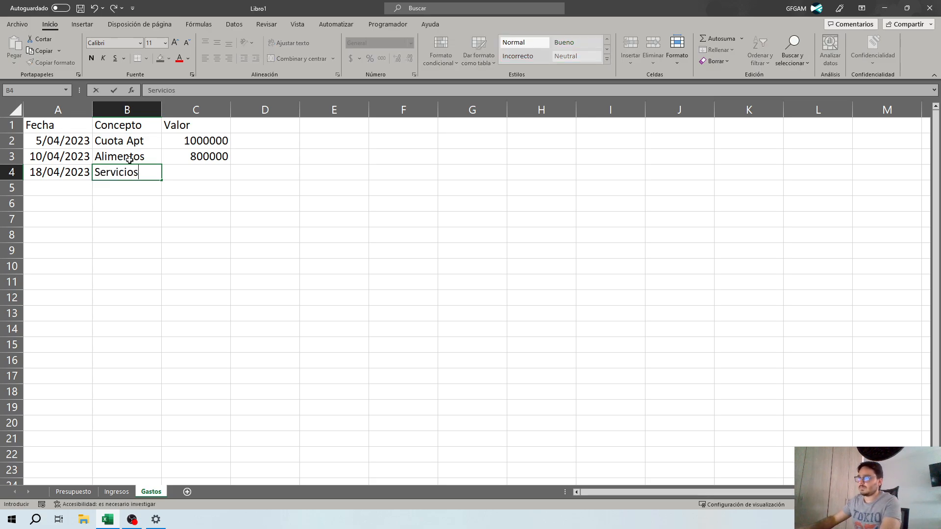
key("Tab")
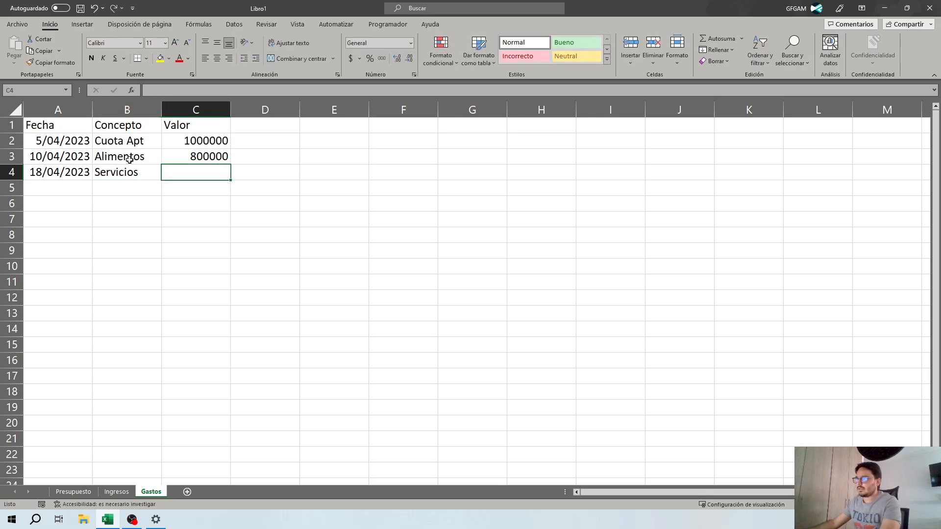
type("300000")
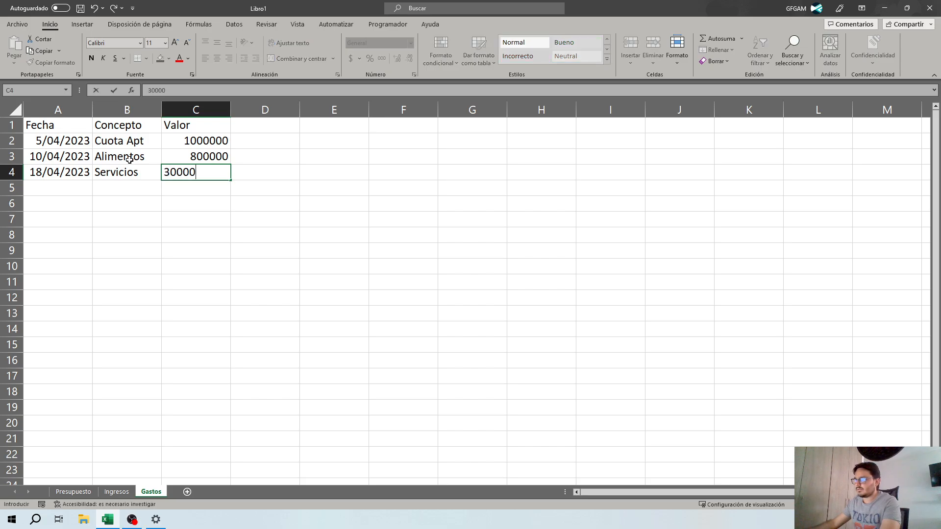
key("Return")
key("Up")
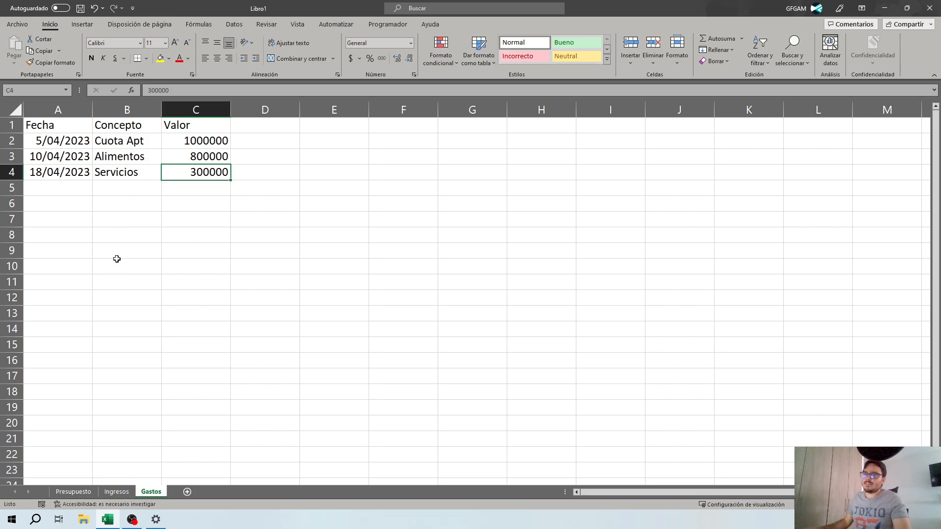
Format the range A1:C4 on the Gastos sheet as a table with headers in an orange banded style
left_click(85, 143)
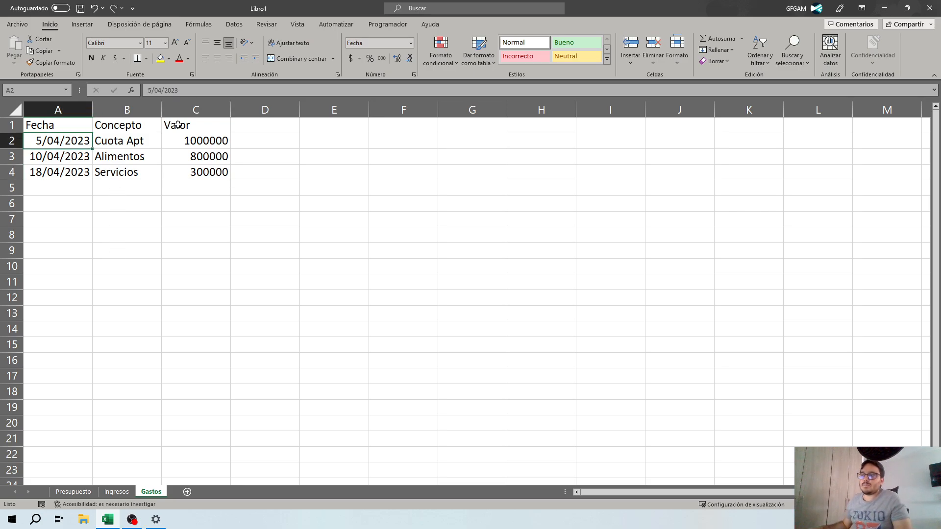
left_click_drag(87, 129, 228, 176)
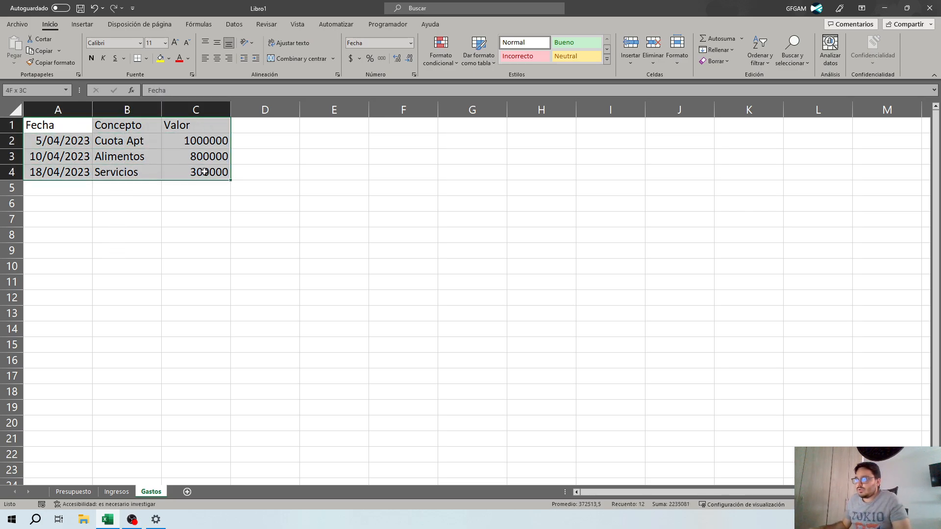
left_click(478, 55)
left_click(549, 191)
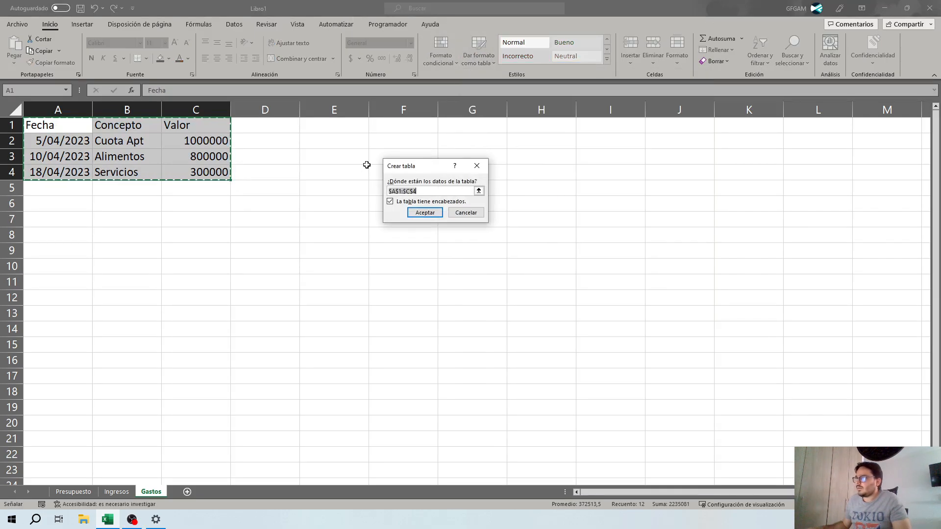
left_click(416, 217)
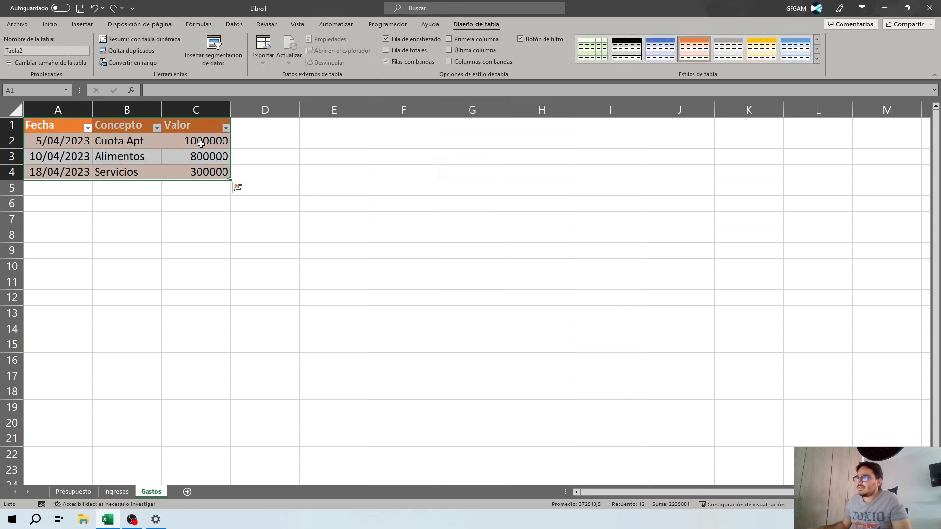
Apply the Millares number format without decimals to the Valor amounts in C2:C4 of the Gastos table
left_click_drag(202, 143, 201, 171)
left_click(49, 24)
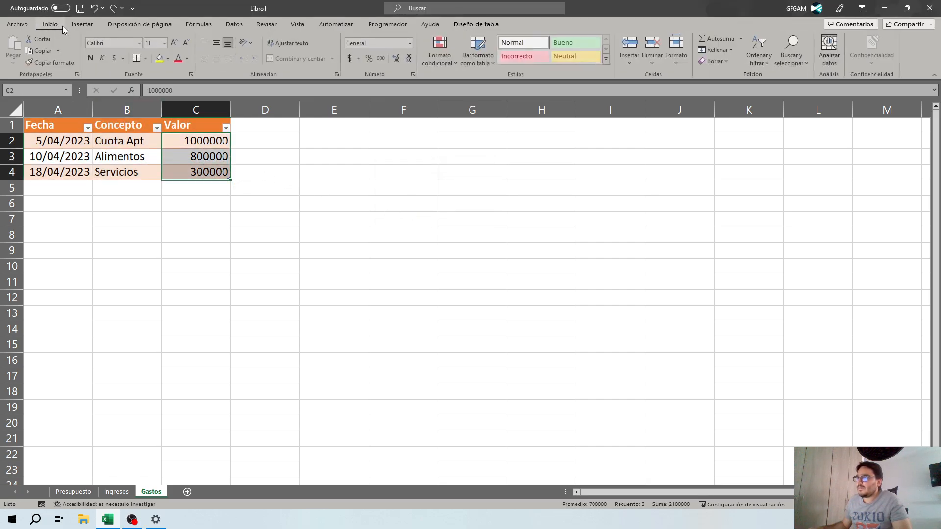
left_click(380, 62)
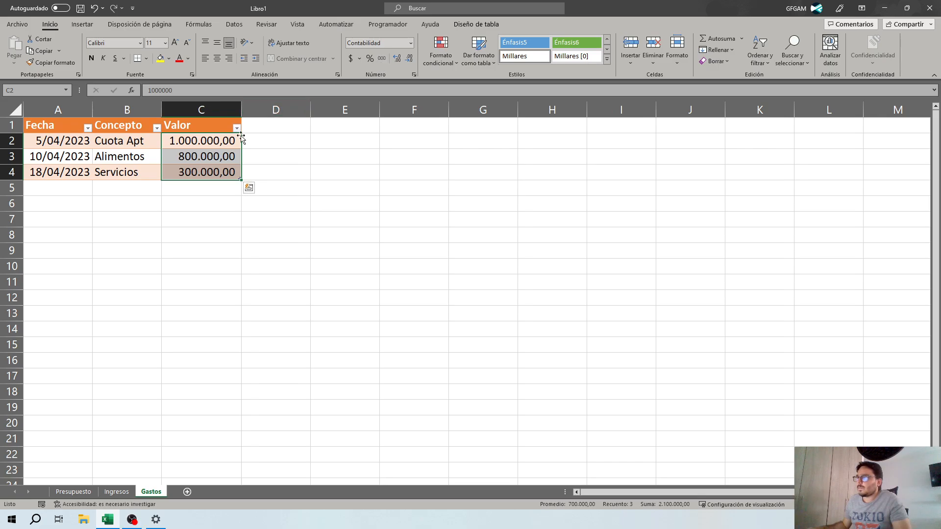
left_click(411, 61)
left_click(410, 61)
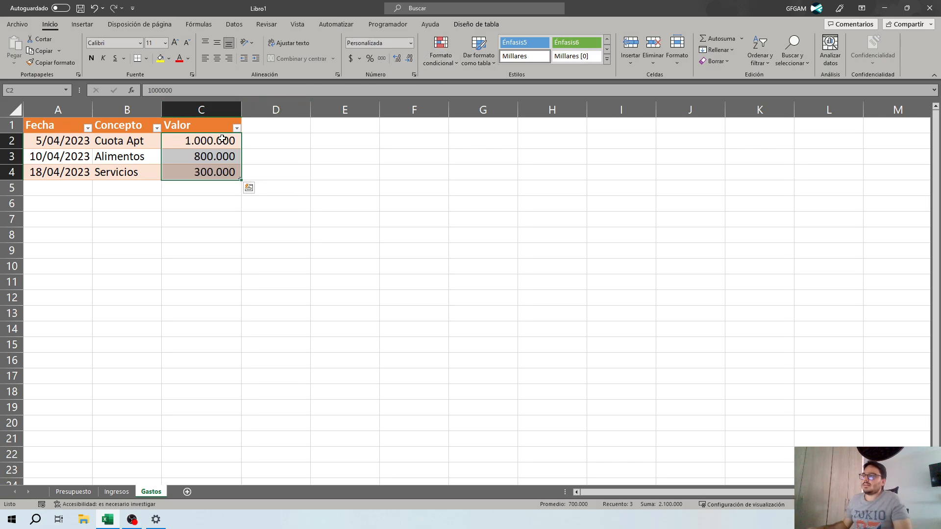
left_click(221, 172)
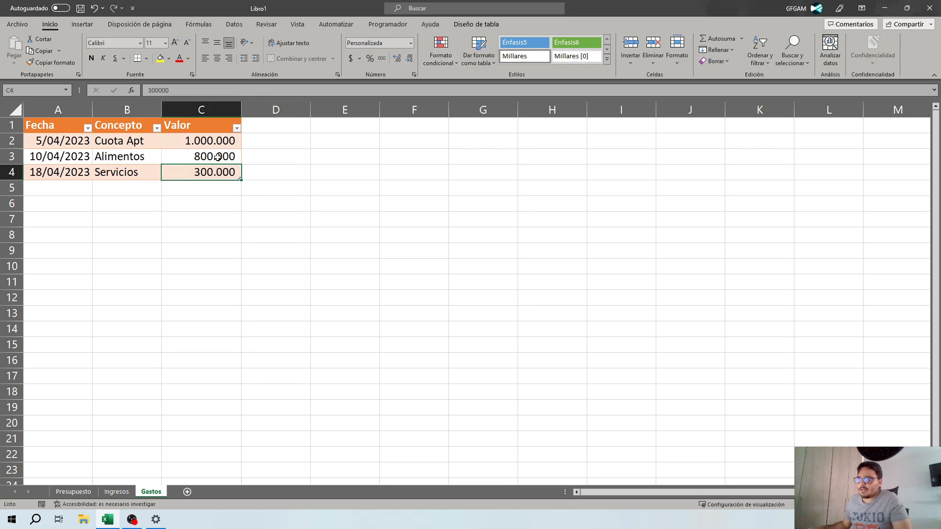
left_click(214, 142)
left_click(200, 157)
left_click(195, 172)
left_click(195, 159)
left_click(218, 142)
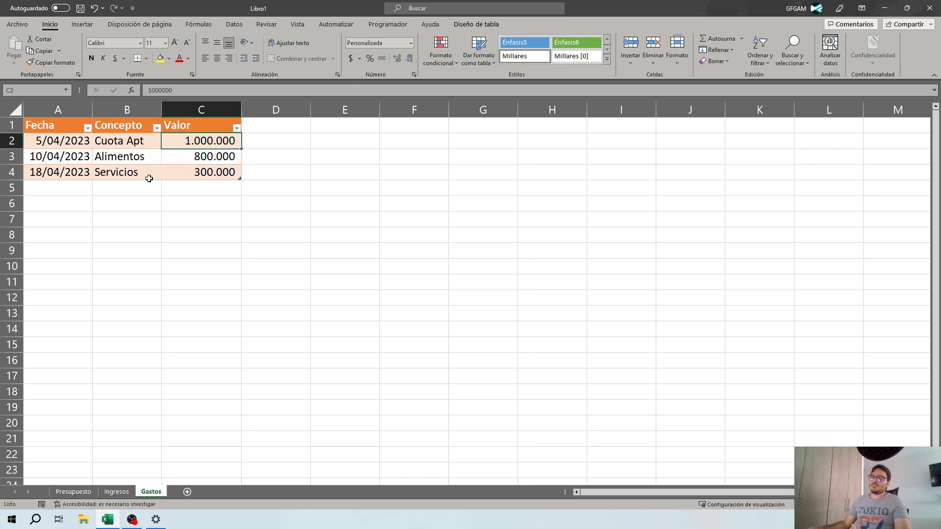
Compare the table headers on the Ingresos and Gastos sheets, and look at the Presupuesto sheet
left_click(129, 493)
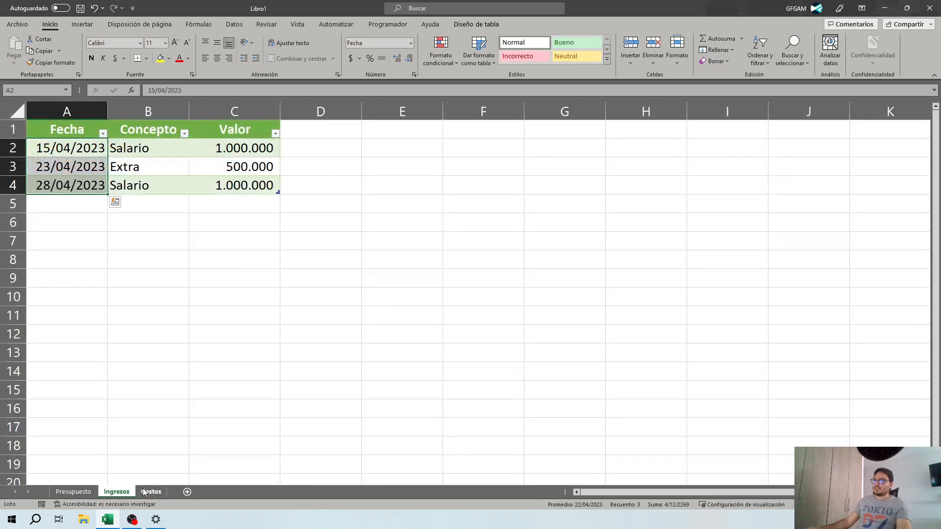
left_click(181, 312)
left_click(45, 133)
left_click(169, 128)
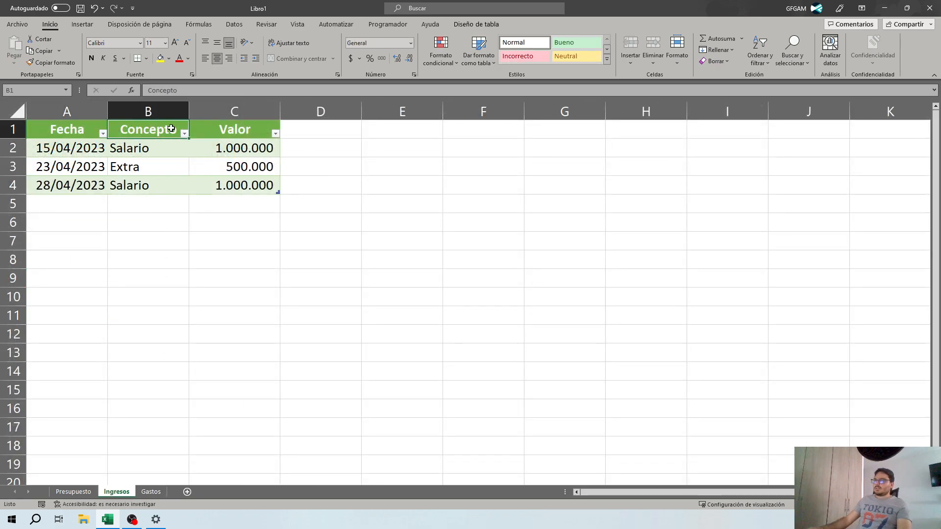
left_click(249, 128)
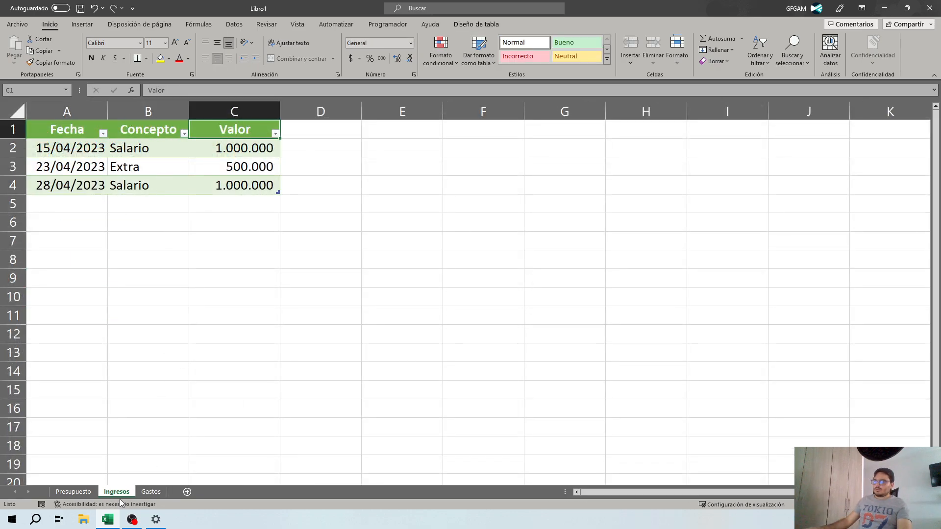
left_click(151, 491)
left_click(58, 126)
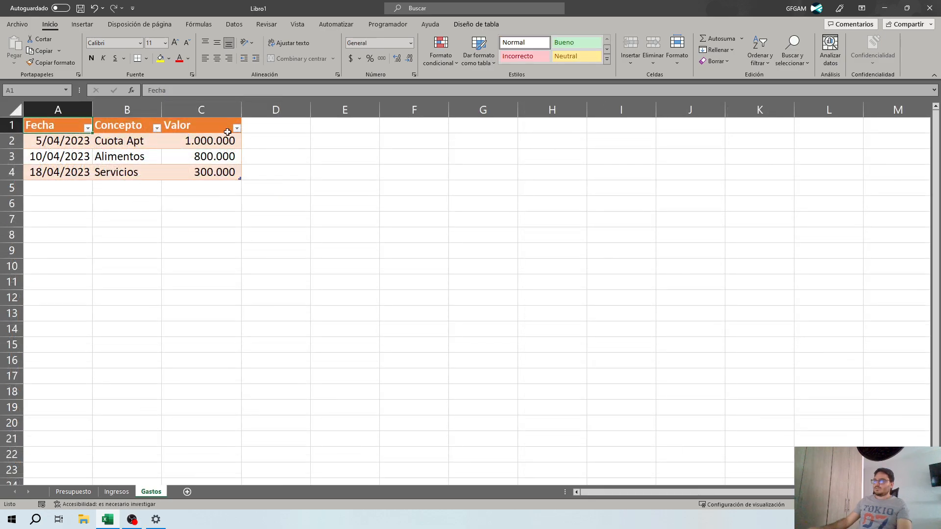
left_click(74, 491)
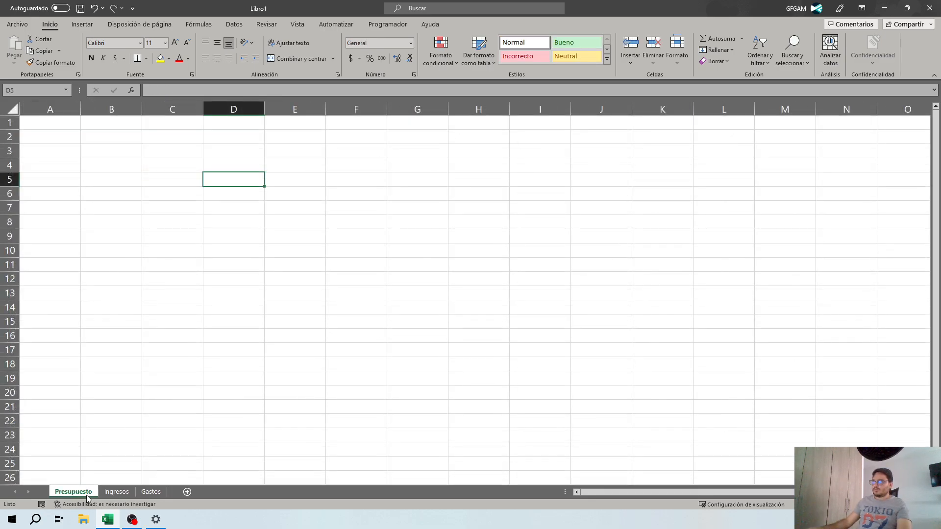
left_click(122, 139)
Hide the gridlines on the Ingresos sheet
left_click(116, 491)
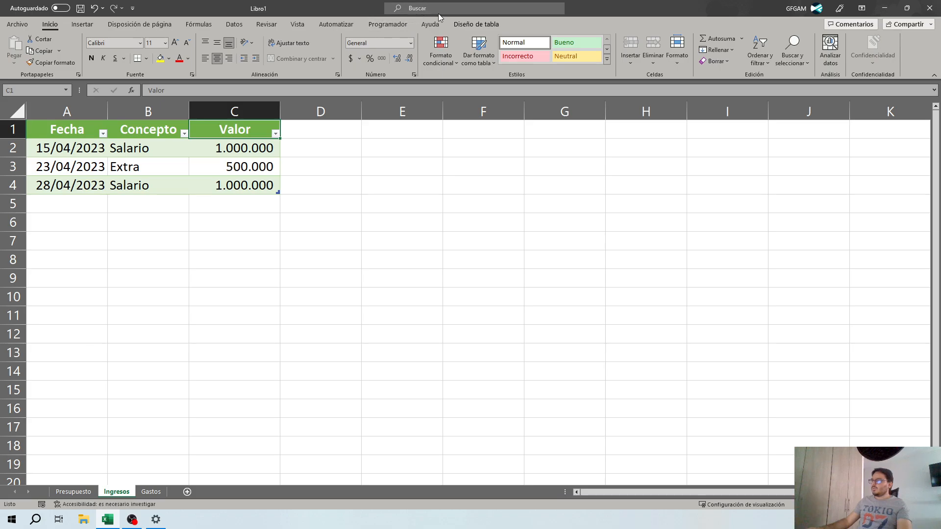
left_click(86, 25)
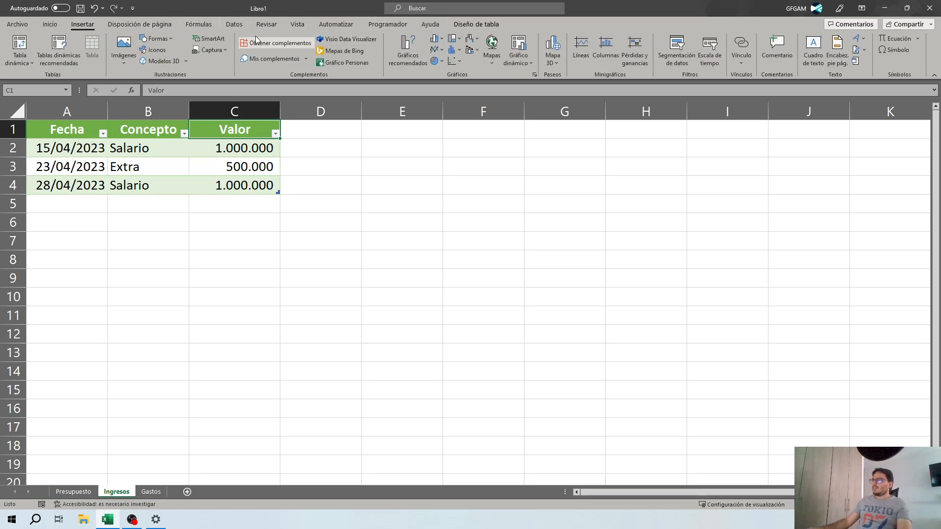
left_click(301, 24)
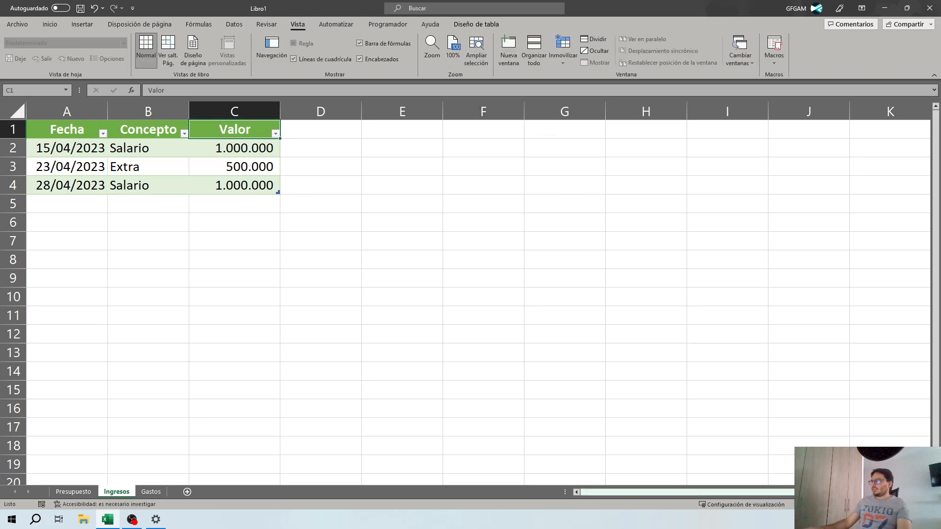
scroll(466, 294, "up", 1)
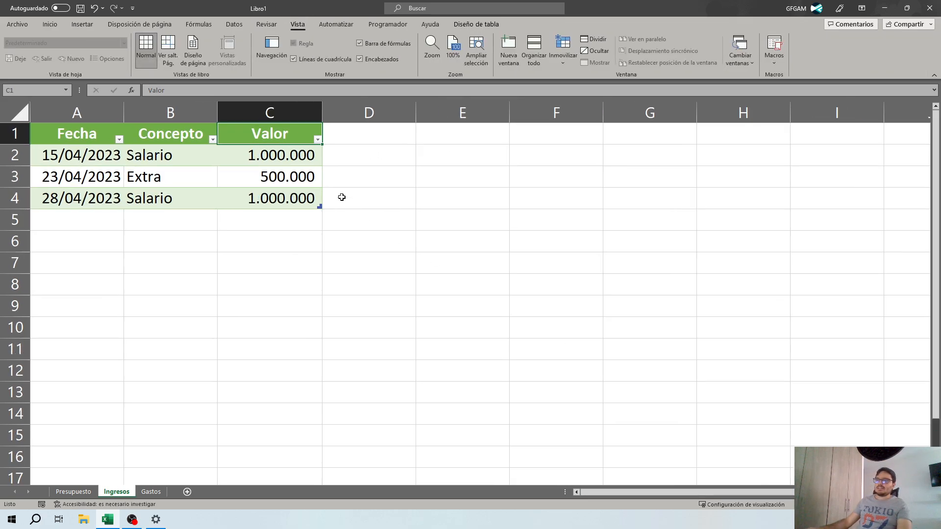
left_click(302, 58)
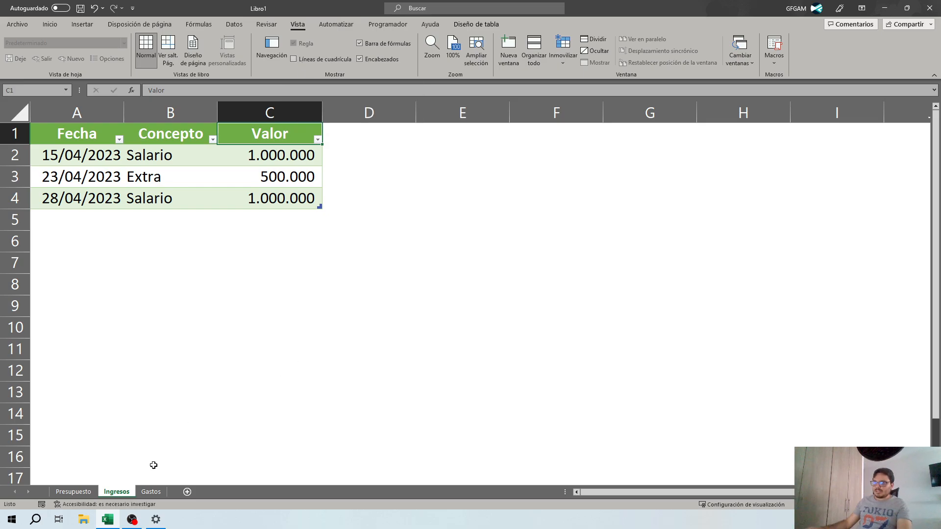
Hide the gridlines on the Gastos sheet
left_click(151, 492)
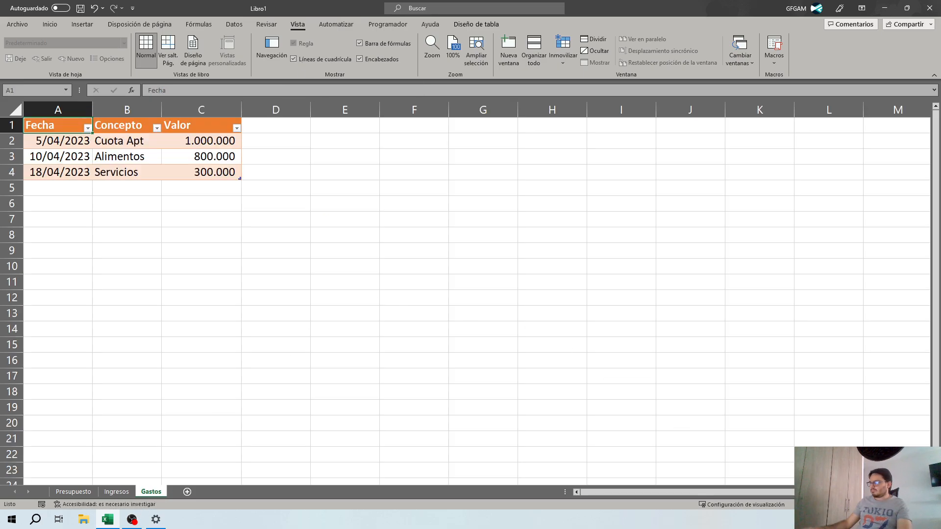
scroll(495, 161, "up", 2)
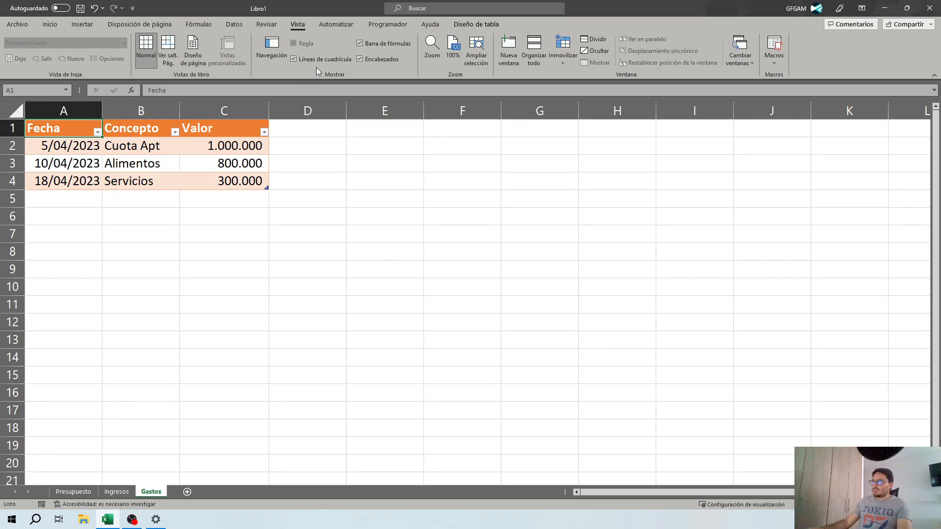
left_click(307, 59)
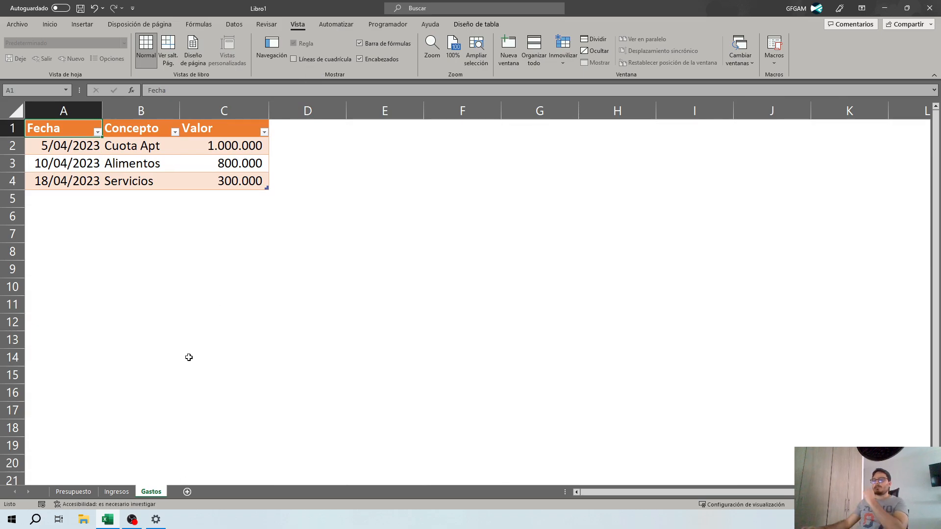
Enter the title "Presupuesto Personal" in cell B2 of the Presupuesto sheet
left_click(73, 491)
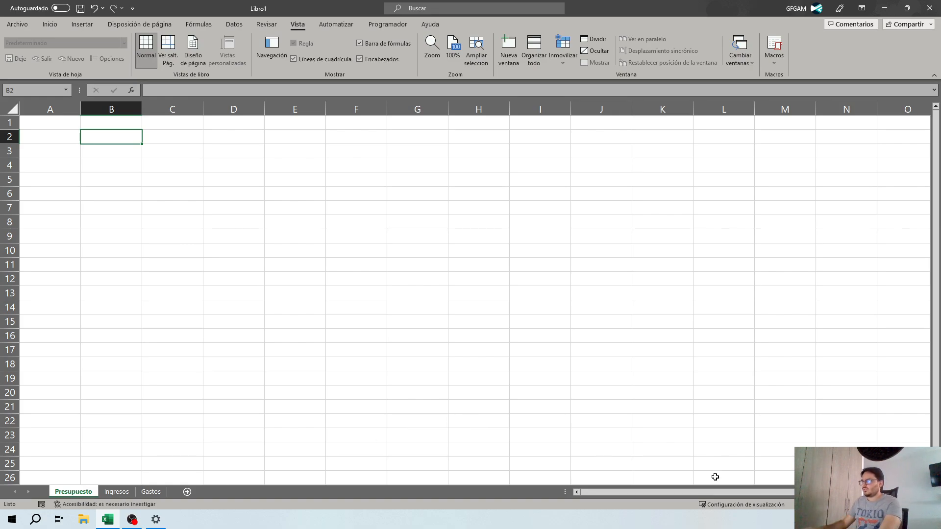
type("Pres")
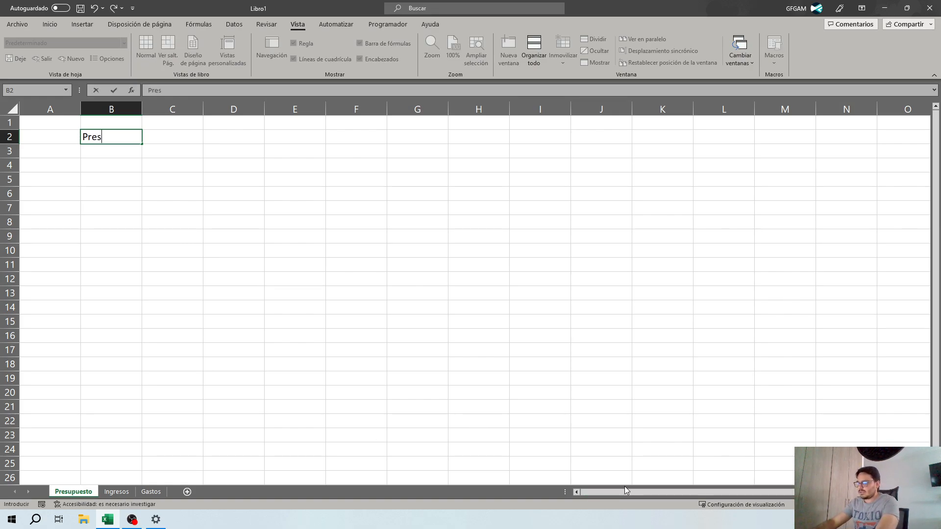
type("upuesto Personal")
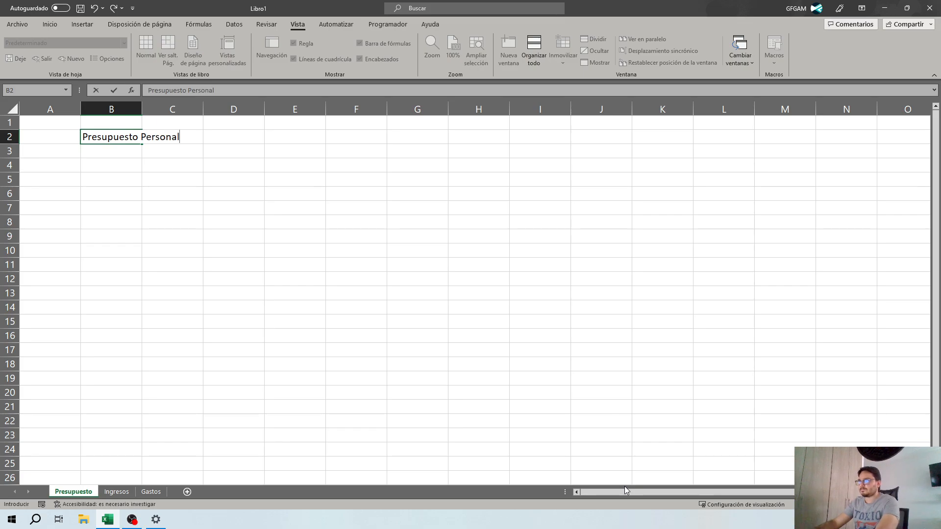
key("Return")
key("Up")
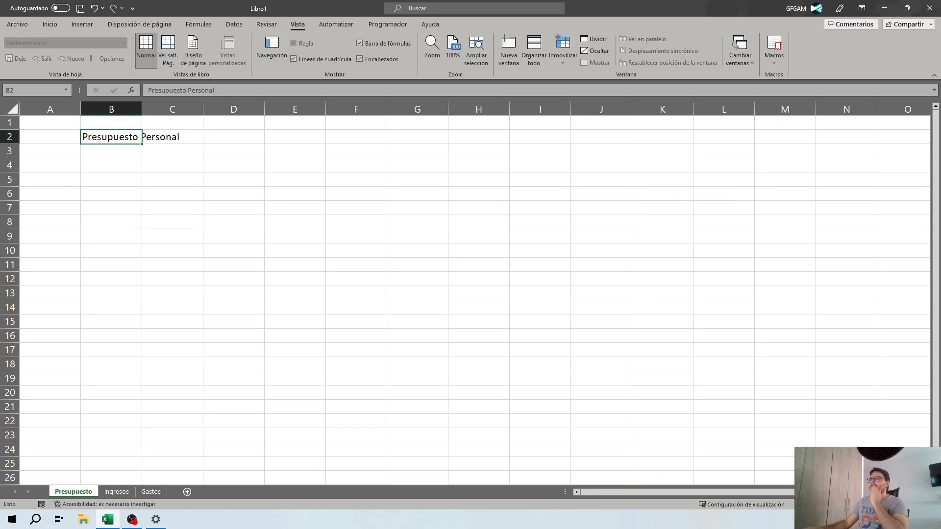
Apply the largest underlined Encabezado cell style to the title in B2
left_click(914, 505)
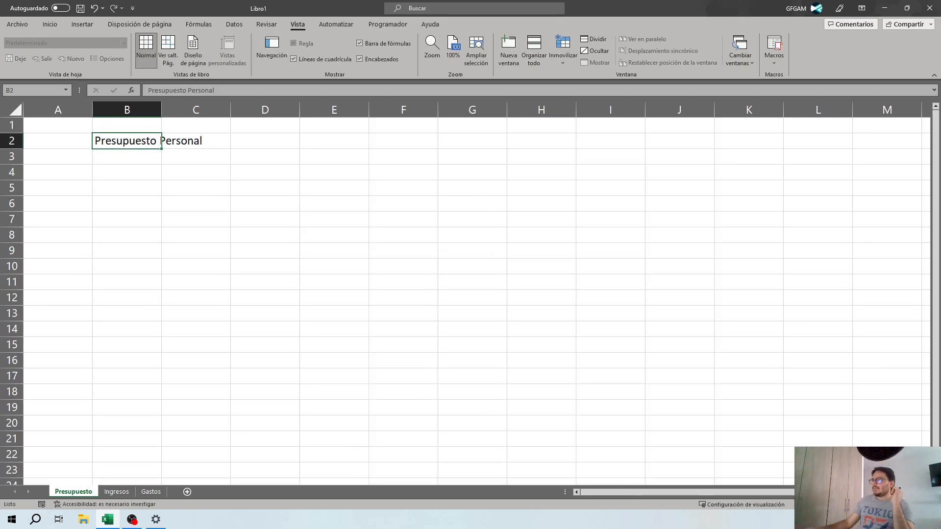
left_click(914, 504)
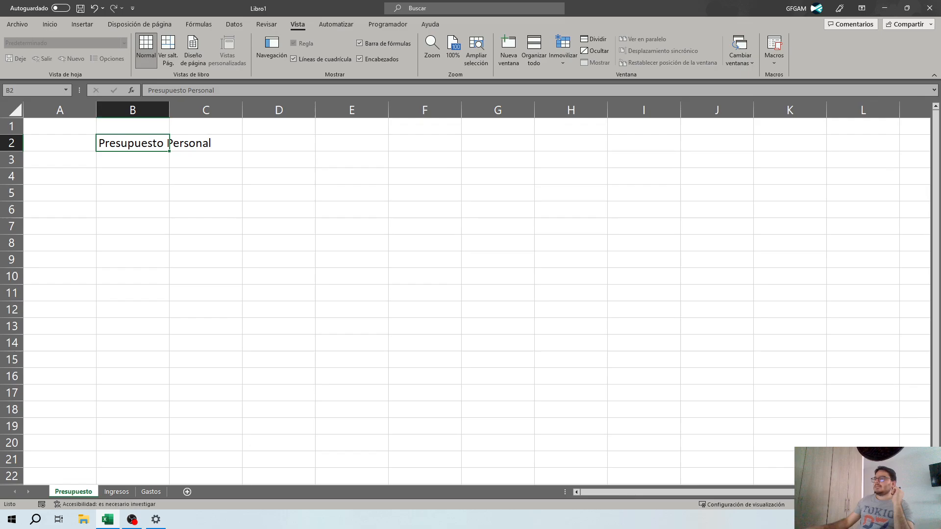
left_click(49, 24)
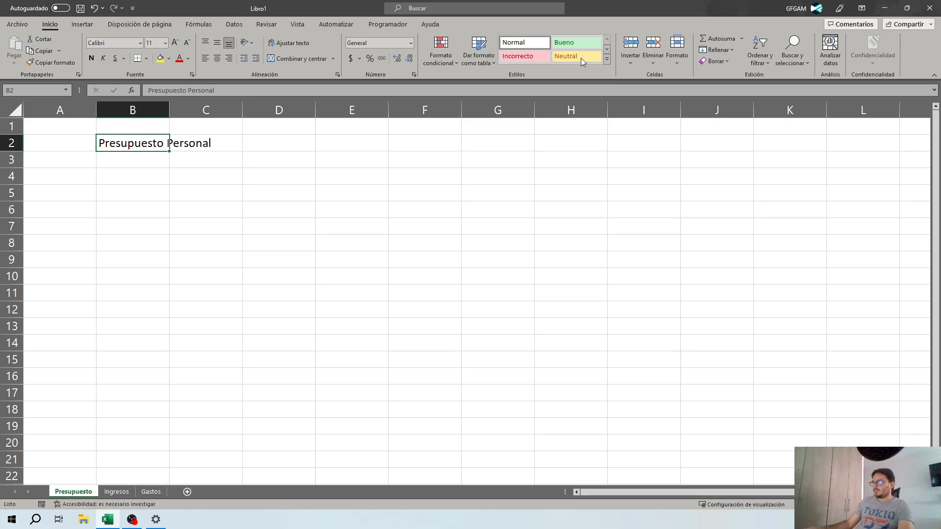
left_click(608, 60)
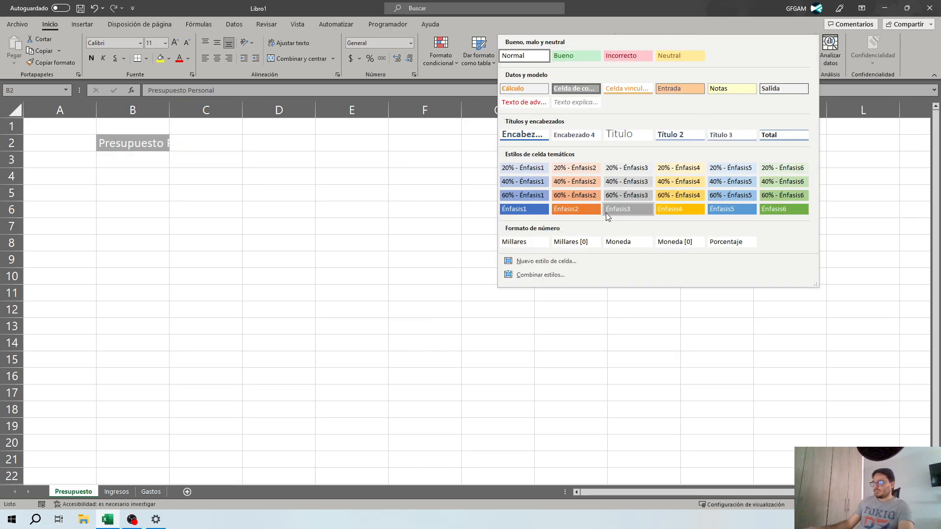
left_click(543, 134)
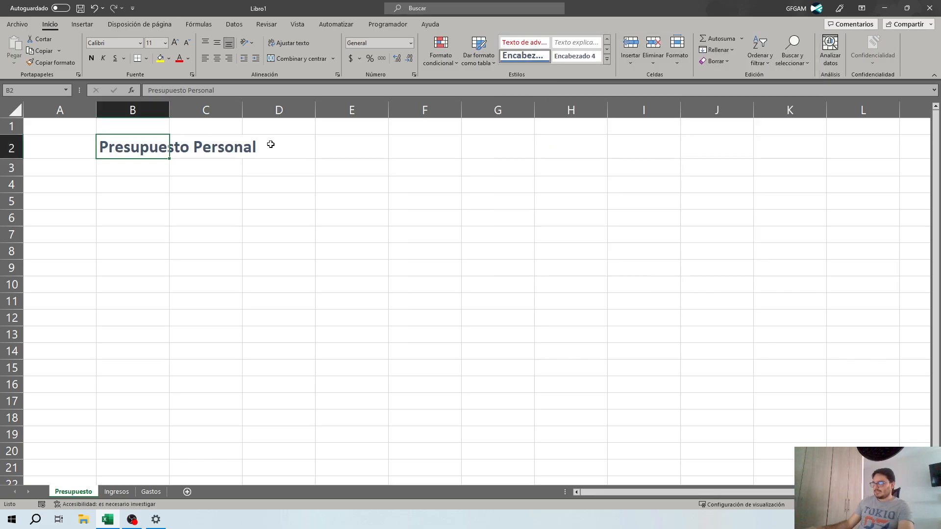
Autofit column B to the width of the Presupuesto Personal title
left_click(148, 213)
double_click(169, 110)
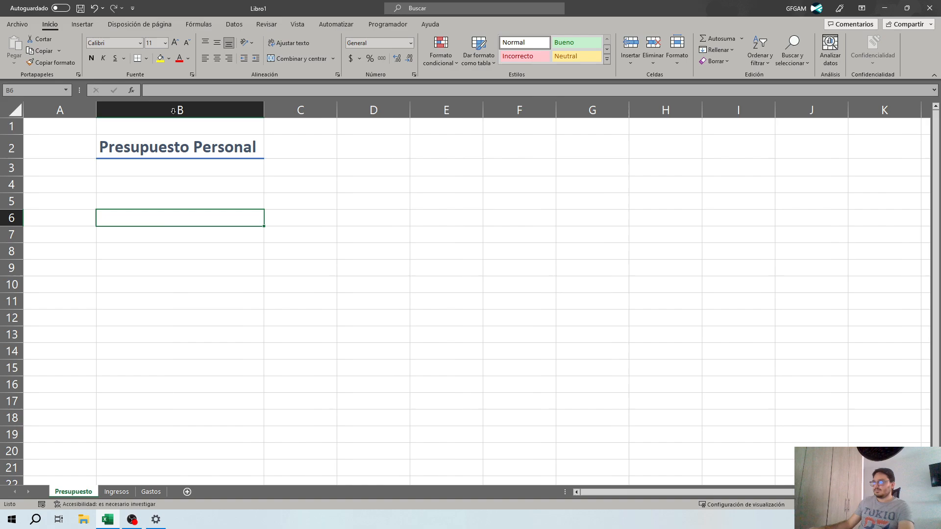
left_click(198, 146)
left_click(166, 204)
left_click(183, 145)
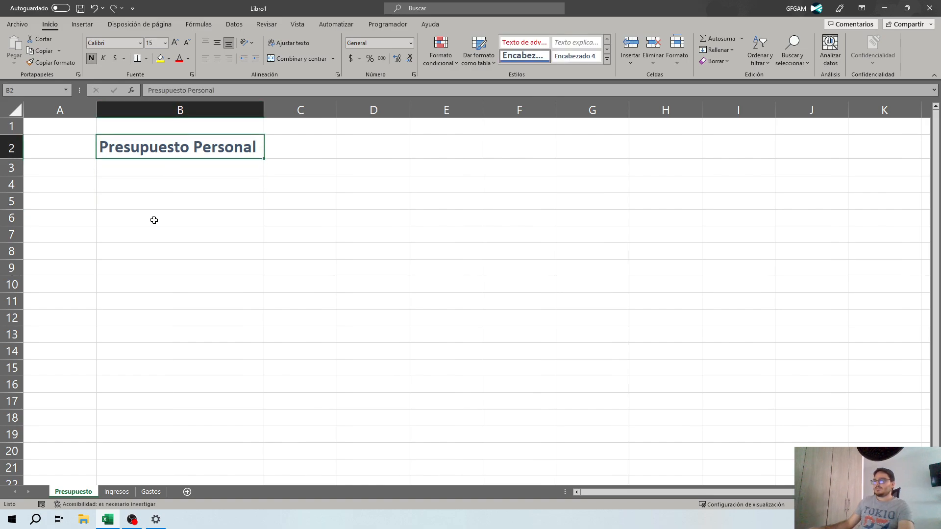
Enter the label Mes in B5 and the month Abril in C5
left_click(164, 195)
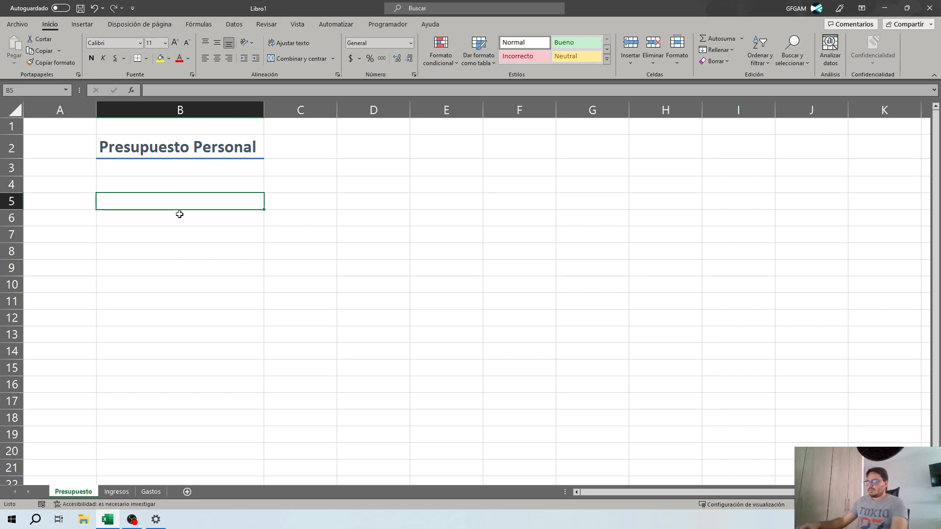
type("M")
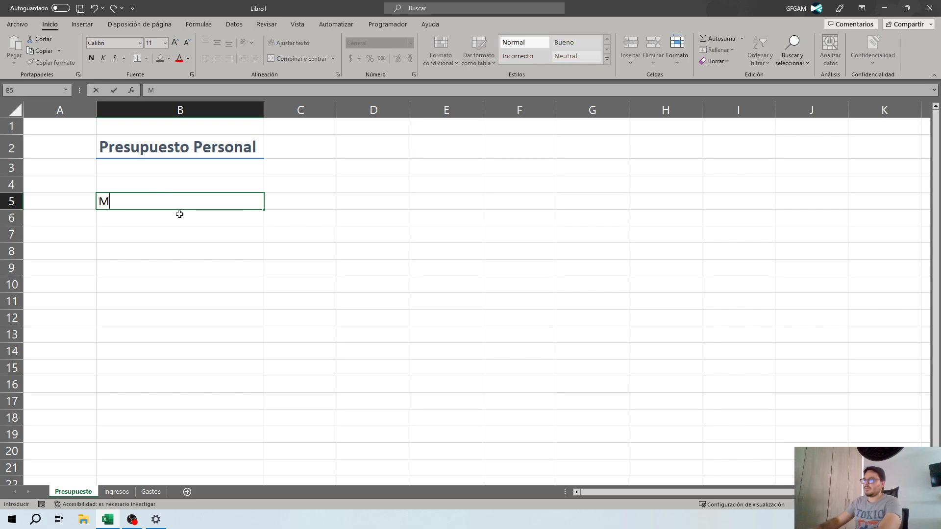
type("es")
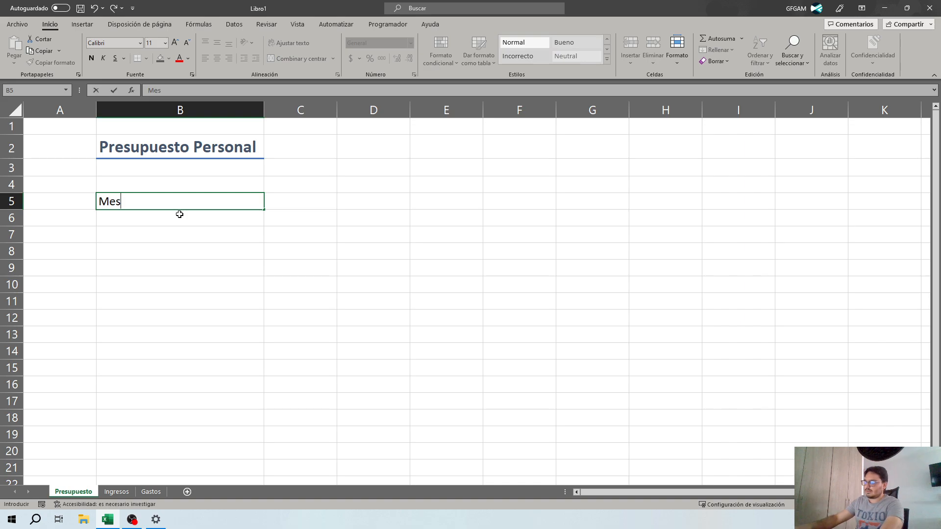
key("Tab")
type("Abri")
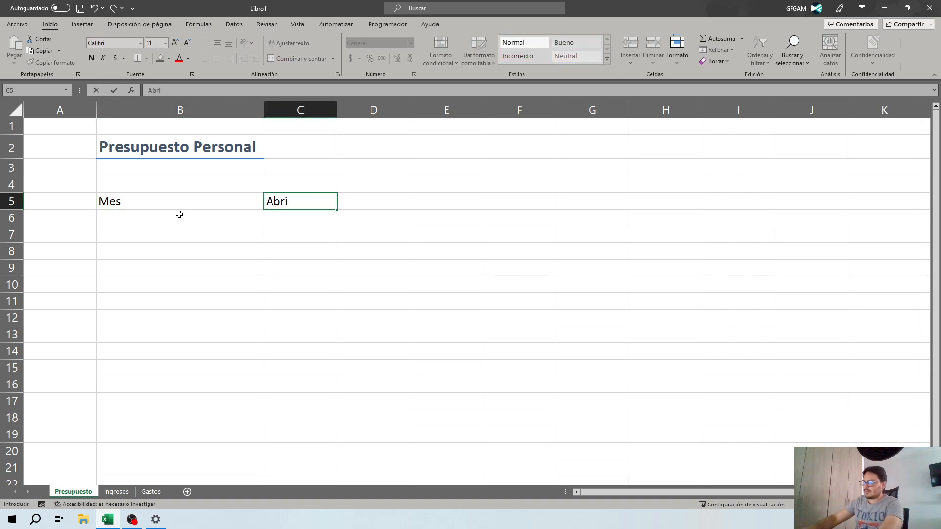
type("l")
key("Return")
Enter the label Año in B6 and the year 2023 in C6
left_click(179, 214)
type("Añ")
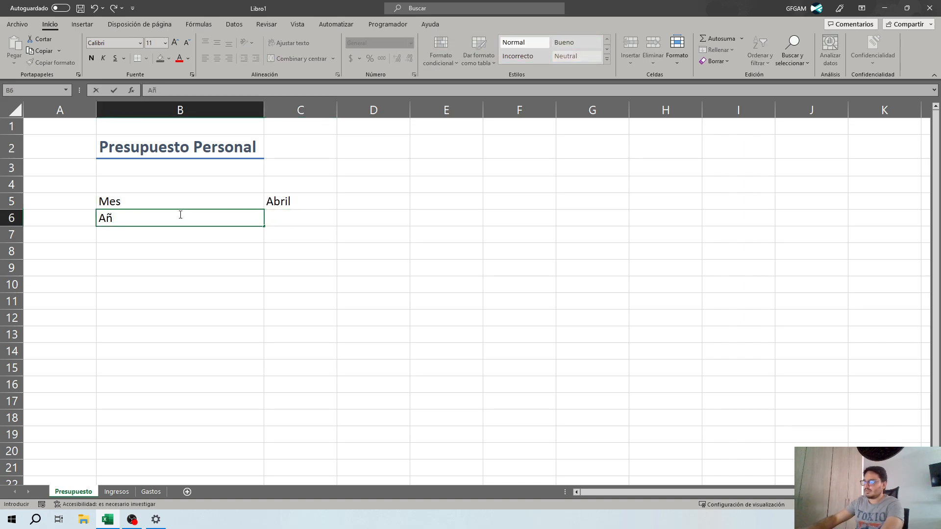
type("o")
key("Tab")
type("2023")
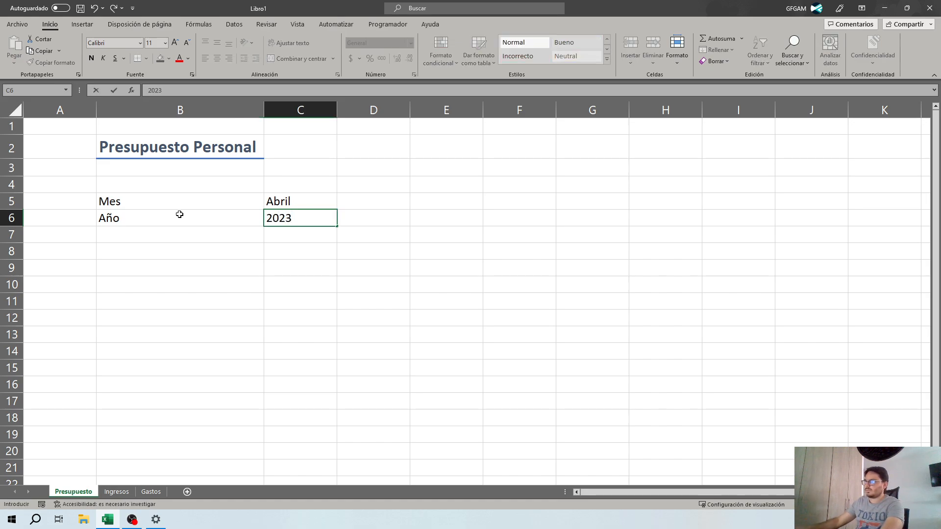
key("Return")
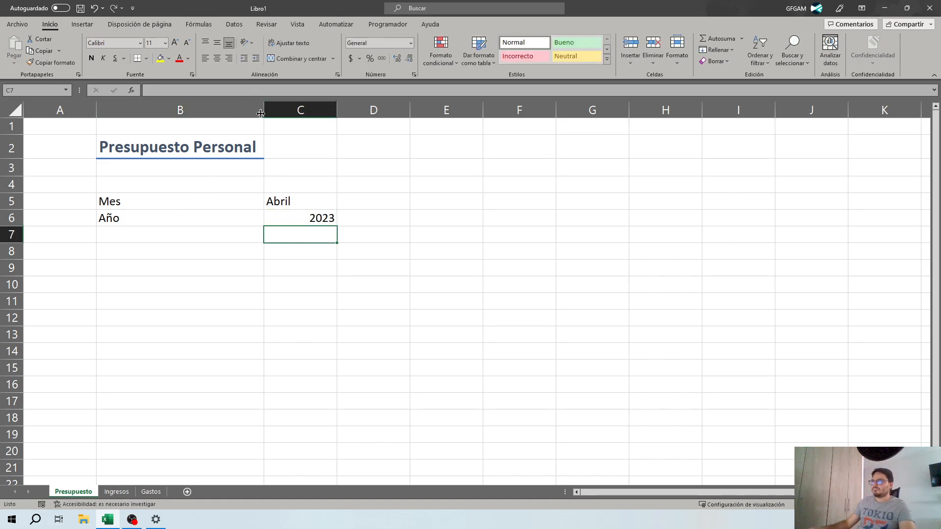
Narrow column B so that it just fits the Mes and Año labels
left_click_drag(236, 146, 343, 145)
left_click(262, 184)
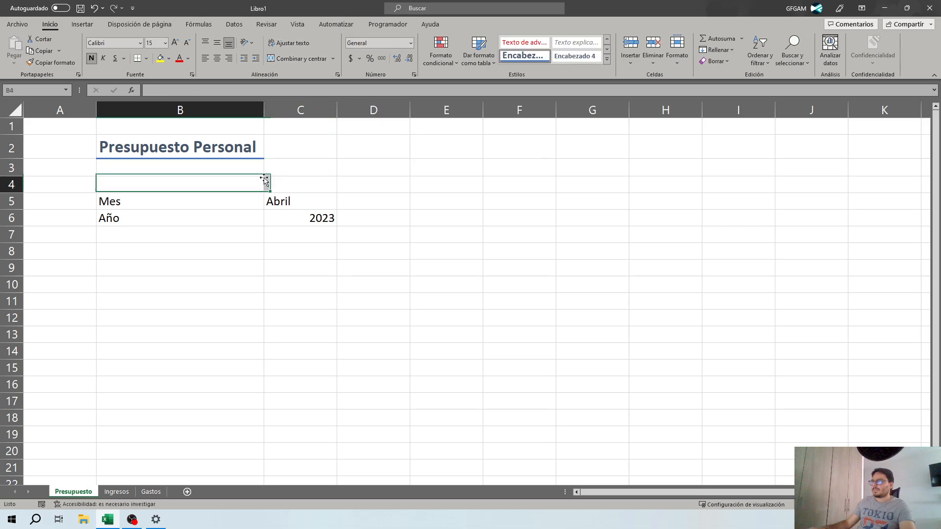
left_click(300, 218)
left_click(185, 202)
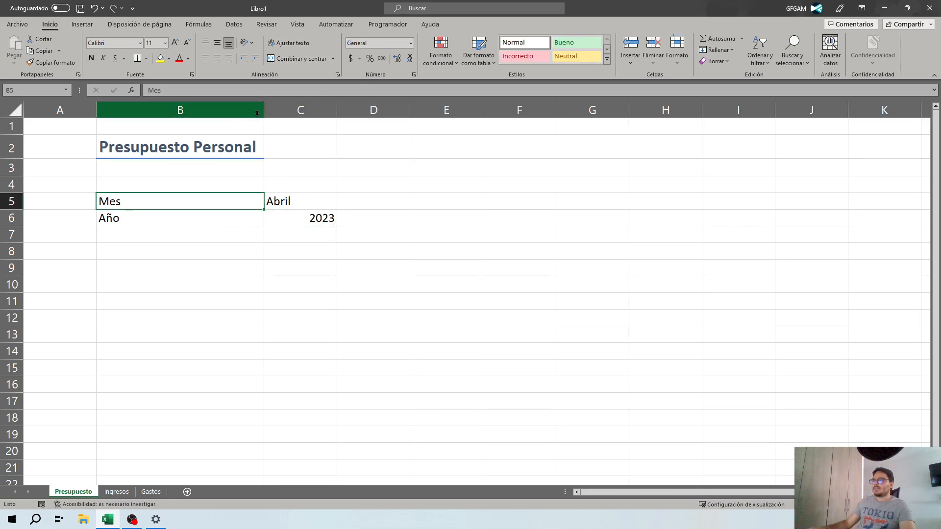
left_click_drag(263, 110, 134, 119)
Merge and center the Presupuesto Personal title across B2:D2 and reapply the underlined Encabezado style to the merged cell
left_click_drag(127, 153, 240, 148)
left_click(289, 60)
left_click(248, 199)
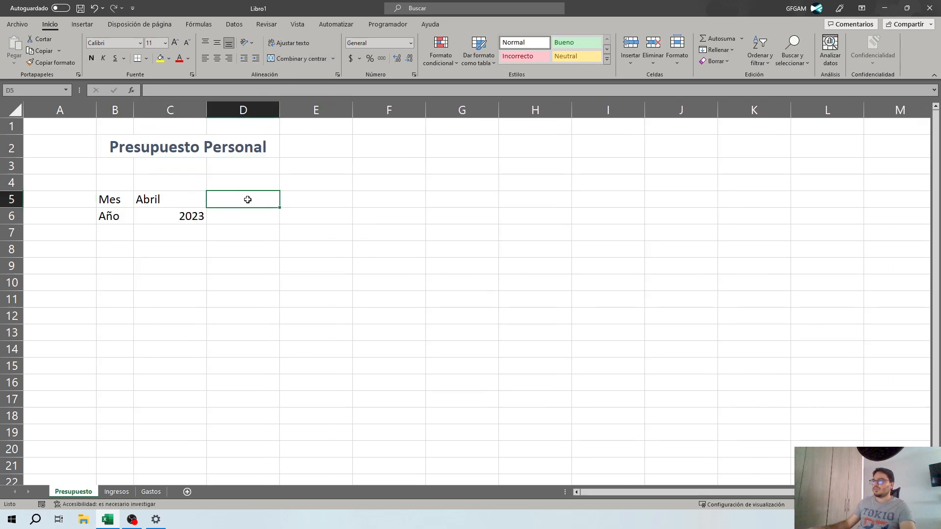
left_click(204, 143)
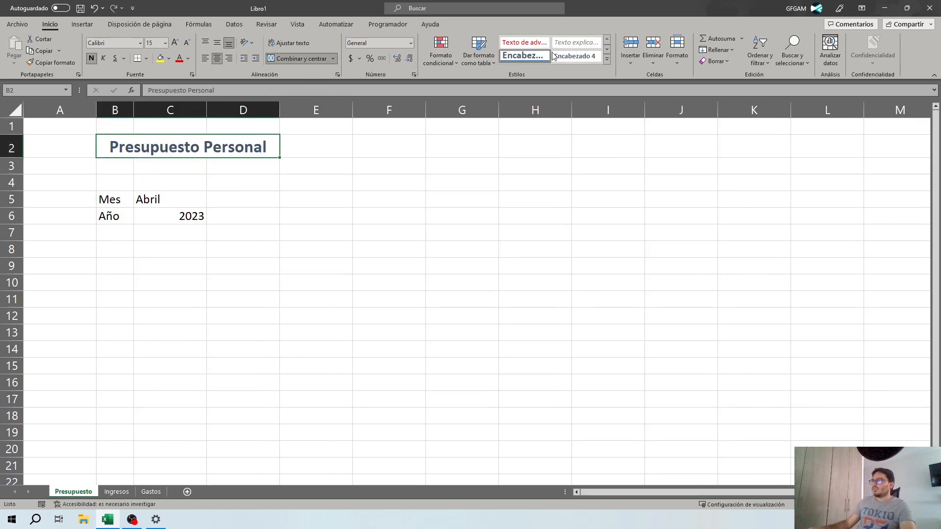
left_click(514, 56)
left_click(137, 200)
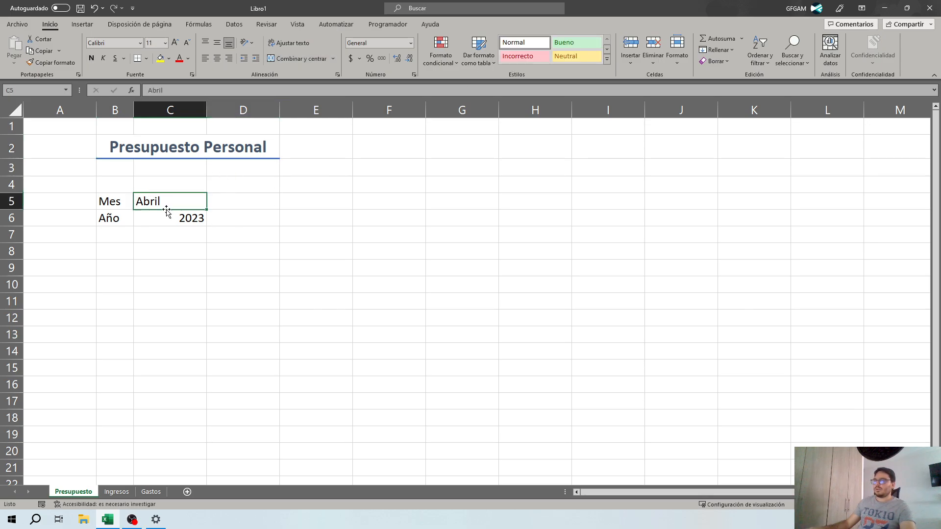
left_click(150, 223)
left_click(174, 200)
left_click(184, 219)
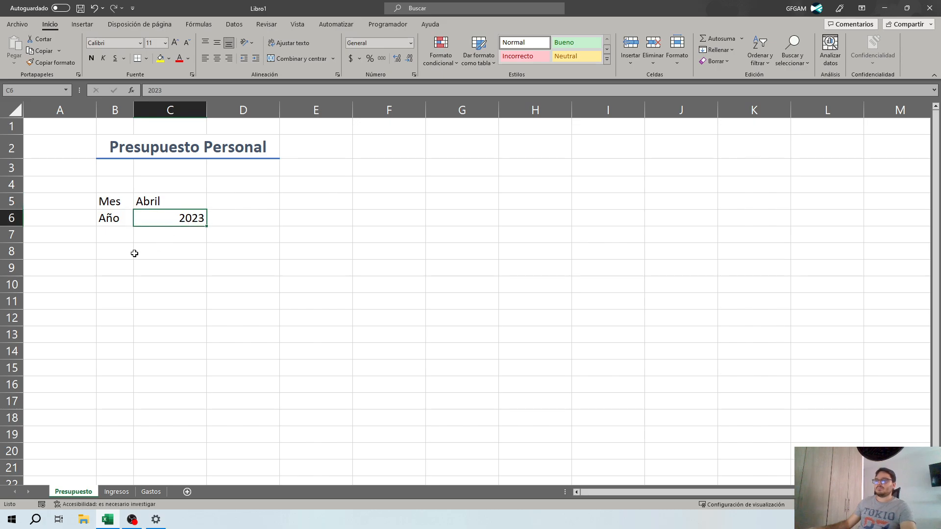
Enter the summary labels Ingresos, Gastos and Balance in cells E5, E6 and E7
left_click(338, 203)
type("Ingresos")
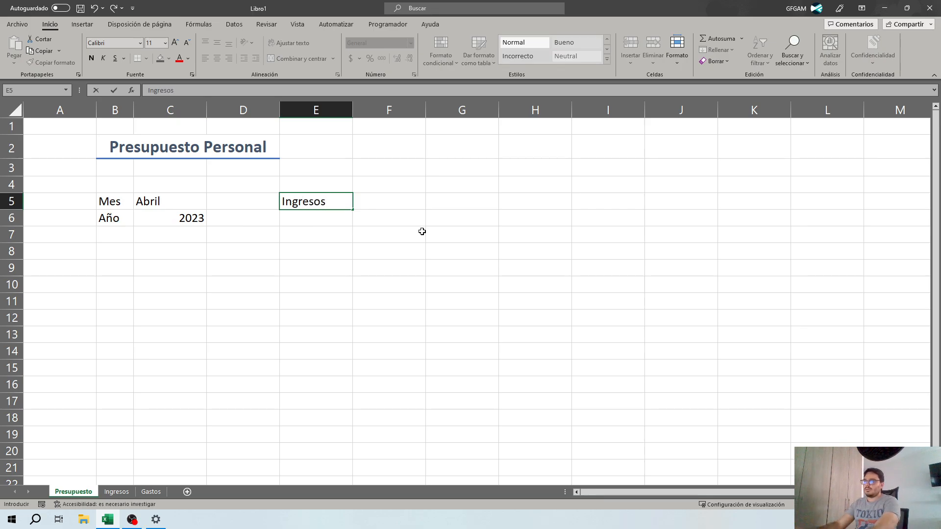
key("Return")
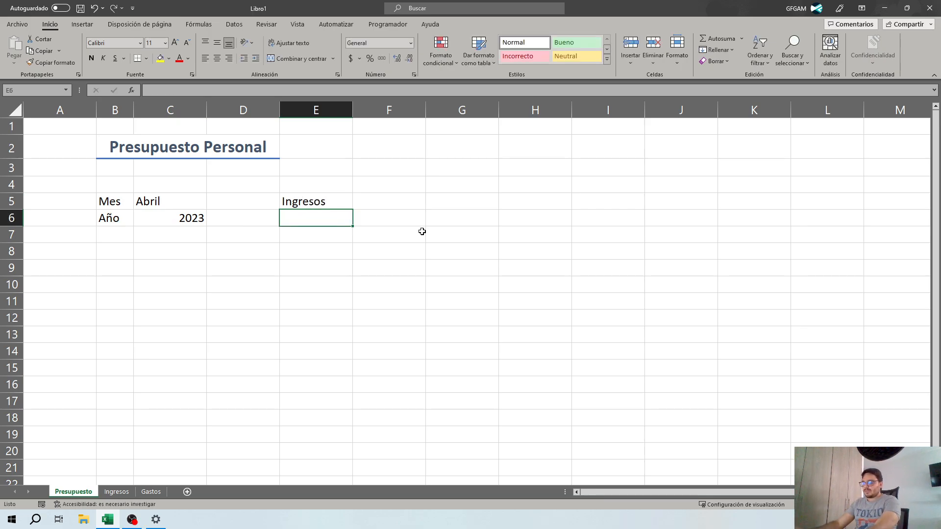
type("Gastos")
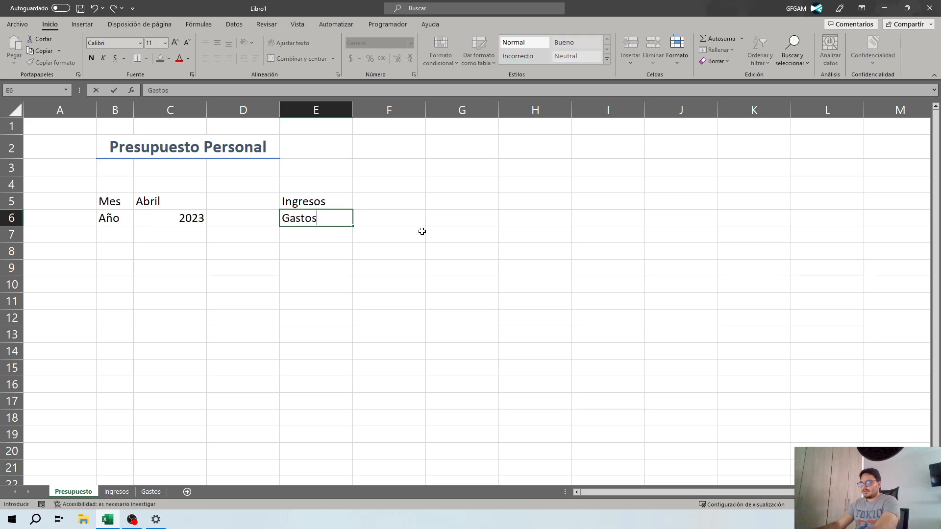
key("Return")
type("Bal")
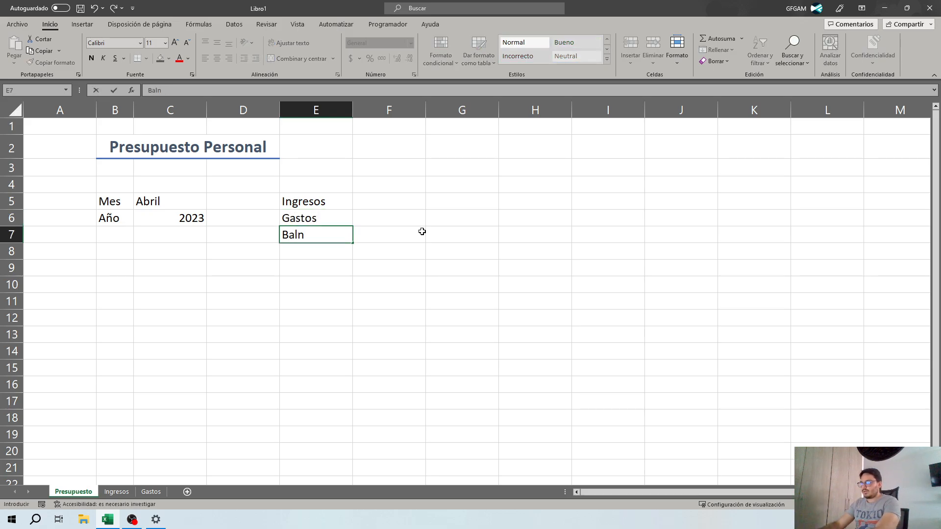
type("ance")
key("Return")
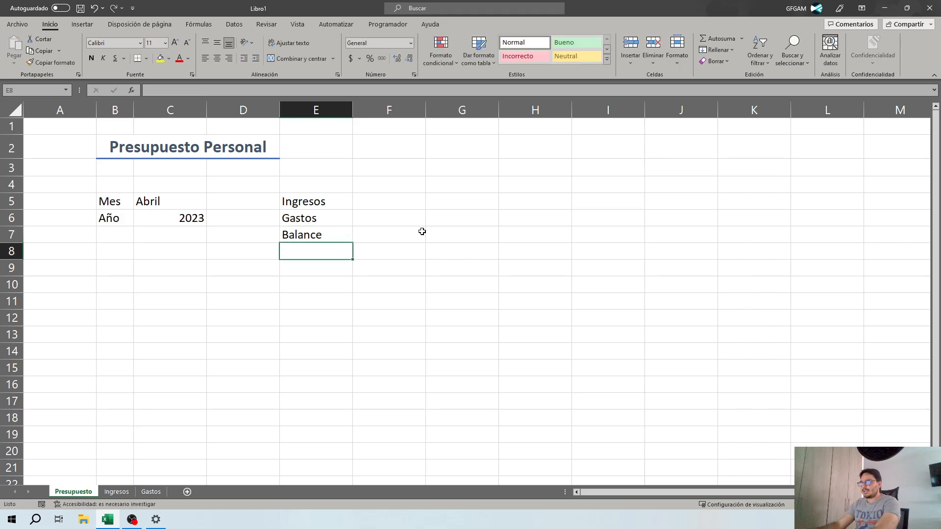
key("Up")
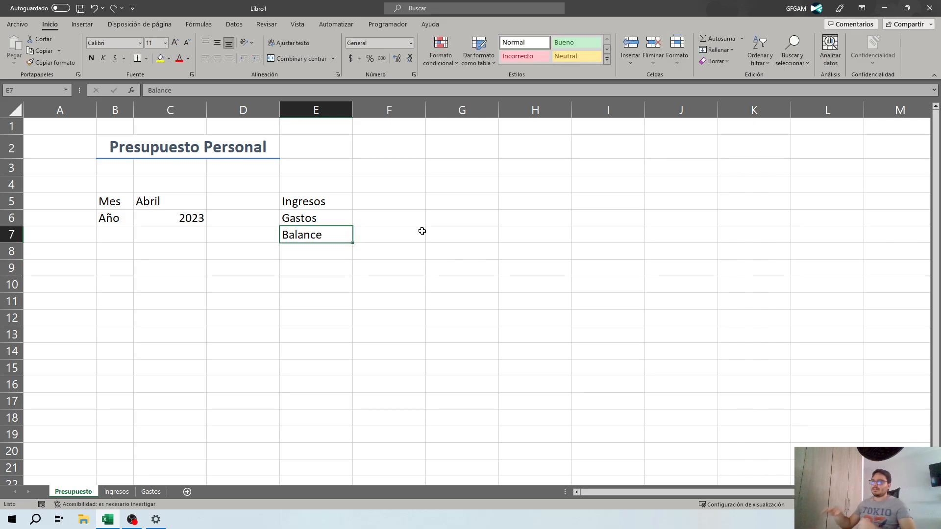
Review the record tables on the Ingresos and Gastos sheets
left_click(117, 492)
left_click(151, 492)
left_click(117, 491)
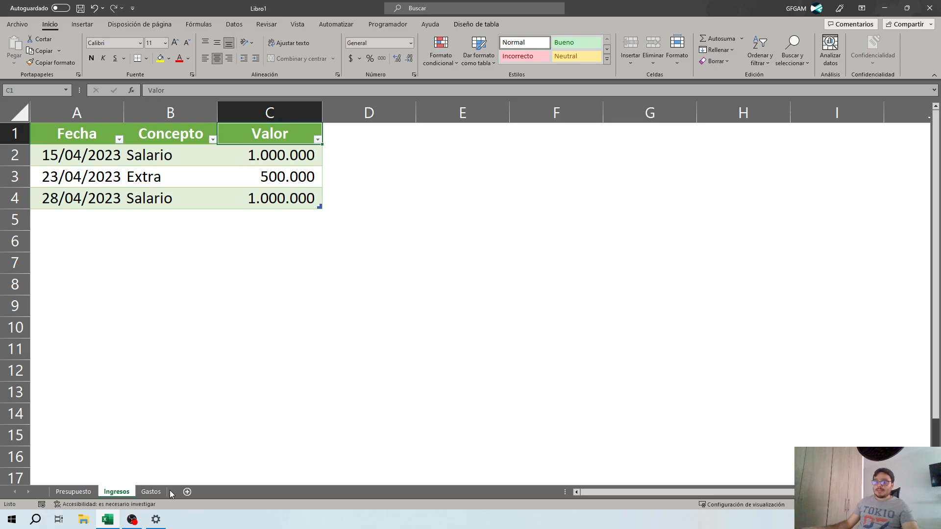
left_click(157, 492)
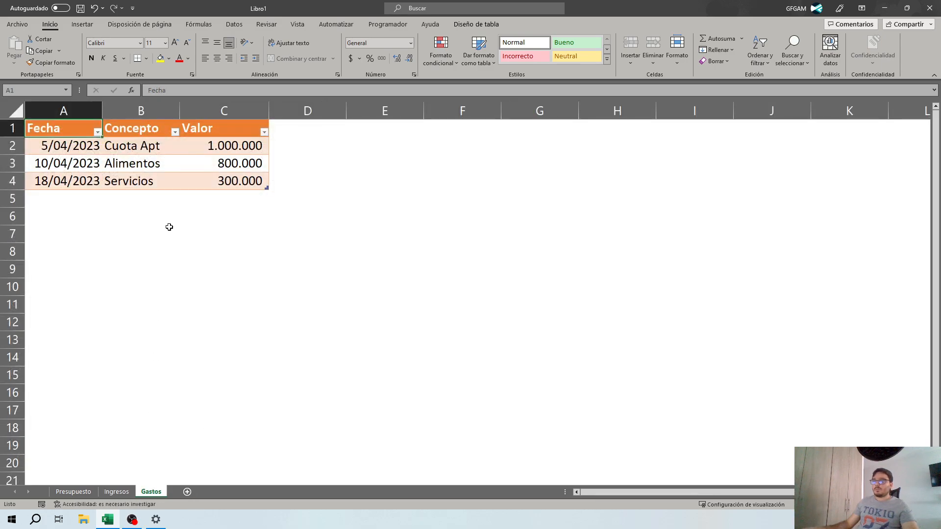
Add a new row to the Gastos table by entering the date 23/04/2023 in A5
left_click(55, 202)
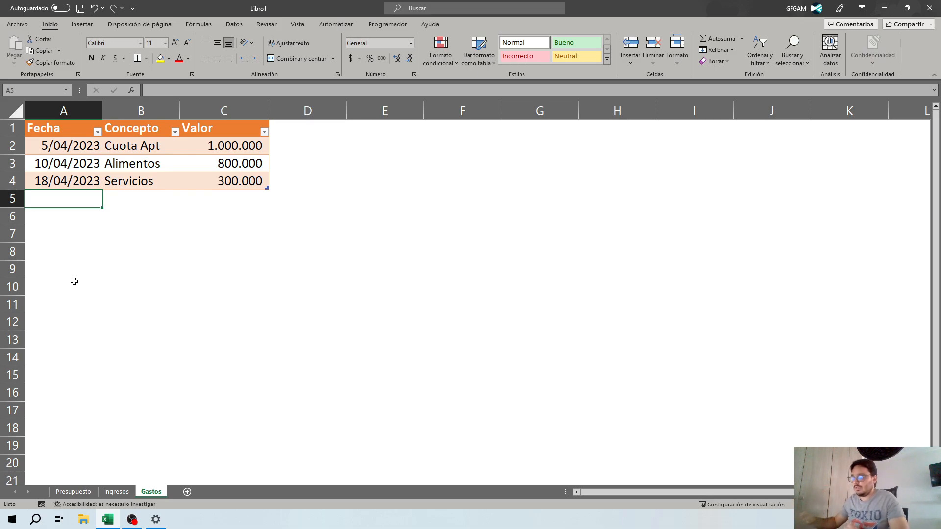
type("23/04/2023")
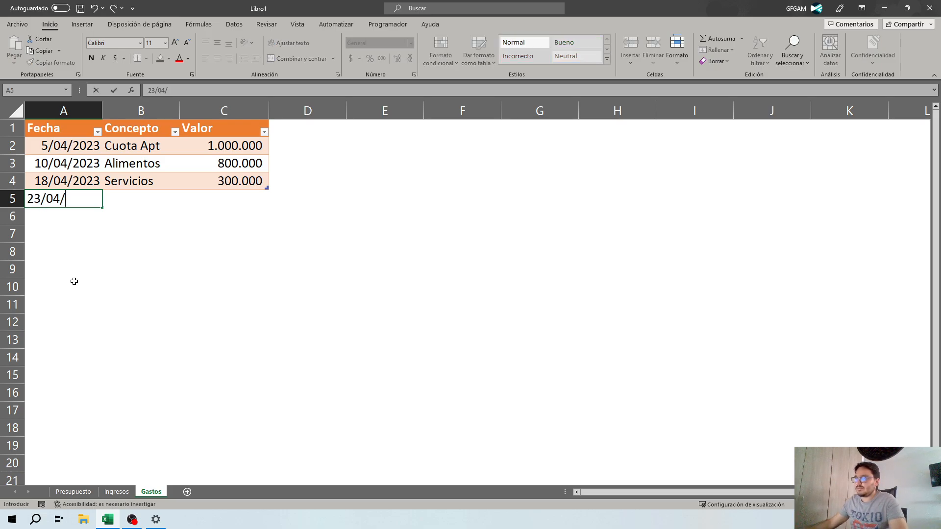
key("Return")
key("Up")
key("Down")
key("Down")
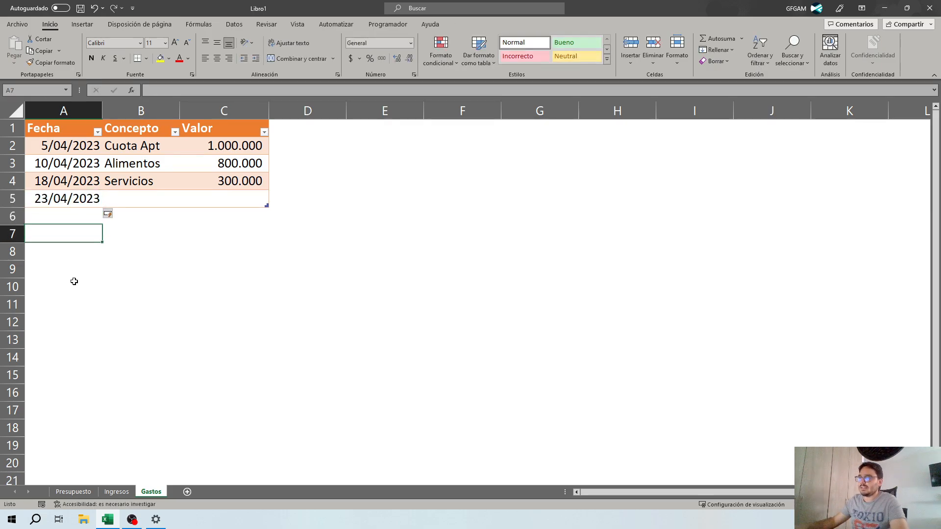
Complete row 5 of the Gastos table with the concept Transporte and the value 200.000
key("Up")
key("Up")
key("Right")
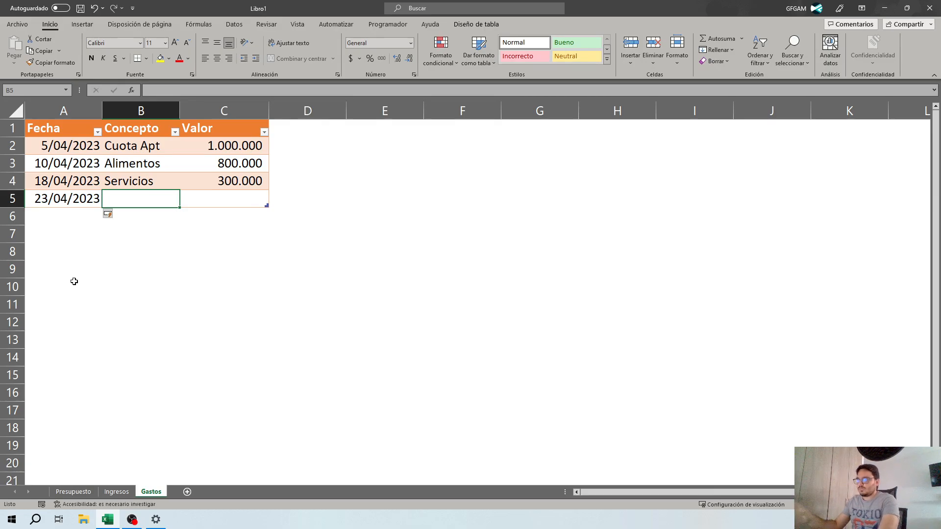
type("Tran")
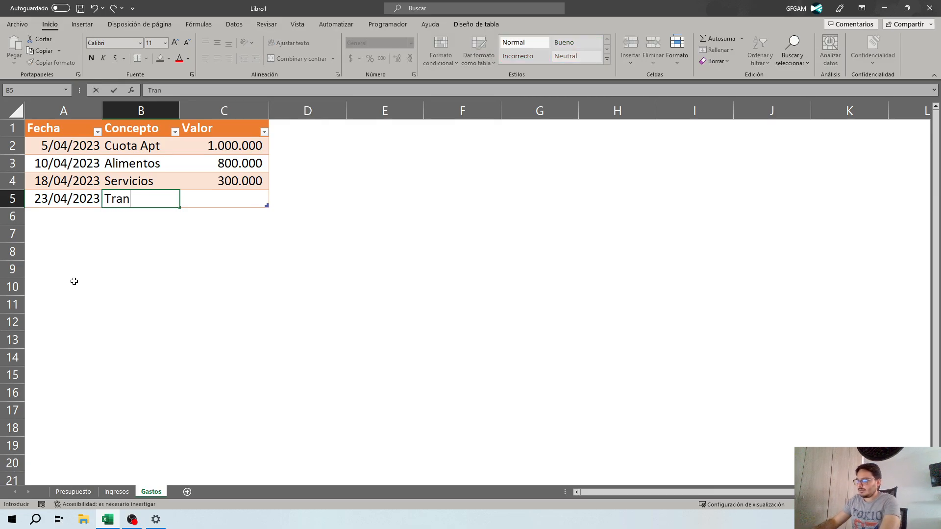
type("sporte")
key("Tab")
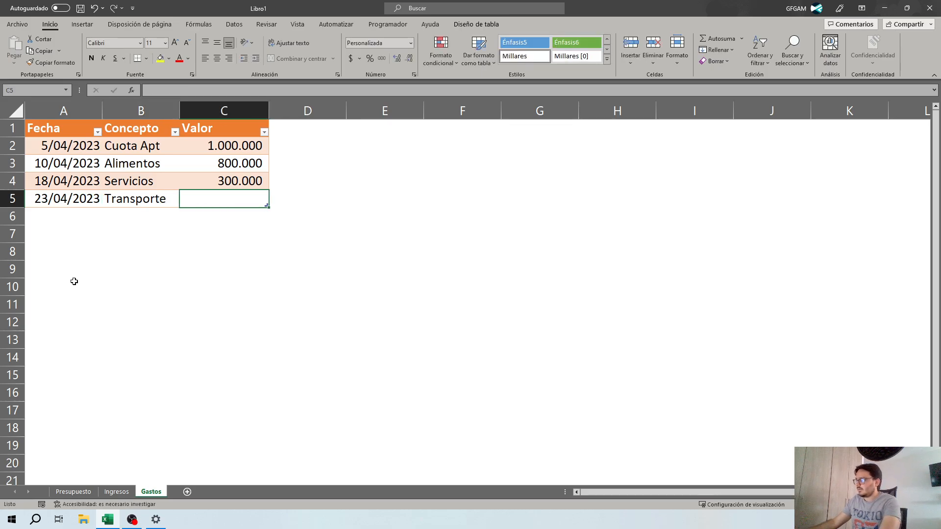
type("20")
type("0")
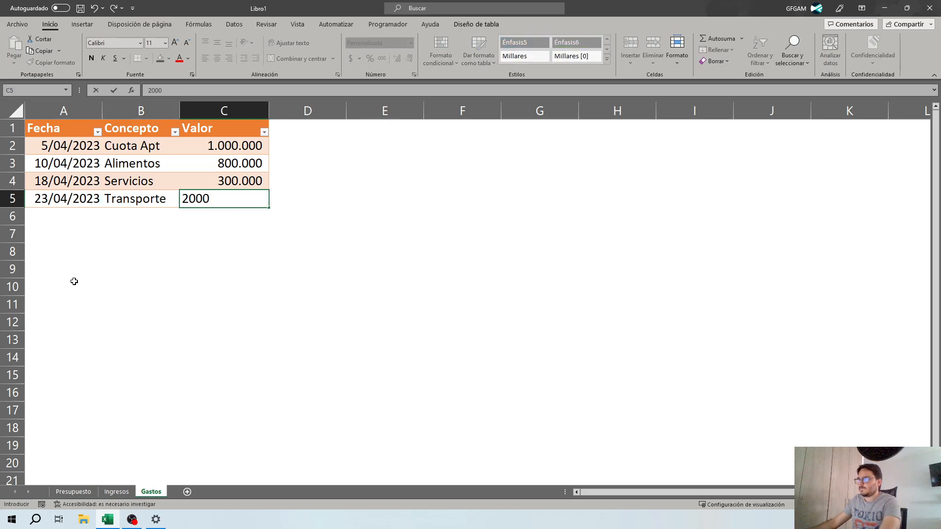
type(".000")
key("Return")
key("Up")
key("Left")
key("Up")
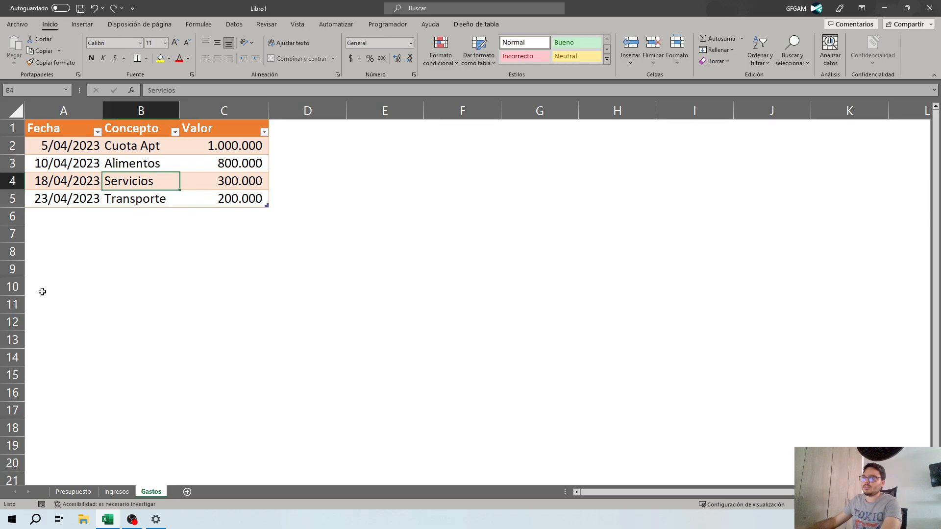
key("Left")
key("Up")
key("Up")
key("Up")
key("Down")
key("Down")
key("Down")
key("Down")
key("Down")
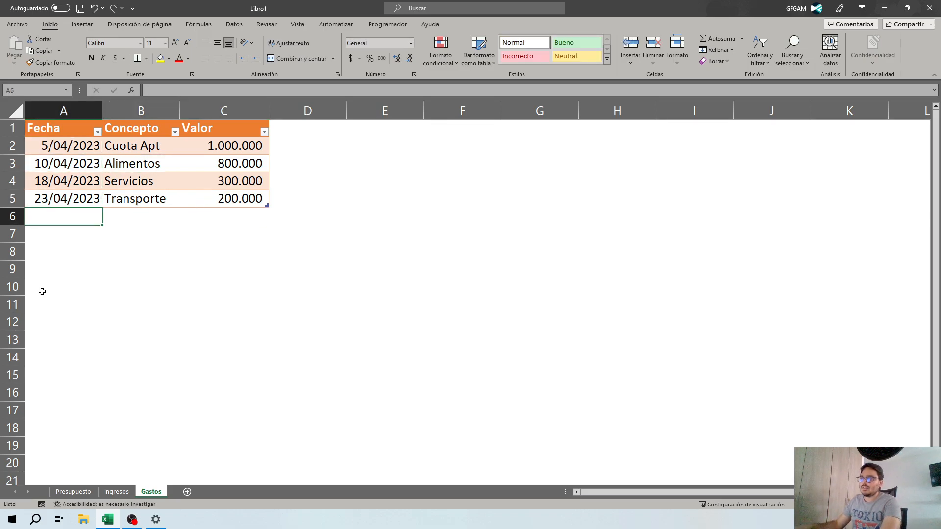
key("Up")
key("Up")
key("Right")
key("Right")
key("Down")
key("Down")
key("Left")
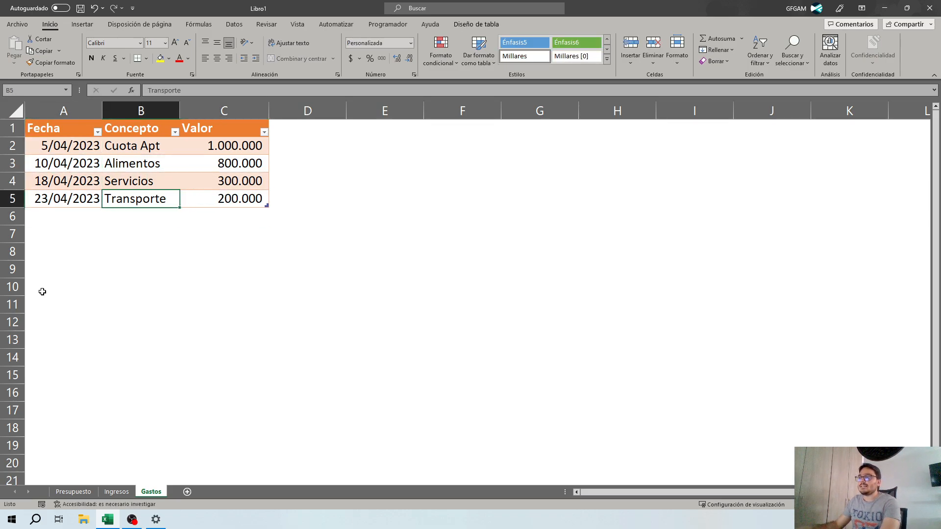
key("Left")
left_click(235, 212)
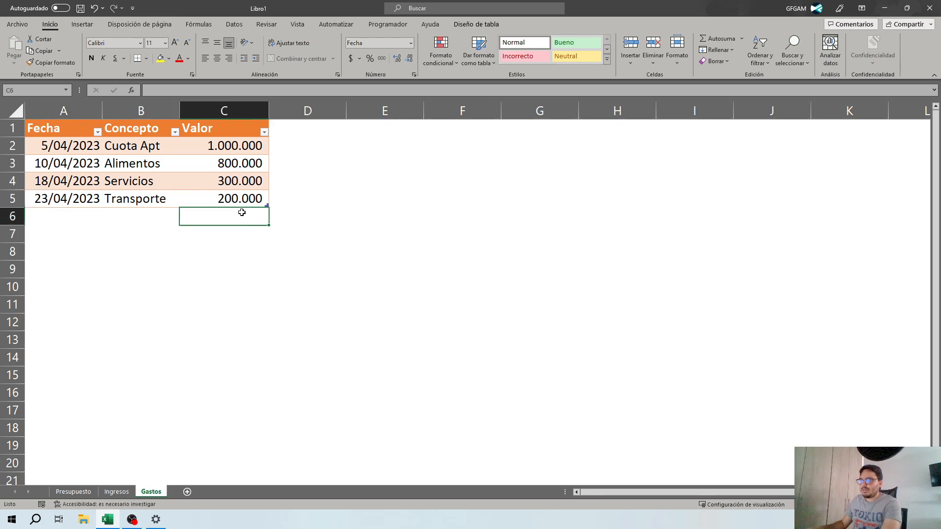
Check the Presupuesto summary cells, the sum of the Valor amounts on the Ingresos sheet, and the Gastos sheet
left_click(92, 492)
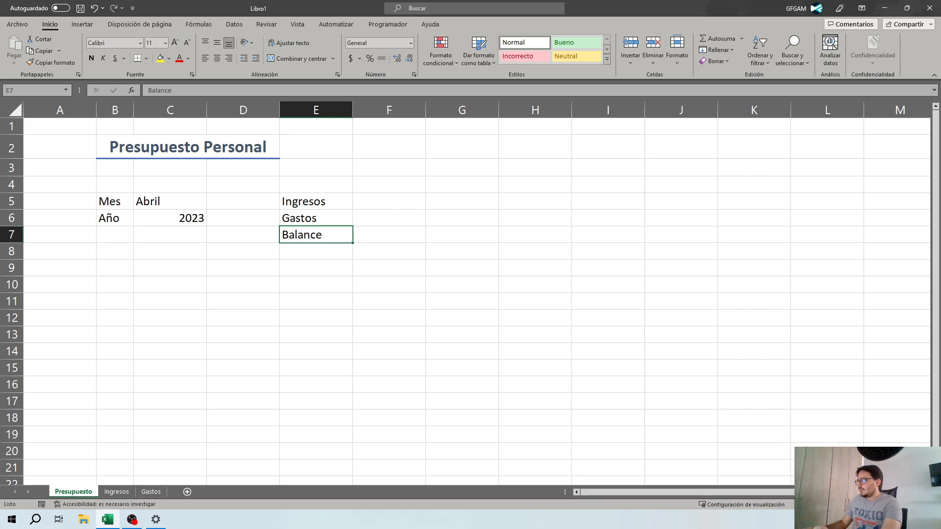
scroll(414, 372, "up", 1, "ctrl")
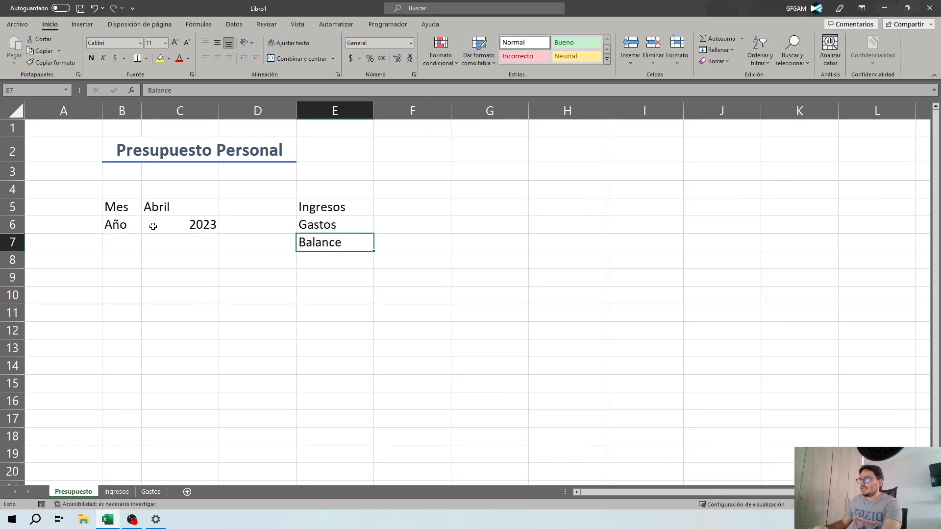
left_click(385, 210)
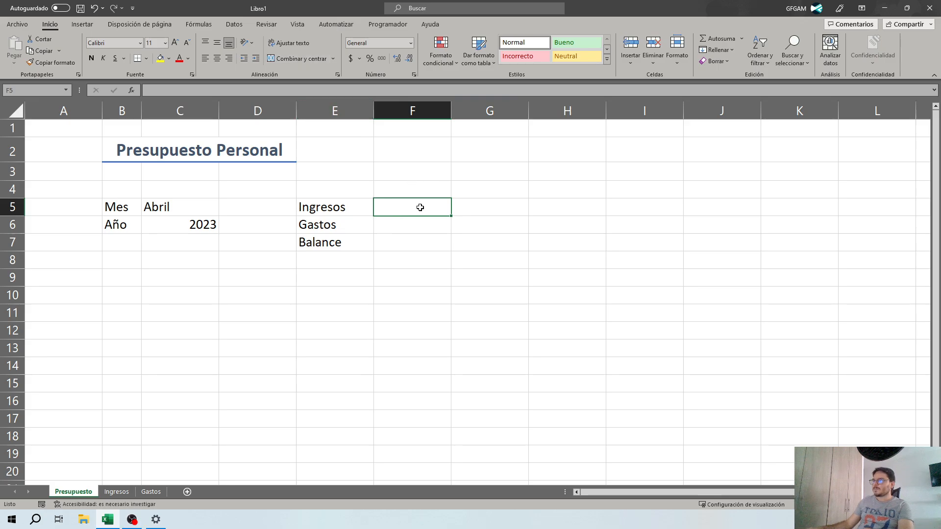
key("Return")
left_click(411, 208)
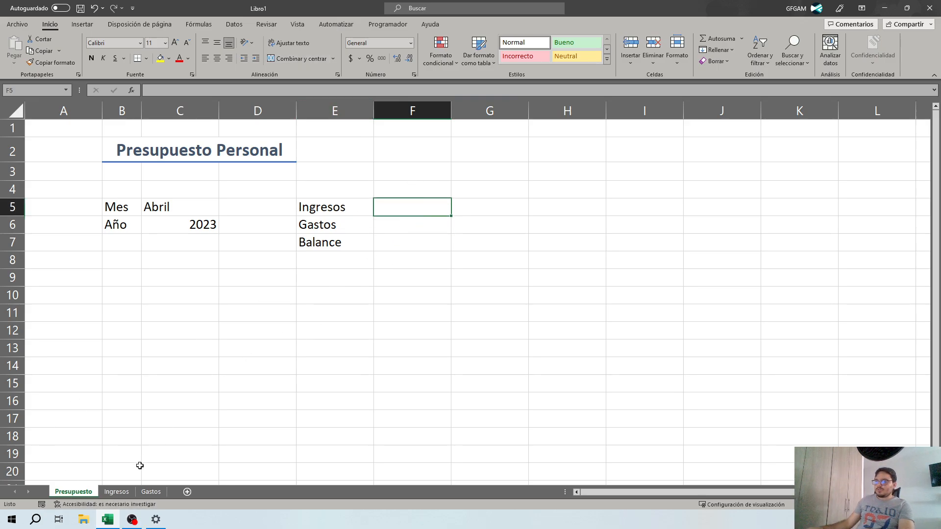
left_click(118, 492)
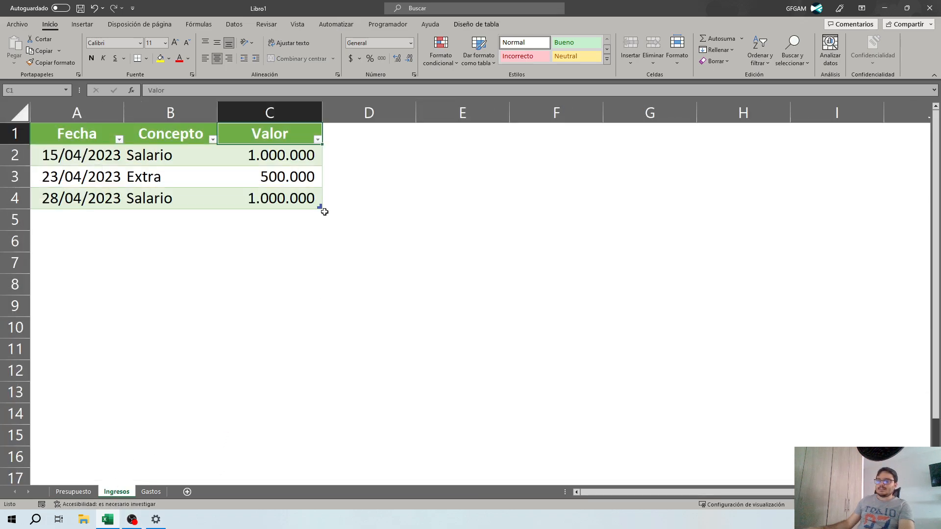
left_click_drag(279, 156, 274, 202)
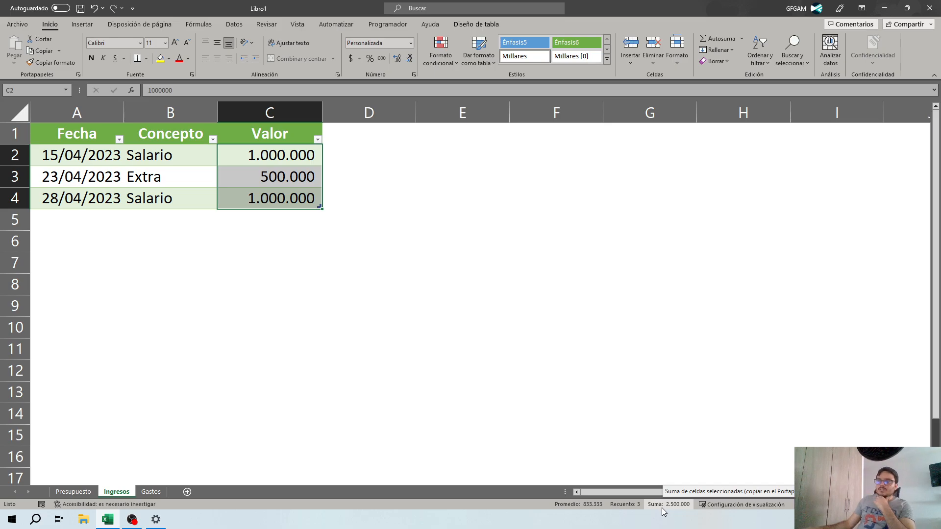
left_click(151, 492)
left_click(129, 492)
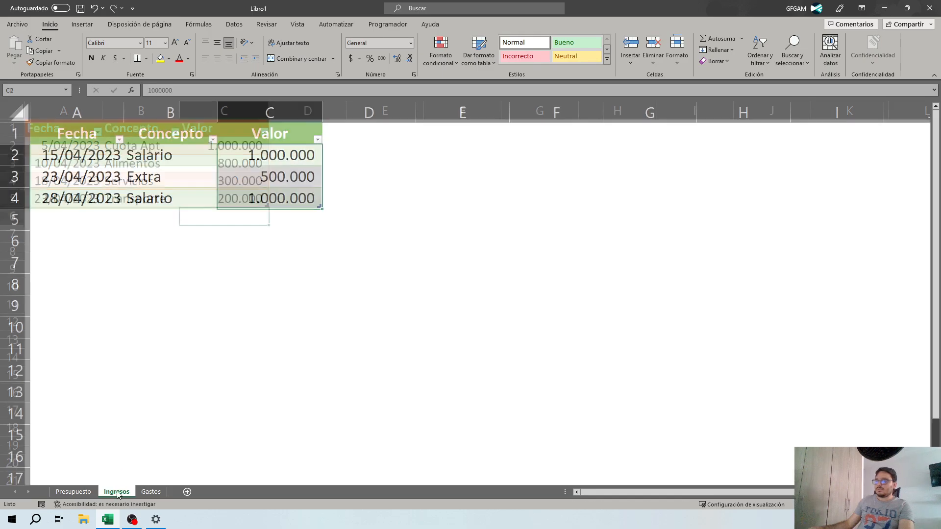
Enter a formula in F5 of the Presupuesto sheet that adds the income values in Ingresos C2, C3 and C4
left_click(88, 492)
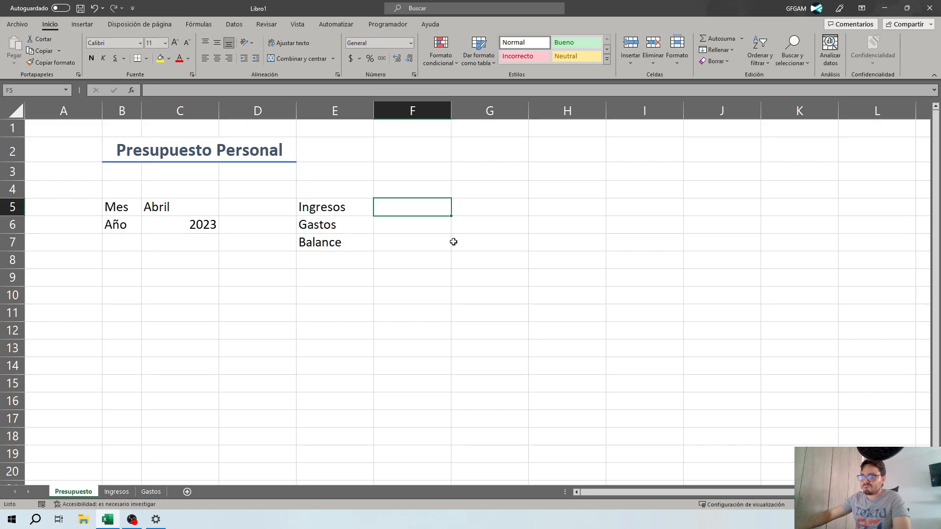
type("=")
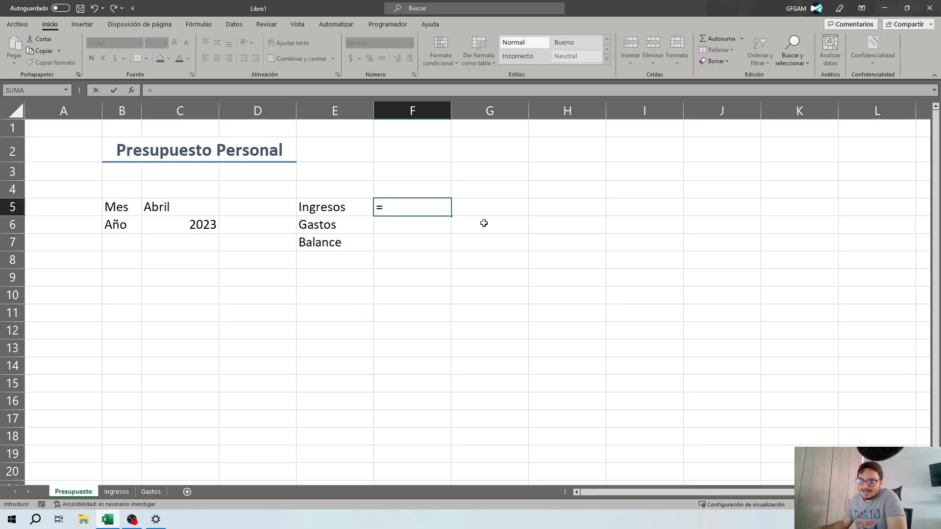
left_click(117, 492)
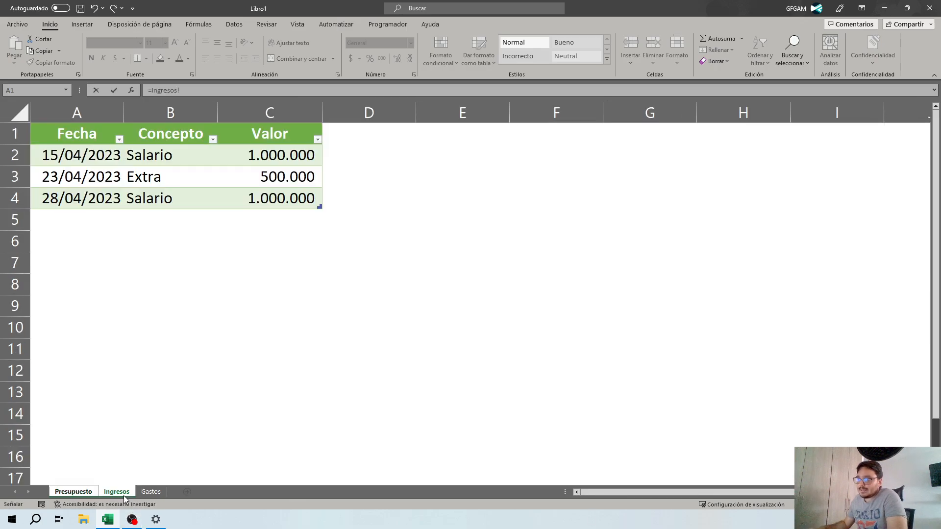
left_click(278, 155)
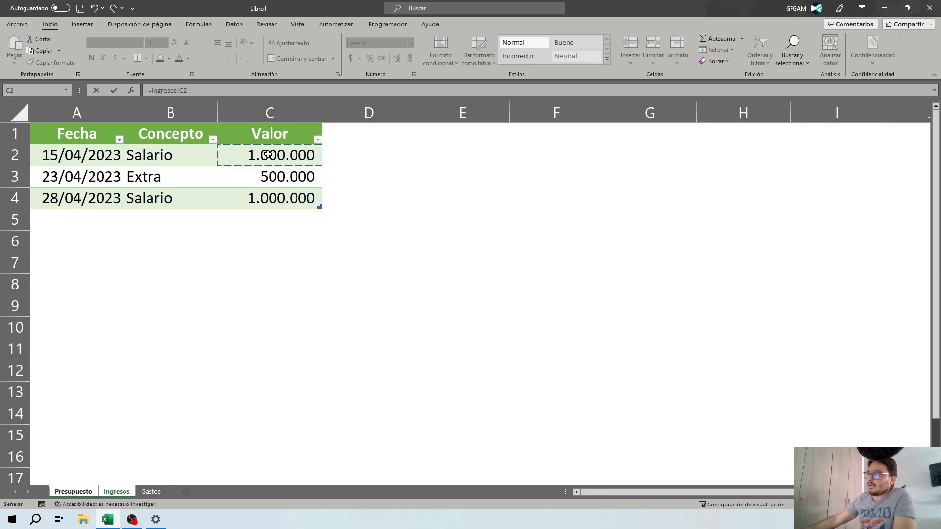
type("+")
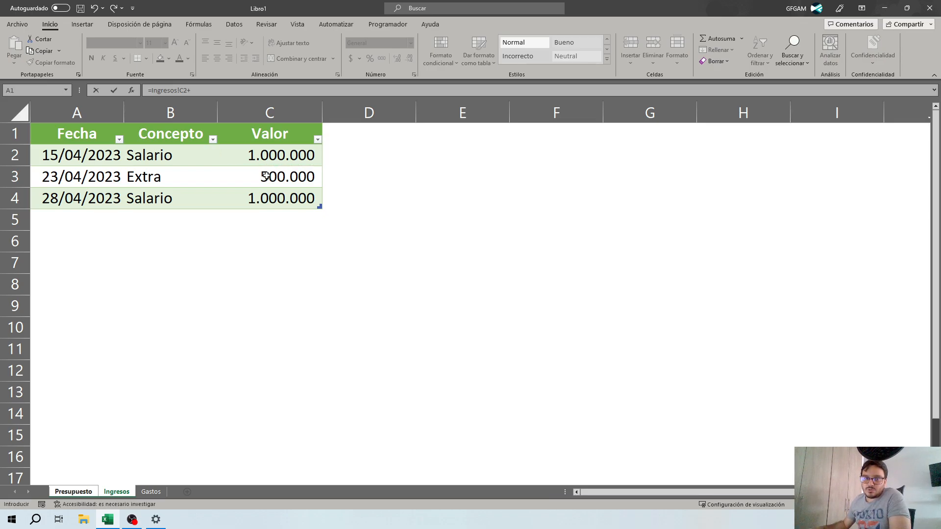
left_click(265, 176)
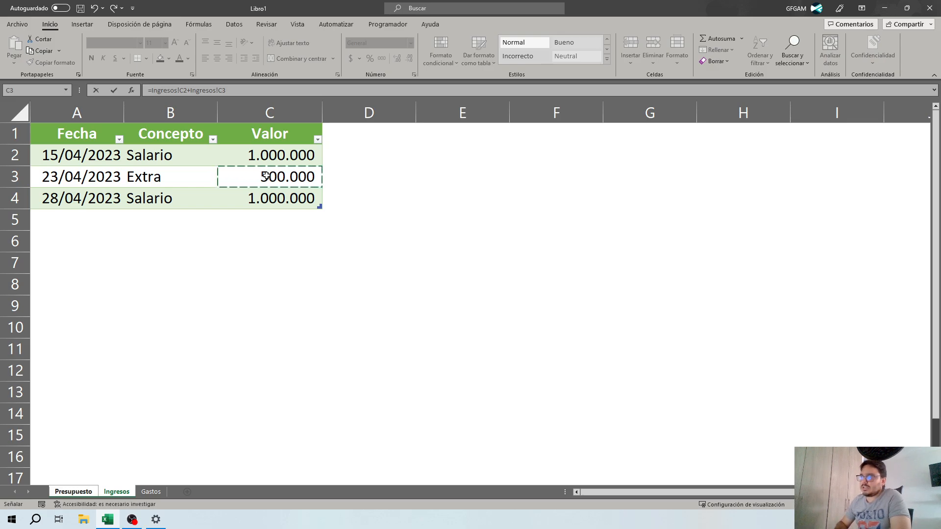
type("+")
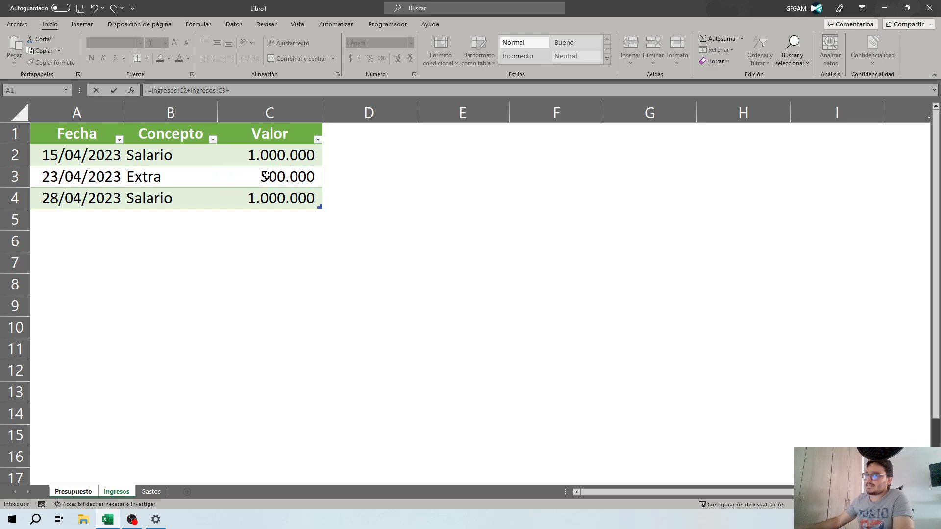
left_click(265, 199)
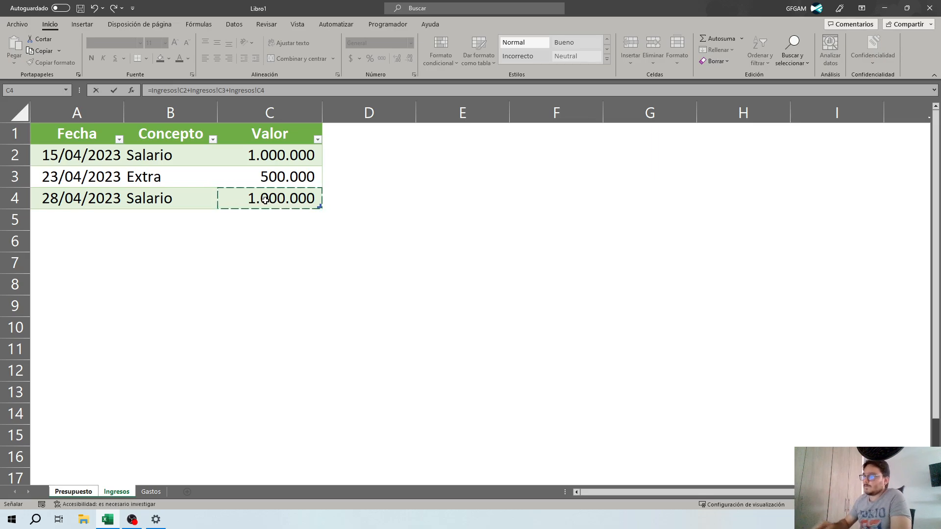
key("Return")
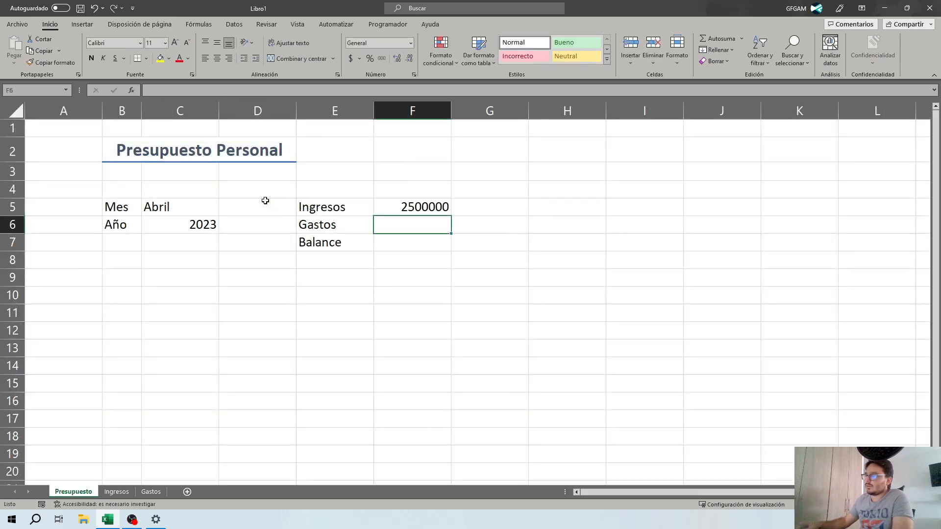
Format the income total in F5 with the thousands separator and no decimal places
left_click(436, 210)
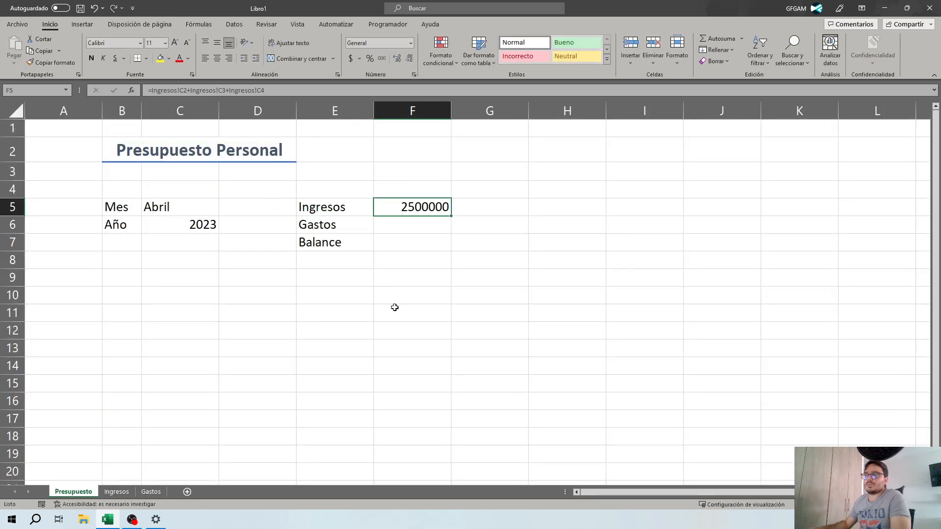
left_click(381, 59)
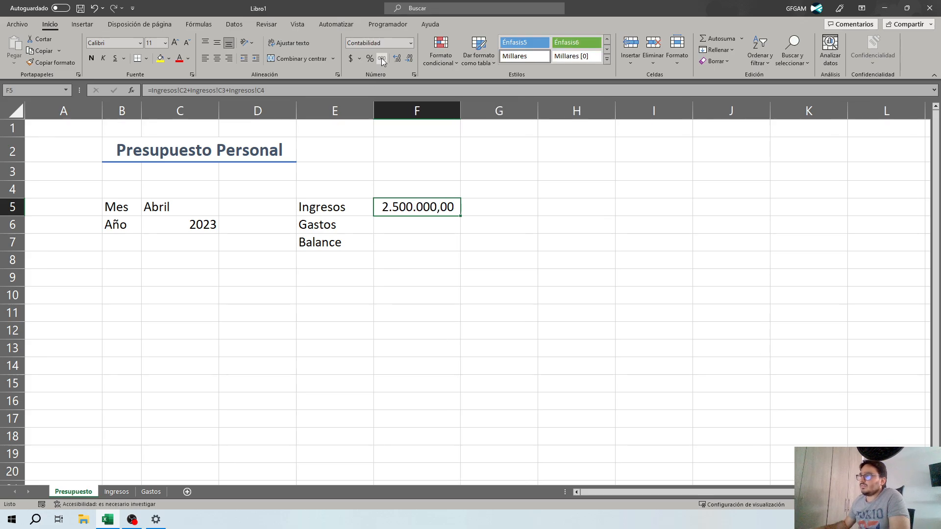
left_click(409, 58)
left_click(409, 58)
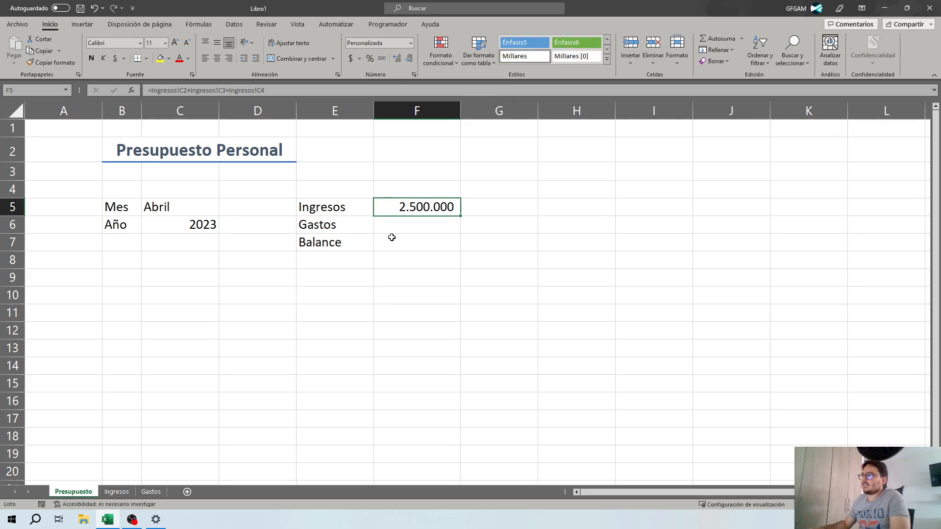
Enter a formula in F6 of the Presupuesto sheet that adds the expense values in Gastos C2, C3, C4 and C5
left_click(404, 226)
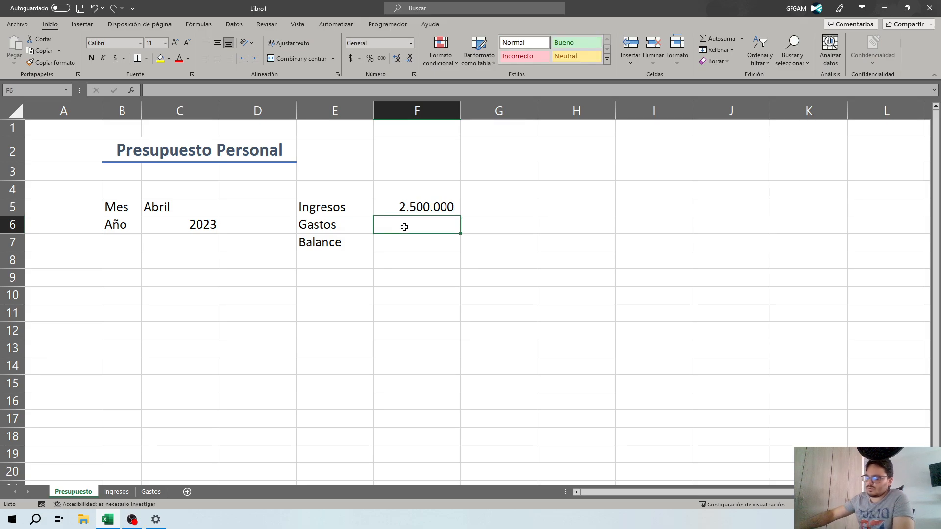
type("=")
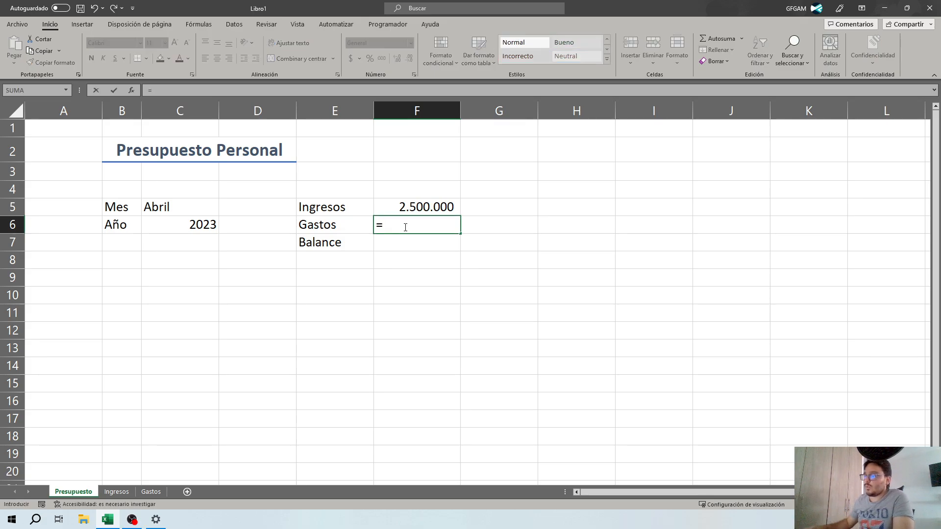
left_click(149, 492)
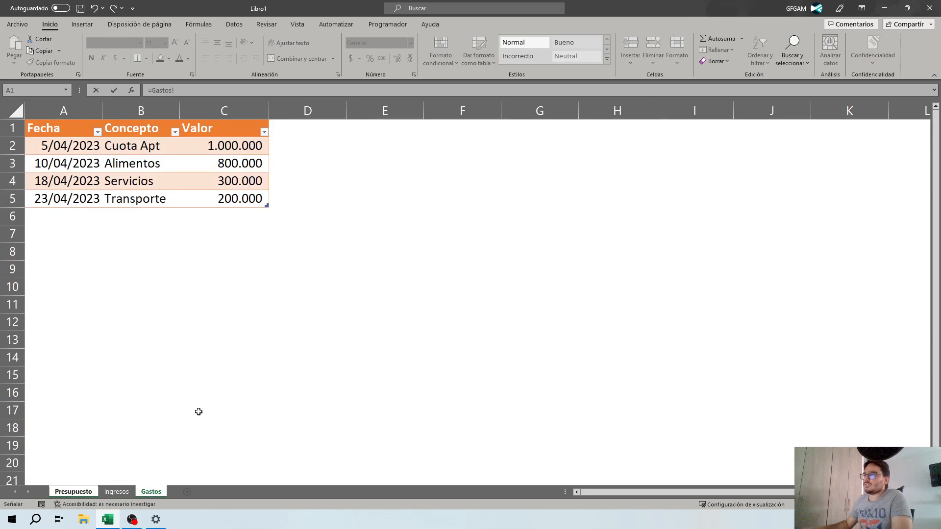
left_click(235, 148)
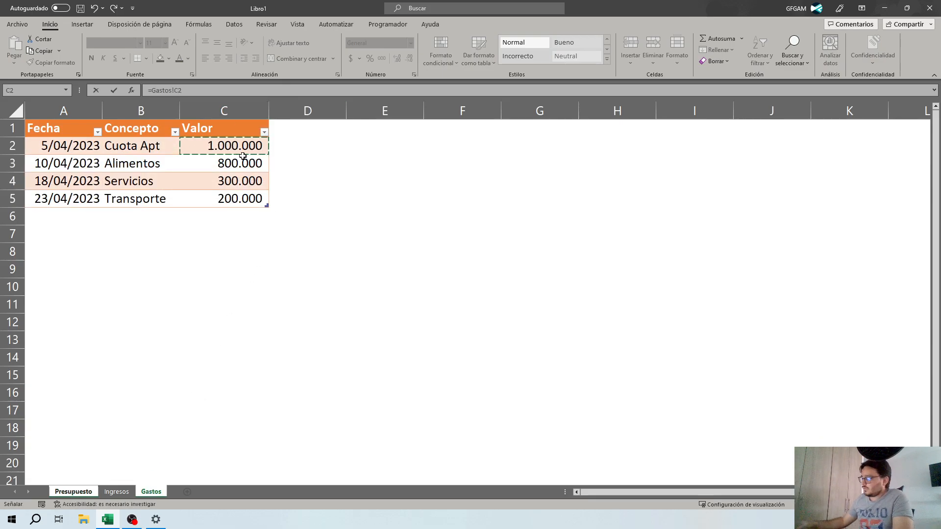
type("+")
left_click(239, 164)
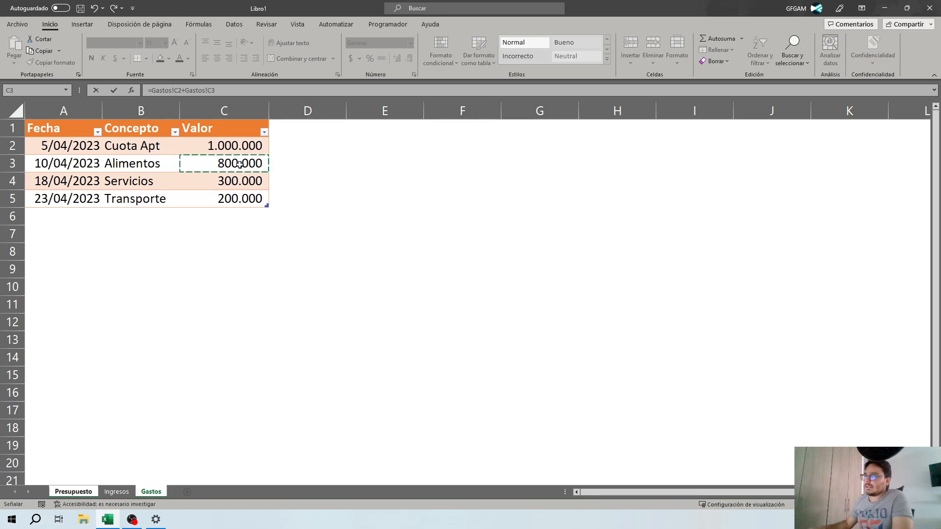
type("+")
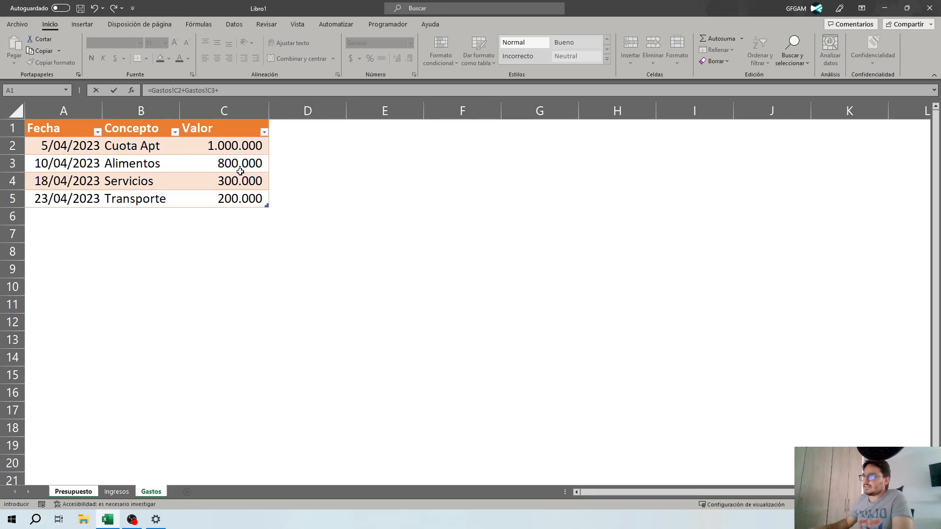
left_click(239, 180)
type("+")
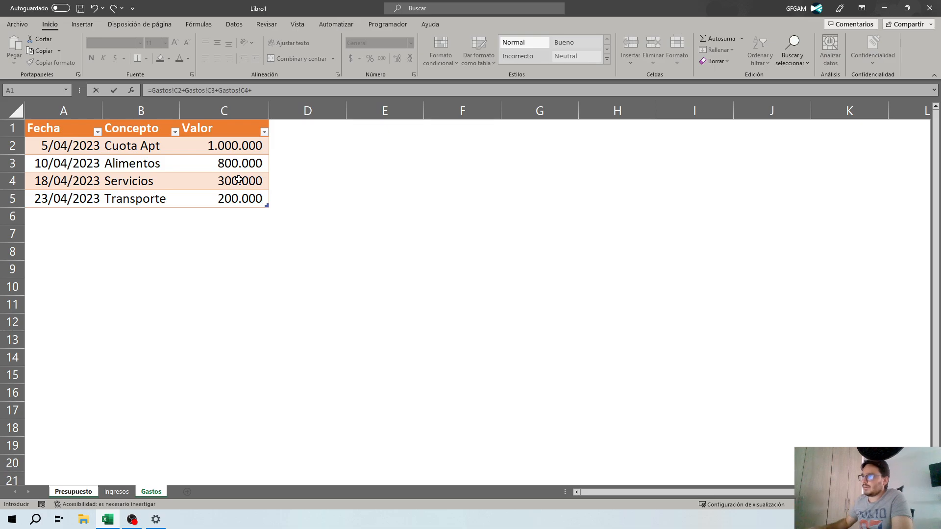
left_click(239, 198)
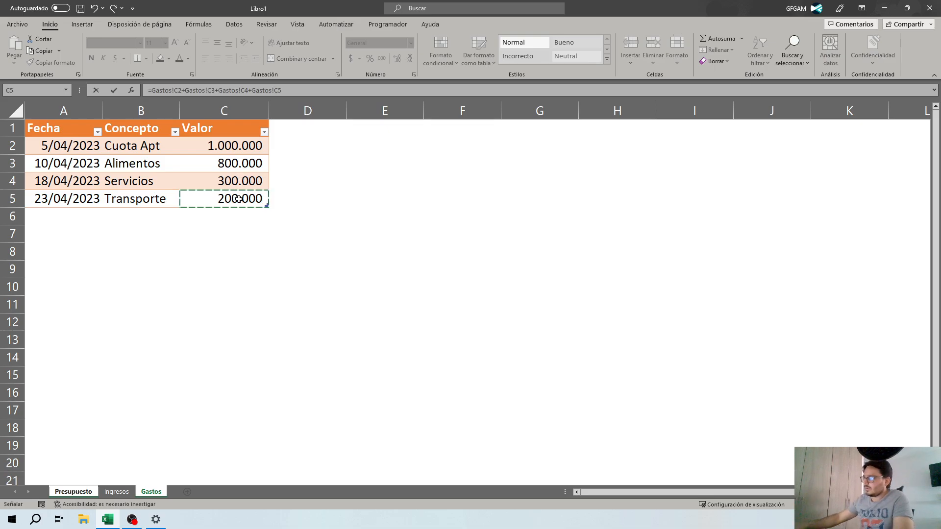
key("Return")
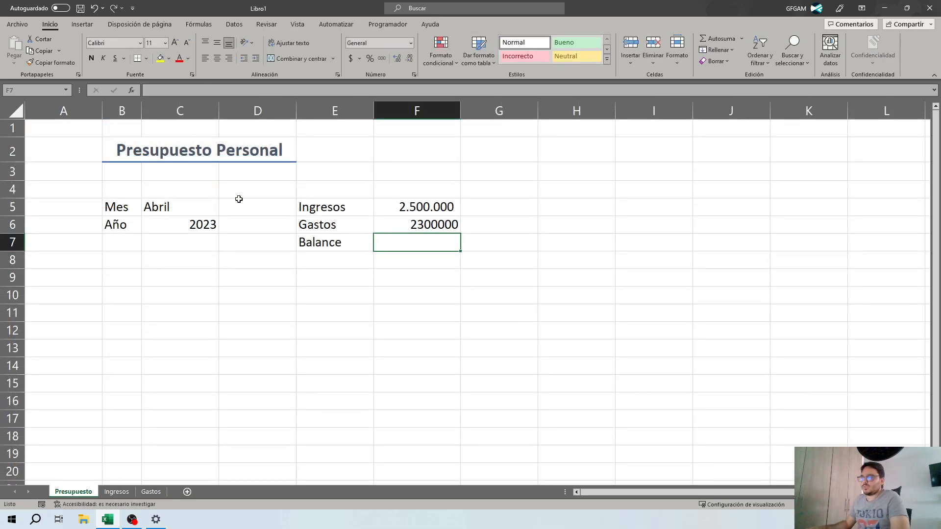
Format the expense total in F6 with the thousands separator and no decimal places
left_click(436, 225)
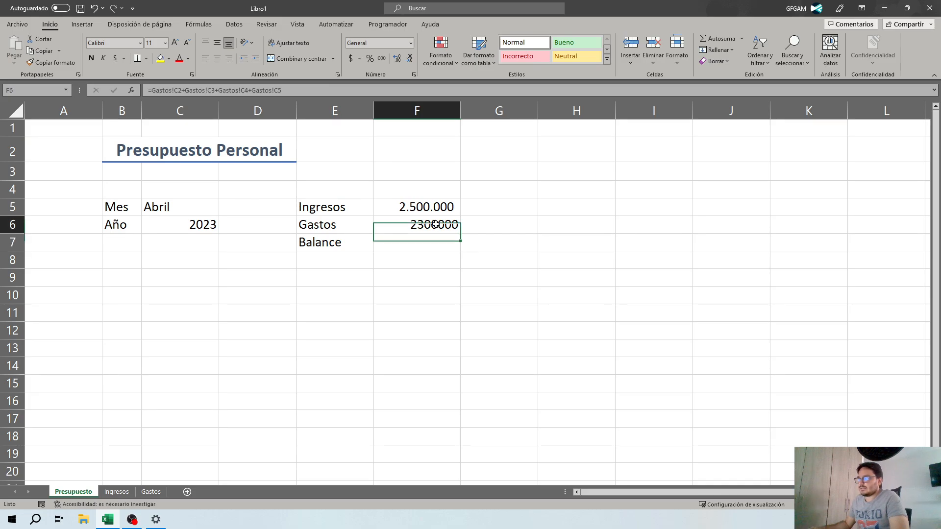
left_click(382, 59)
left_click(407, 59)
left_click(408, 62)
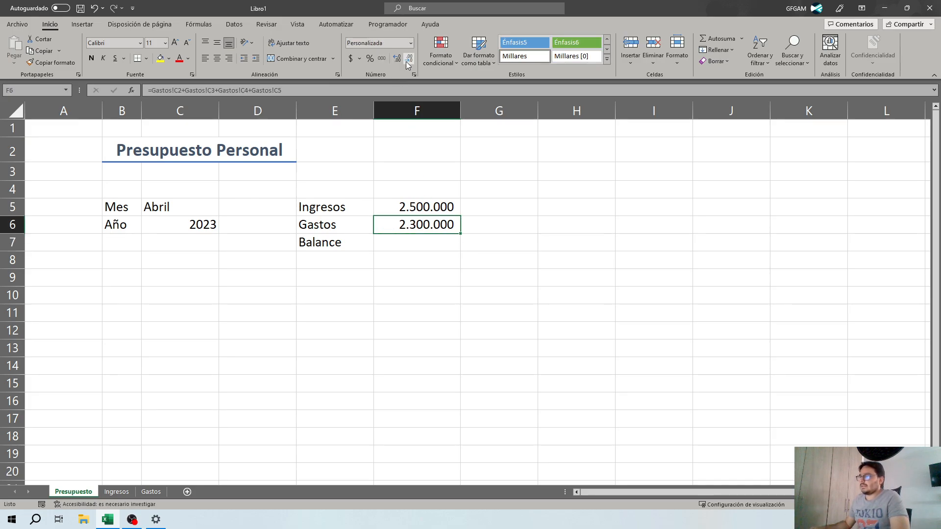
Enter the balance formula =F5-F6 in F7 to subtract the expenses from the income
left_click(400, 240)
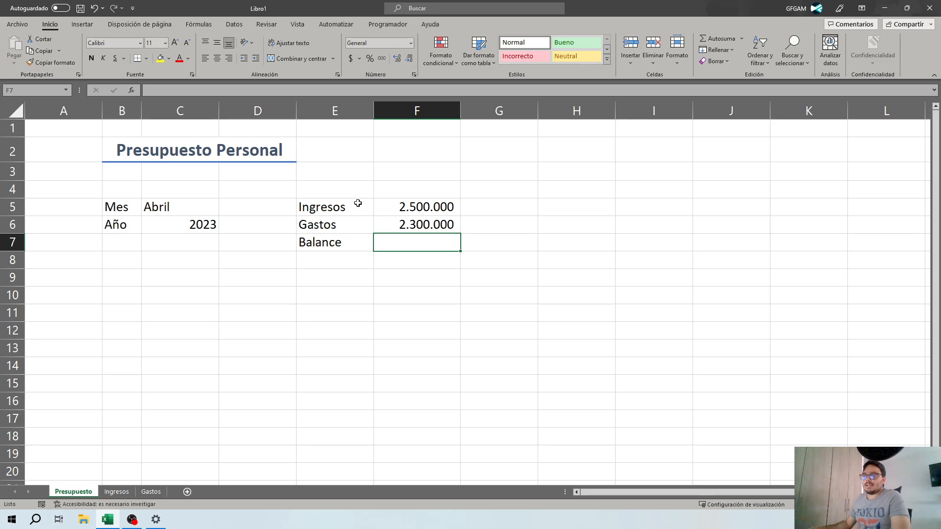
left_click(408, 204)
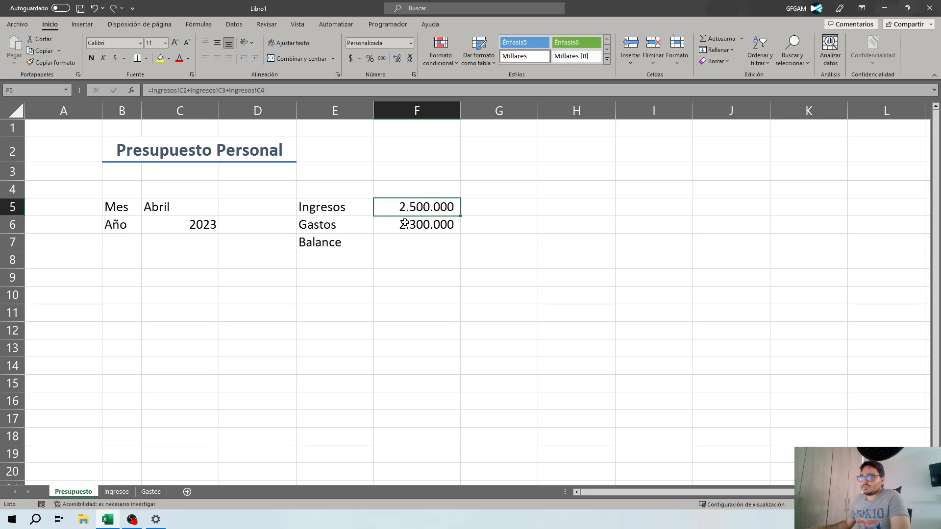
left_click(404, 224)
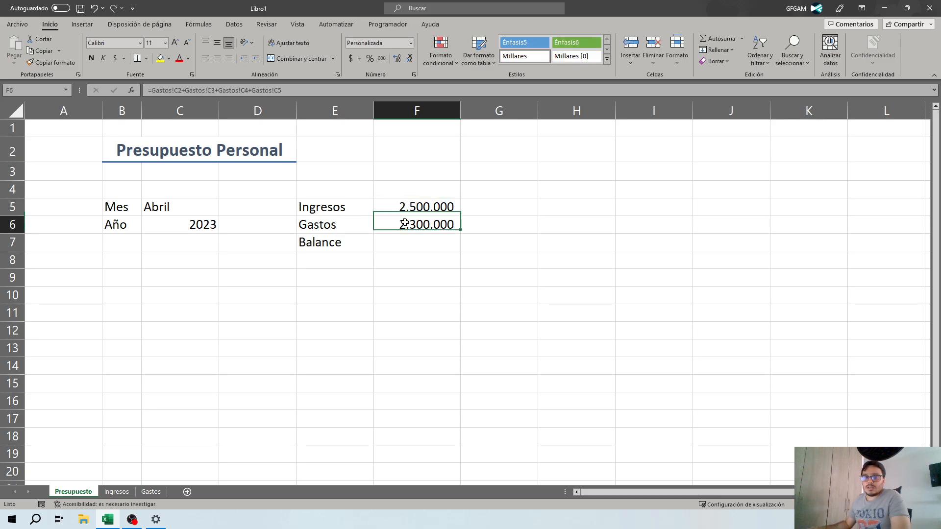
left_click(432, 242)
type("=")
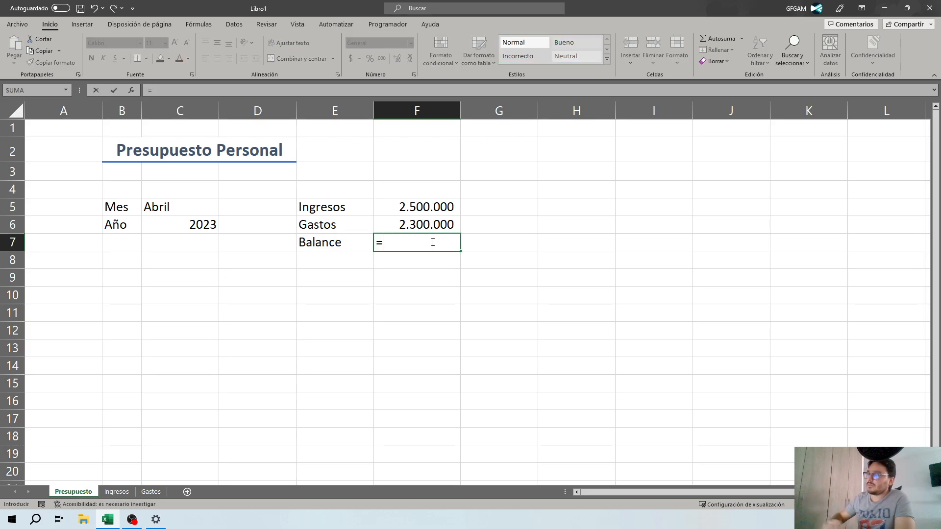
left_click(425, 205)
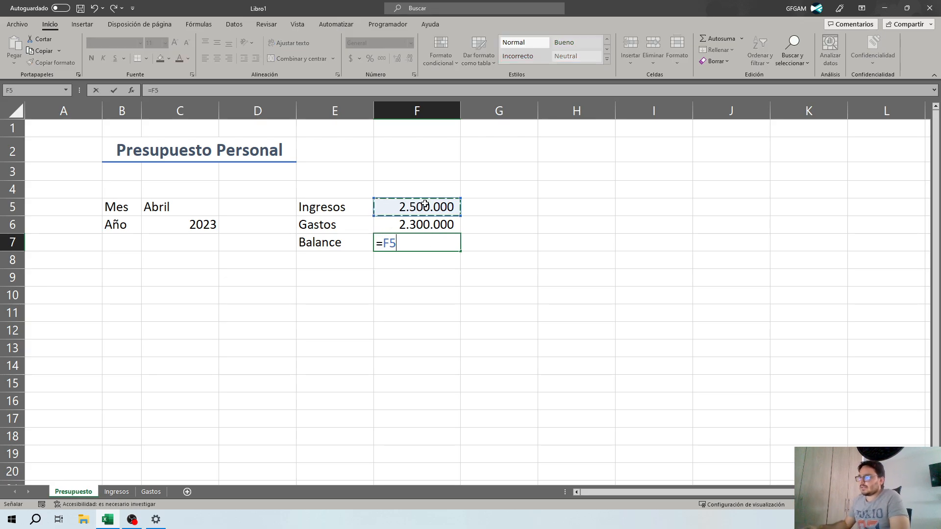
type("-")
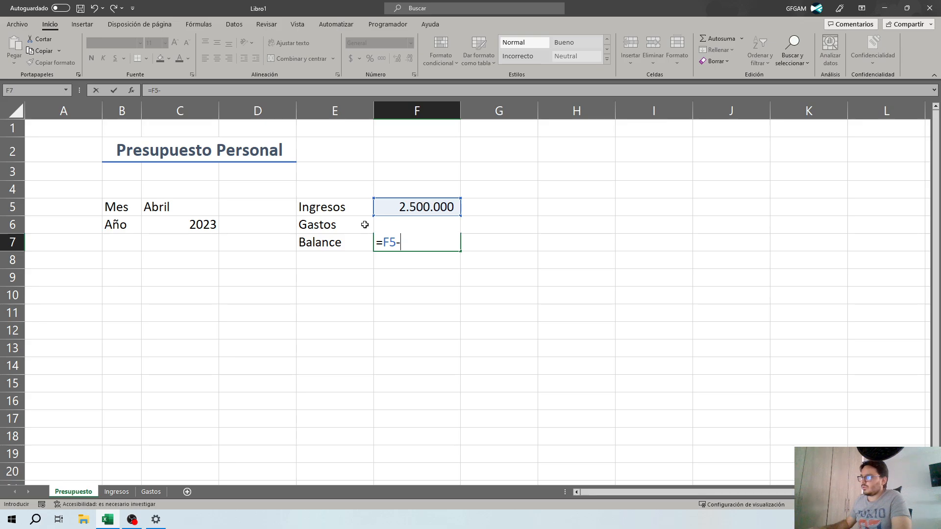
left_click(472, 229)
left_click(457, 224)
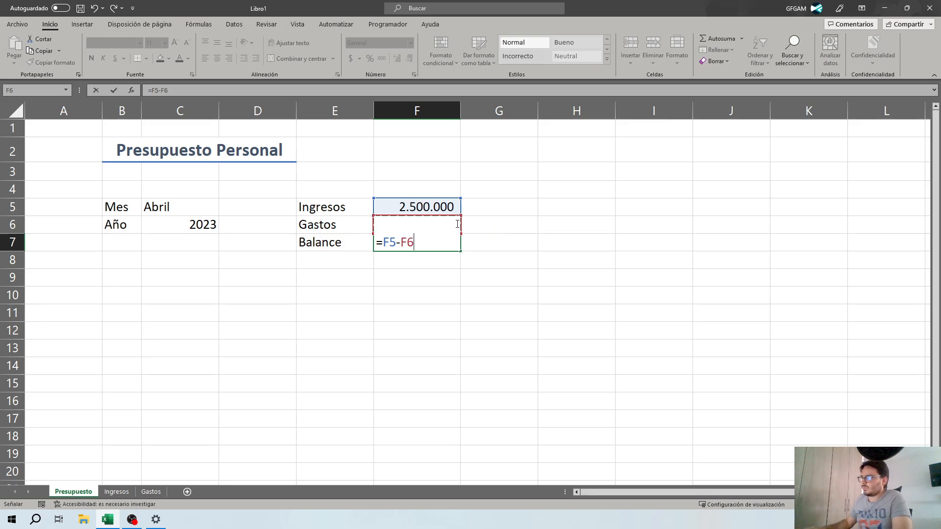
key("Return")
Examine the balance formula in F7, the cells F5 and F6 it refers to, and the month and year cells
left_click(421, 246)
double_click(421, 246)
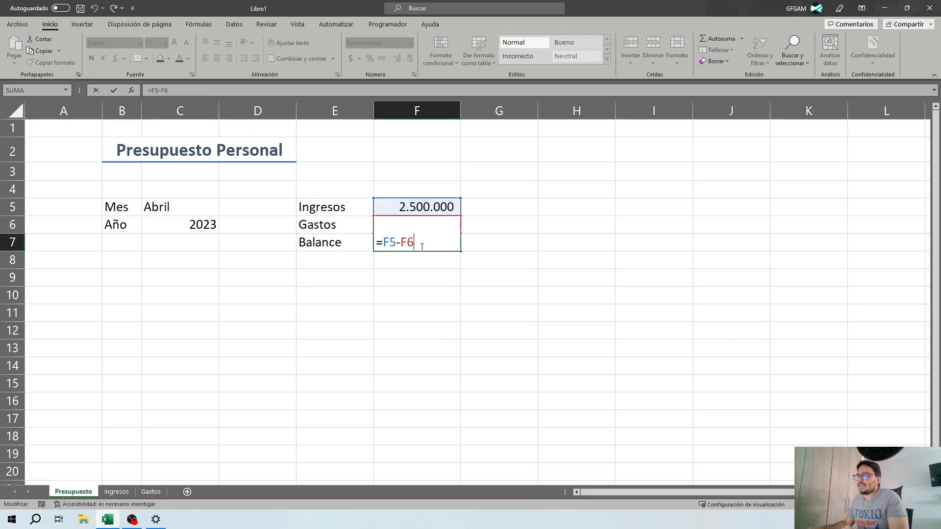
key("Escape")
left_click(435, 204)
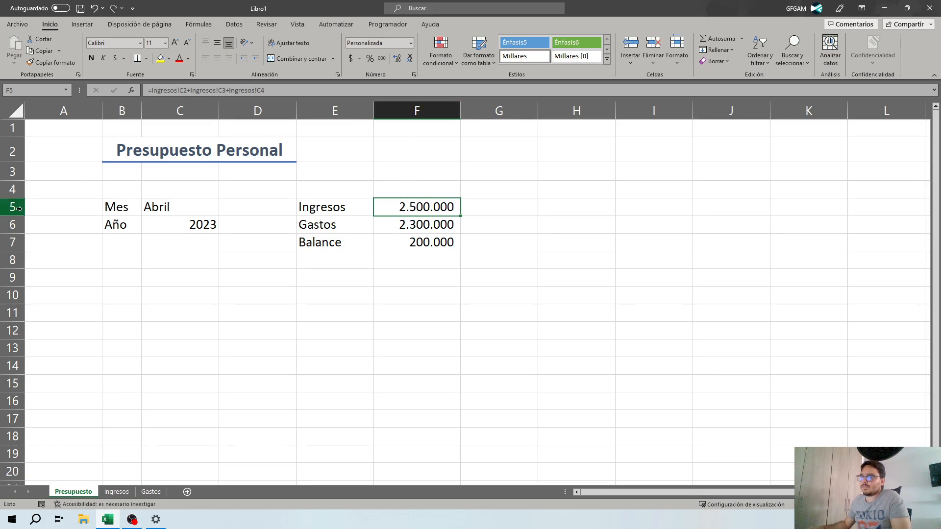
left_click(426, 108)
left_click(20, 210)
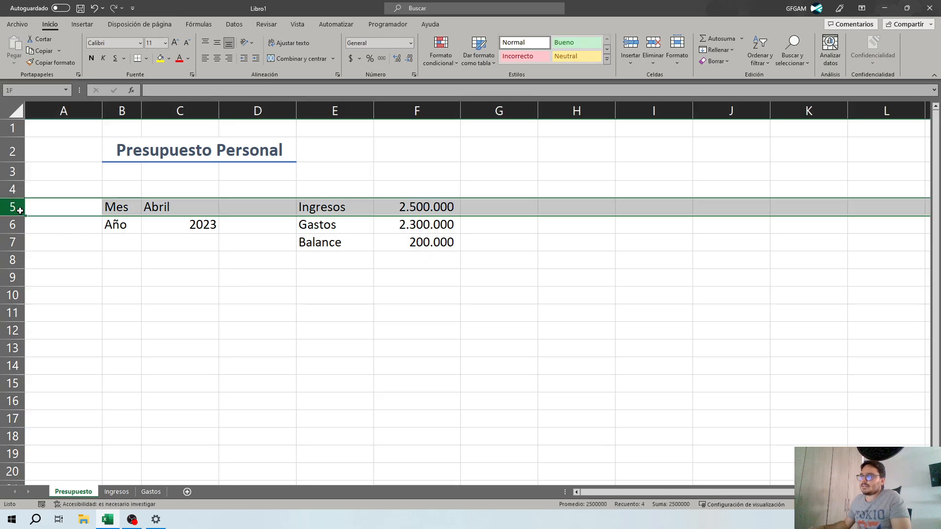
left_click(413, 208)
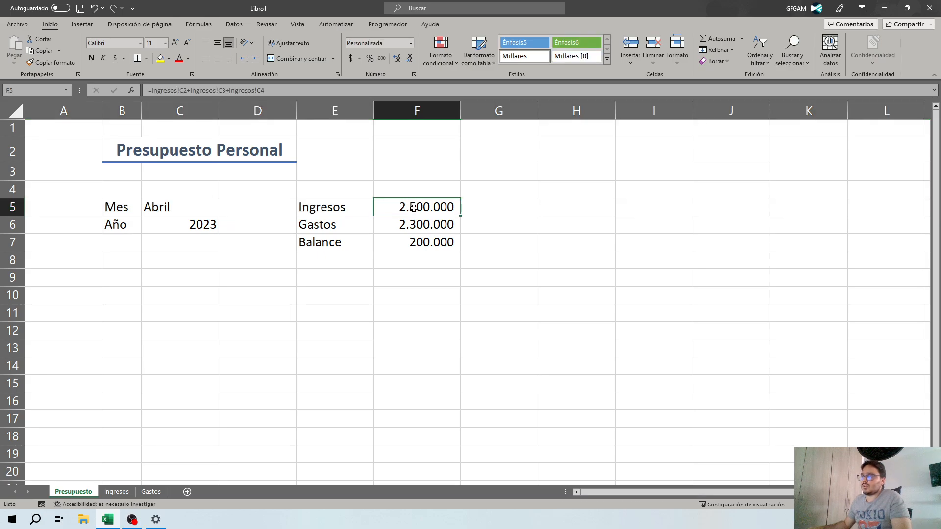
left_click(416, 225)
left_click(426, 206)
left_click(416, 242)
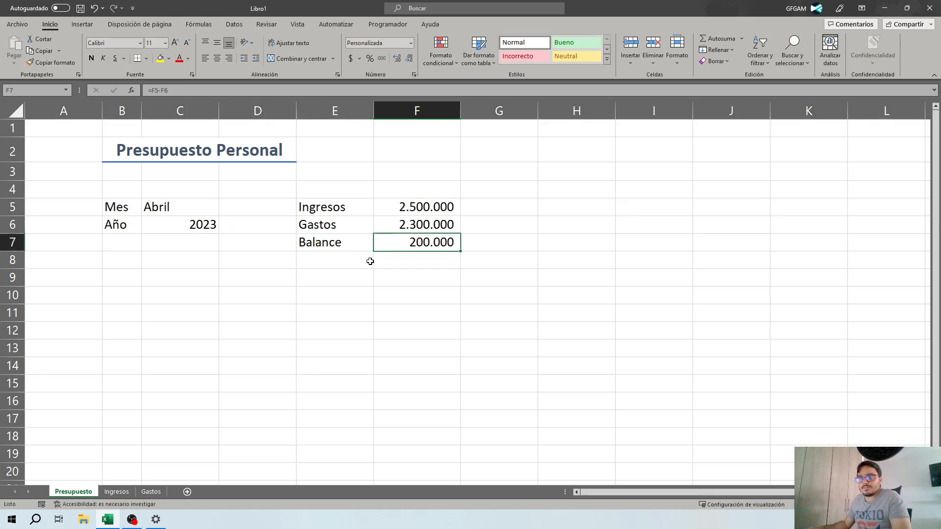
left_click(355, 264)
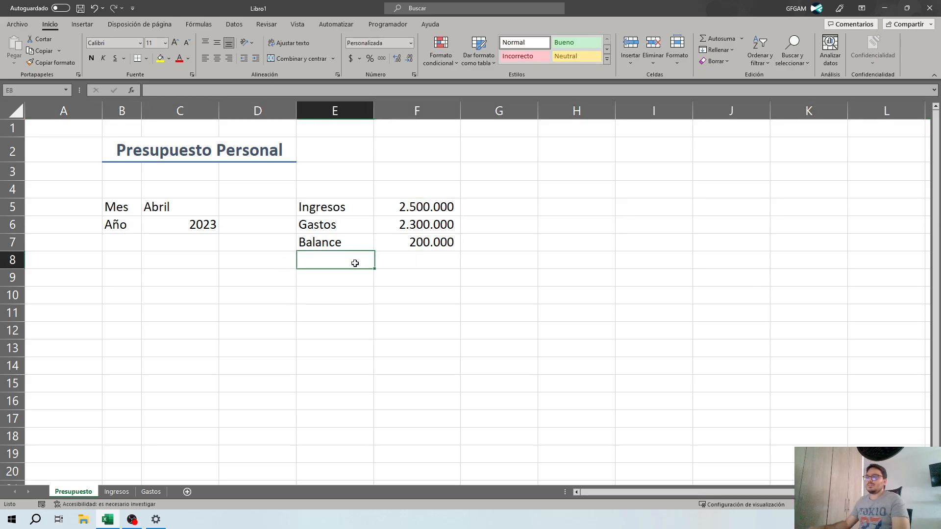
left_click(370, 291)
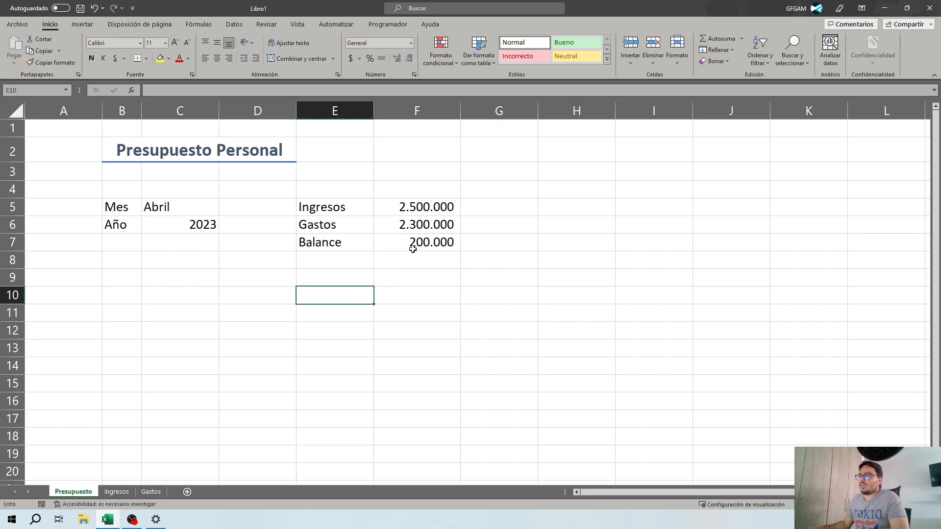
scroll(482, 307, "up", 2, "ctrl")
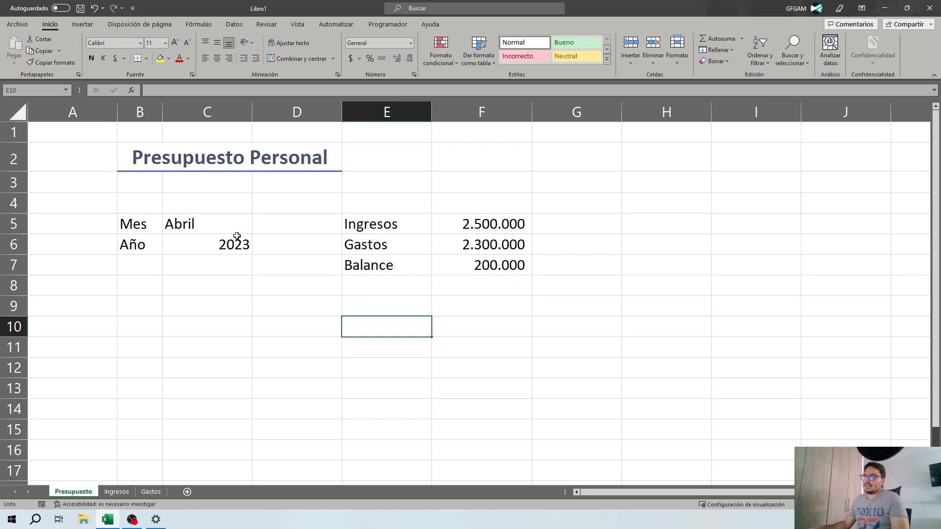
left_click(224, 245)
left_click(227, 223)
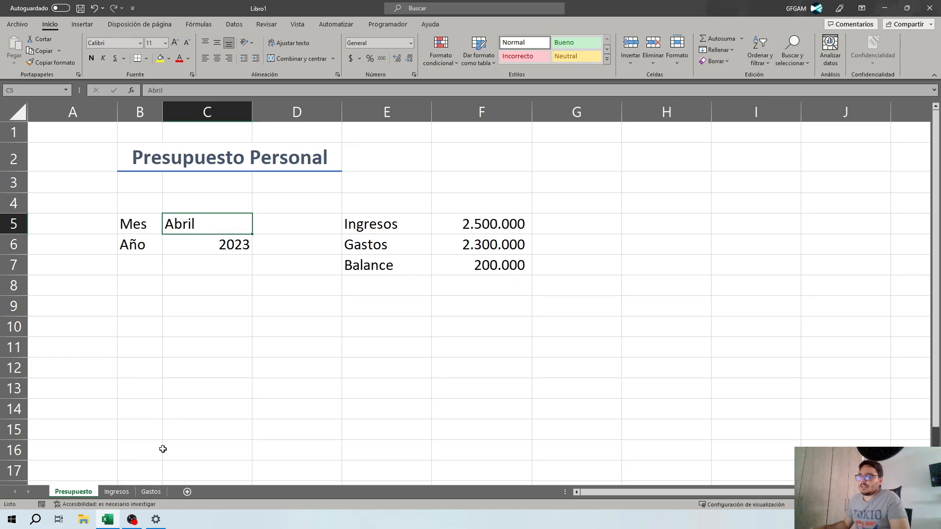
Add row 6 to the Gastos table with the date 28/04/2023, the concept Ocio and the value 80.000
left_click(122, 495)
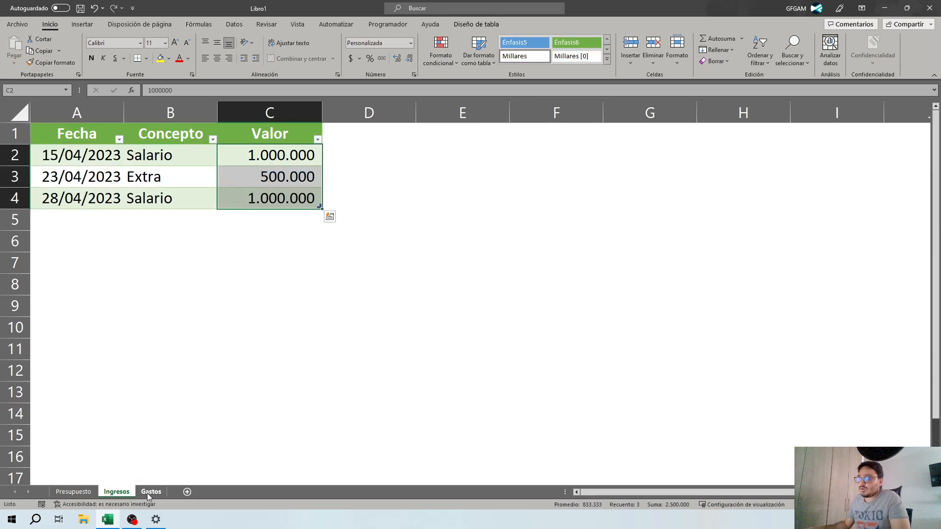
left_click(147, 494)
left_click(62, 216)
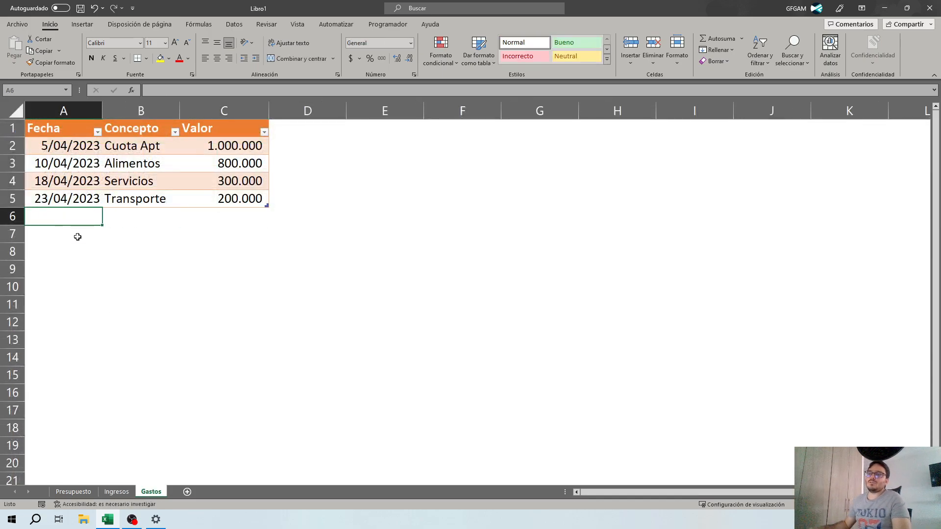
type("28/")
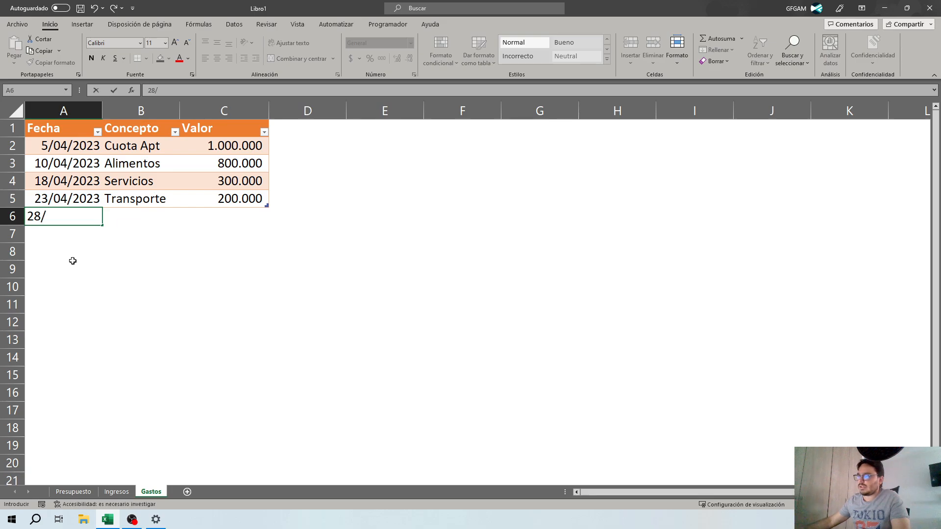
type("04/23")
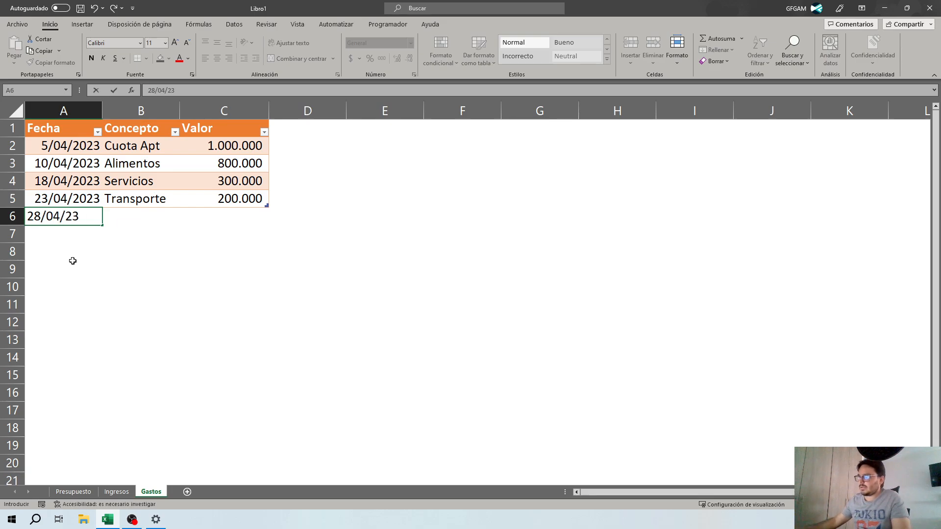
key("Return")
key("Up")
key("Right")
type("Ocio")
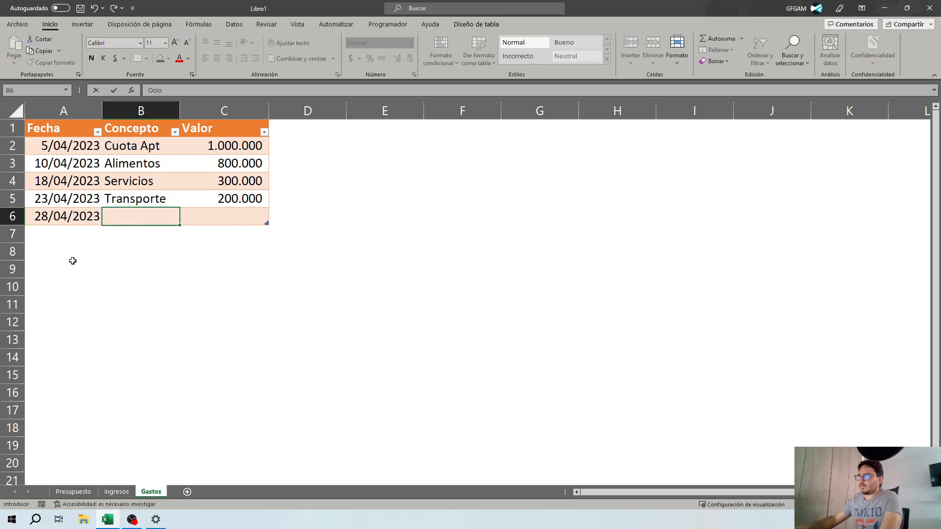
key("Tab")
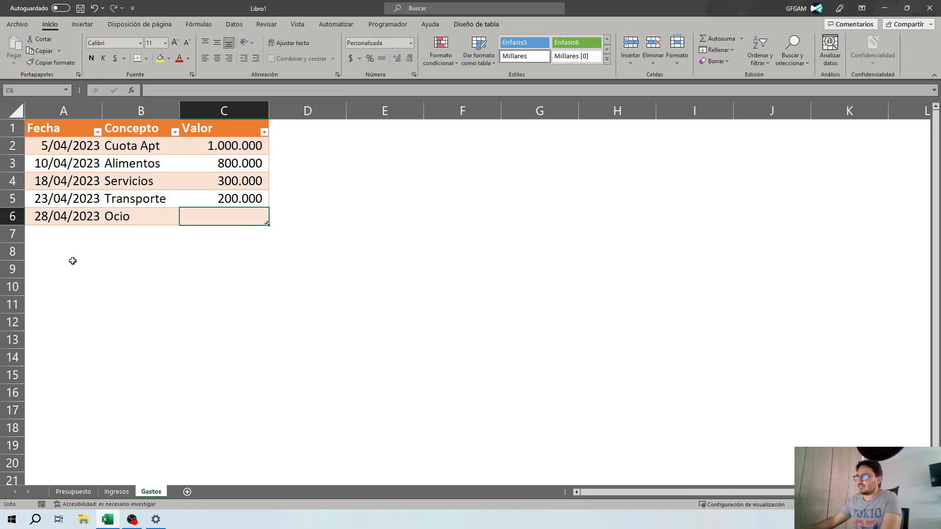
type("8000")
key("Return")
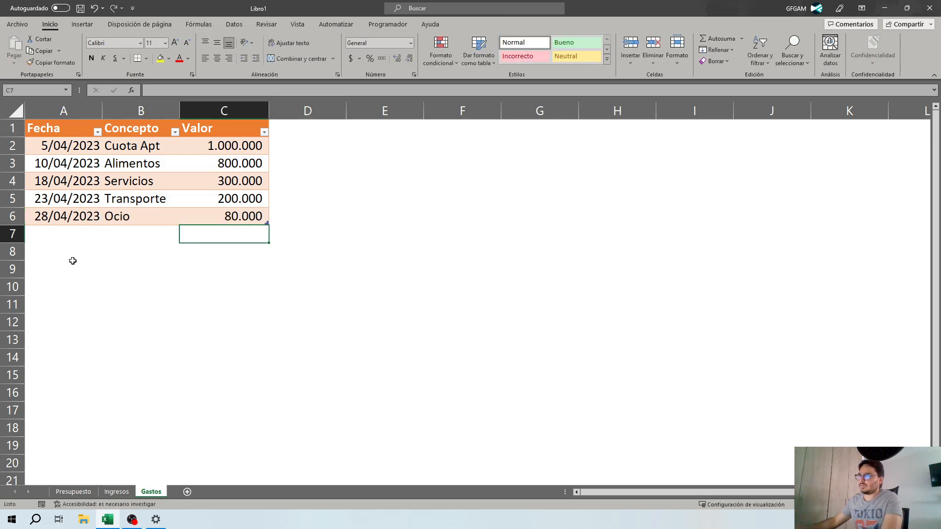
Check which Gastos cells the expense total formula in F6 of the Presupuesto sheet includes
left_click(73, 492)
left_click(485, 244)
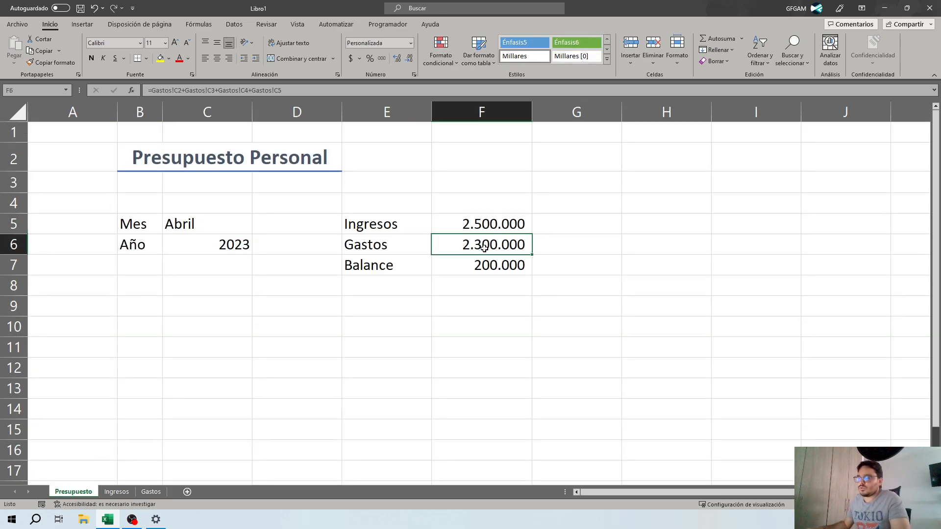
Compare the Gastos values in C2:C5 used by the expense total with the added Ocio row in the Gastos table
left_click(150, 492)
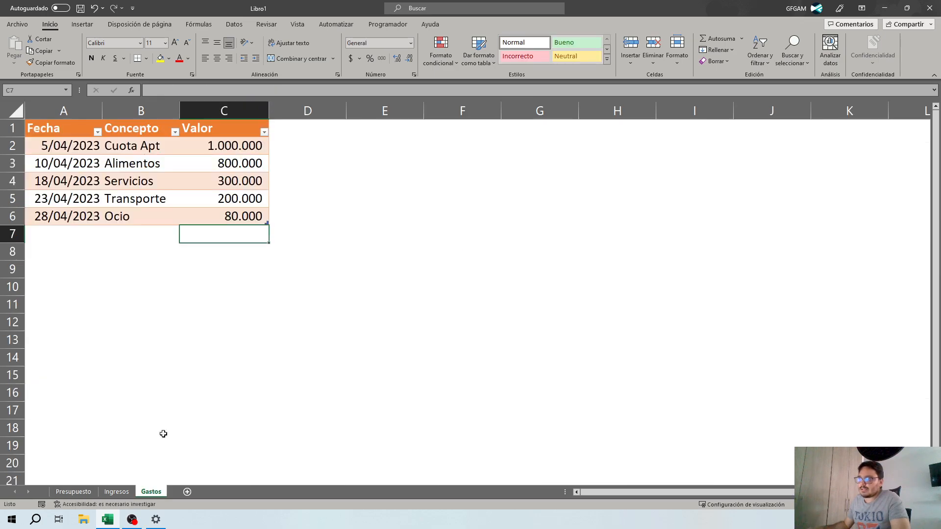
left_click_drag(237, 148, 232, 202)
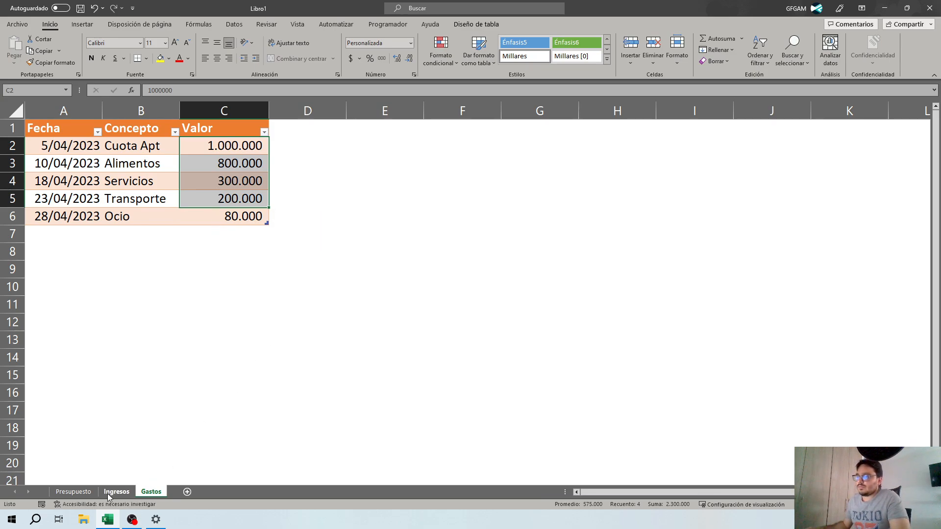
left_click(120, 234)
left_click(59, 234)
left_click(147, 217)
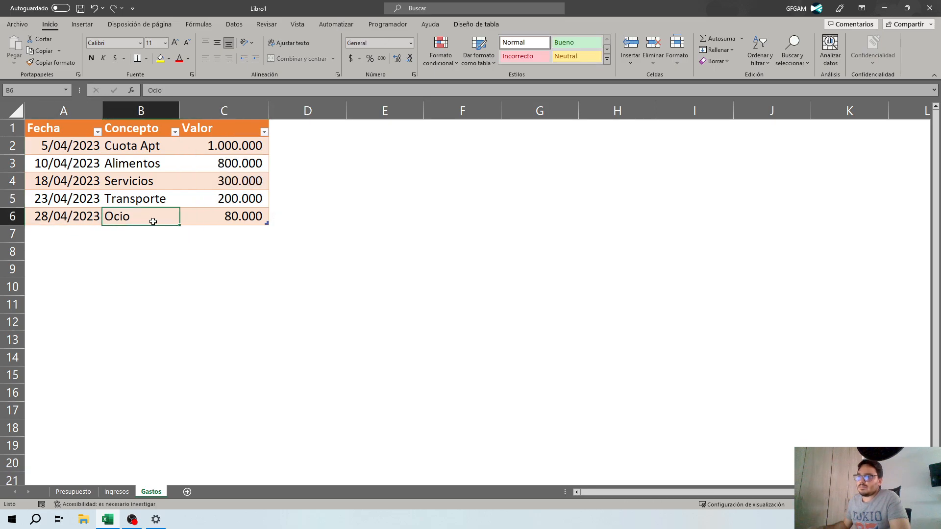
key("ctrl+a")
left_click(178, 237)
key("Right")
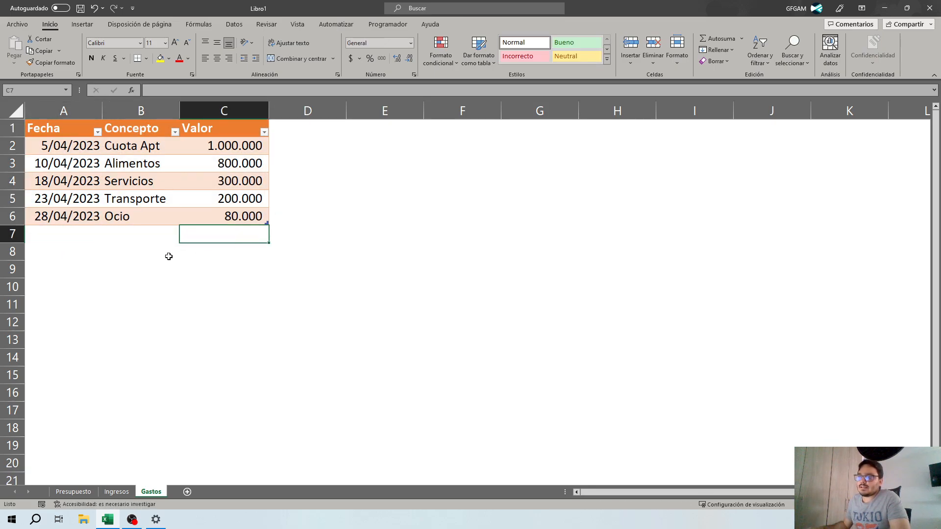
left_click(115, 492)
Examine the income, expense and balance formulas in F5, F6 and F7 of the Presupuesto sheet
left_click(73, 491)
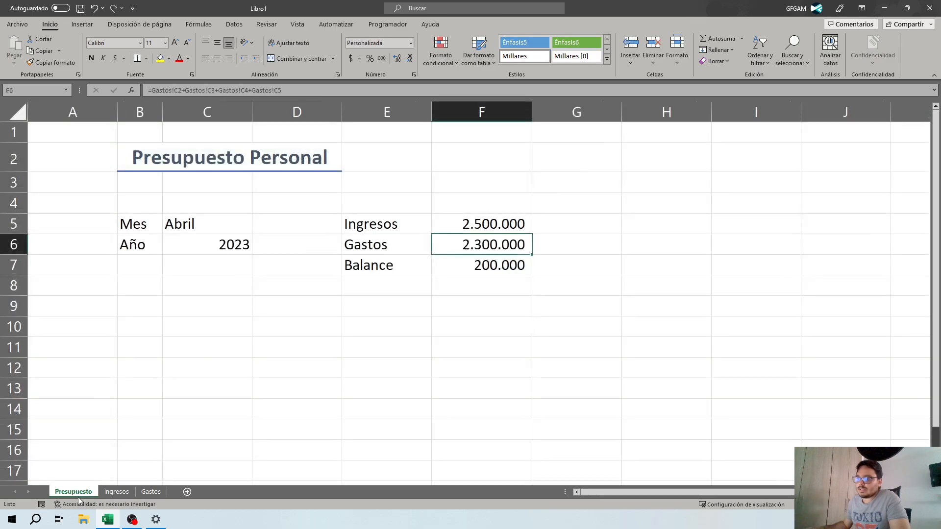
left_click(486, 218)
key("Down")
key("Down")
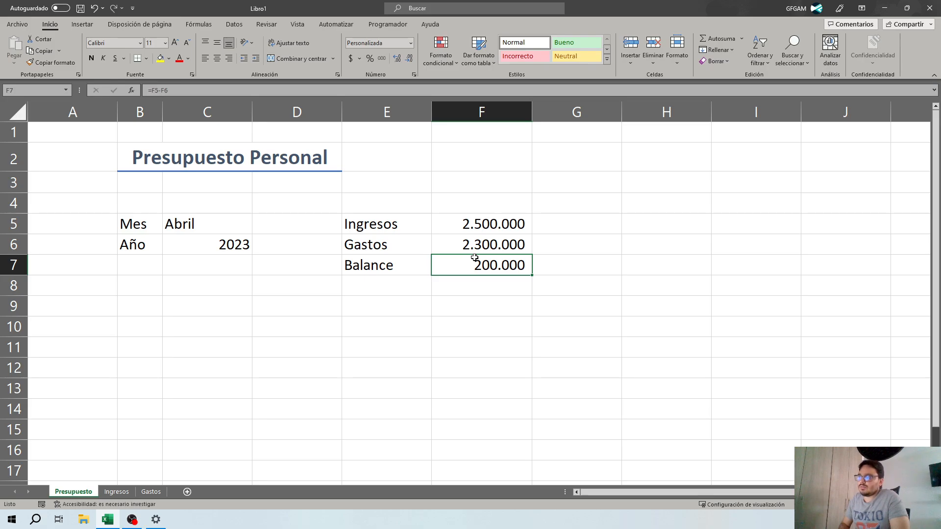
double_click(510, 223)
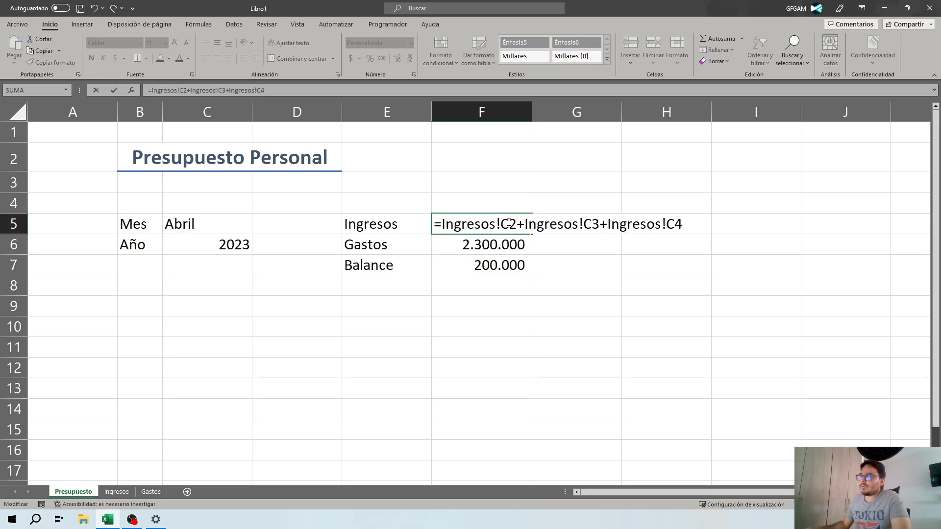
double_click(502, 235)
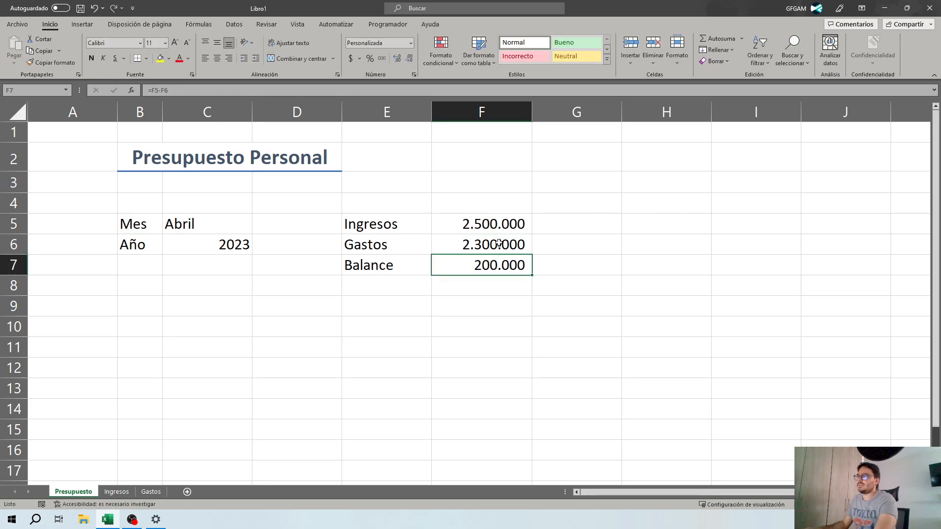
double_click(500, 242)
key("Escape")
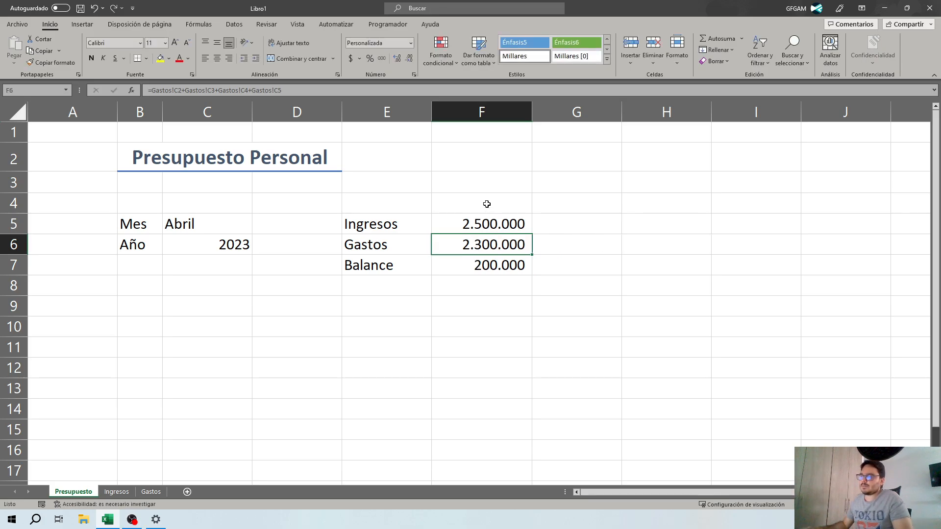
left_click(479, 225)
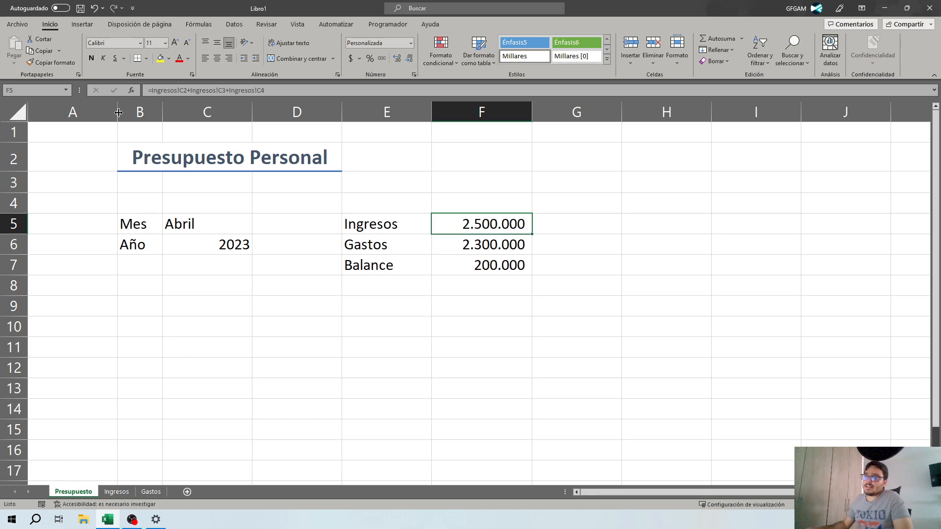
Narrow column A of the Presupuesto sheet to about a quarter of its width and check the F5 formula against the Ingresos values
left_click_drag(117, 112, 52, 113)
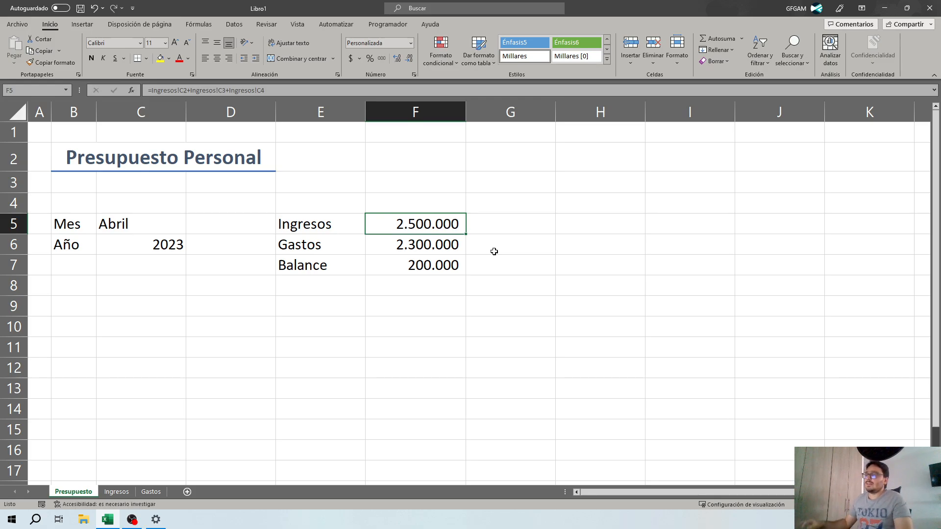
left_click(148, 89)
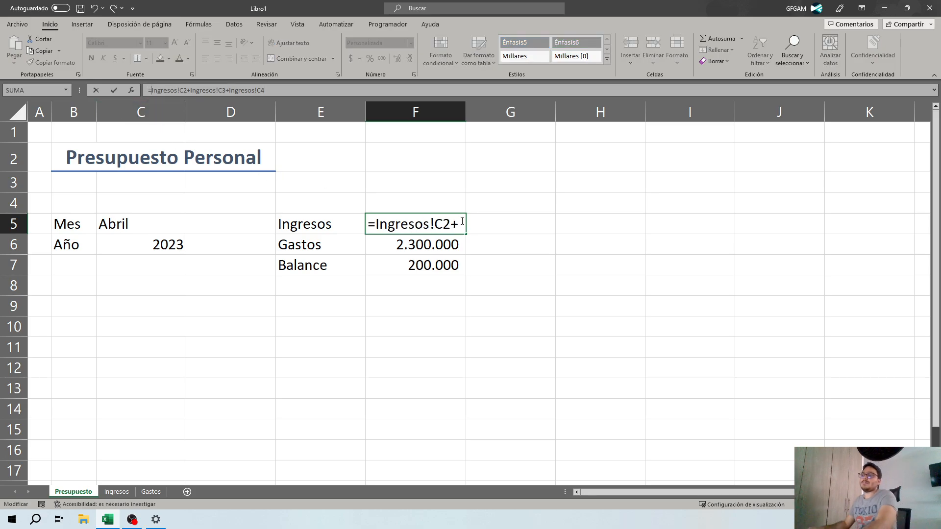
key("Escape")
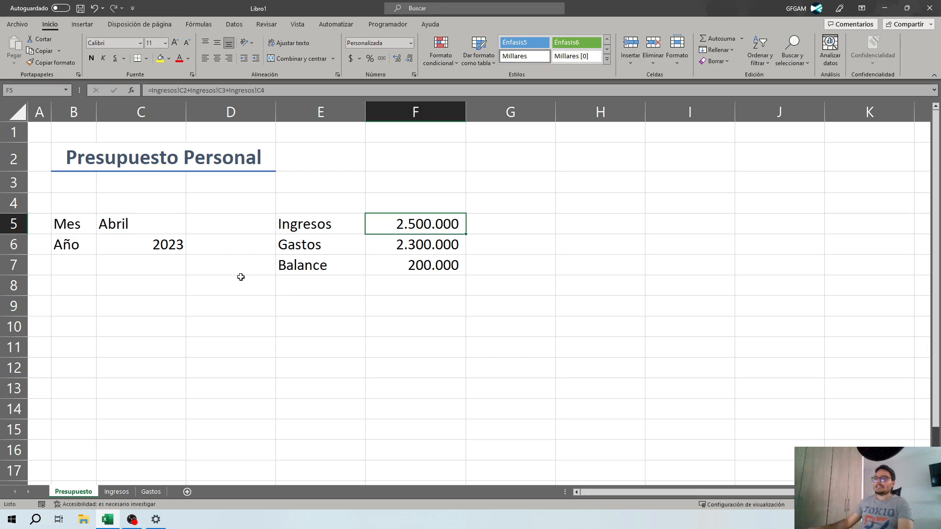
left_click(122, 494)
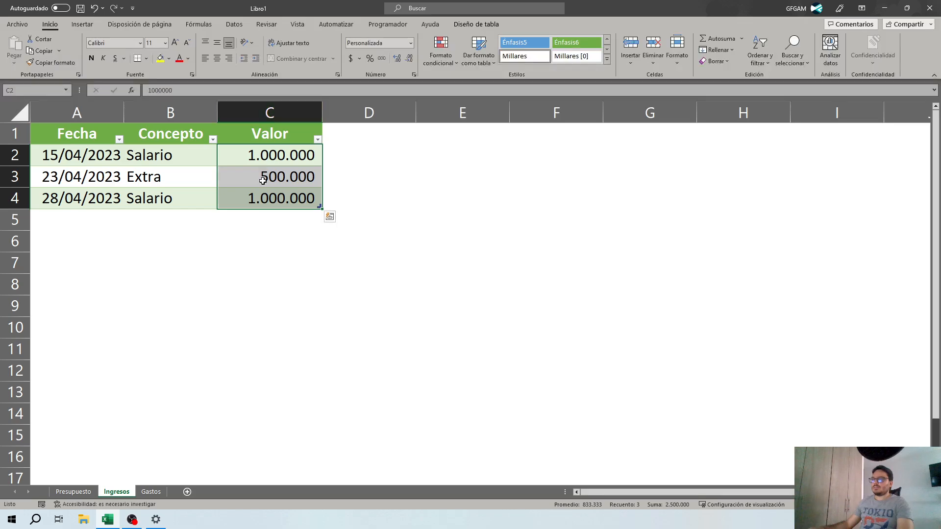
left_click(74, 491)
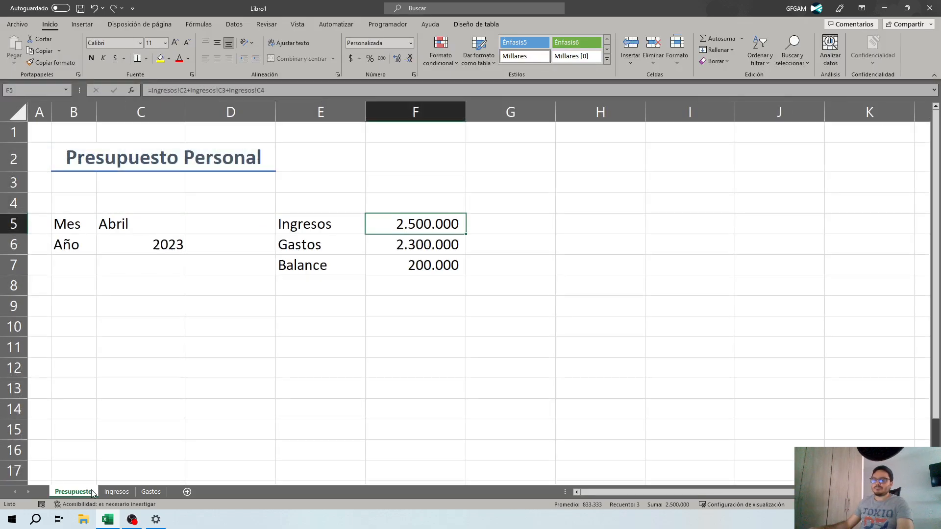
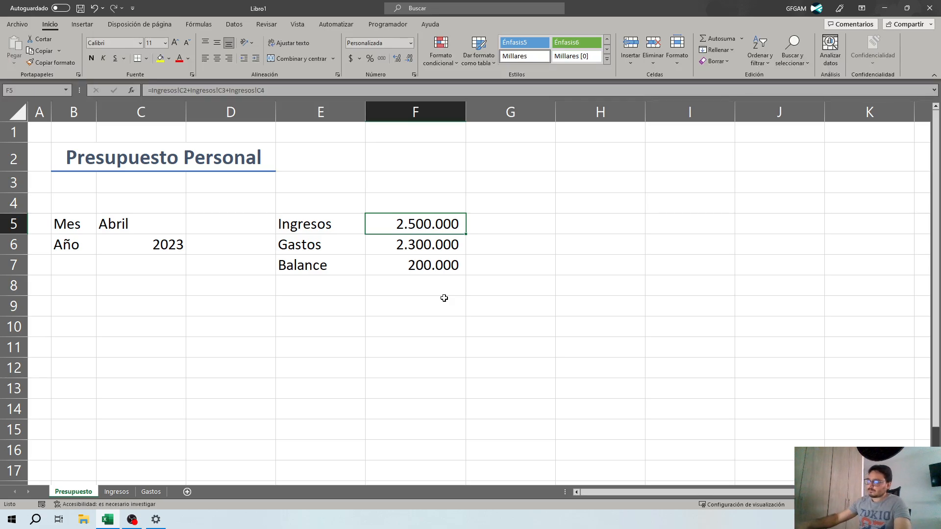
Replace the income formula in F5 of the Presupuesto sheet with =SUMA(Tabla1[Valor]), using the Valor cells C2:C4 of the Ingresos table
key("Down")
key("Up")
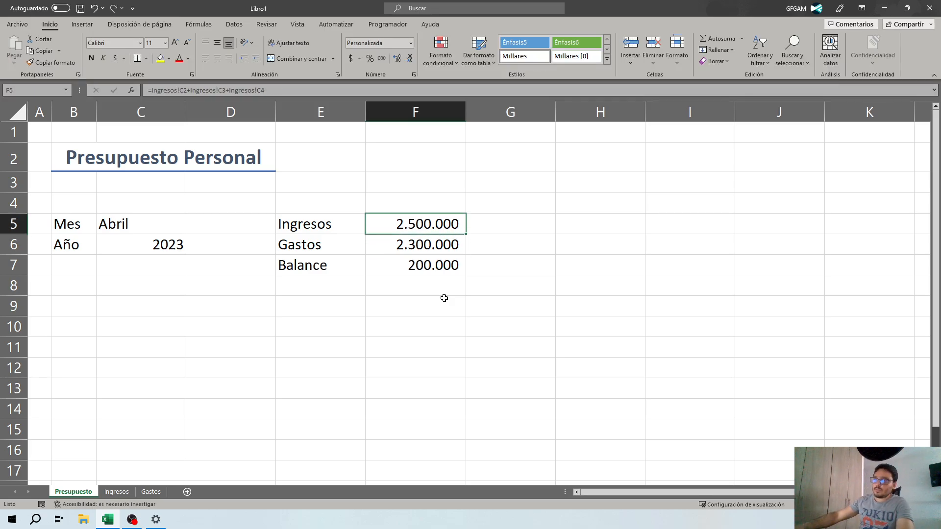
key("Delete")
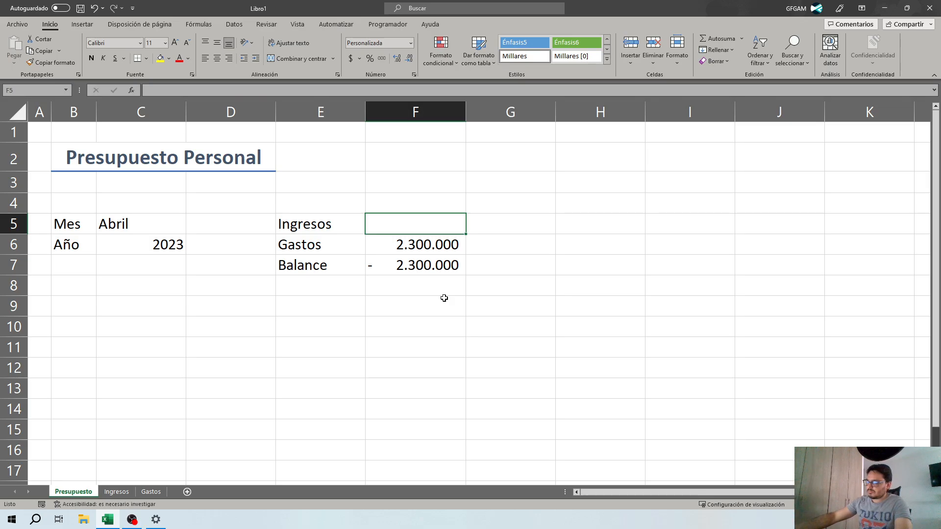
type("=S")
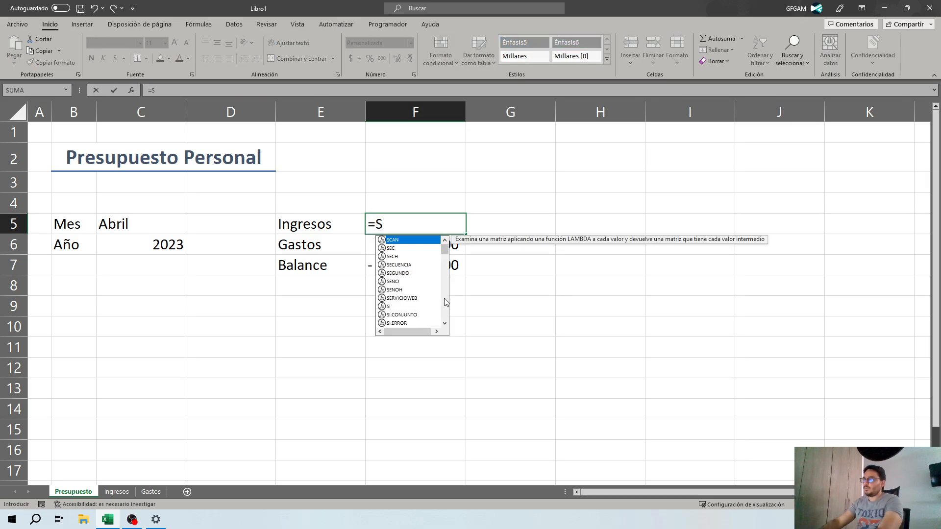
type("U")
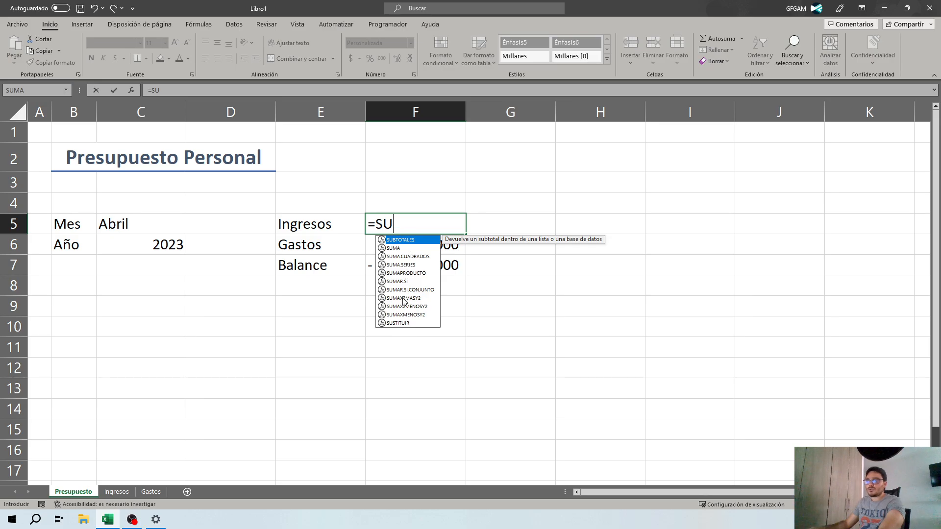
left_click(407, 249)
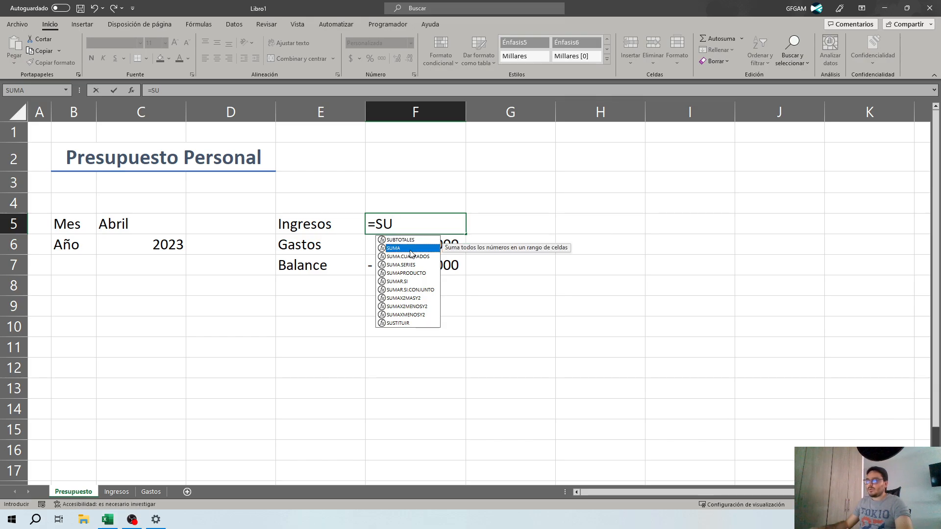
double_click(410, 248)
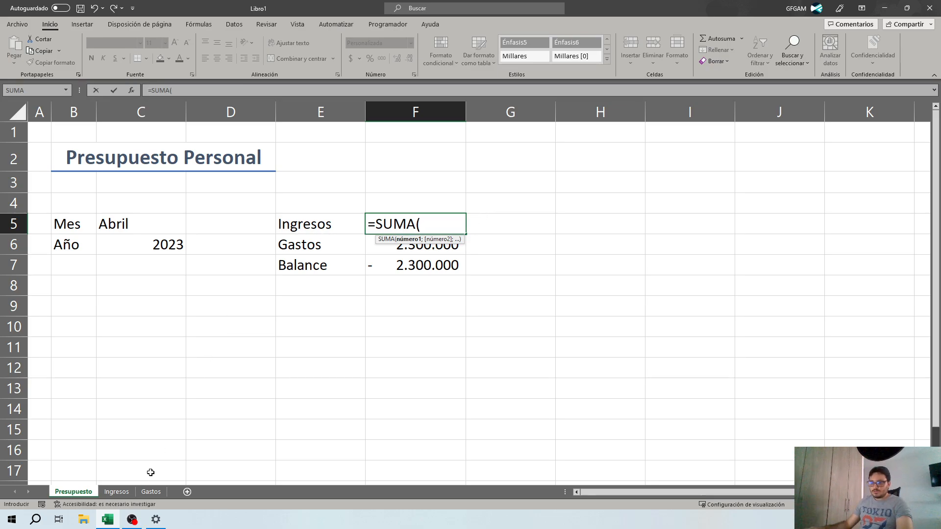
left_click(124, 496)
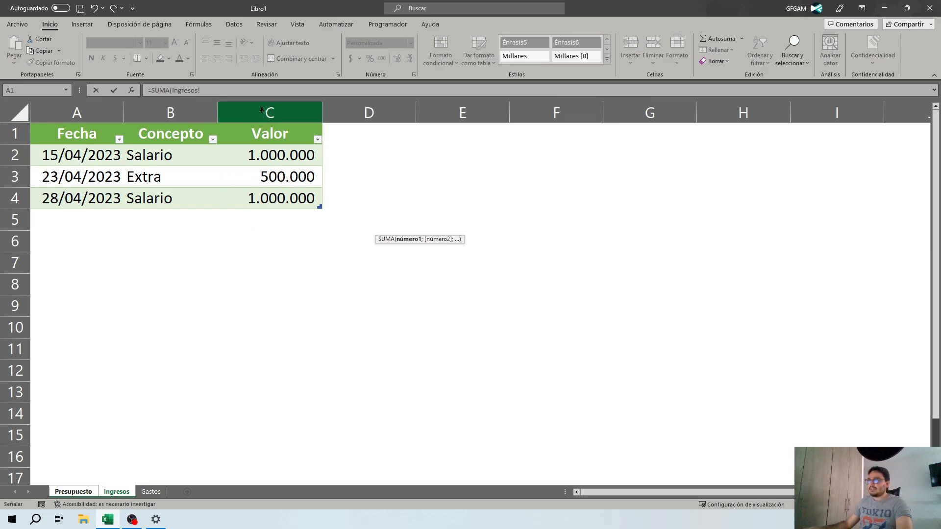
left_click_drag(269, 154, 271, 198)
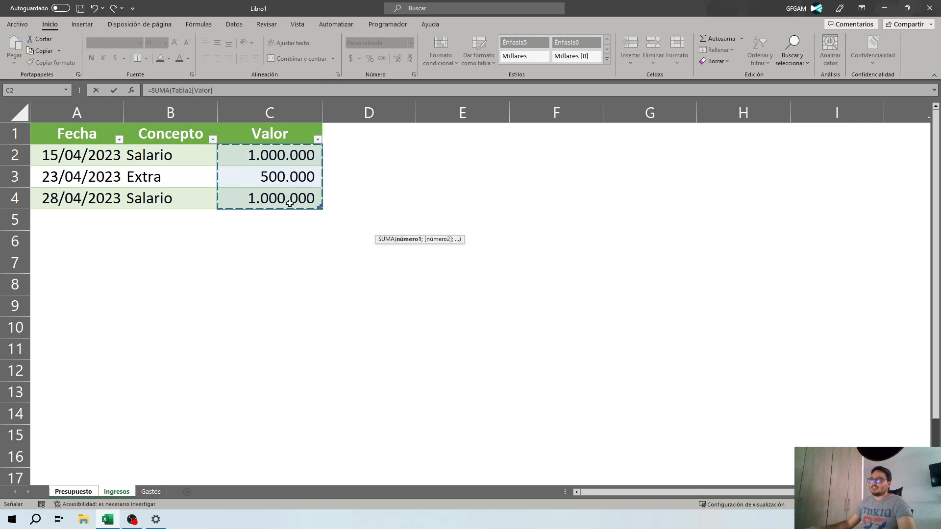
type(")")
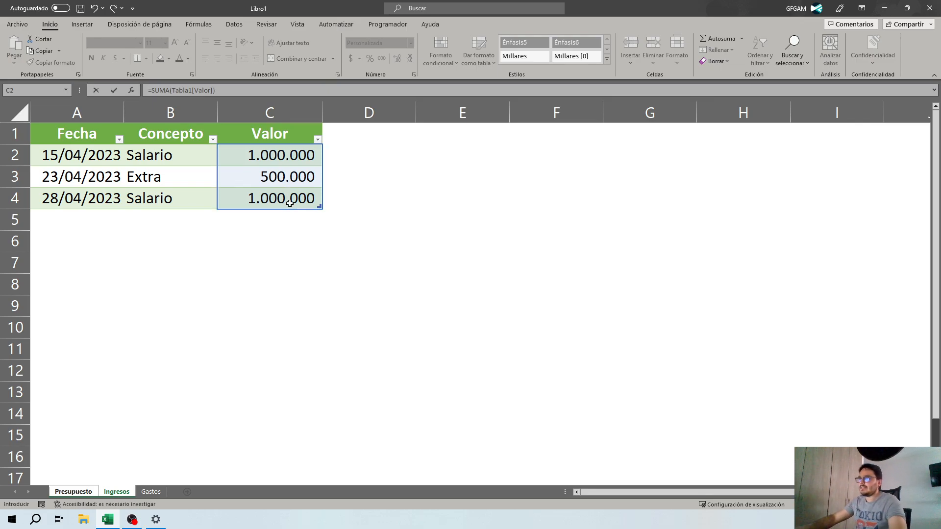
Complete the Ingresos total in cell F5 of the Presupuesto sheet with the formula =SUMA(Tabla1[Valor])
key("Return")
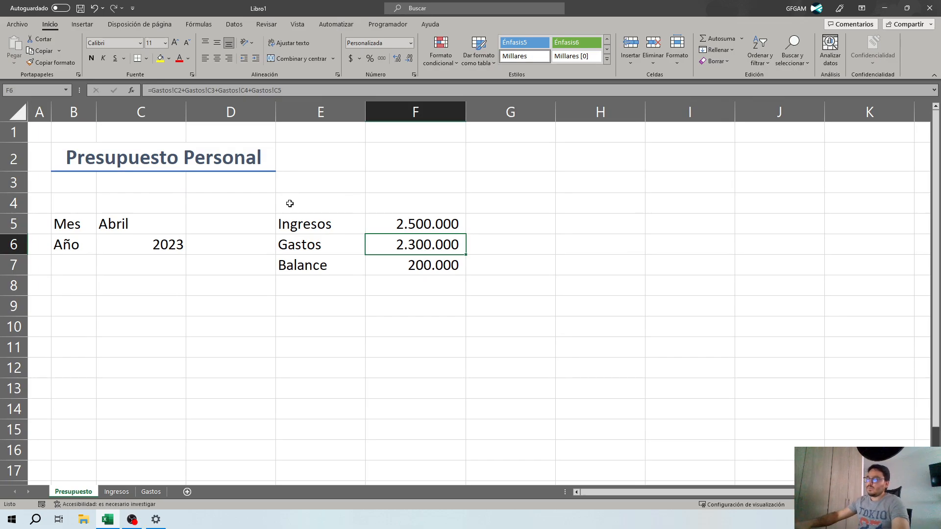
key("Up")
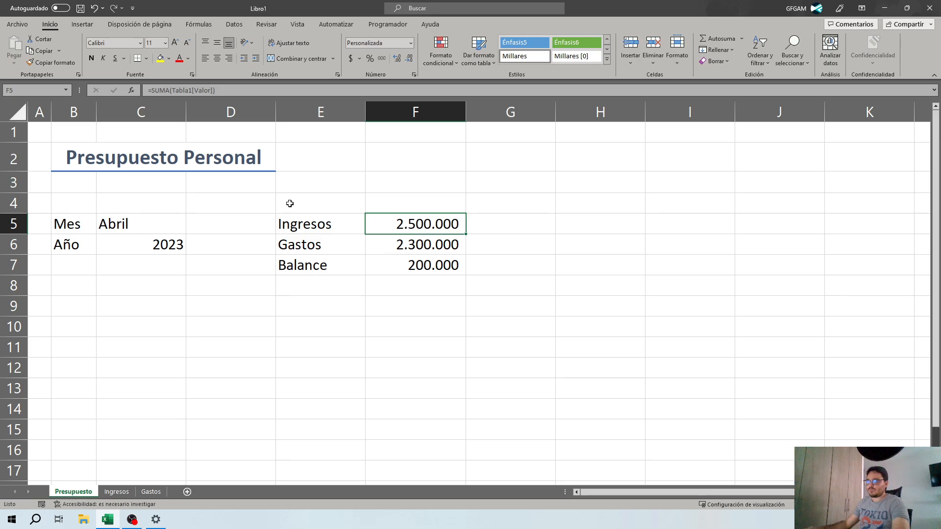
Replace the Gastos formula in cell F6 with =SUMA(Tabla2[Valor]), taking the Valor column of the Gastos sheet's table
left_click(378, 245)
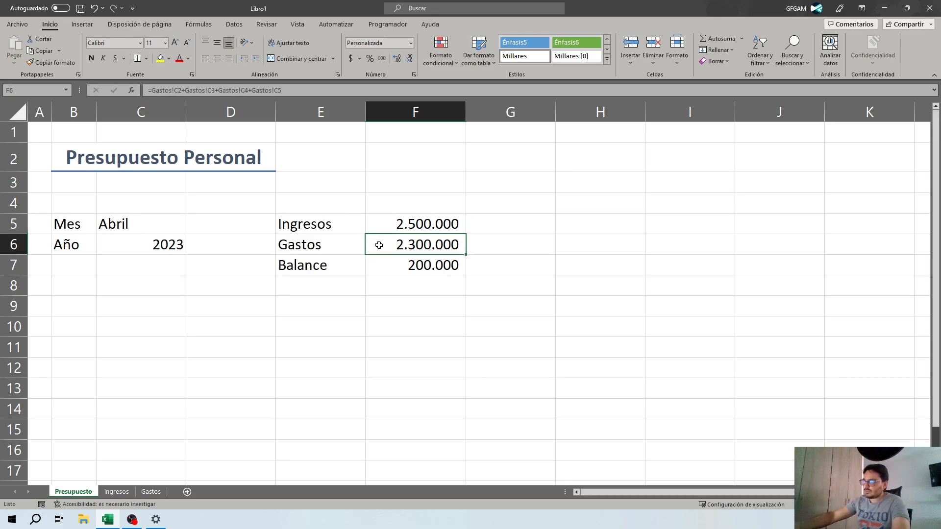
type("=SUMA")
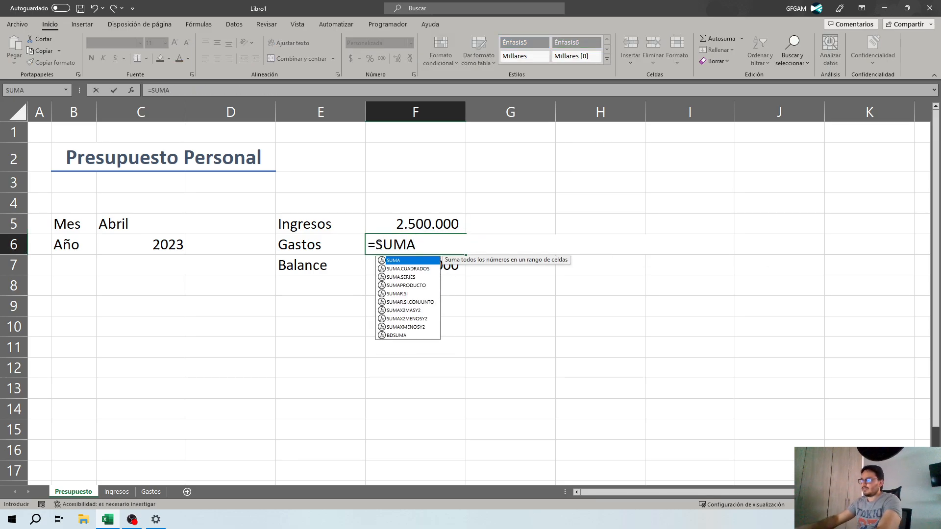
type("(")
key("BackSpace")
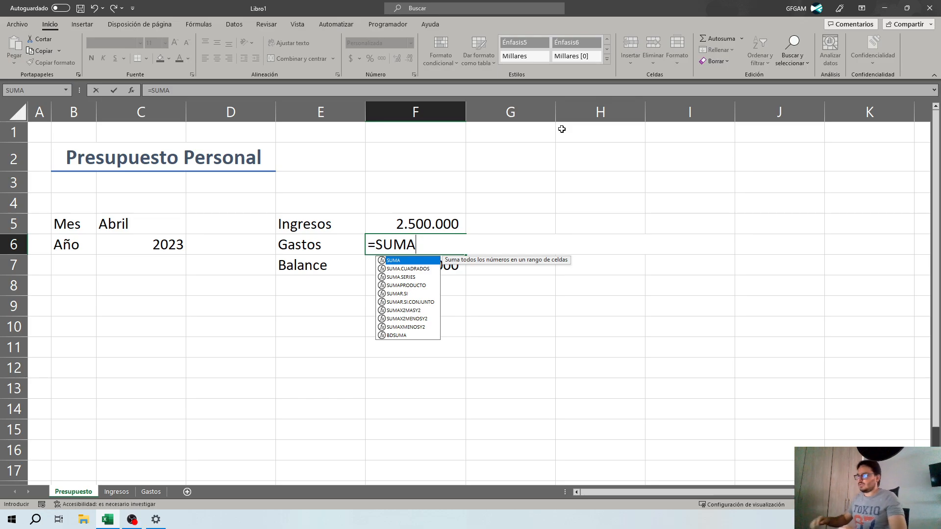
type("(")
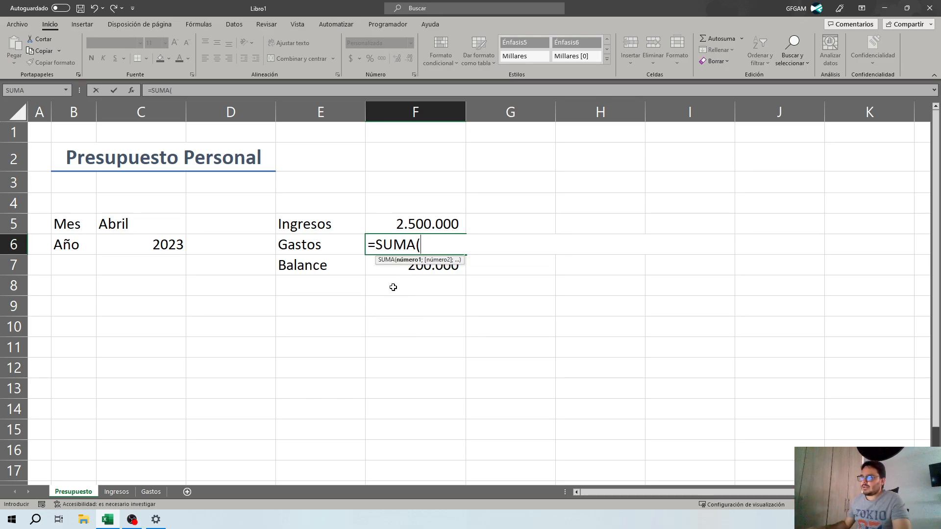
left_click(156, 495)
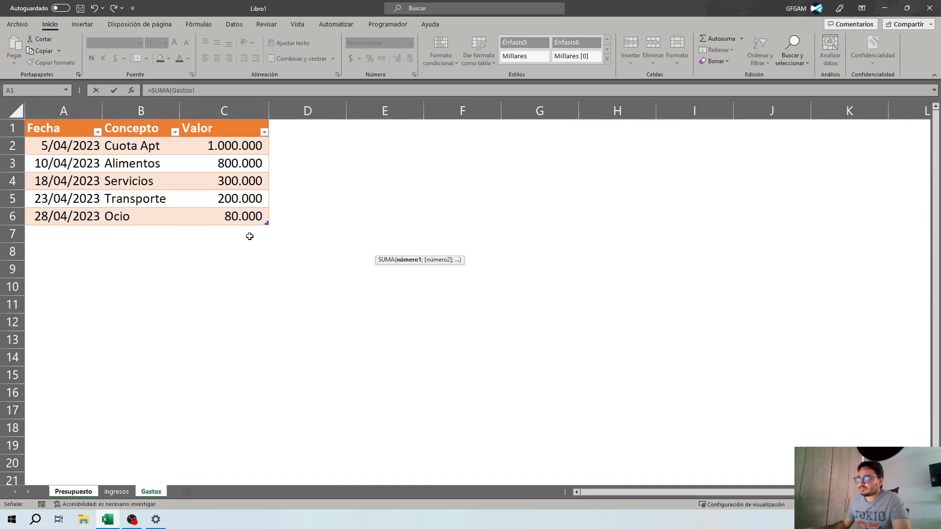
left_click_drag(252, 145, 237, 224)
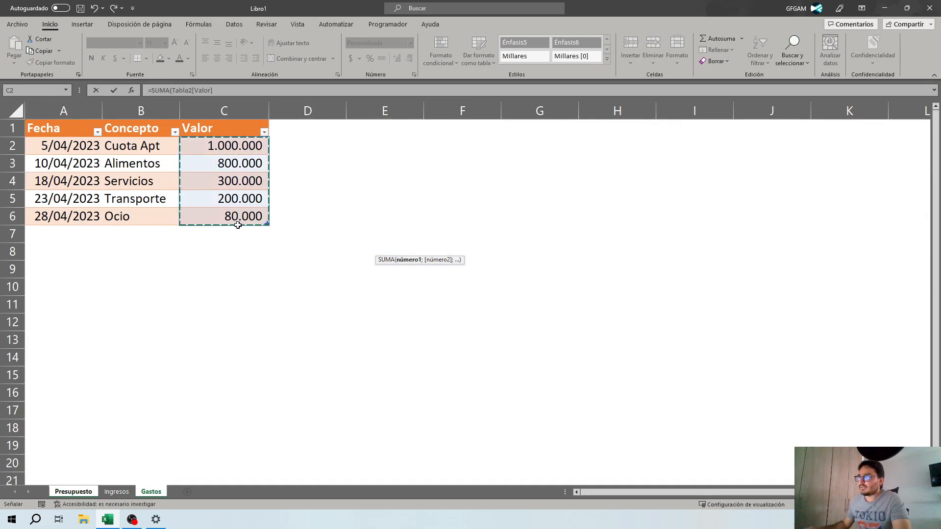
type(")")
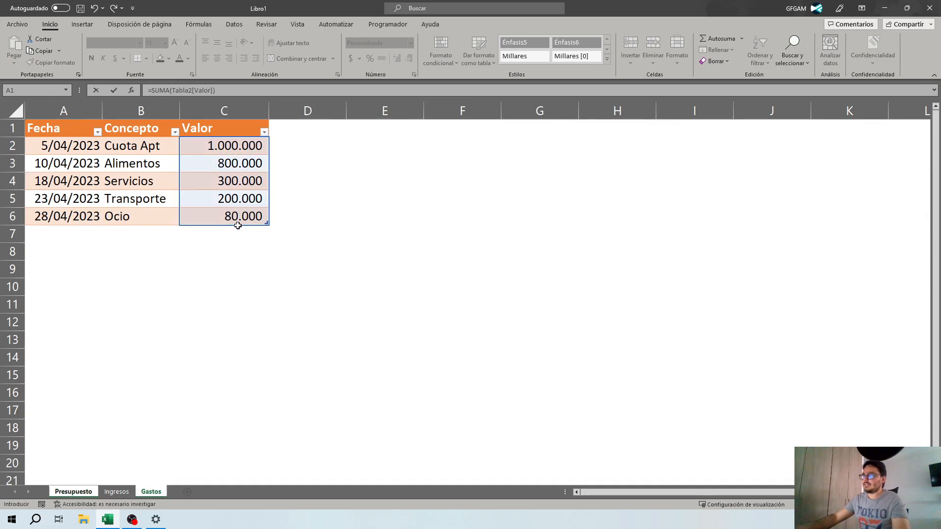
key("Return")
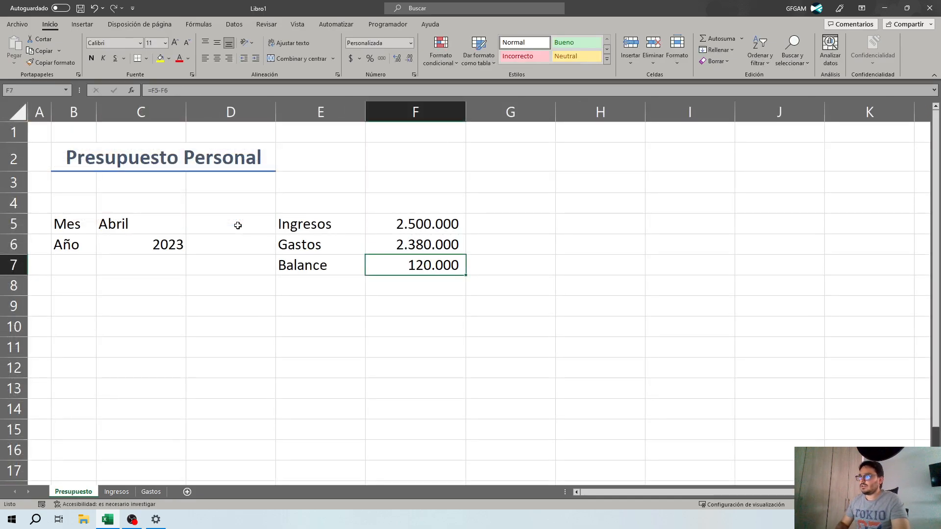
key("Up")
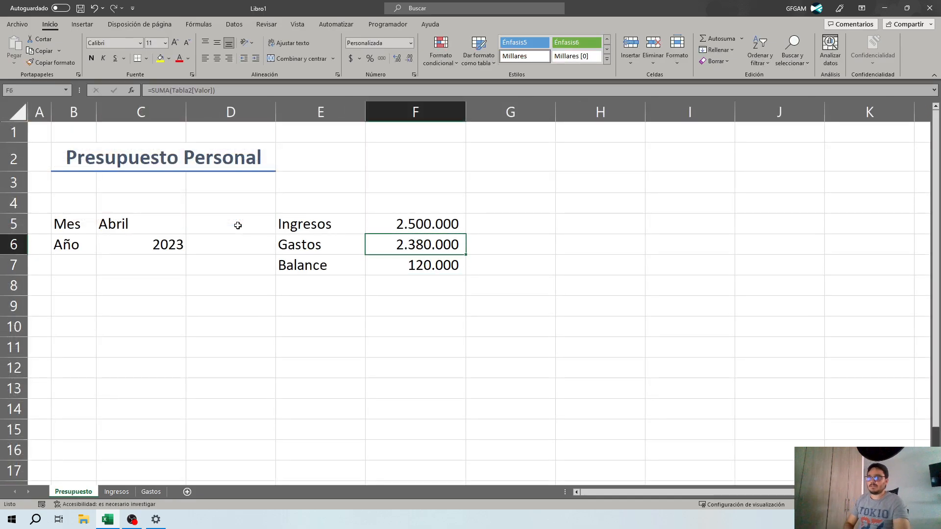
key("Down")
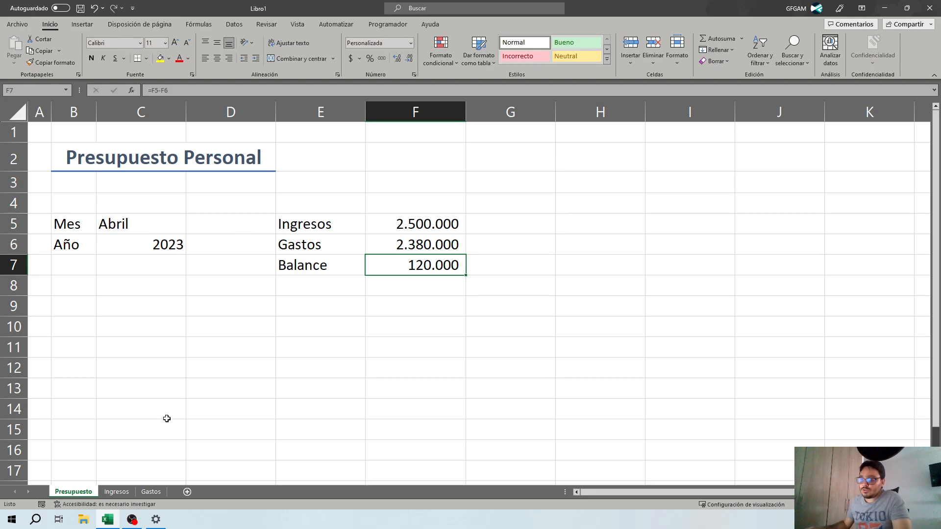
Add an expense in row 7 of the Gastos sheet: date 29/04/2023, concept Pañales, value 50000
left_click(139, 495)
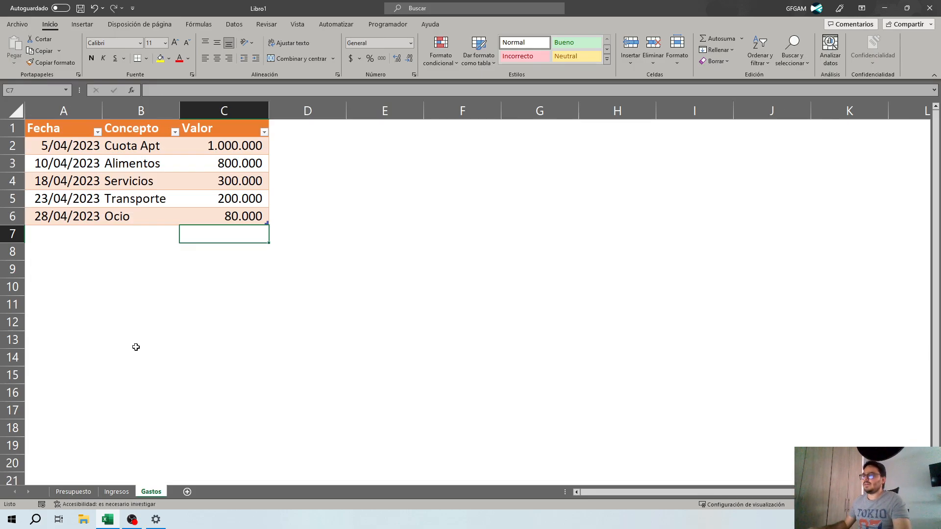
left_click(70, 235)
type("29/04")
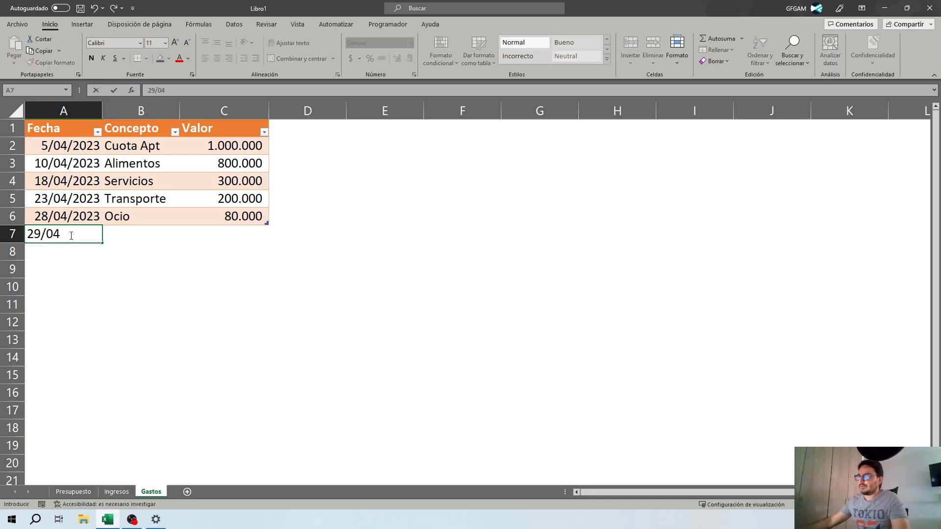
type("/2023")
key("Return")
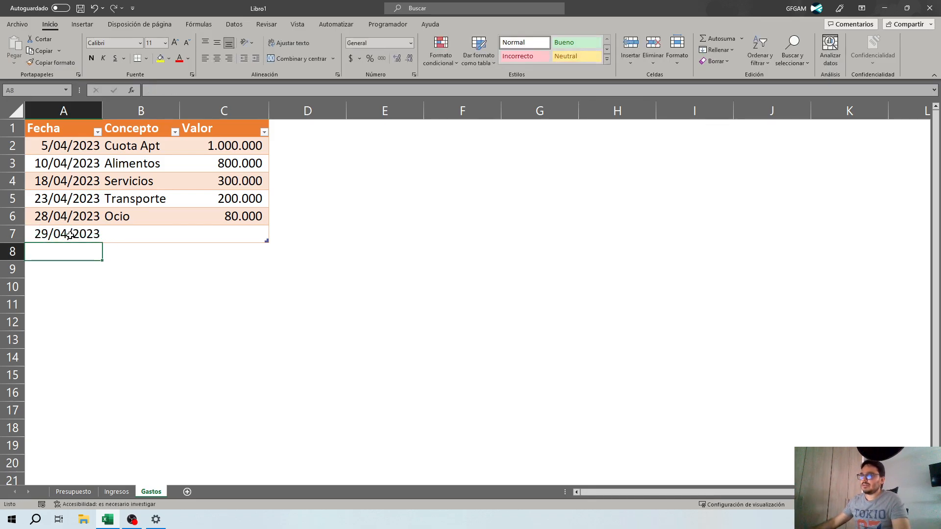
key("Up")
key("Right")
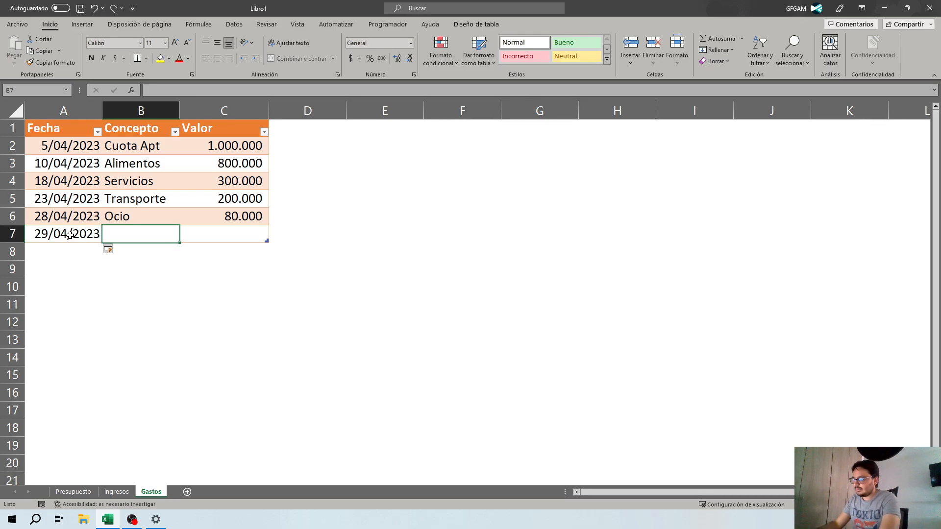
type("Pañales")
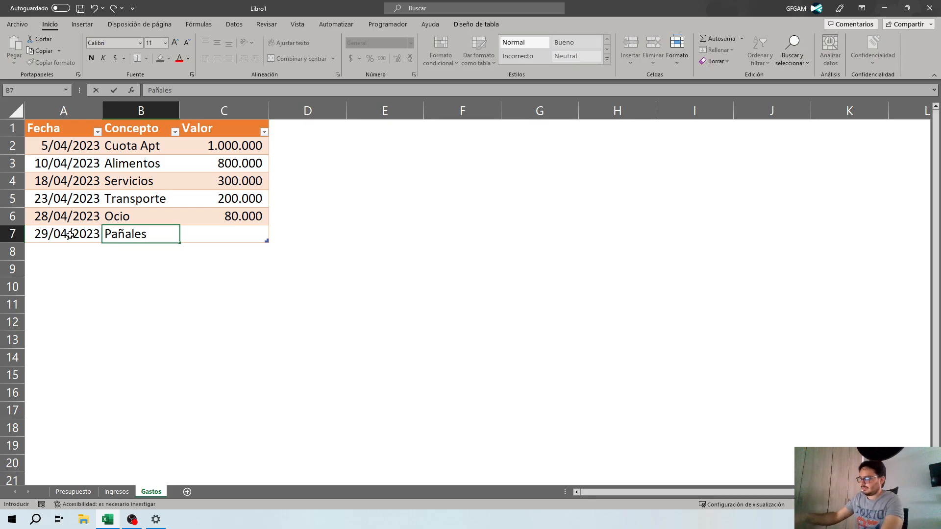
key("Tab")
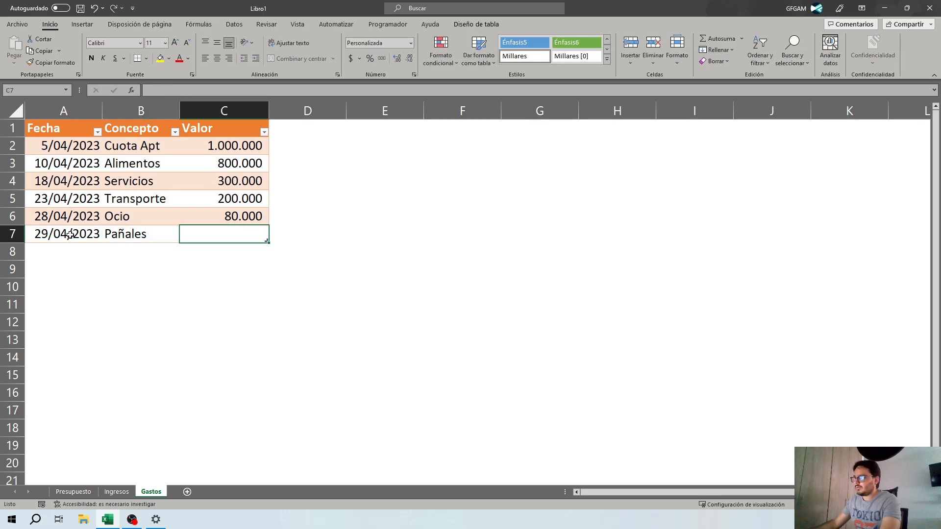
type("50000")
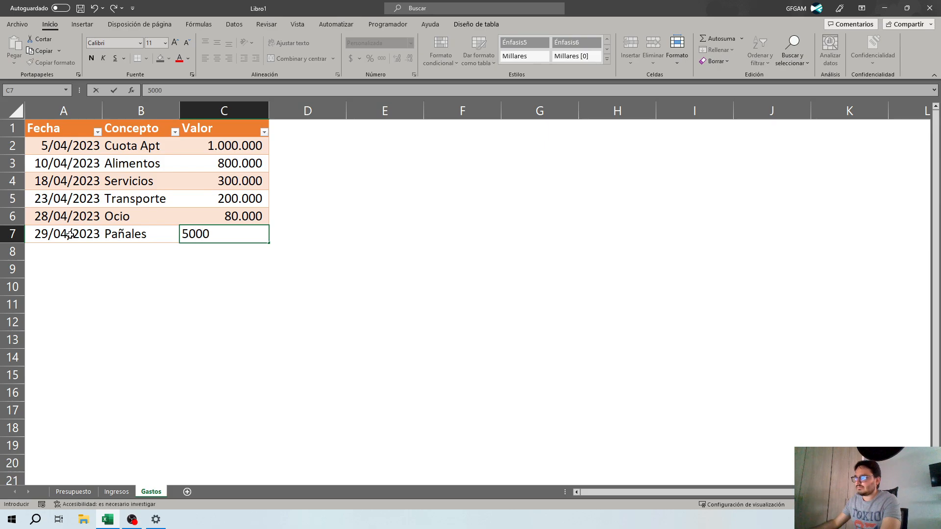
key("Return")
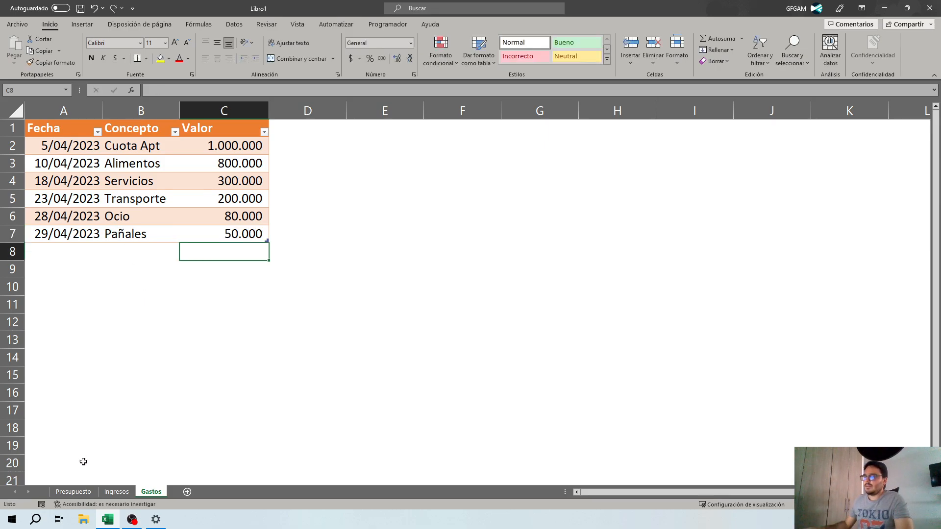
Check the Gastos total and its formula on the Presupuesto sheet against the Pañales row in the Gastos sheet
left_click(73, 491)
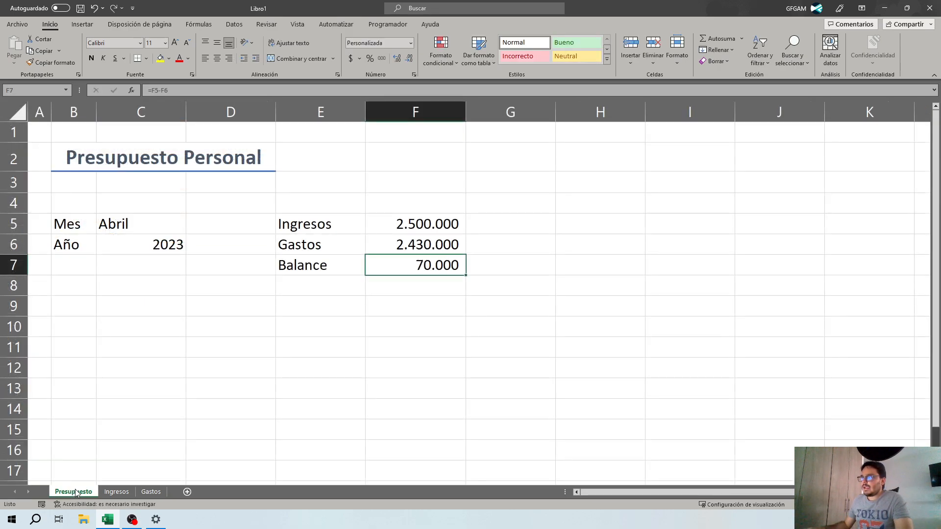
left_click(410, 244)
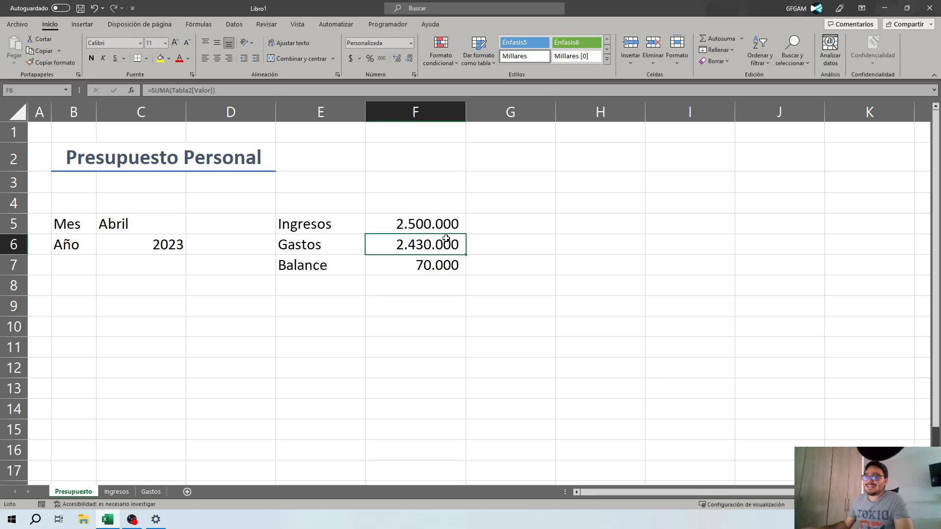
left_click(152, 493)
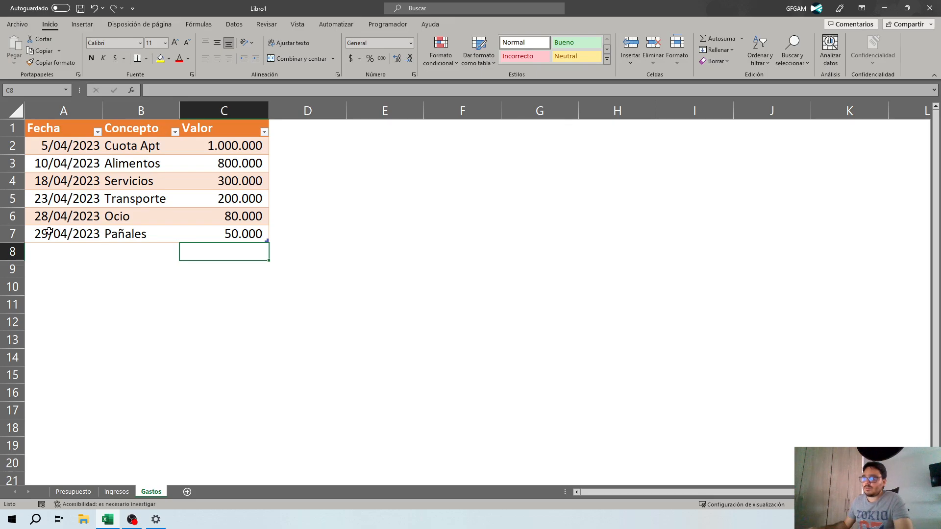
left_click(84, 235)
left_click(142, 234)
left_click(245, 235)
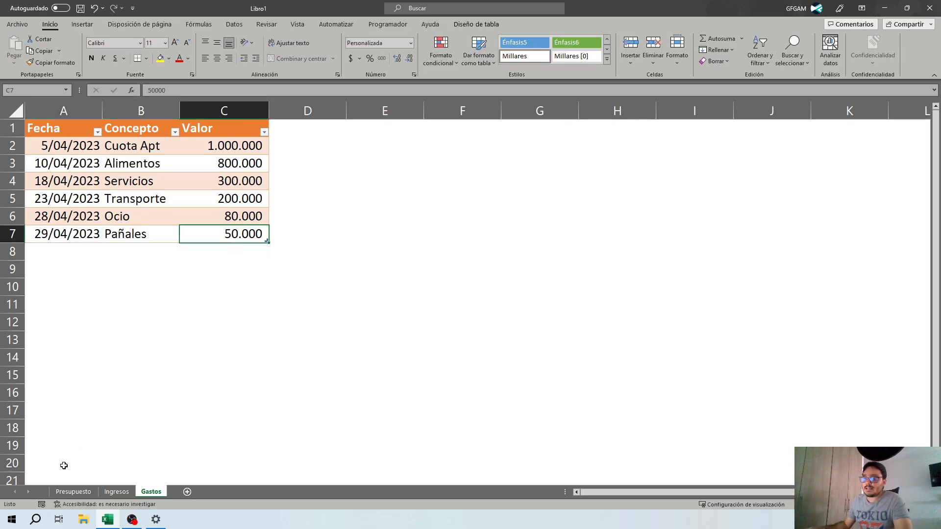
left_click(71, 492)
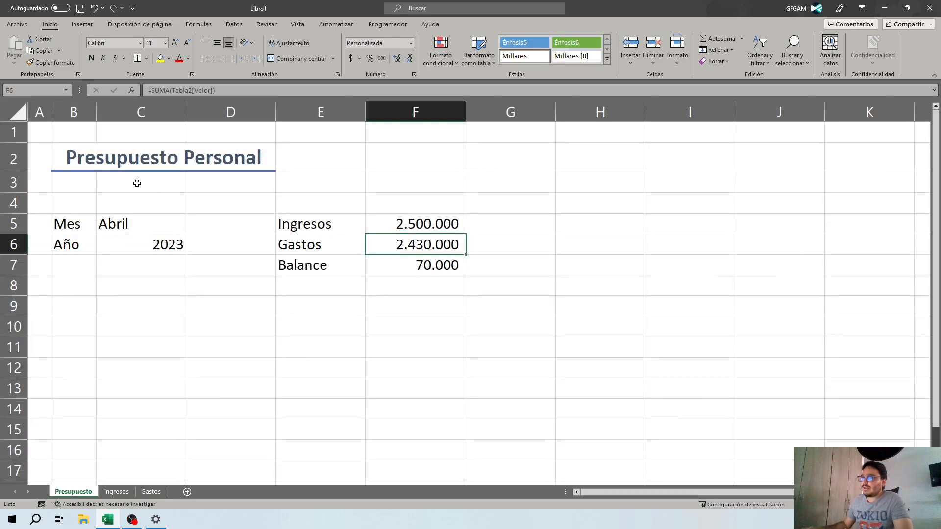
left_click_drag(152, 90, 216, 90)
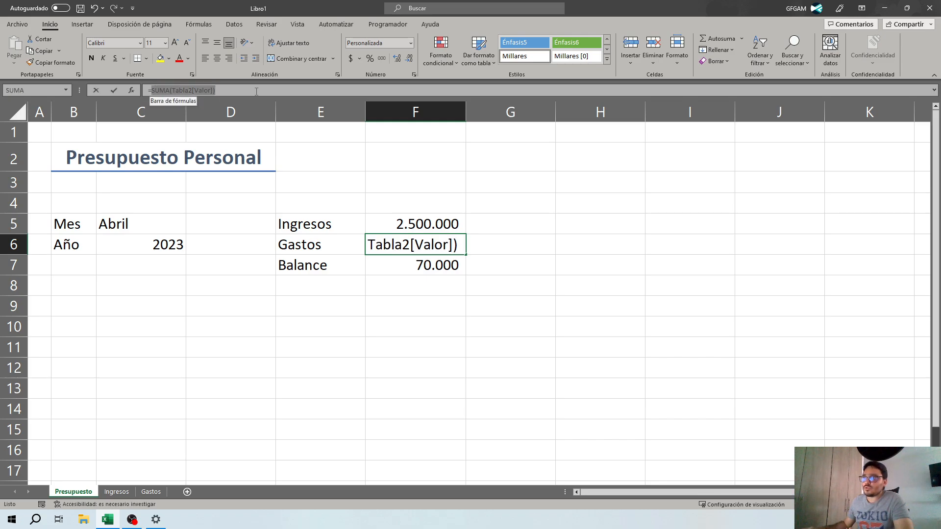
left_click(548, 266)
key("Escape")
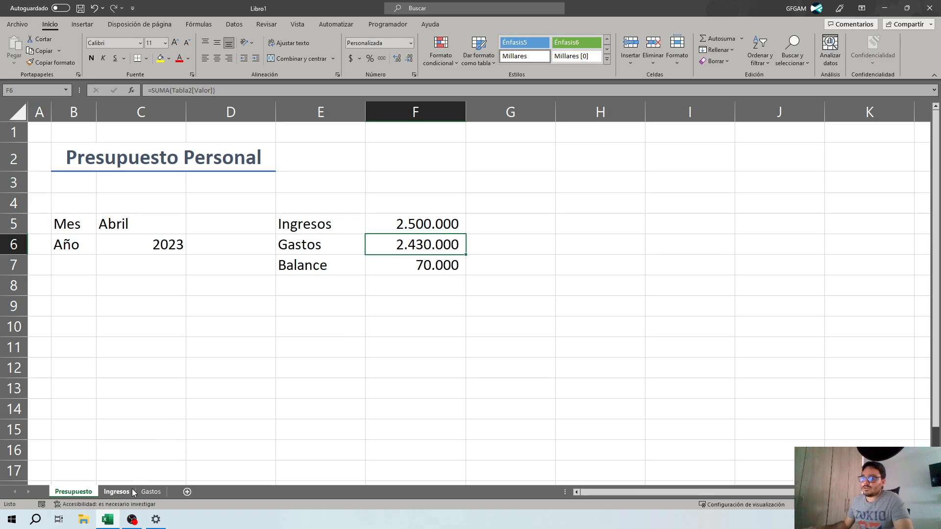
Review the whole expense table, the income table and the Ingresos total's formula on the Presupuesto sheet
left_click(148, 492)
left_click_drag(61, 133, 219, 234)
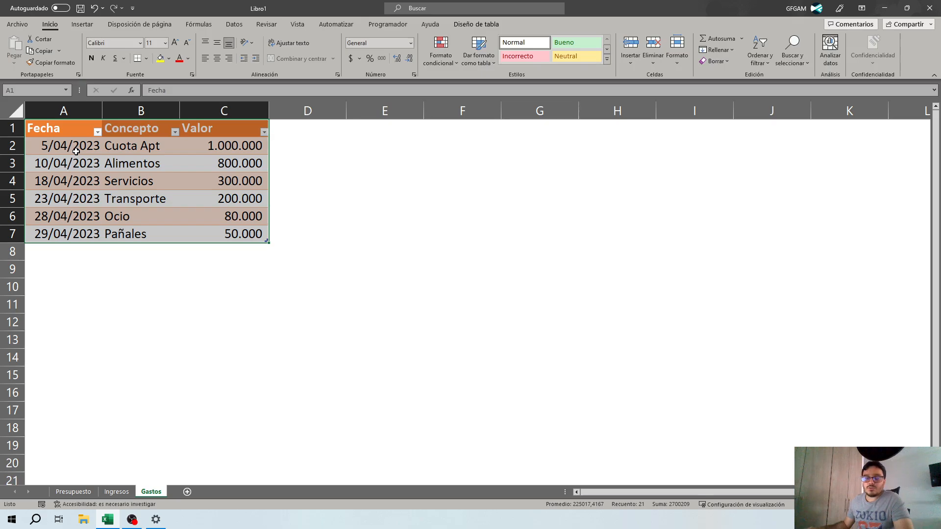
left_click(73, 492)
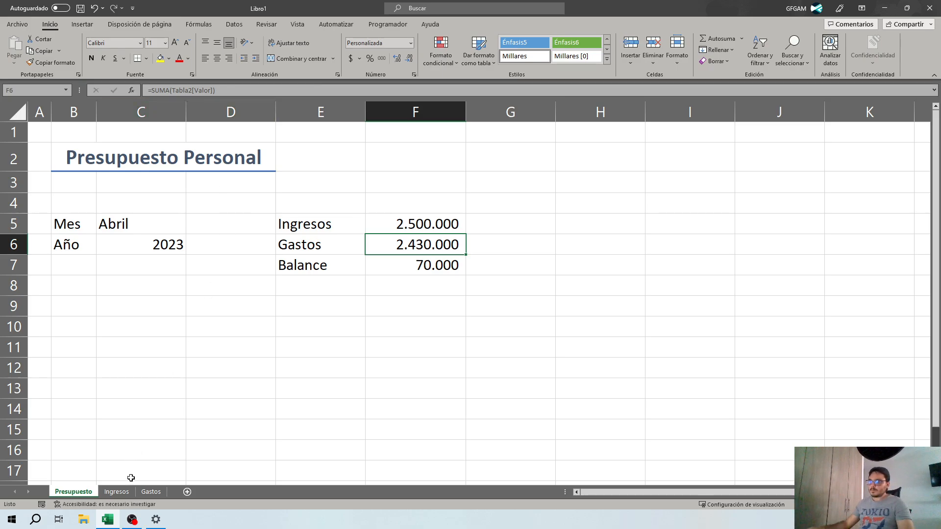
left_click(155, 492)
left_click(116, 492)
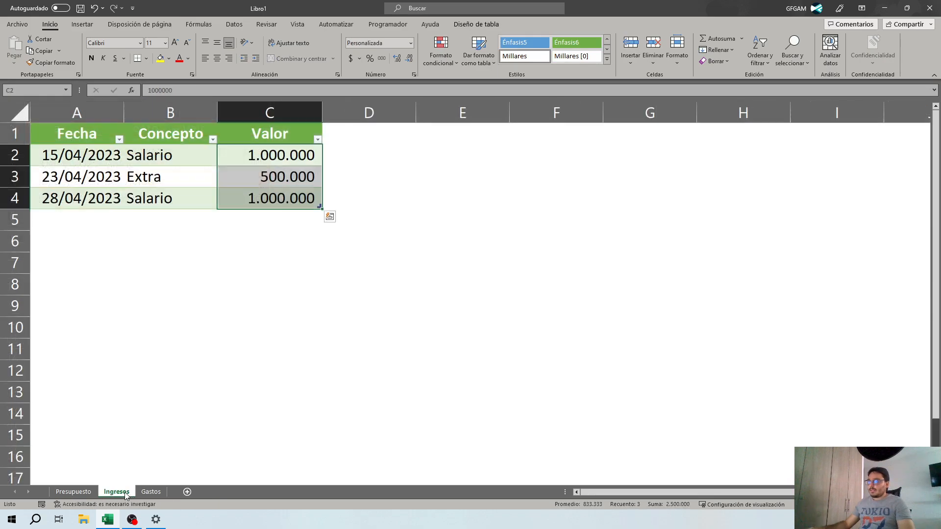
left_click(73, 492)
left_click(431, 222)
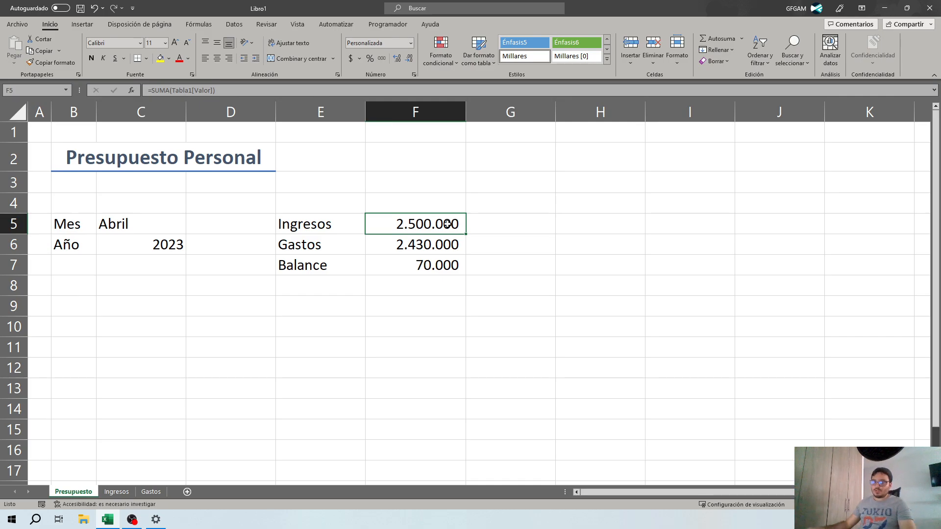
Add an income in row 5 of the Ingresos sheet: date 15/05/2023, concept Salario, value 1000000
left_click(116, 492)
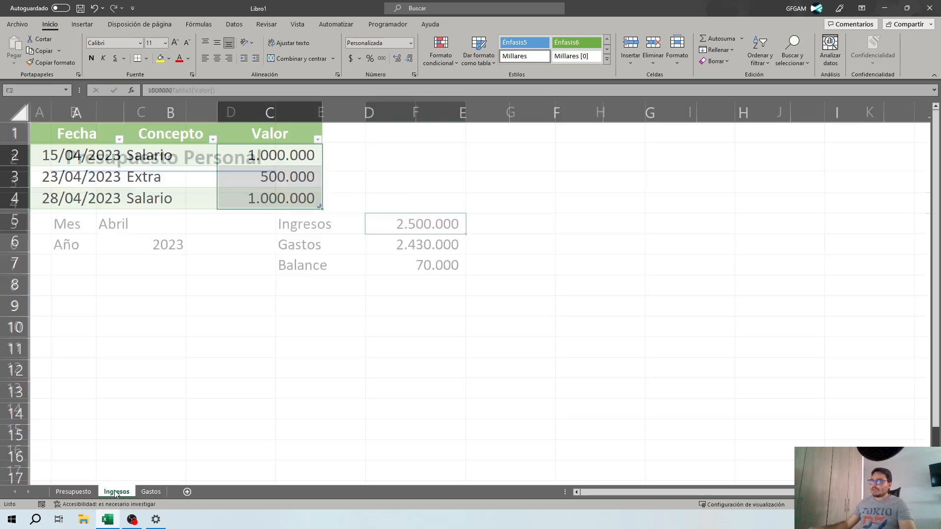
left_click(83, 225)
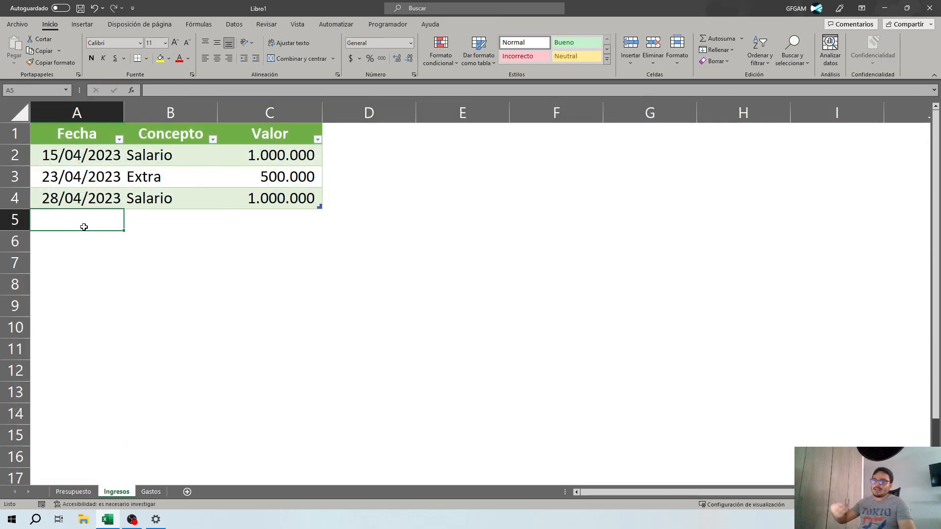
type("15")
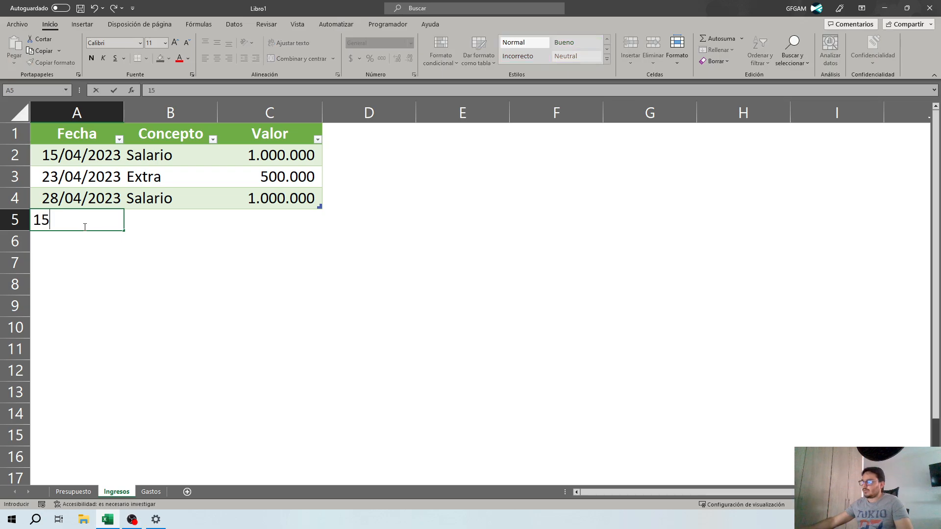
type("/05/202")
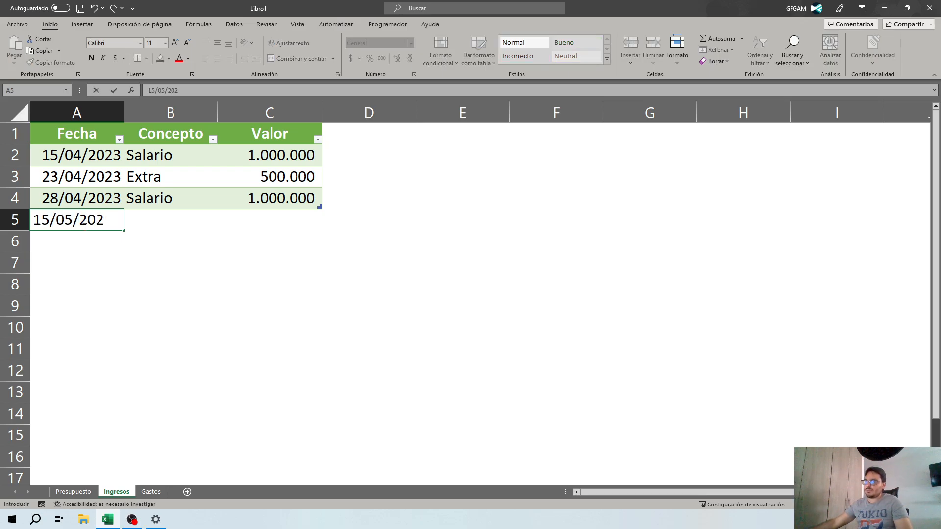
type("3")
key("Return")
key("Up")
key("Right")
type("Sala")
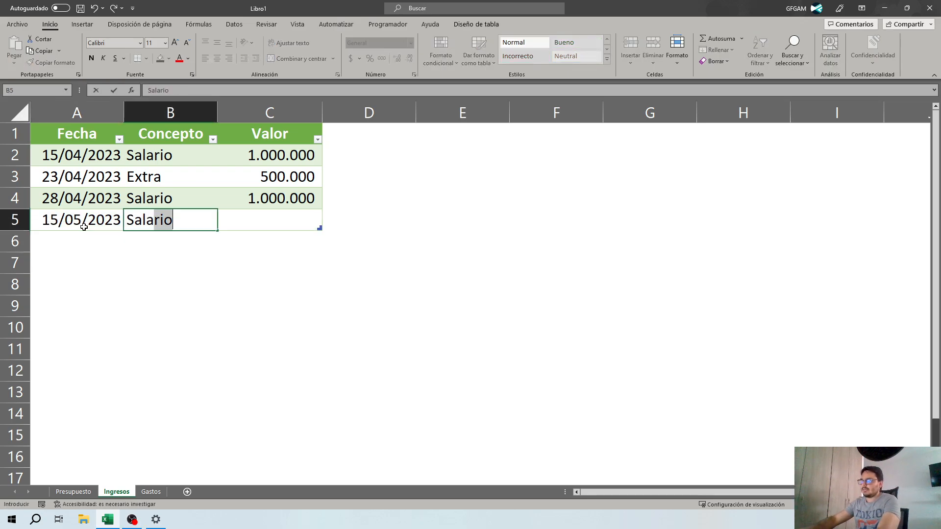
type("rio")
key("Tab")
type("10")
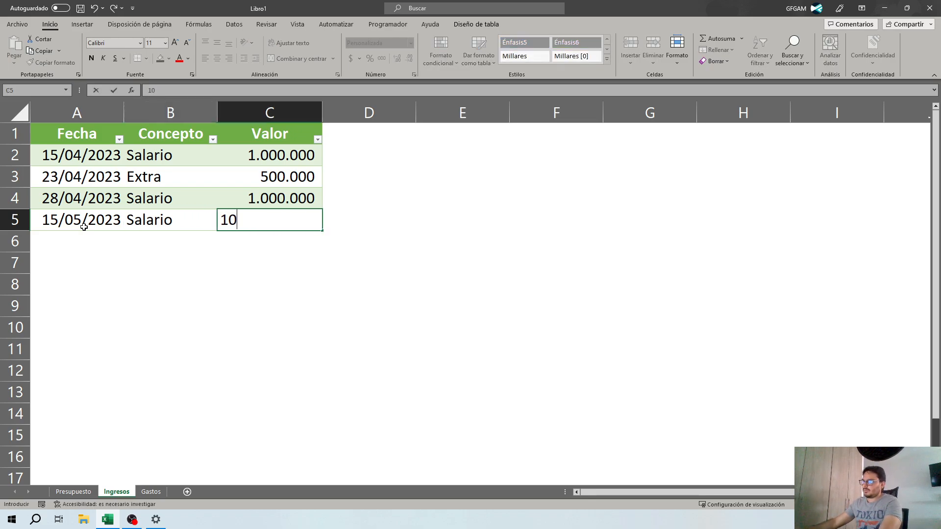
type("00000")
key("Return")
key("Up")
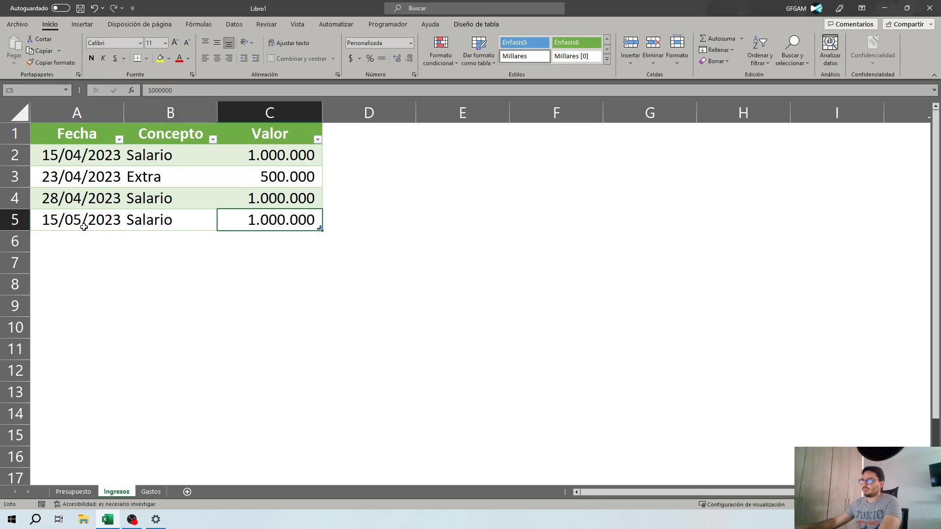
Review the Mes and Año cells on the Presupuesto sheet against the Ingresos, Gastos and Balance amounts
left_click(83, 491)
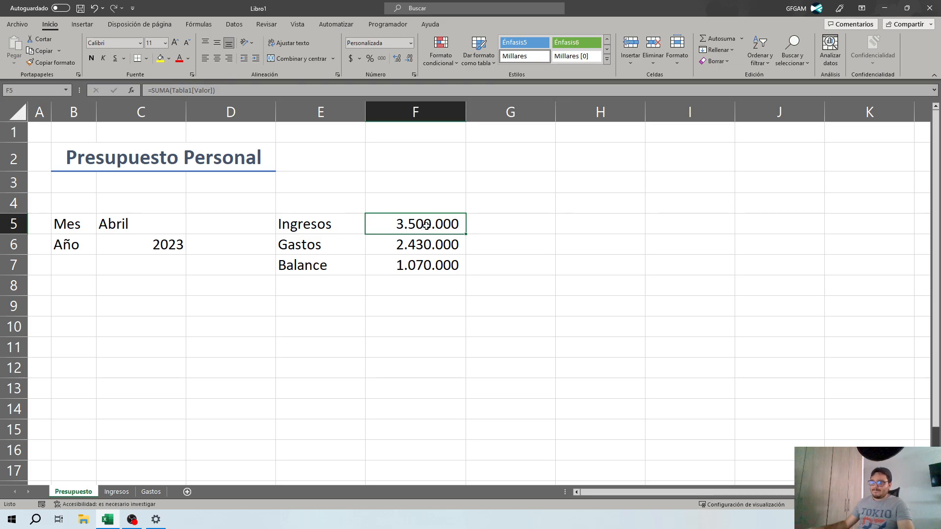
left_click(137, 226)
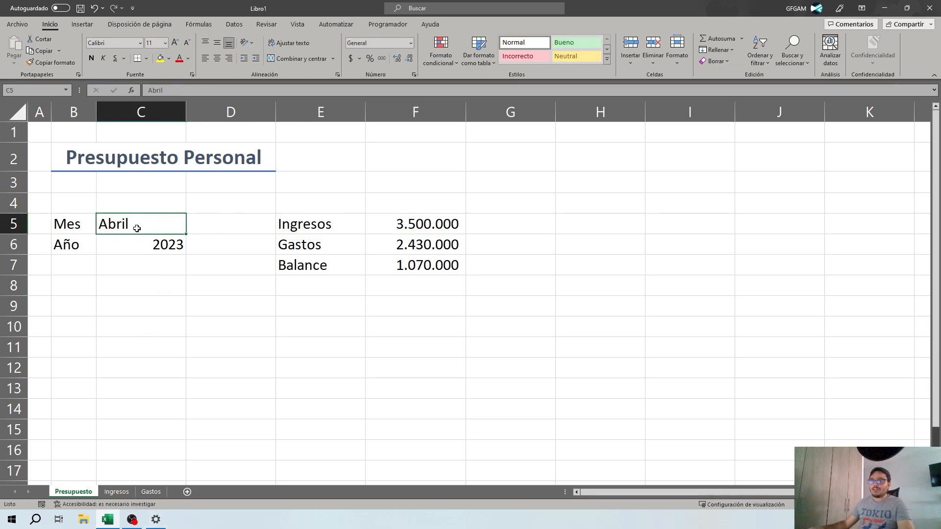
left_click(132, 244)
left_click(141, 219)
left_click(143, 239)
left_click(147, 210)
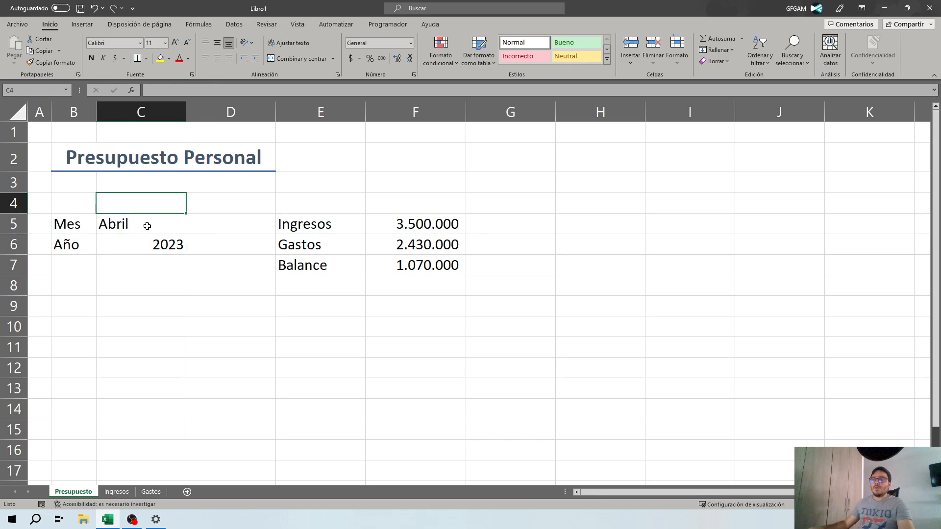
left_click(146, 227)
left_click(164, 245)
left_click(164, 225)
left_click(164, 244)
left_click(164, 223)
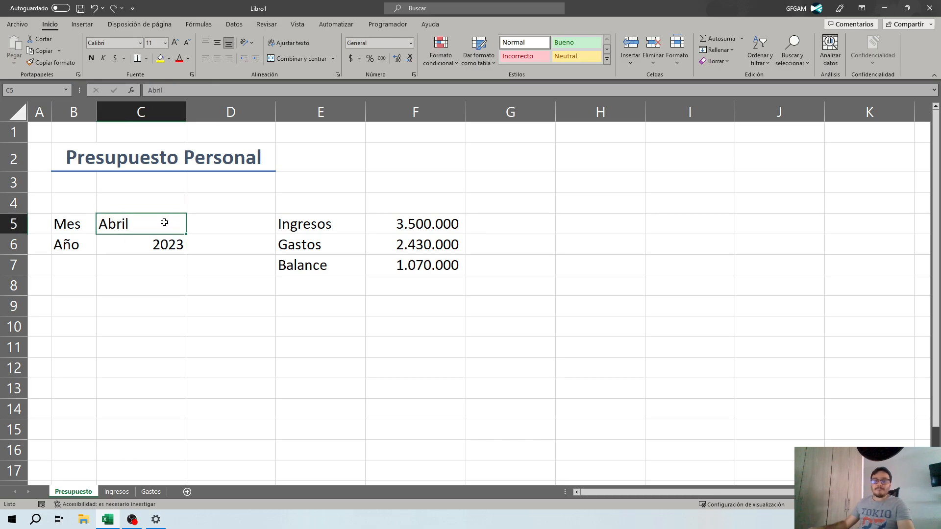
left_click(160, 244)
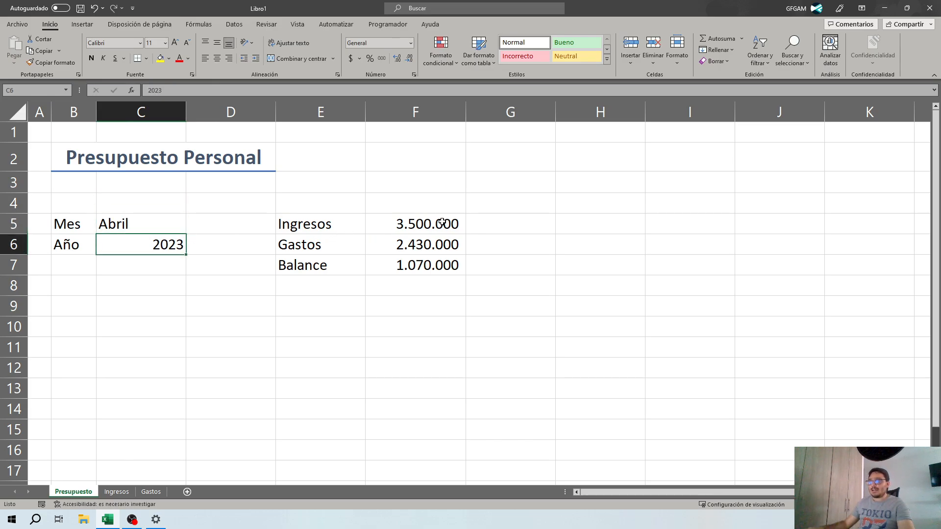
left_click(441, 244)
left_click(430, 267)
left_click_drag(317, 222, 453, 219)
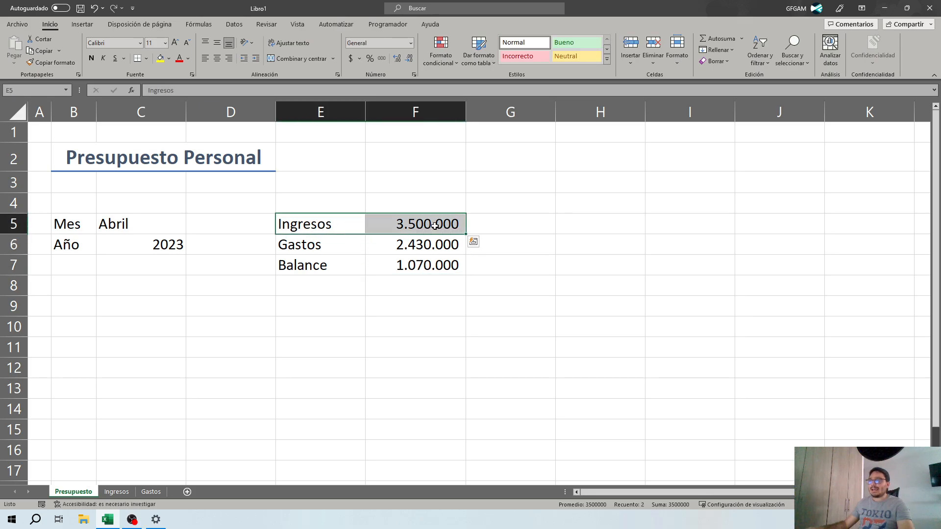
Compare the April values in the Ingresos table with the value of the May salary row
left_click(113, 492)
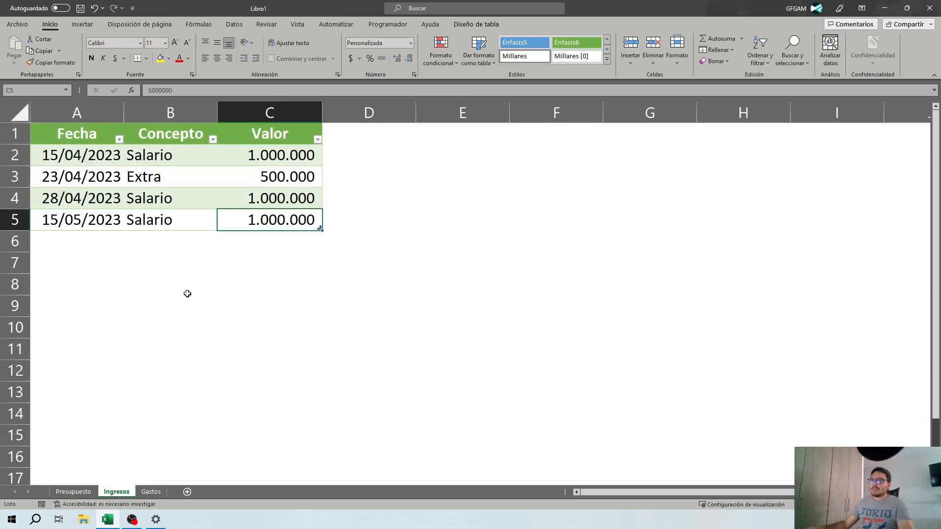
left_click_drag(271, 164, 269, 198)
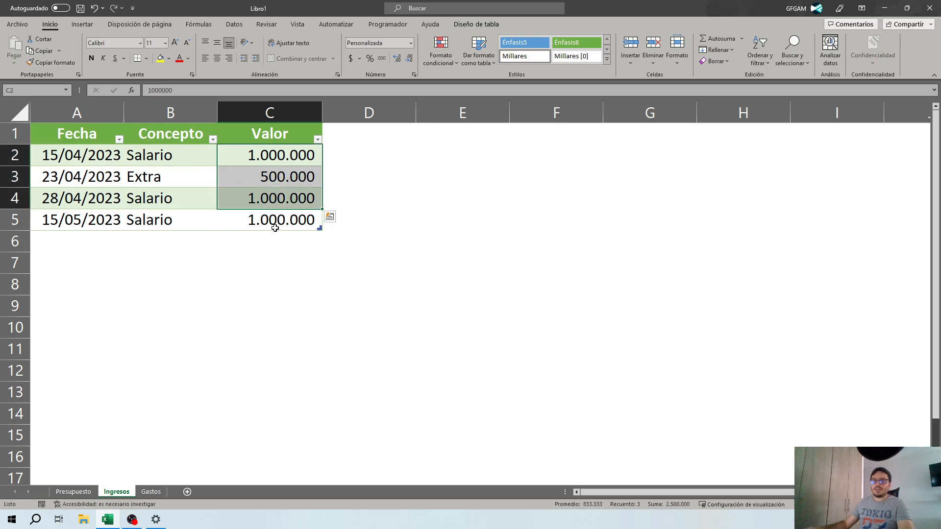
left_click(278, 219)
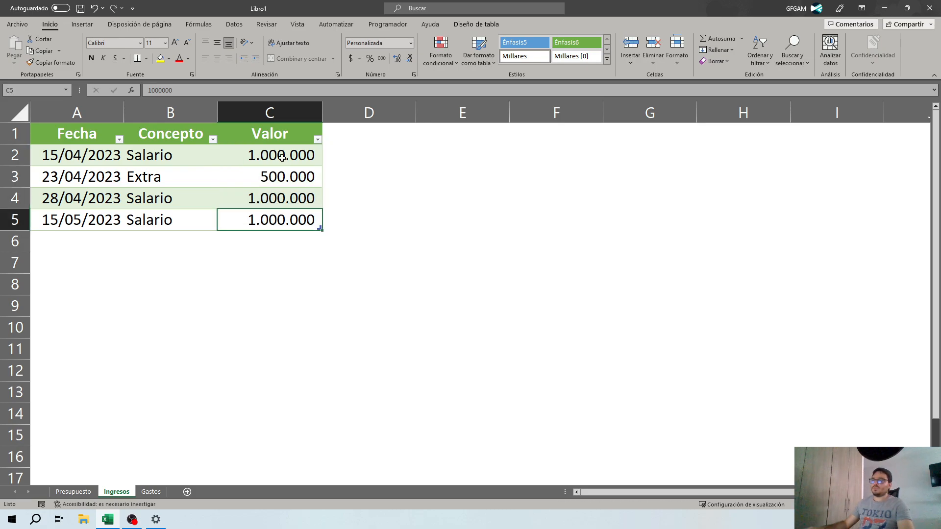
left_click_drag(282, 149, 280, 206)
left_click(273, 219)
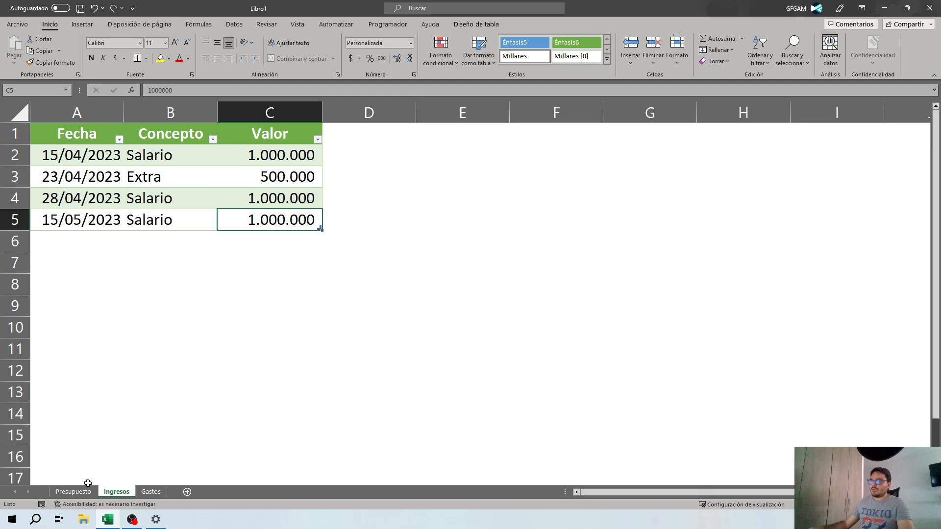
Replace the month name in cell C5 of the Presupuesto sheet with the month number 4
left_click(83, 491)
left_click(149, 231)
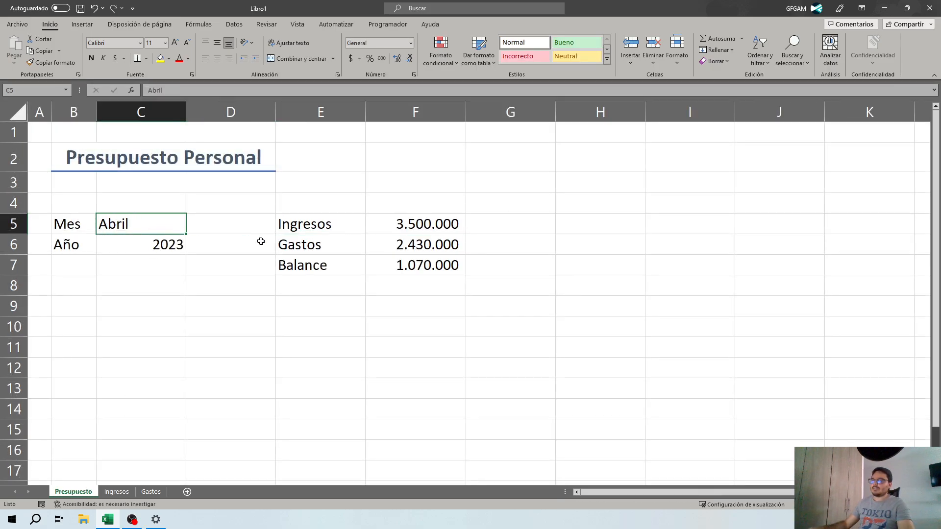
type("May")
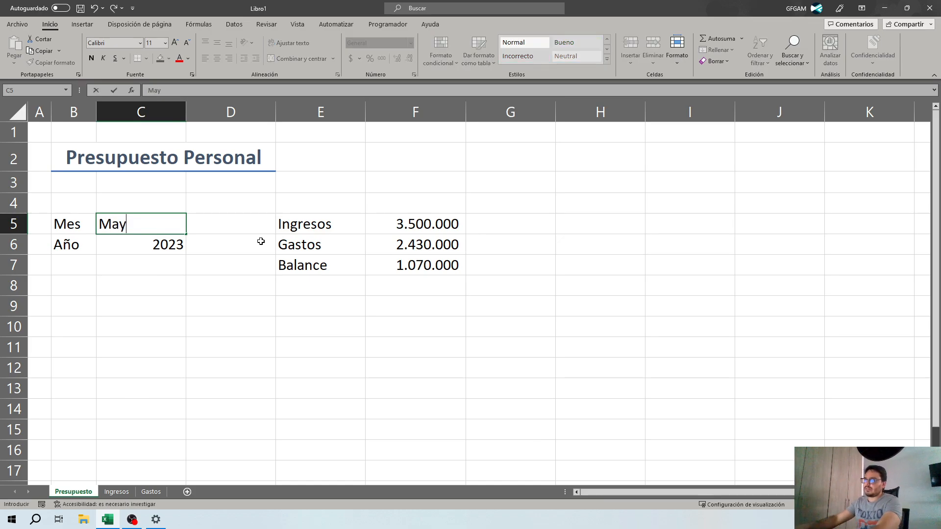
key("Escape")
type("4")
key("Return")
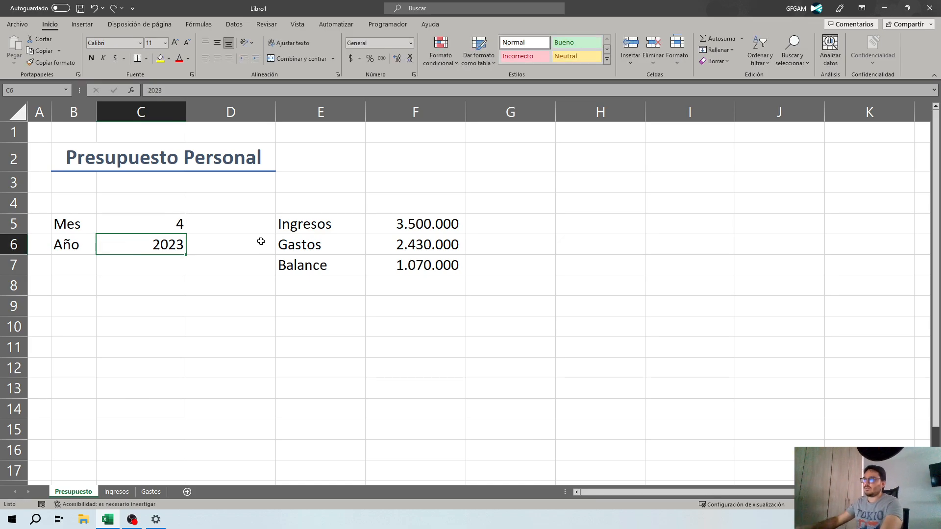
key("Up")
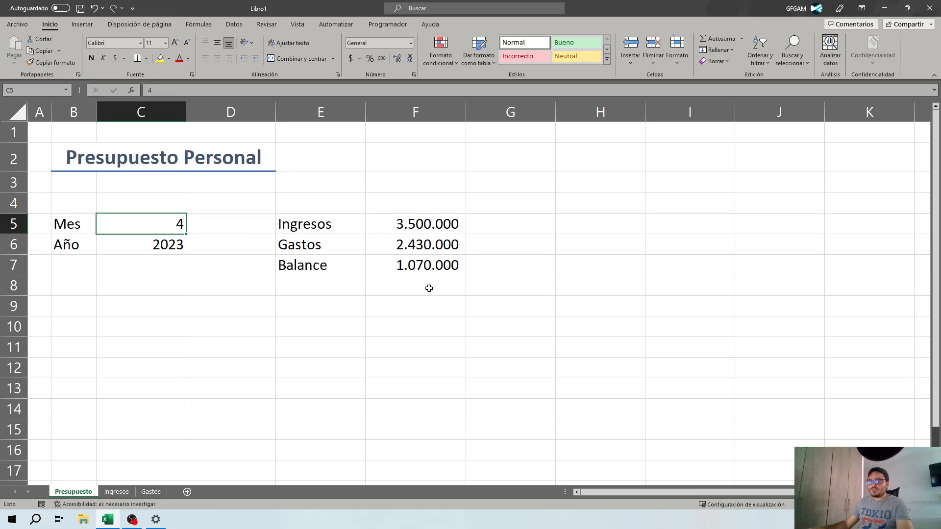
Set the Mes value in cell C5 to 5
left_click(165, 241)
left_click(169, 224)
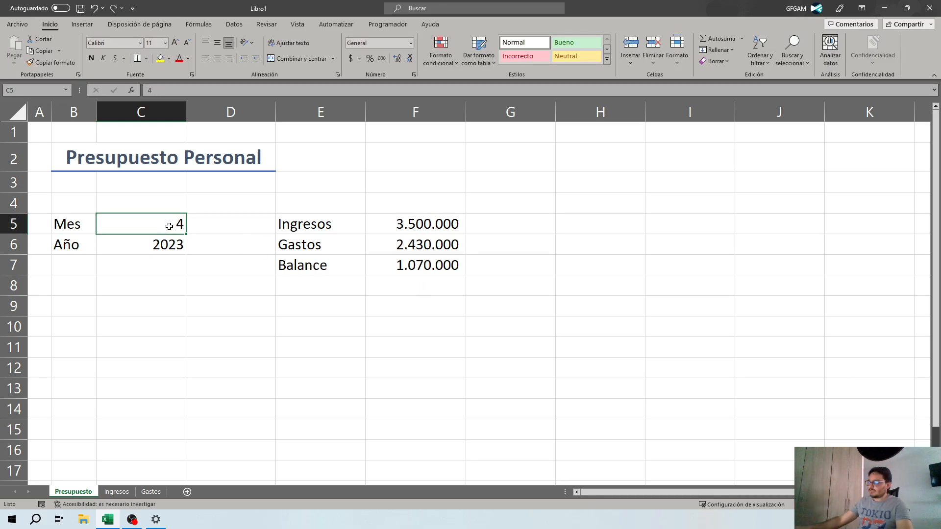
type("5")
key("Return")
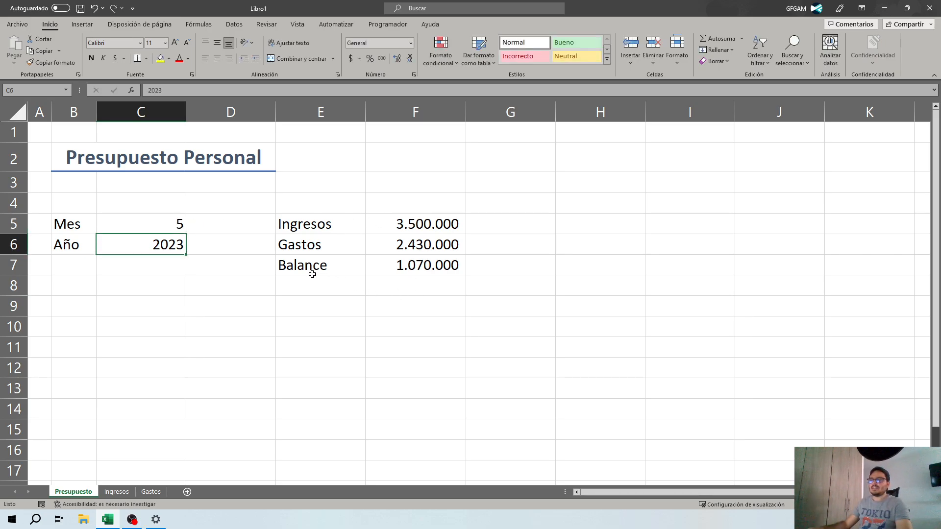
left_click(159, 219)
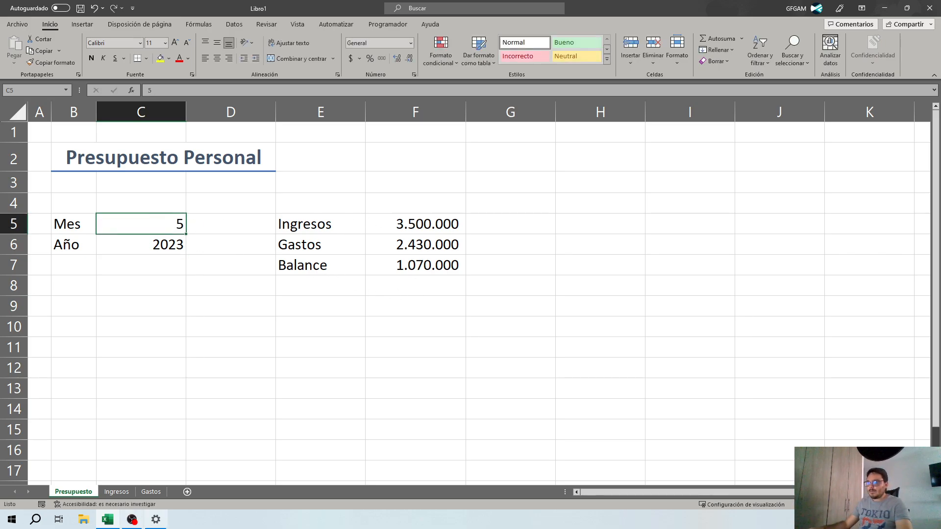
Add an expense in row 8 of the Gastos sheet: date 05/05/23, concept Cuota Apt, value 1000000
left_click(151, 492)
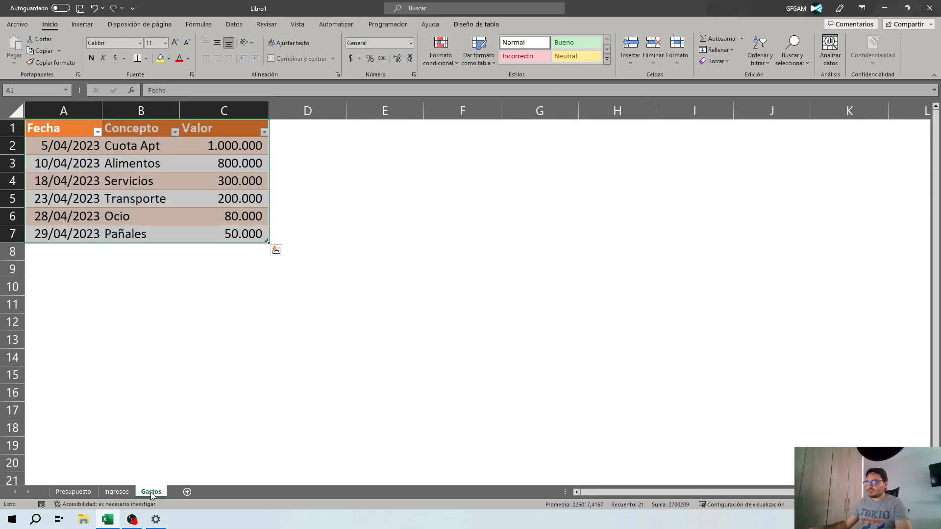
left_click(75, 255)
type("05/0")
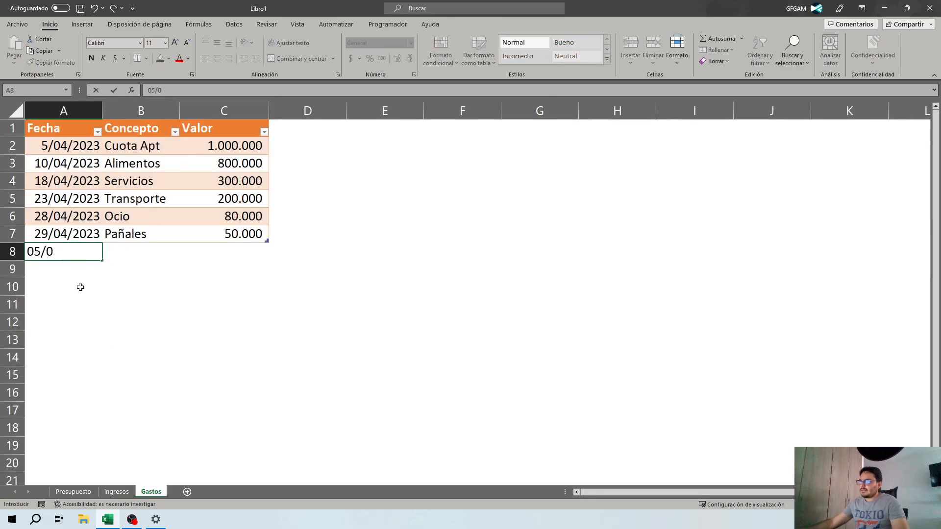
type("5/23")
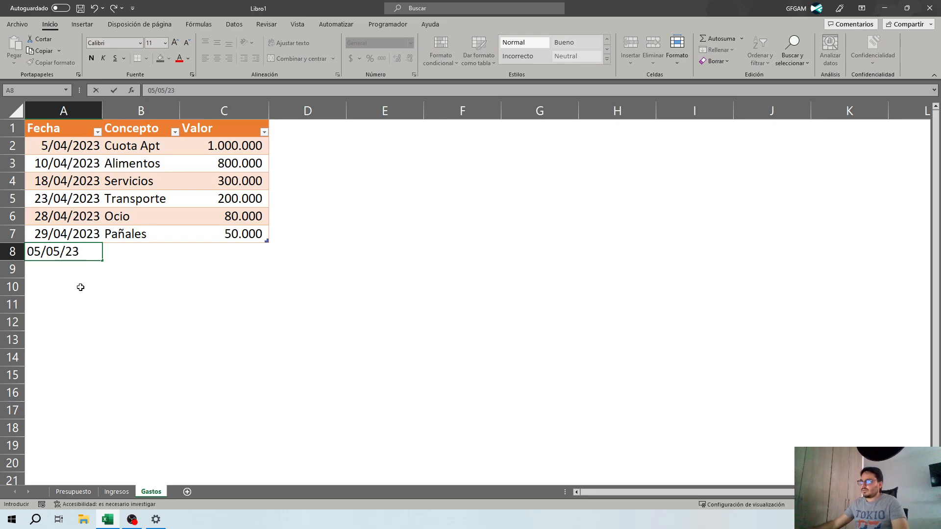
key("Tab")
type("Cu")
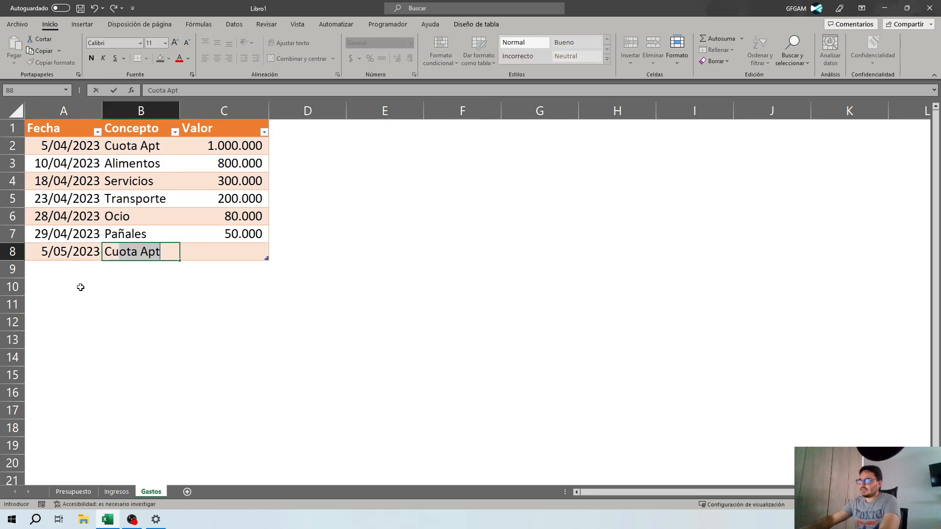
key("Tab")
type("1.000.0")
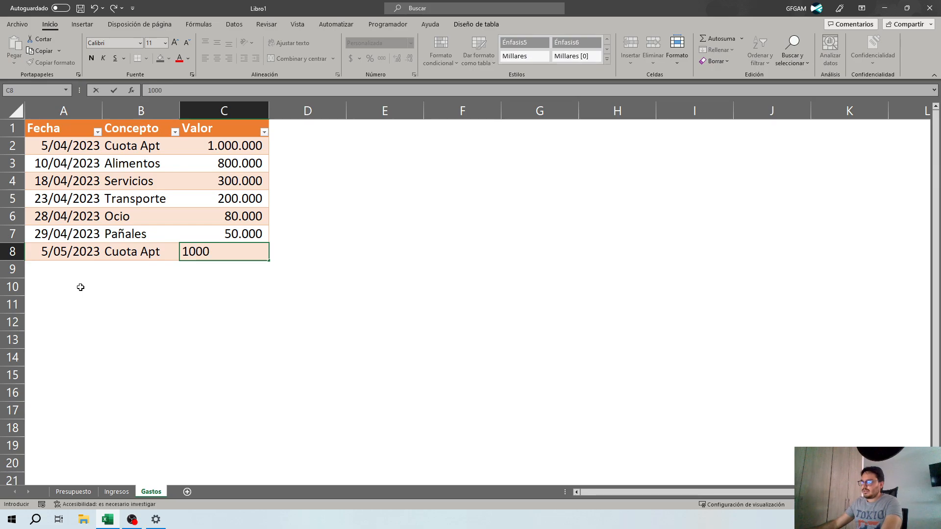
type("00")
key("Return")
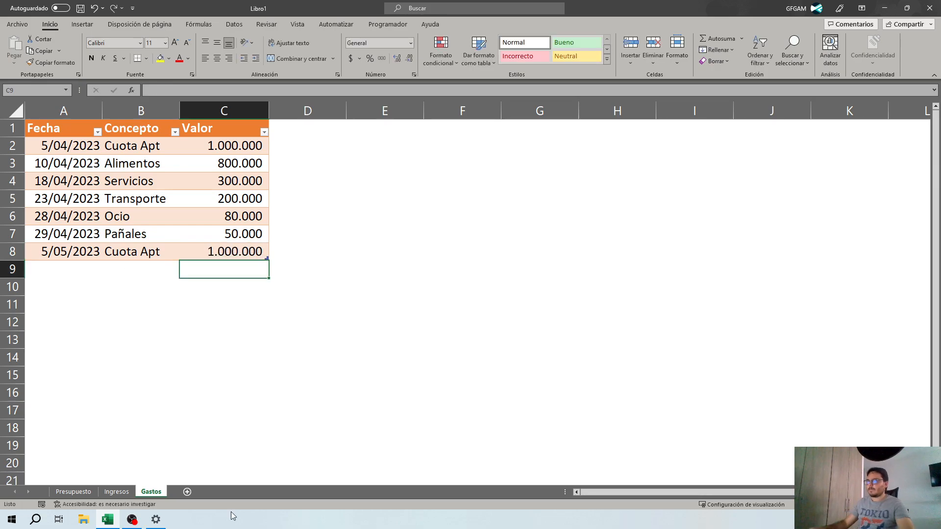
Check the Gastos total and its formula in cell F6 of the Presupuesto sheet
left_click(116, 492)
left_click(73, 492)
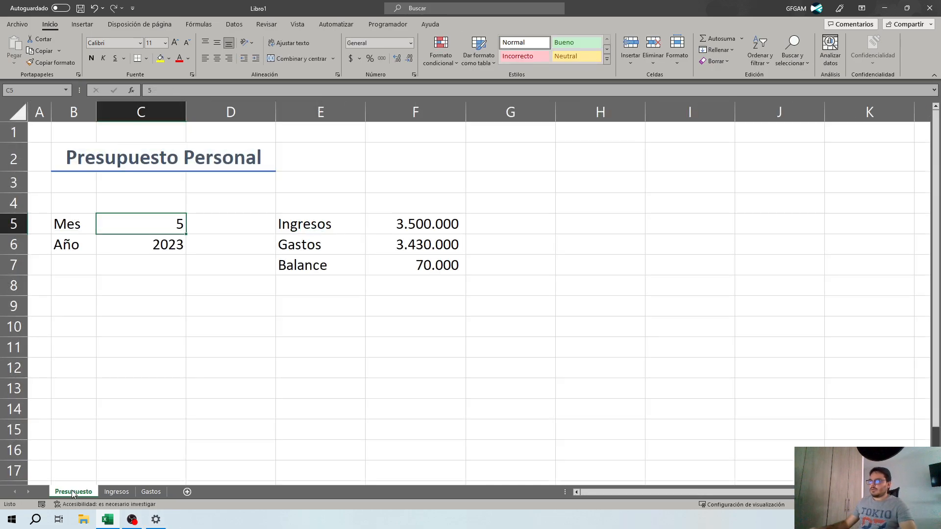
left_click(403, 246)
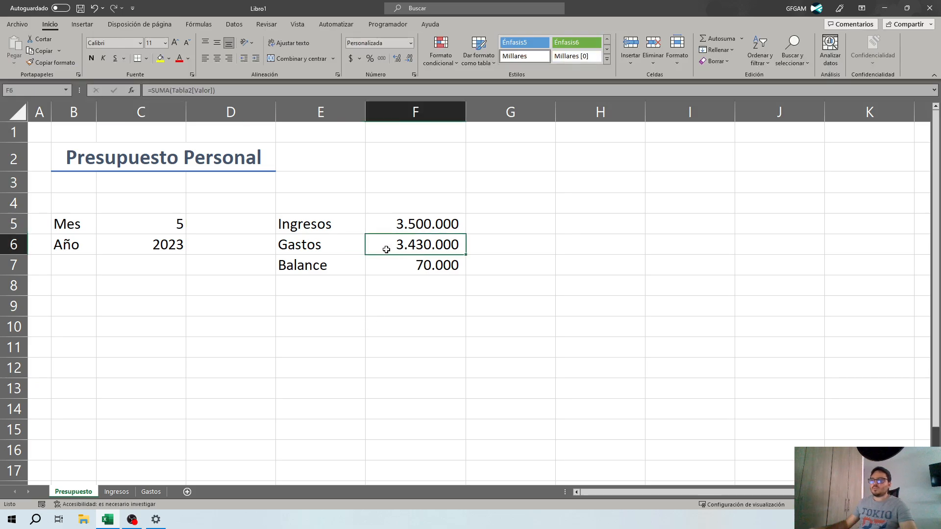
Switch the Mes value in cell C5 to 4 and back to 5 to test the totals' response
left_click(183, 227)
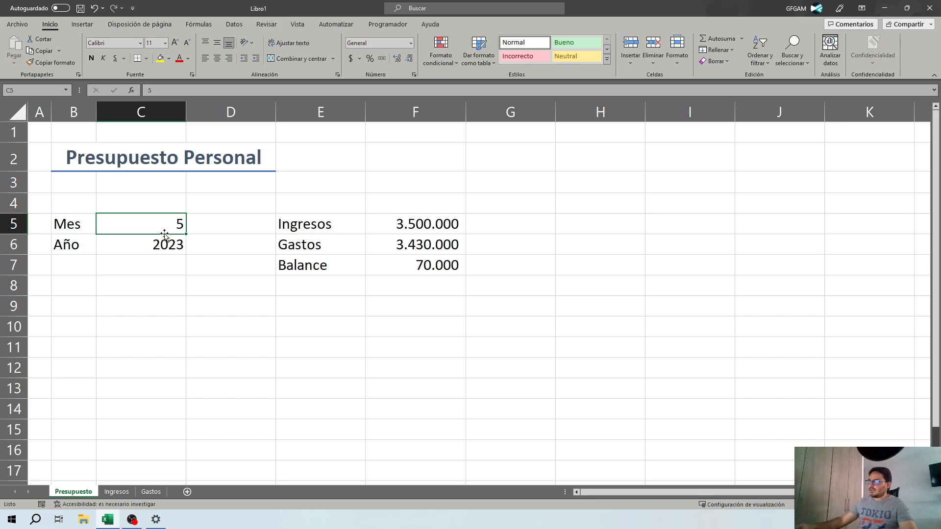
type("4")
key("Return")
key("Up")
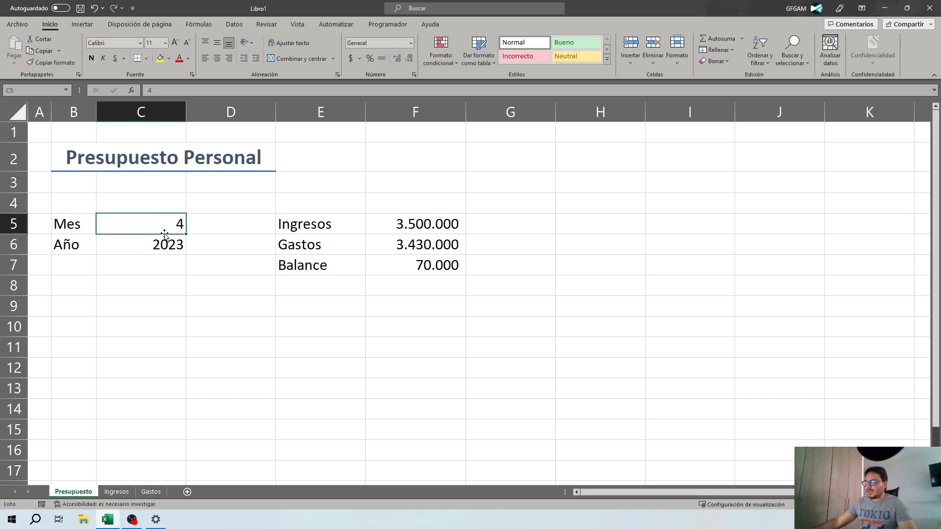
type("5")
key("Return")
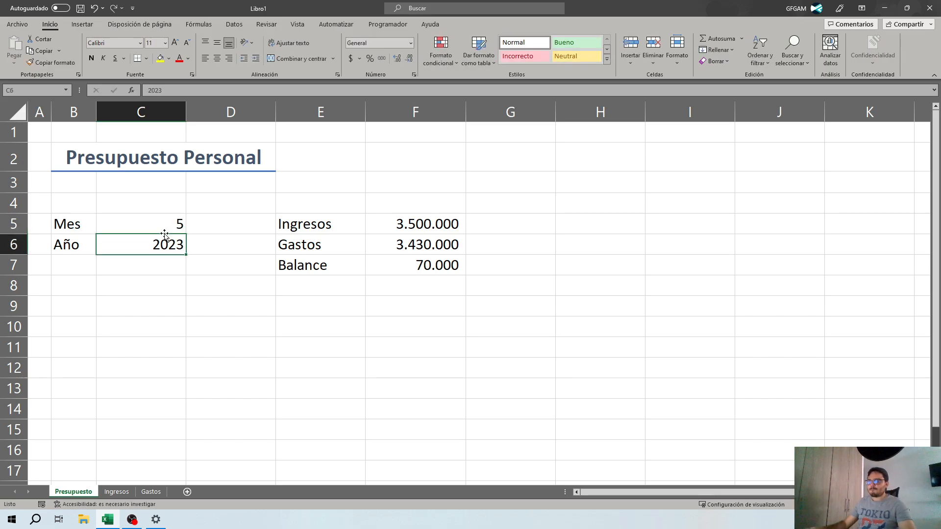
Check the formulas behind the Ingresos and Gastos totals in cells F5 and F6
left_click(419, 225)
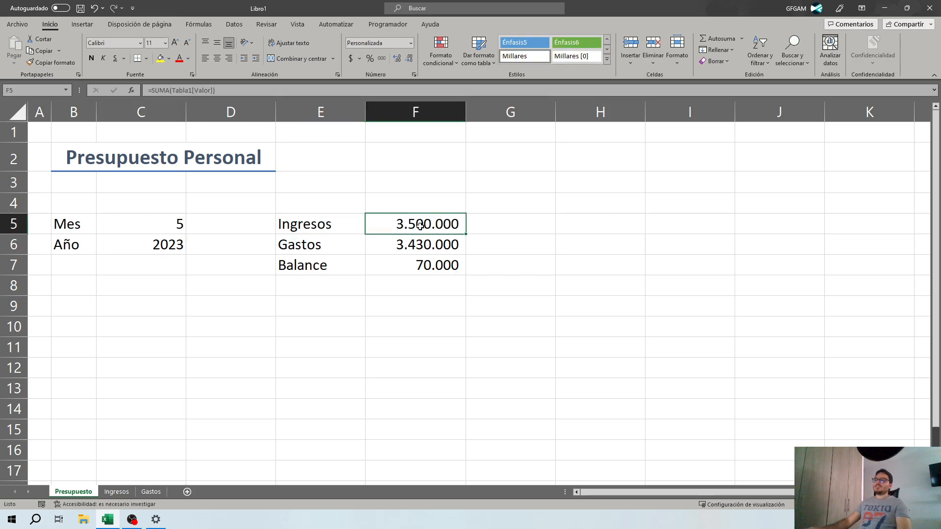
left_click(409, 250)
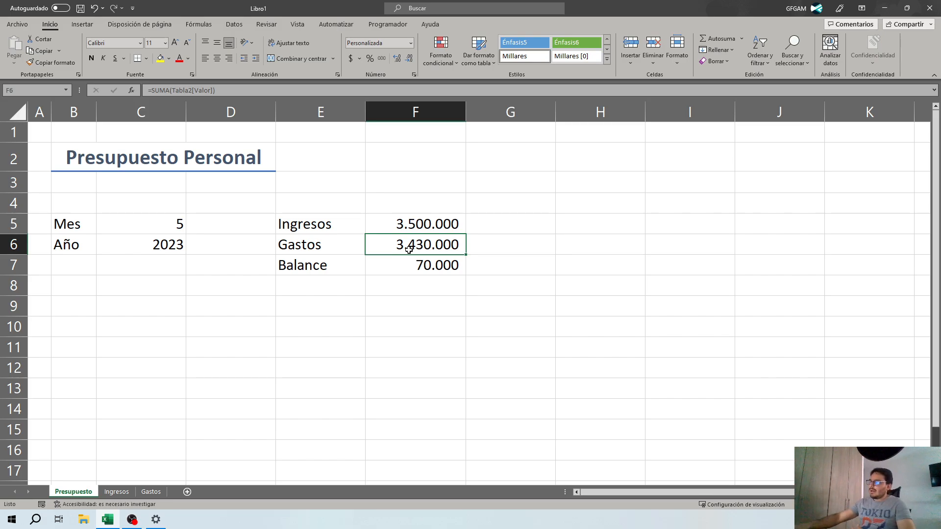
key("Up")
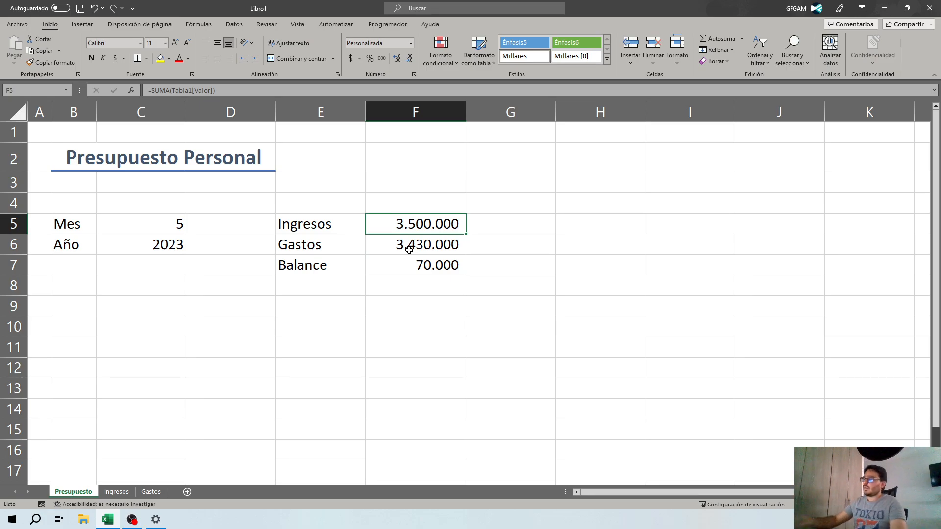
key("BackSpace")
type("=SUMA")
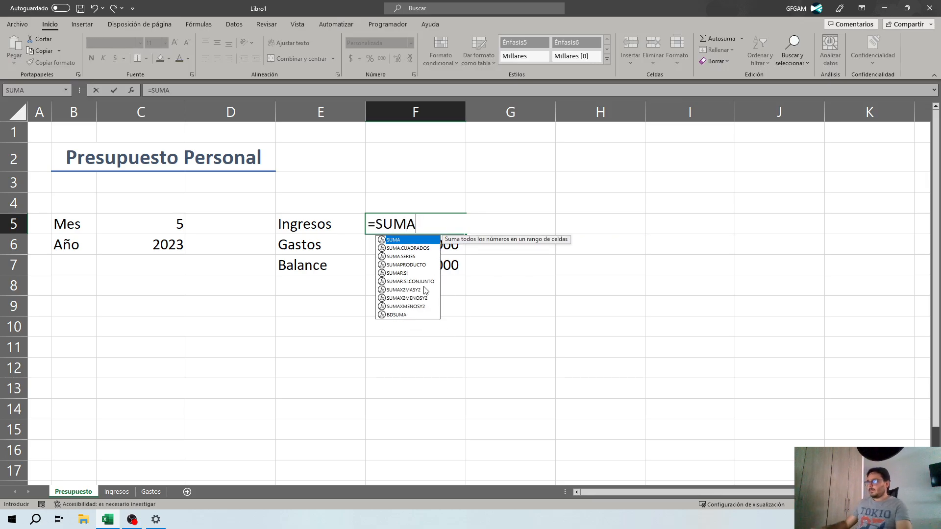
left_click(407, 274)
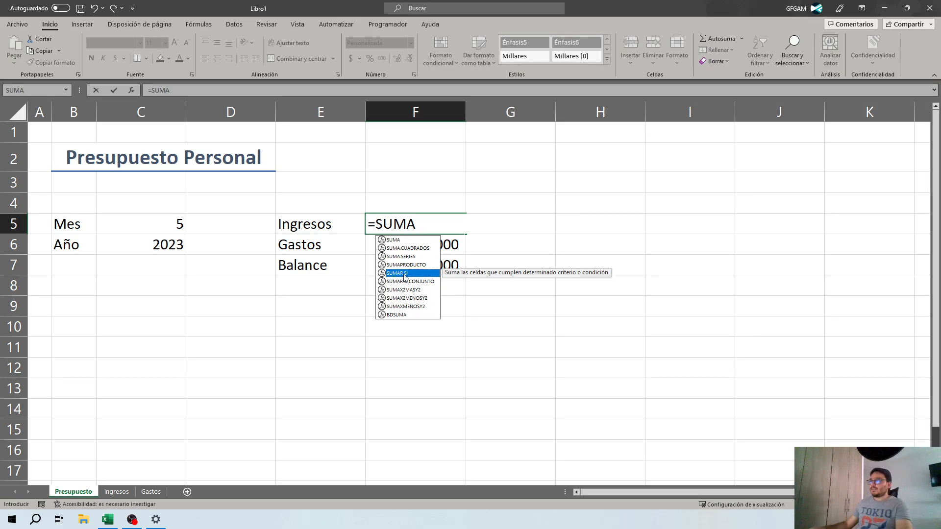
double_click(404, 273)
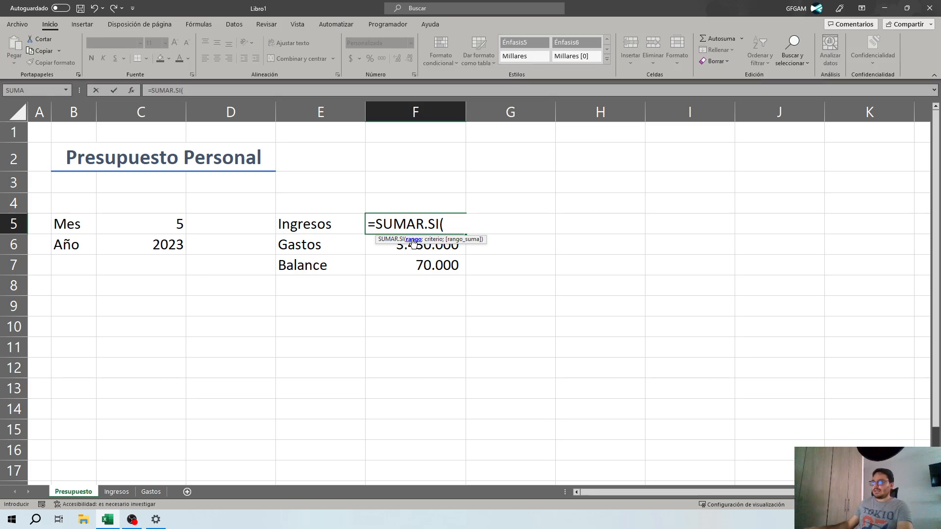
left_click(123, 493)
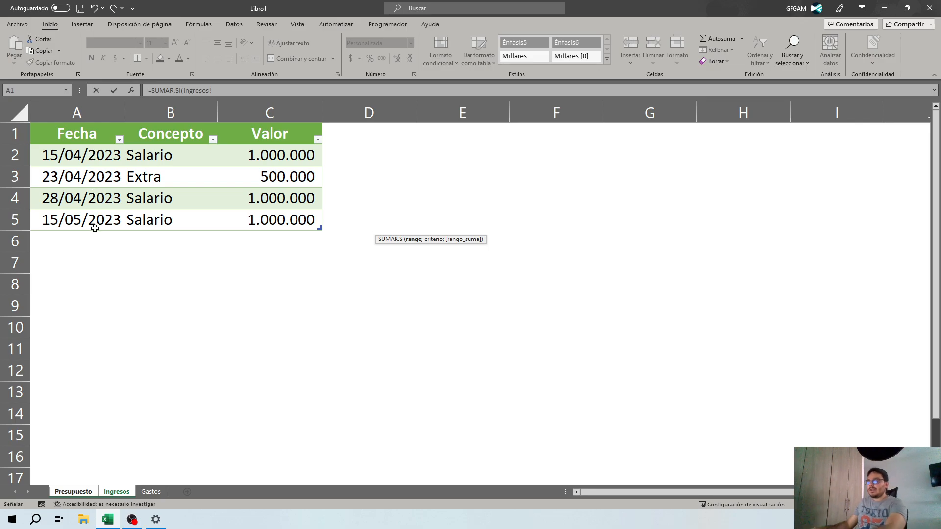
key("Escape")
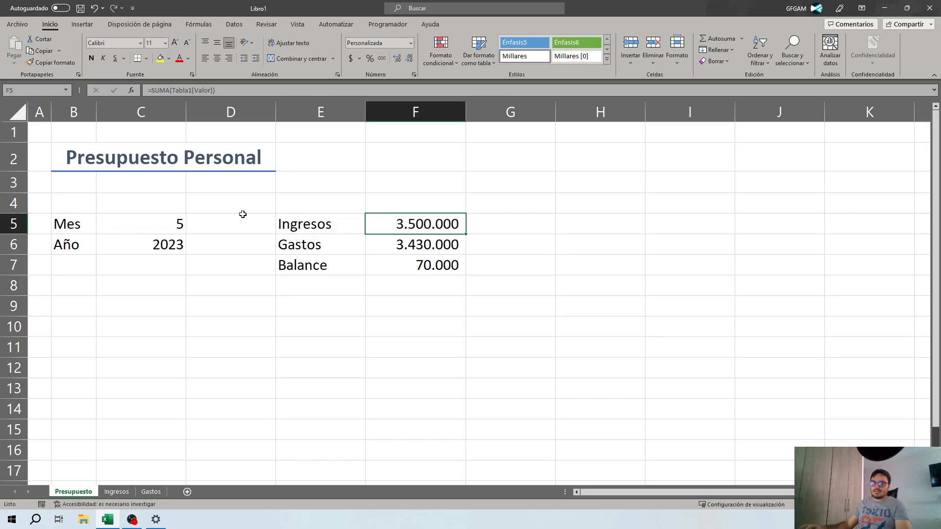
Open the Ingresos sheet
left_click(112, 492)
left_click(61, 492)
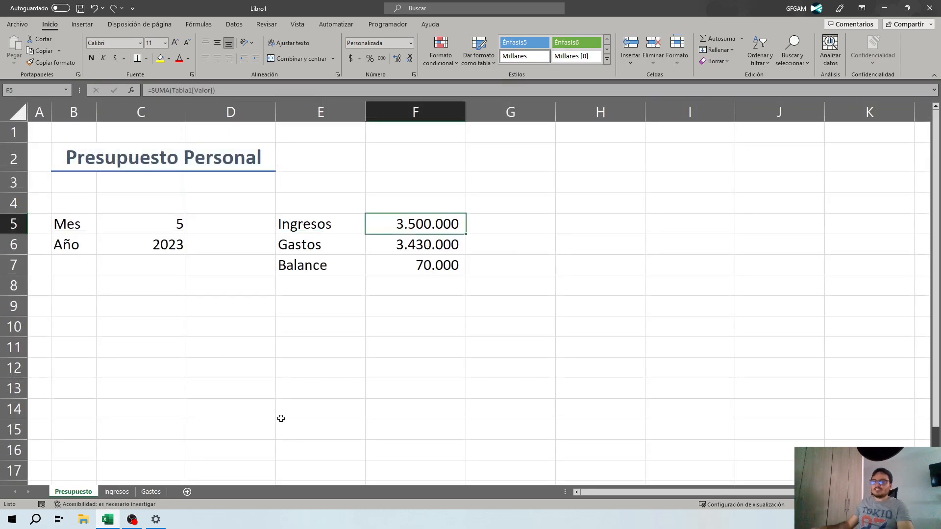
left_click(117, 492)
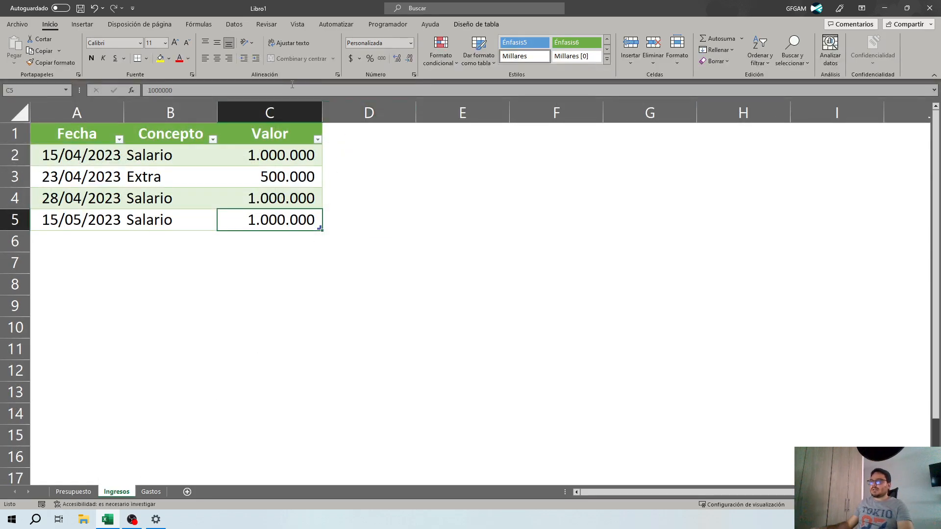
left_click(271, 112)
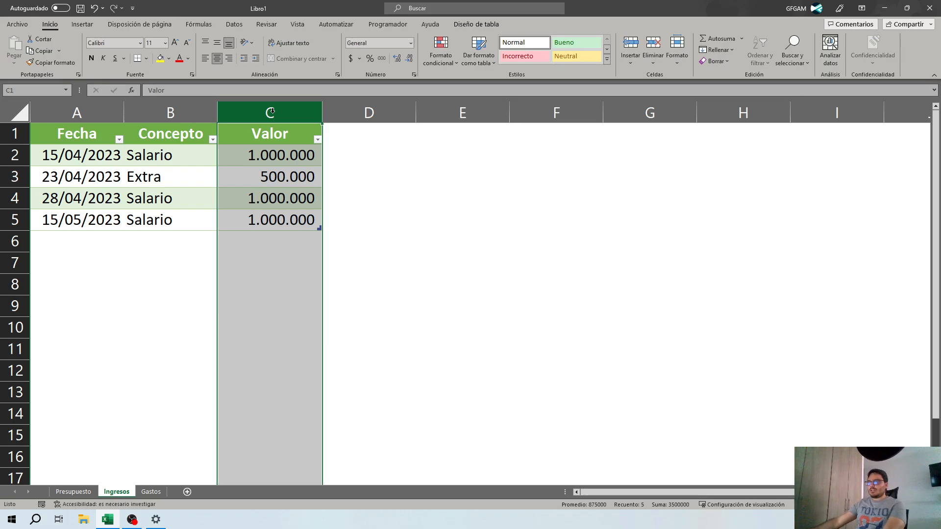
key("ctrl+plus")
key("ctrl+plus")
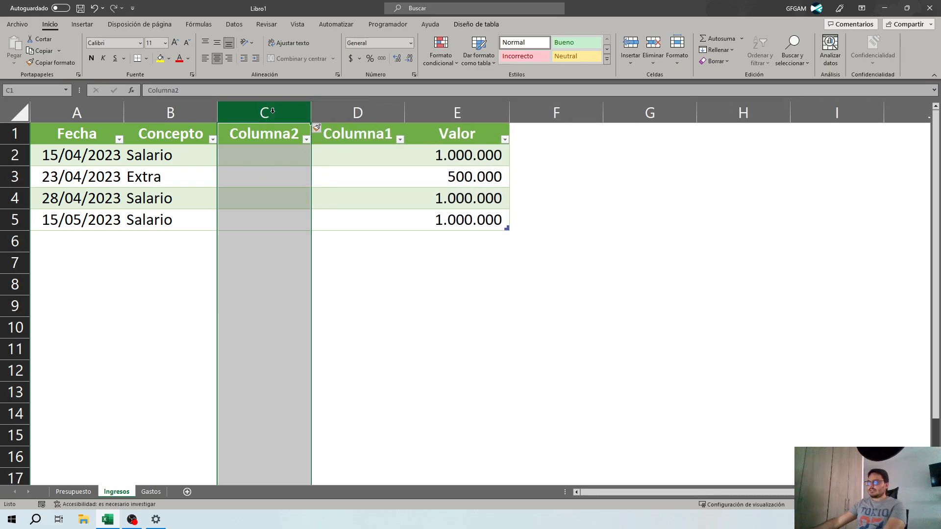
key("ctrl+z")
key("ctrl+minus")
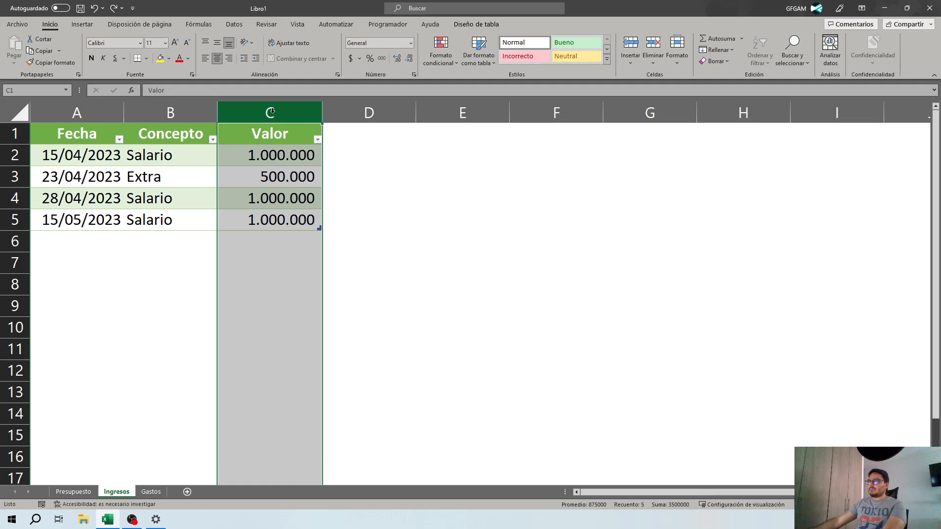
Insert two empty columns between Concepto and Valor in the Ingresos table
key("ctrl+plus")
left_click(328, 110)
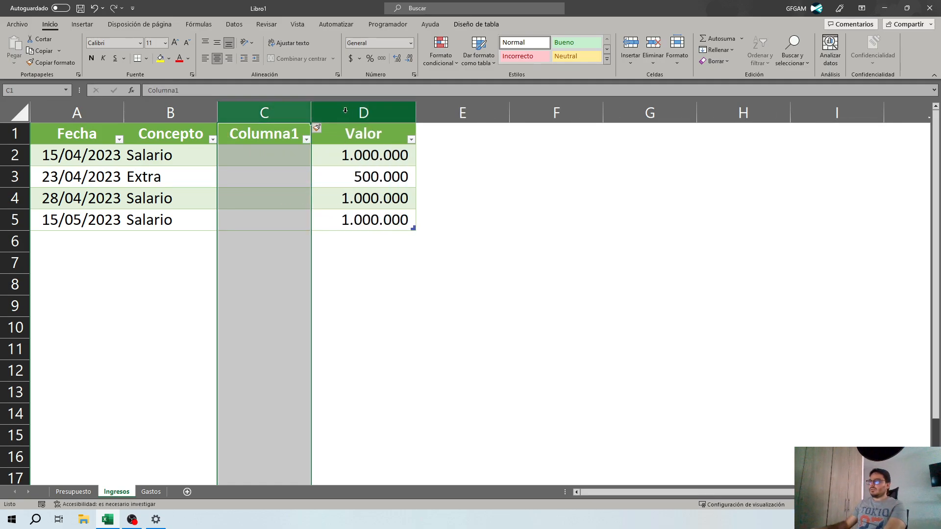
right_click(356, 114)
left_click(416, 210)
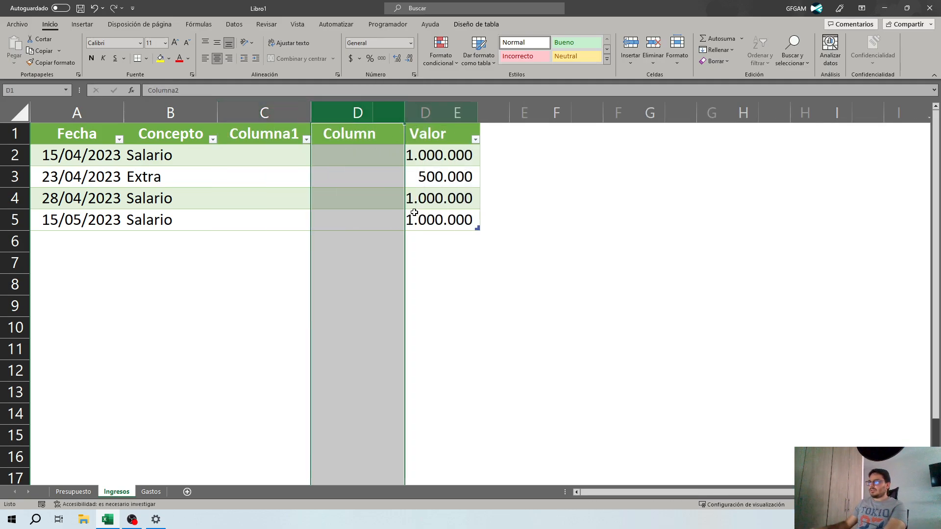
Name the two new Ingresos table columns Mes in C1 and Año in D1
left_click(261, 174)
left_click(278, 141)
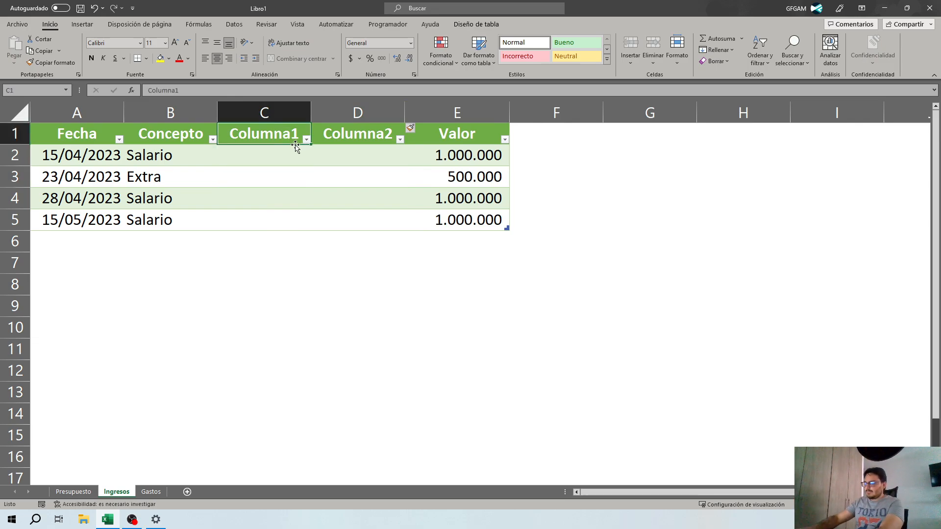
type("Mes")
key("Tab")
type("A")
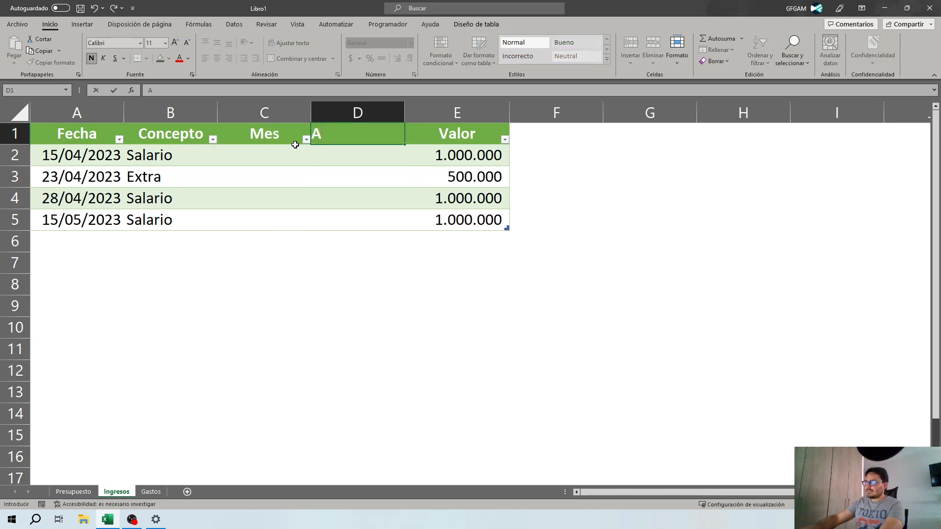
type("ño")
key("Return")
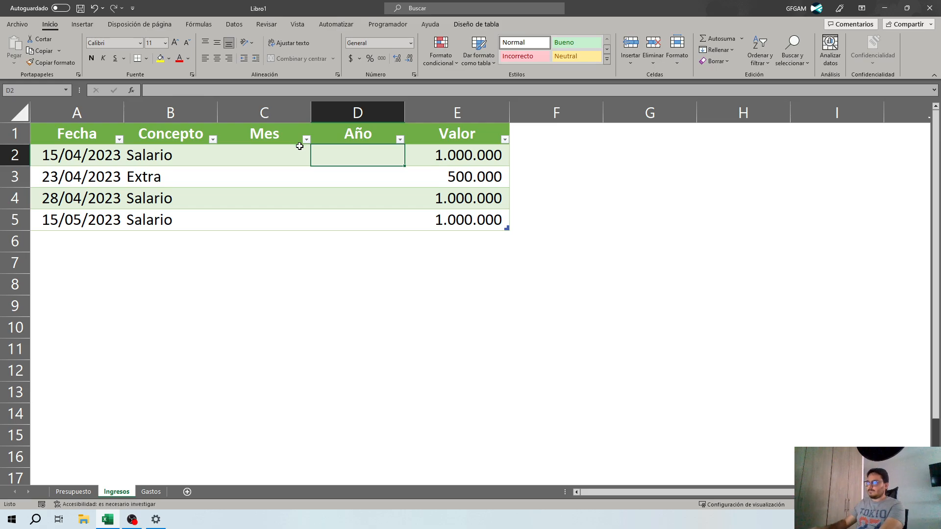
Insert two empty columns between Concepto and Valor in the table on the Gastos sheet
left_click(151, 491)
right_click(225, 111)
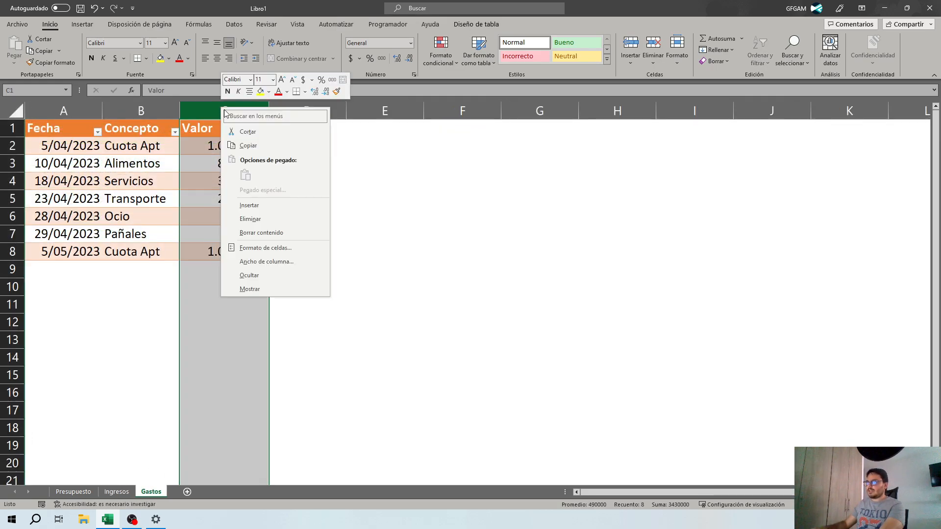
left_click(279, 204)
left_click(284, 108)
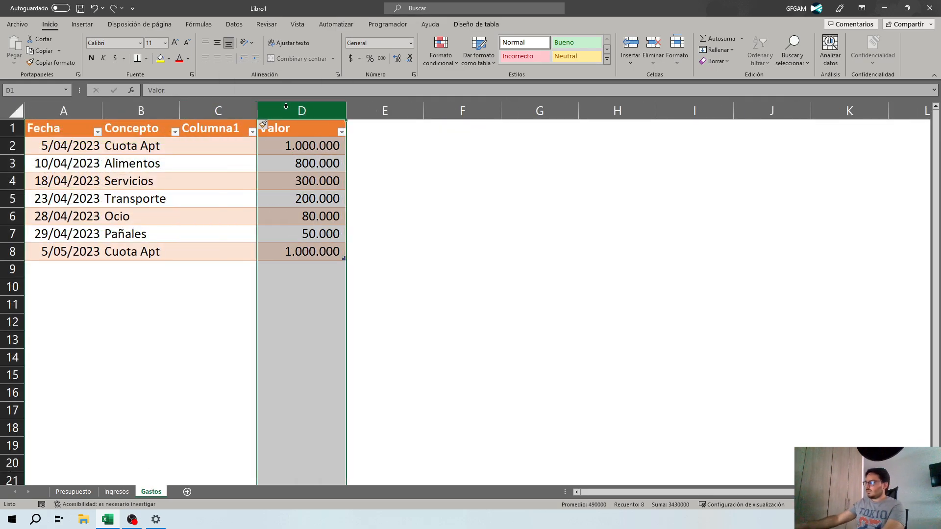
key("ctrl+plus")
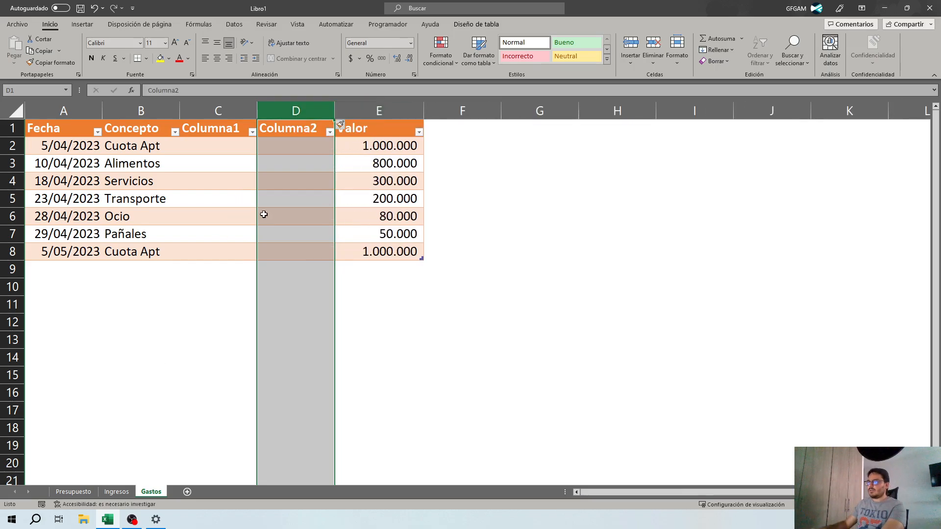
Name the two new Gastos table columns Mes in C1 and Año in D1
left_click(233, 129)
type("Mes")
key("Tab")
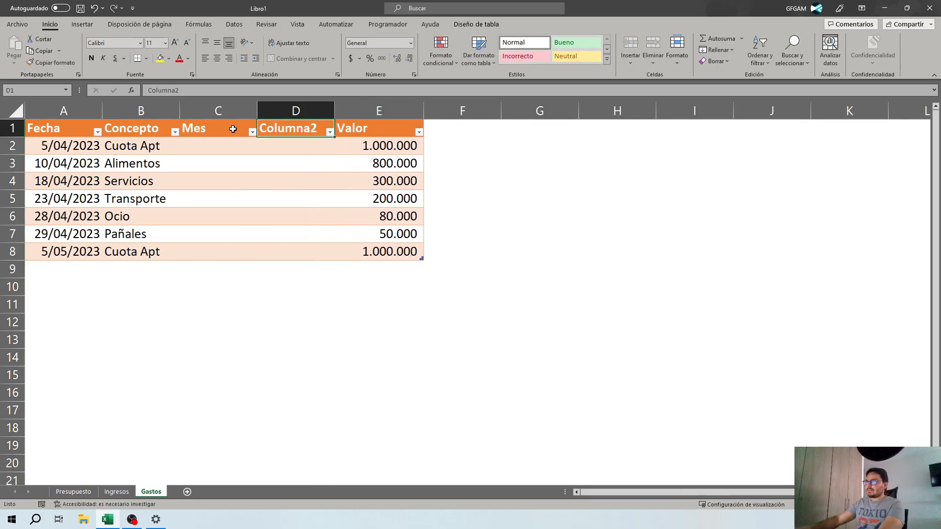
type("Año")
key("Return")
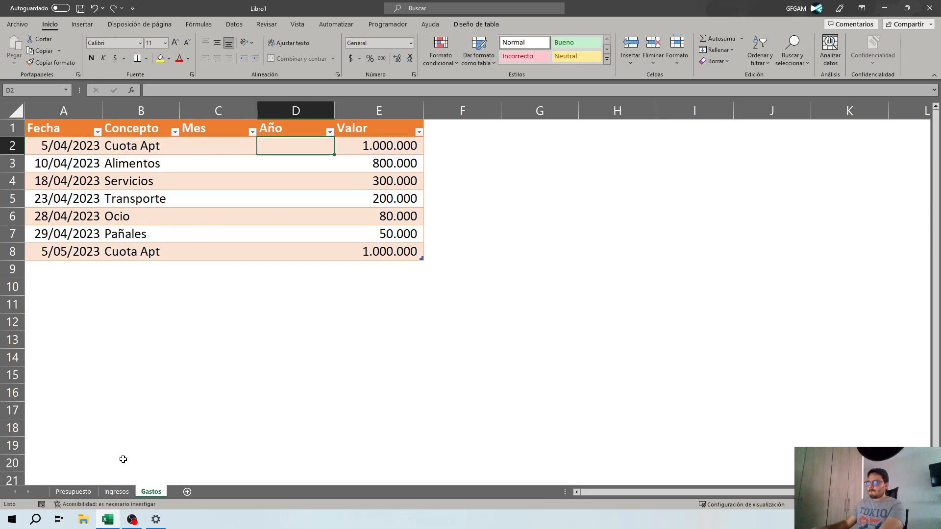
left_click(116, 491)
left_click(273, 162)
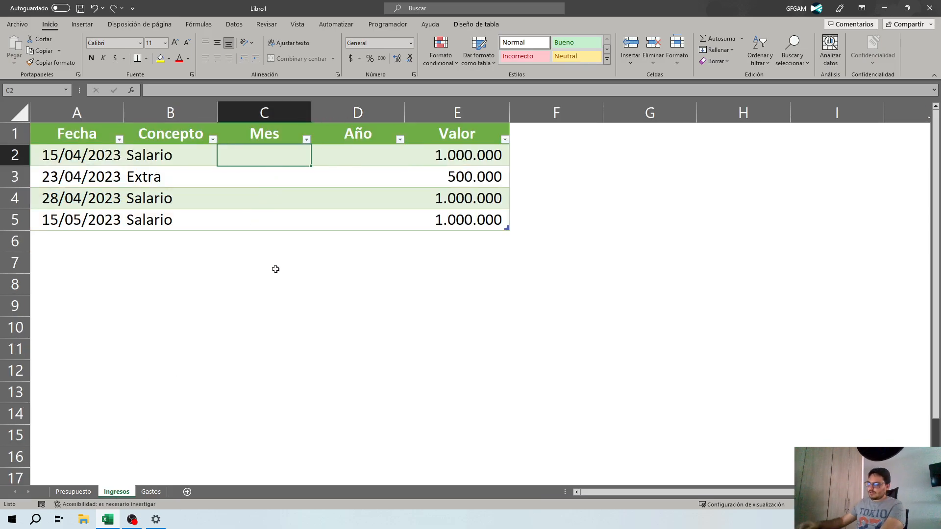
type("=")
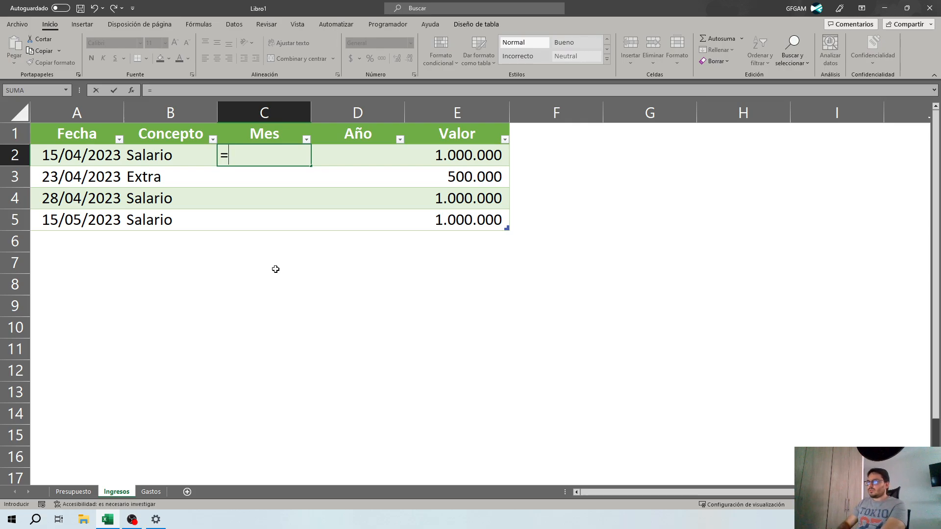
type("ME")
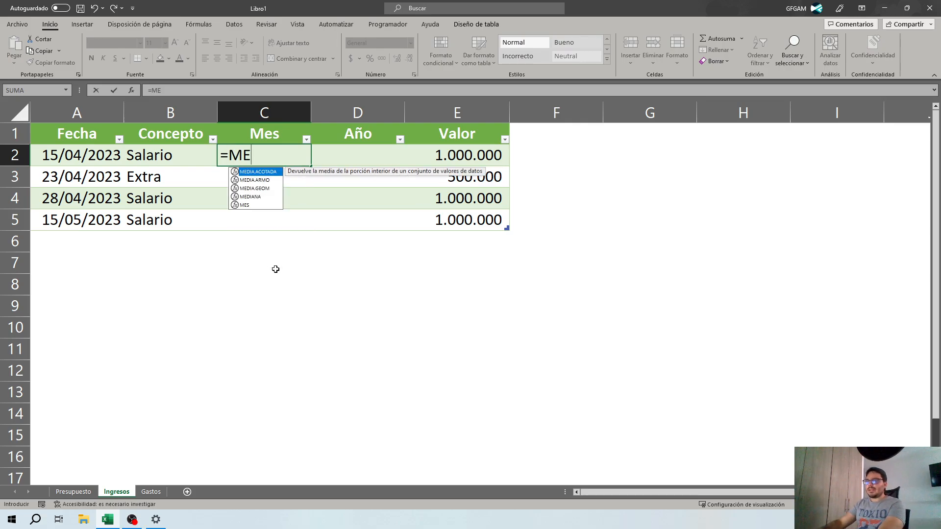
type("S(")
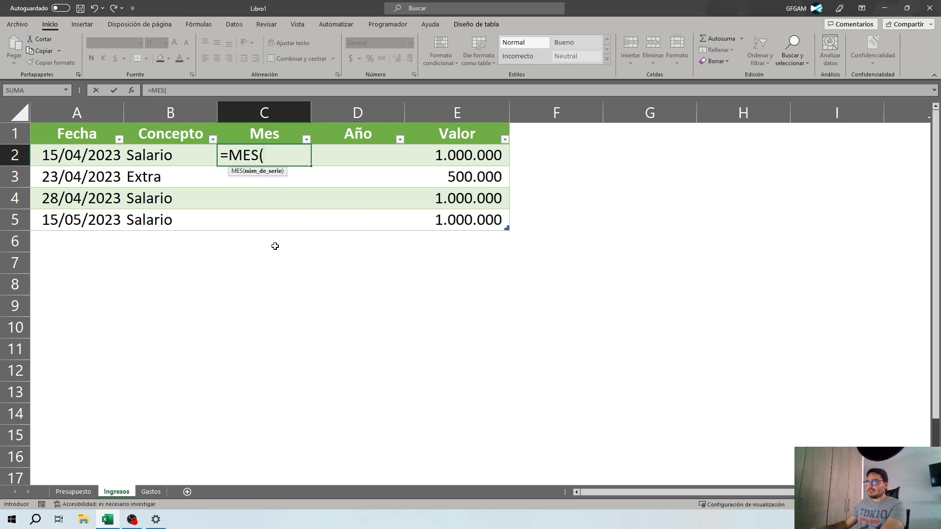
left_click(64, 162)
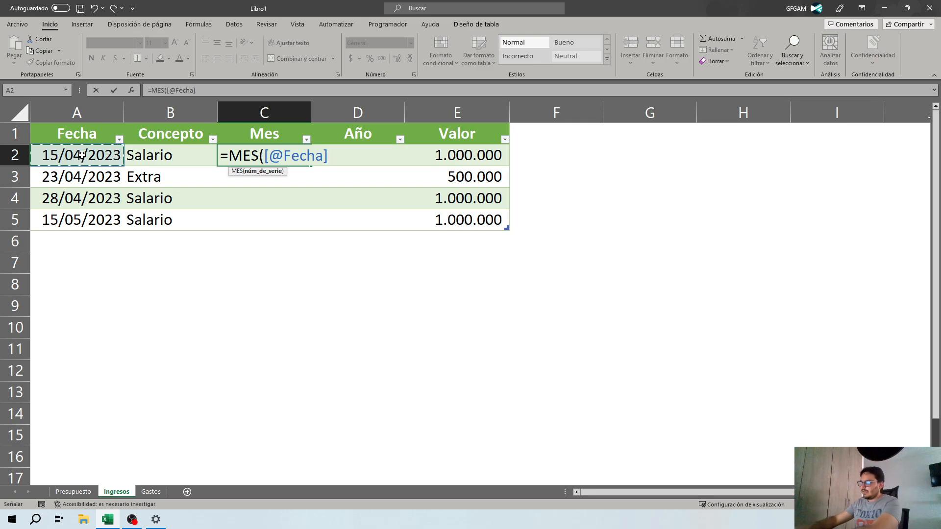
type(")")
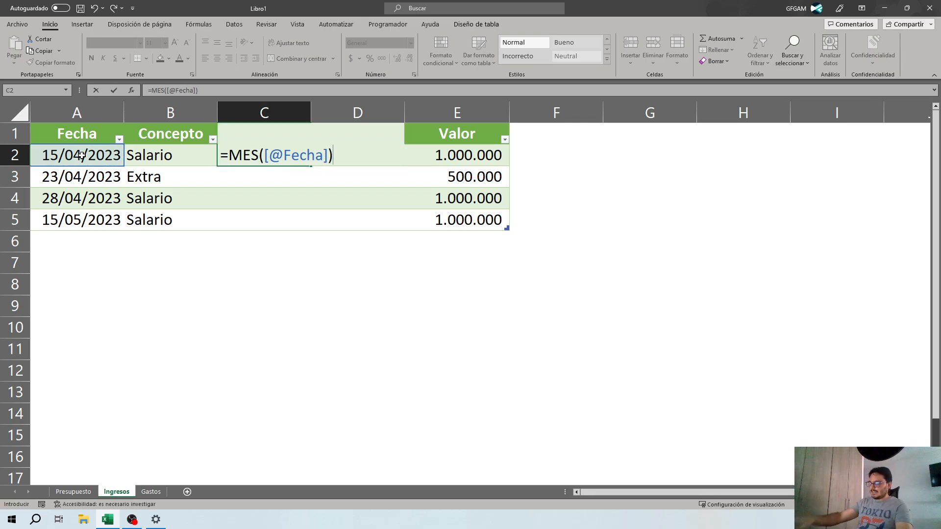
key("Return")
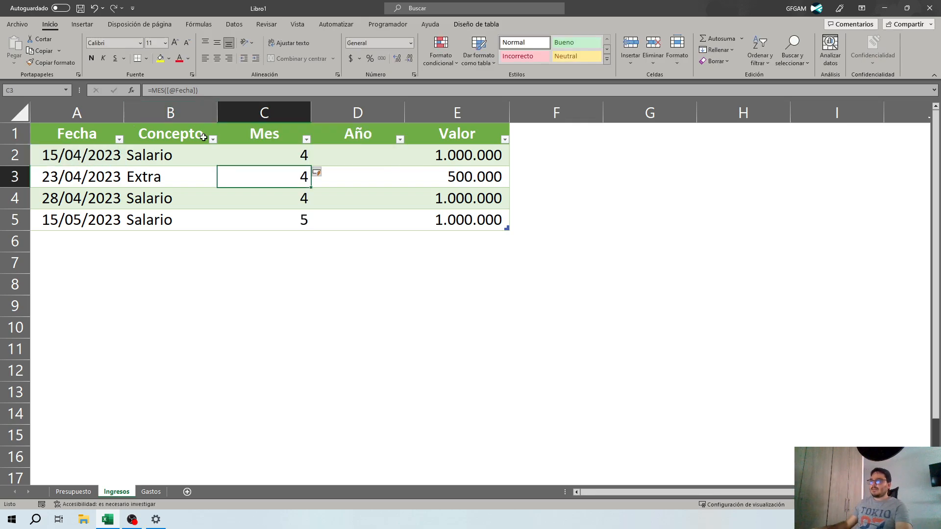
Compare the Mes column results with the Fecha values in the Ingresos table rows
left_click(261, 155)
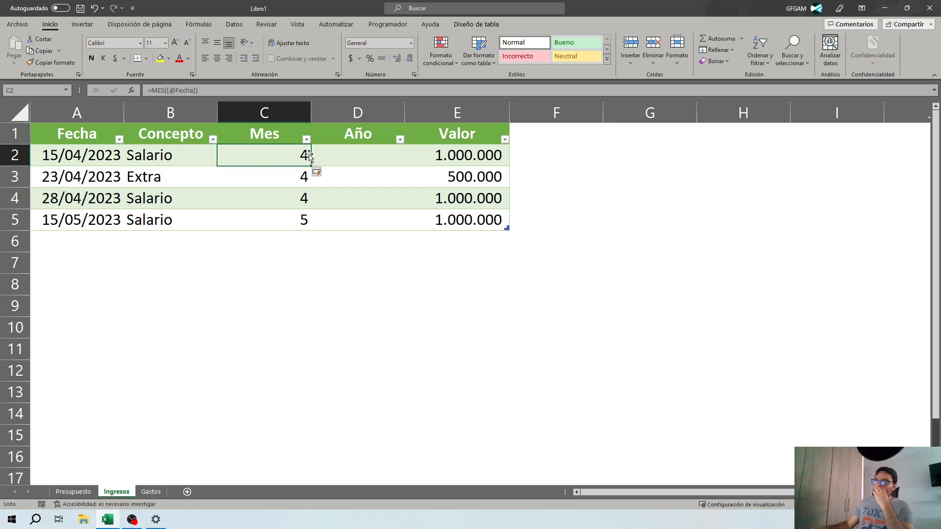
left_click(79, 157)
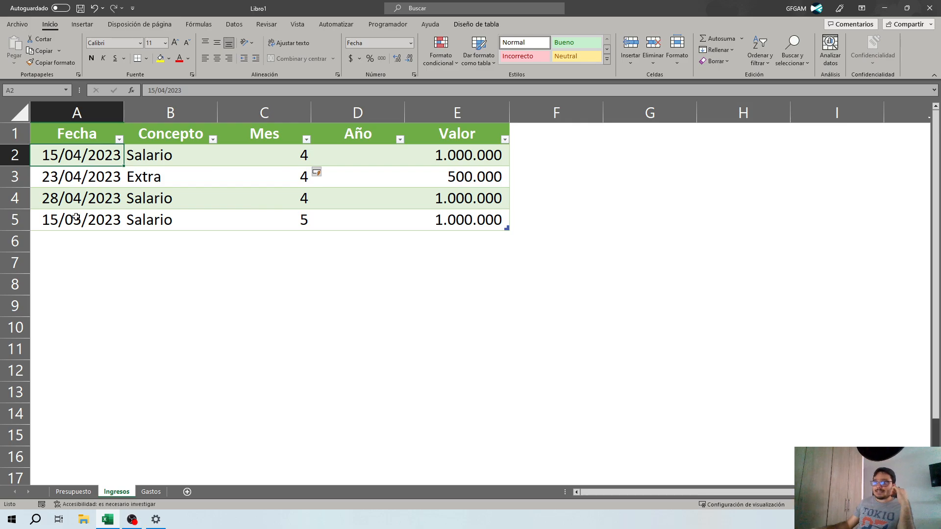
left_click(111, 220)
left_click(304, 225)
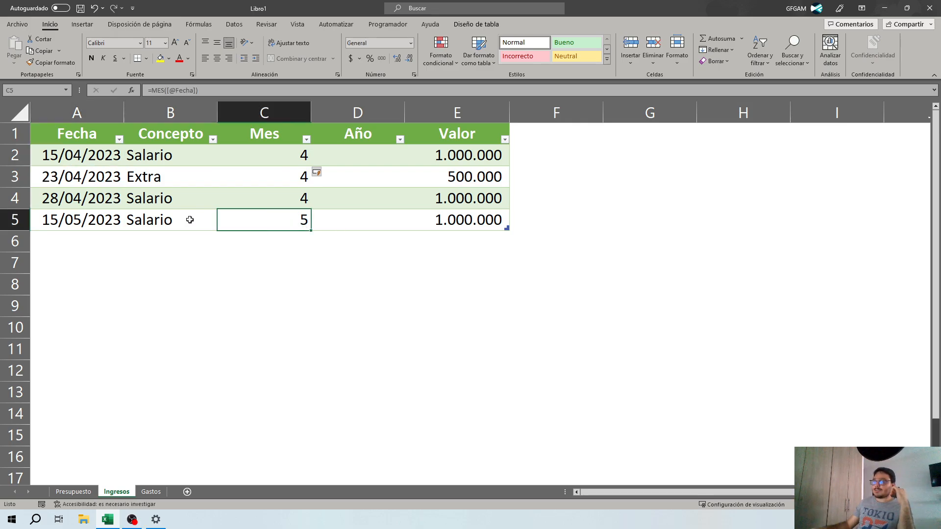
left_click(283, 149)
left_click(281, 171)
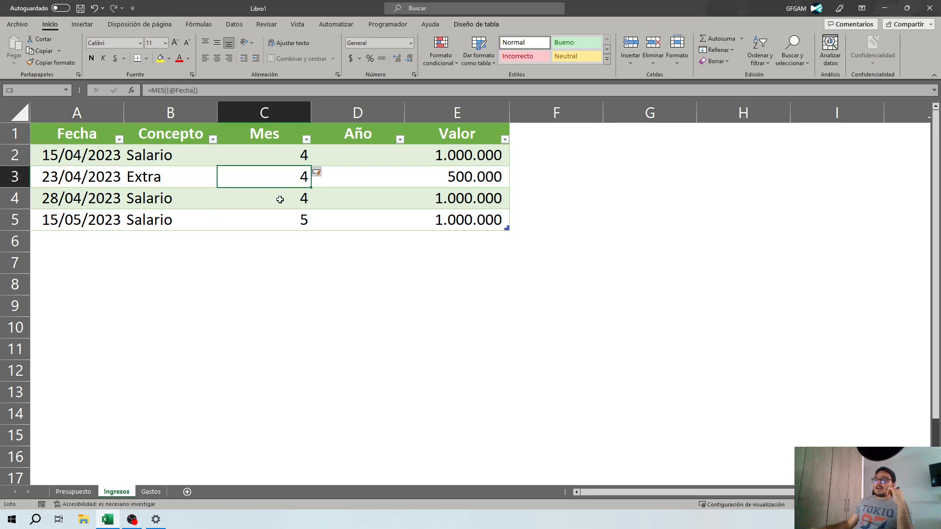
left_click(280, 200)
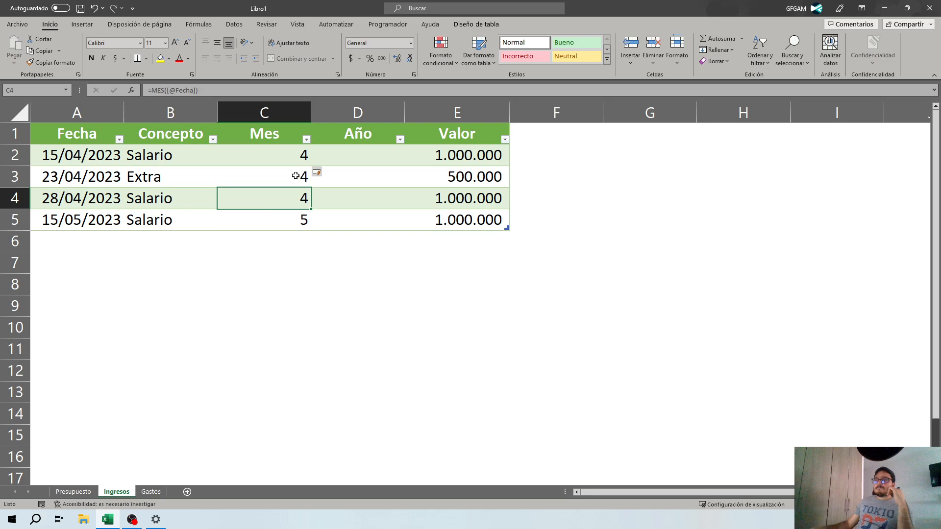
left_click(280, 151)
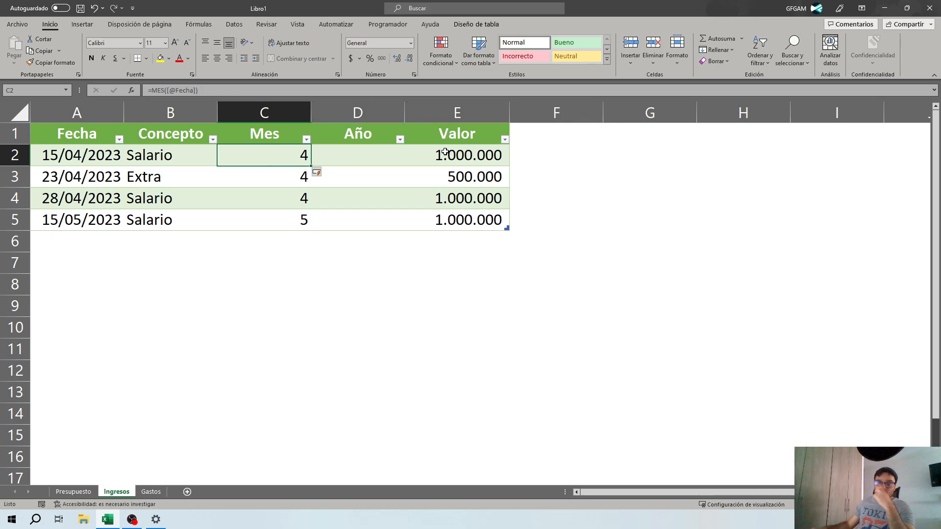
left_click(382, 157)
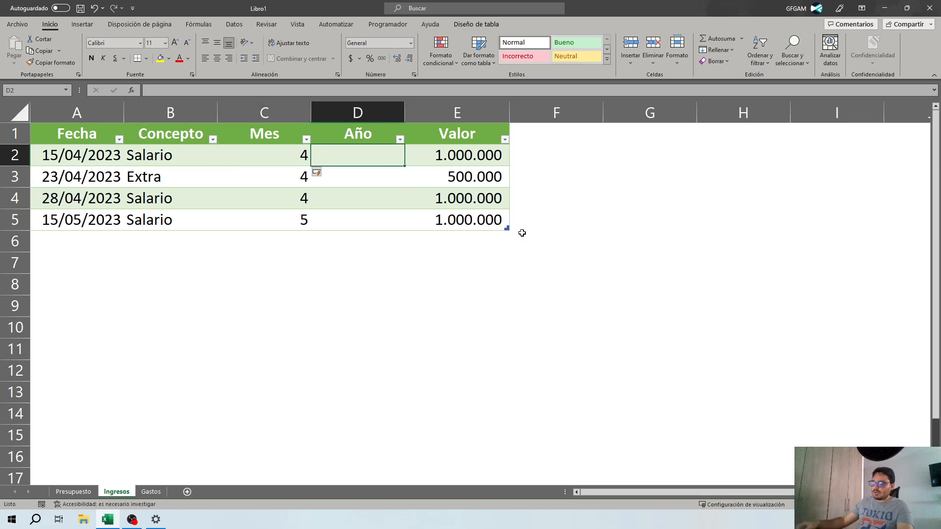
type("=")
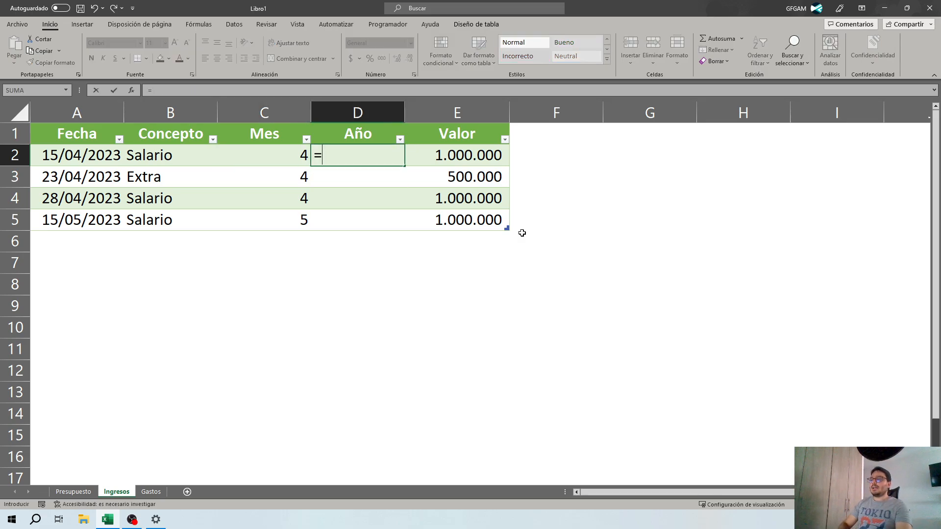
type("AÑO")
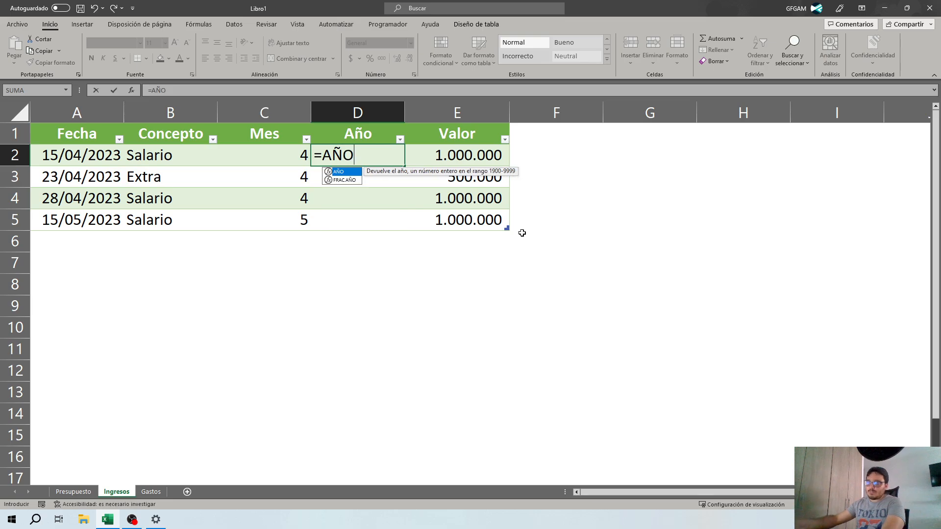
type("(")
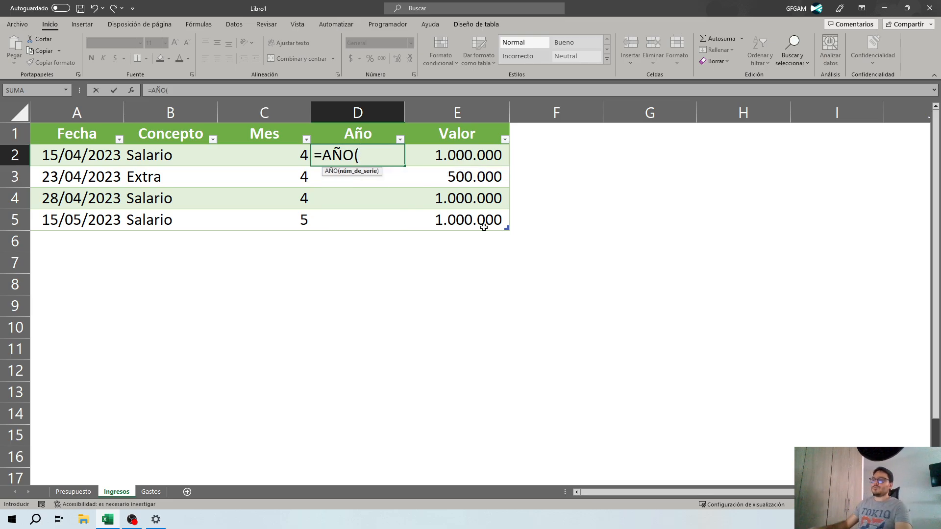
left_click(80, 156)
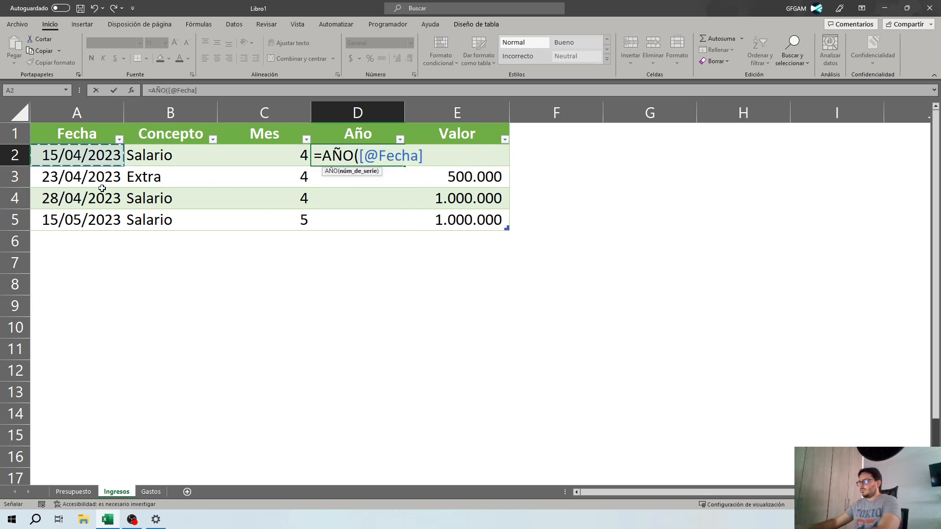
type(")")
key("Return")
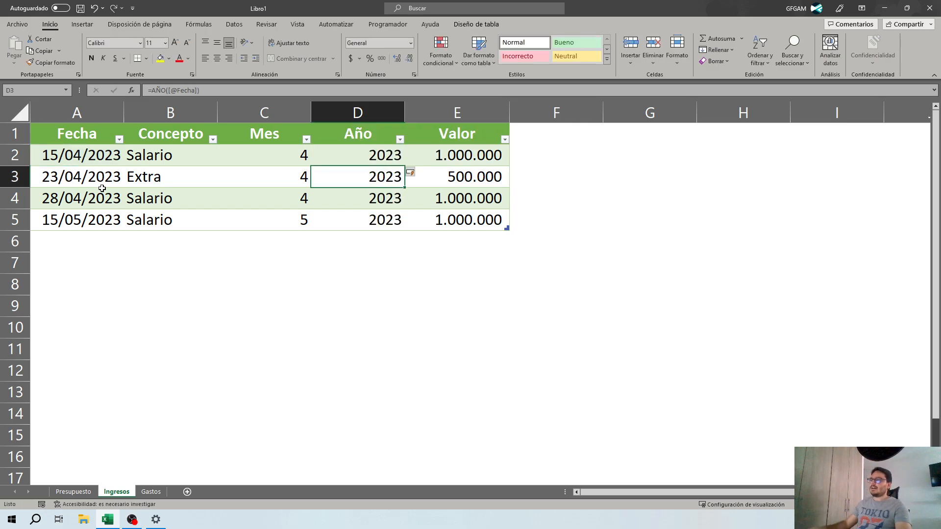
left_click(368, 149)
left_click(273, 193)
left_click(269, 218)
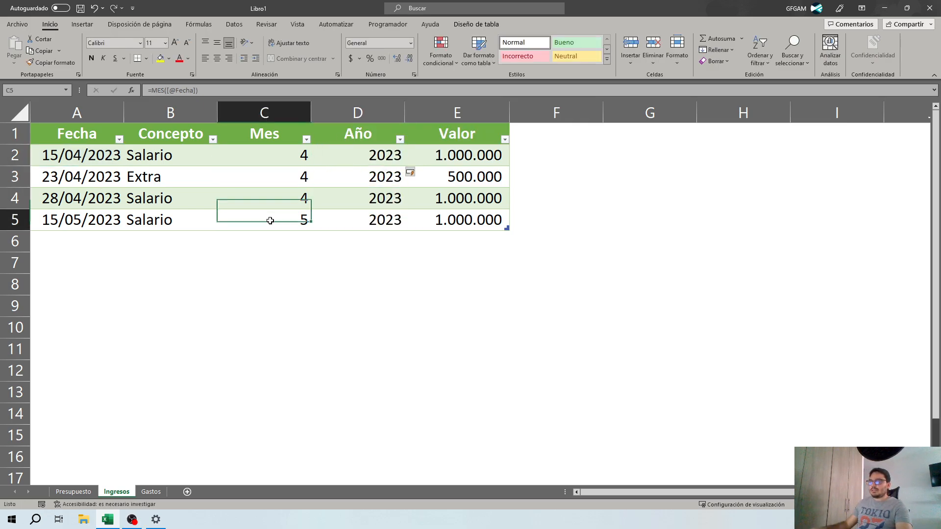
left_click(353, 217)
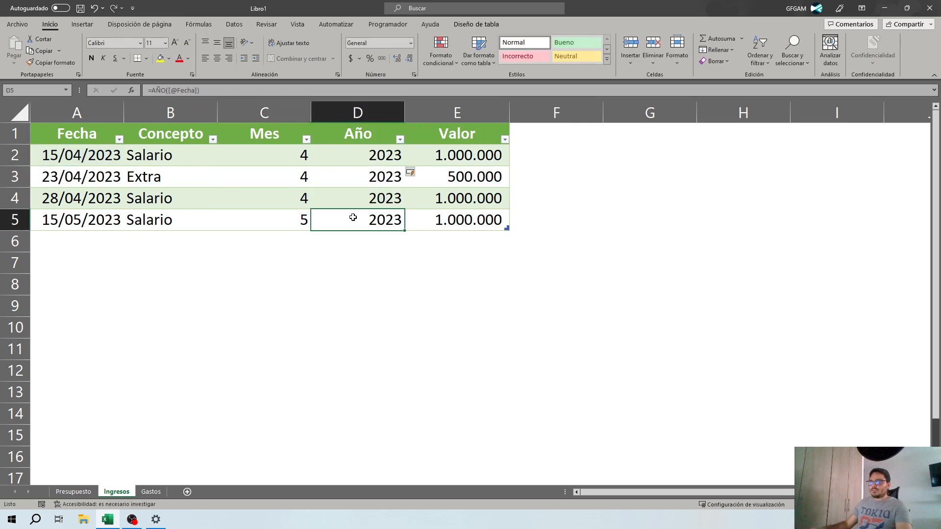
left_click(156, 492)
left_click(207, 143)
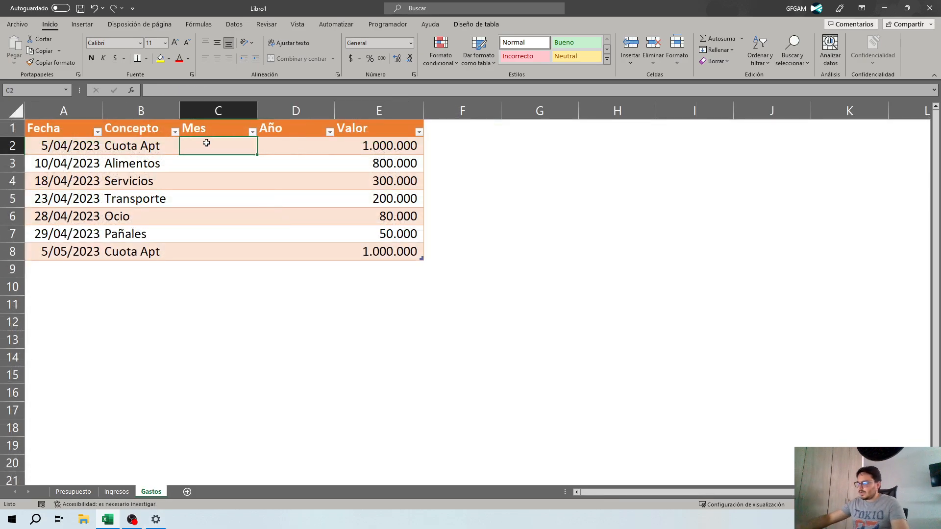
type("=MES")
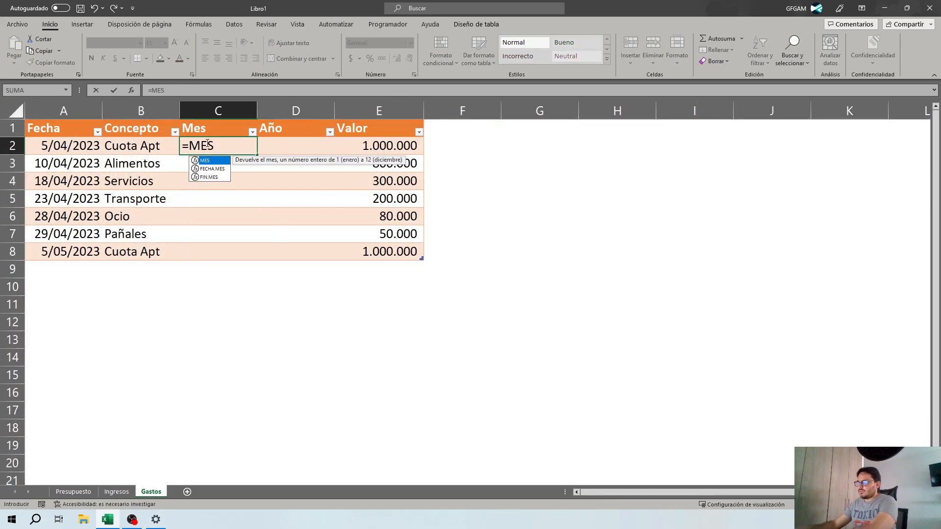
type("(")
left_click(61, 146)
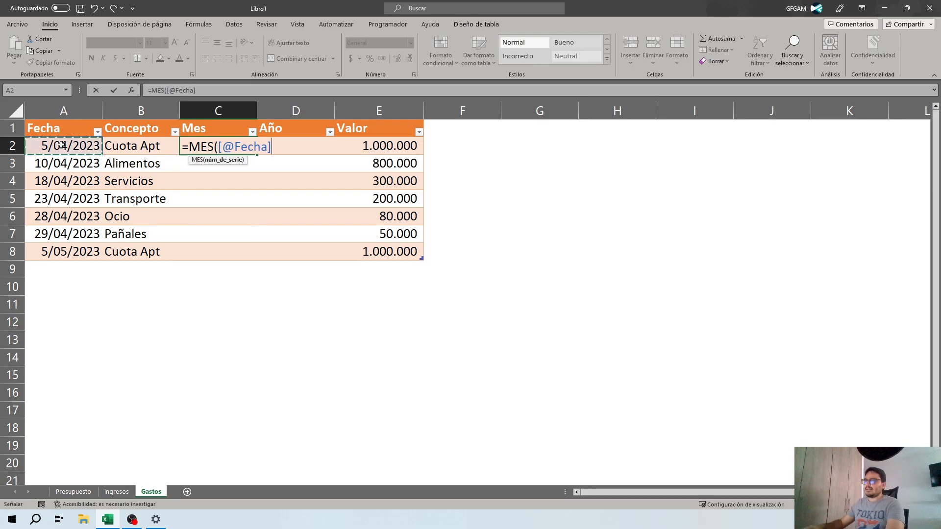
type(")")
key("Return")
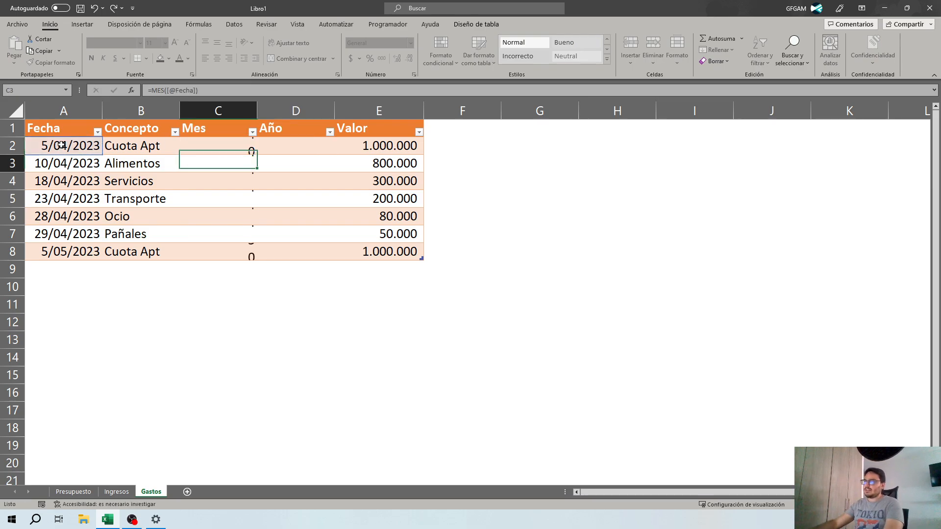
key("Up")
key("Right")
type("=")
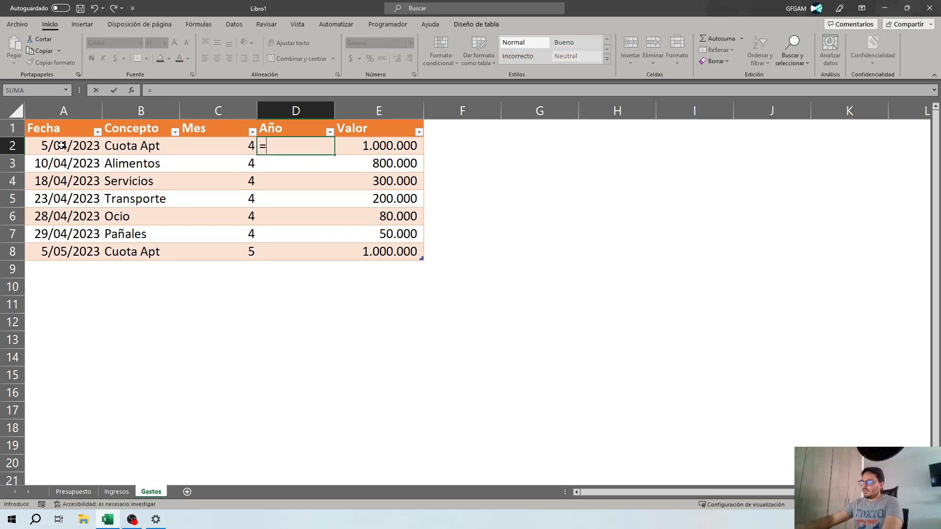
type("Año")
key("Tab")
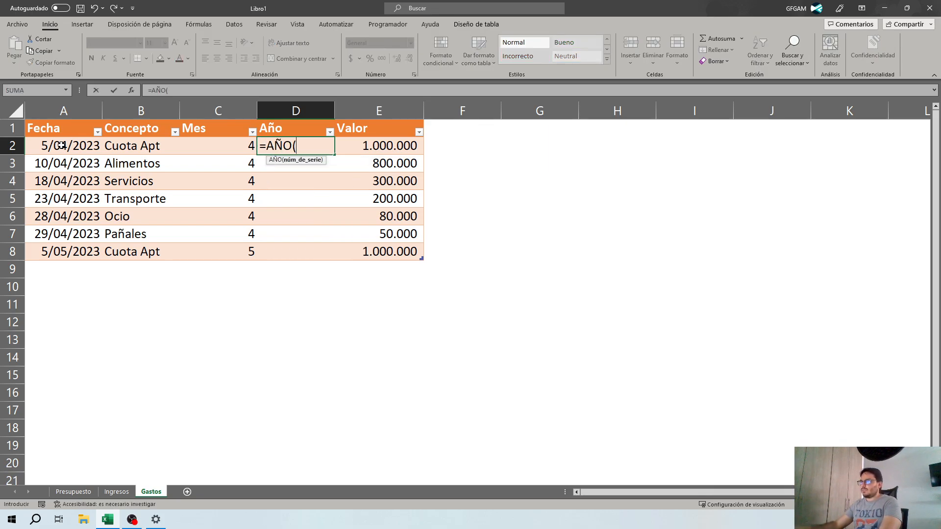
left_click(78, 149)
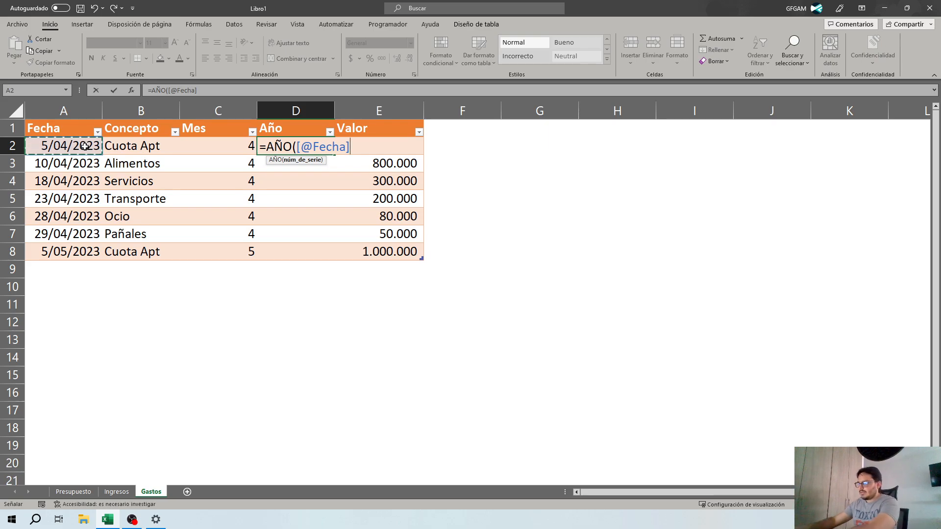
type(")")
key("Return")
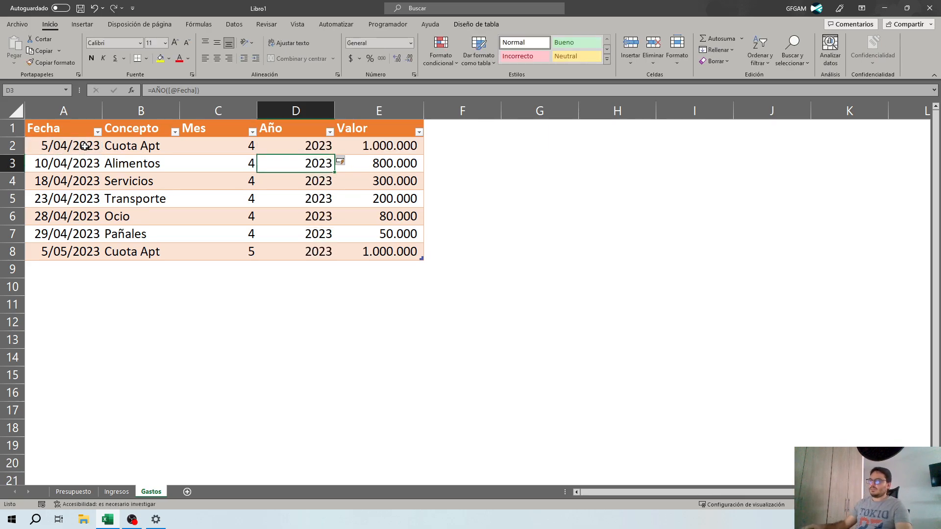
left_click(215, 183)
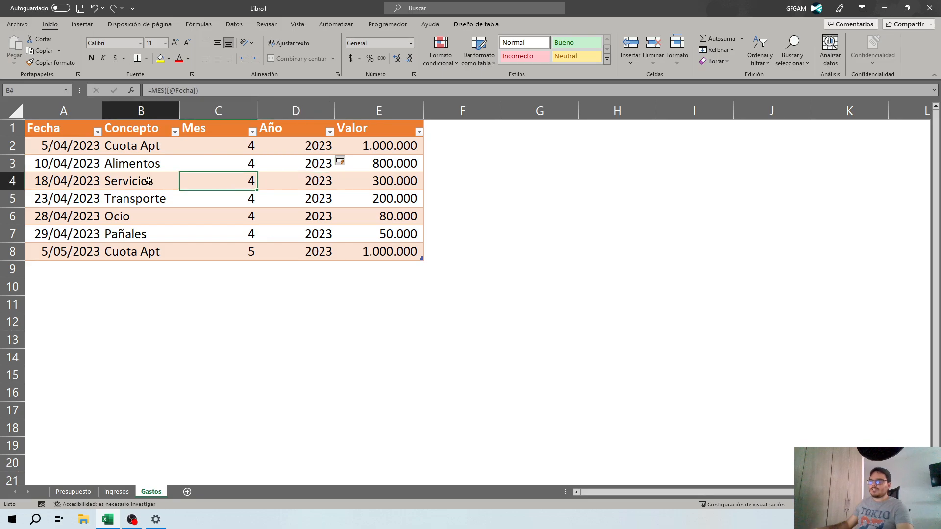
left_click(105, 183)
left_click(82, 181)
left_click(398, 163)
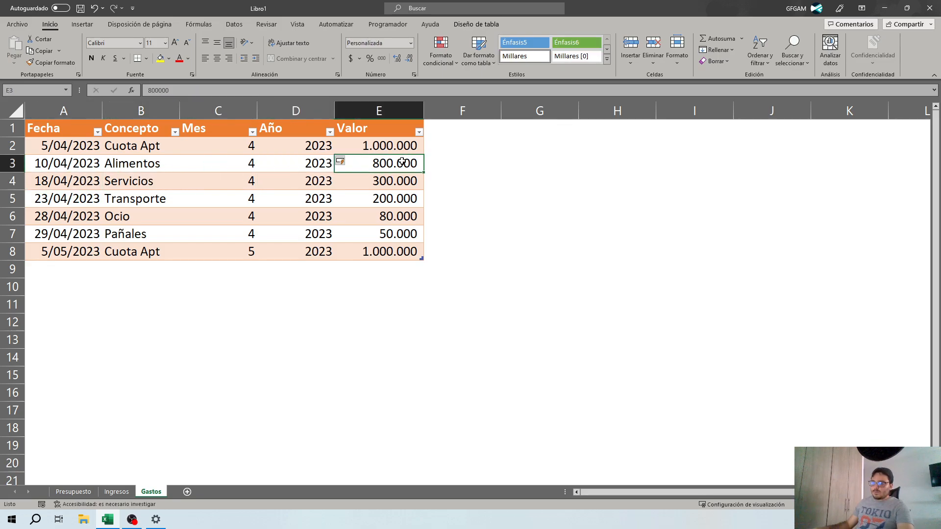
Replace the Ingresos total in F5 on the Presupuesto sheet with =SUMAR.SI(Tabla1[Mes];Presupuesto!C5;Tabla1[Valor])
left_click(74, 491)
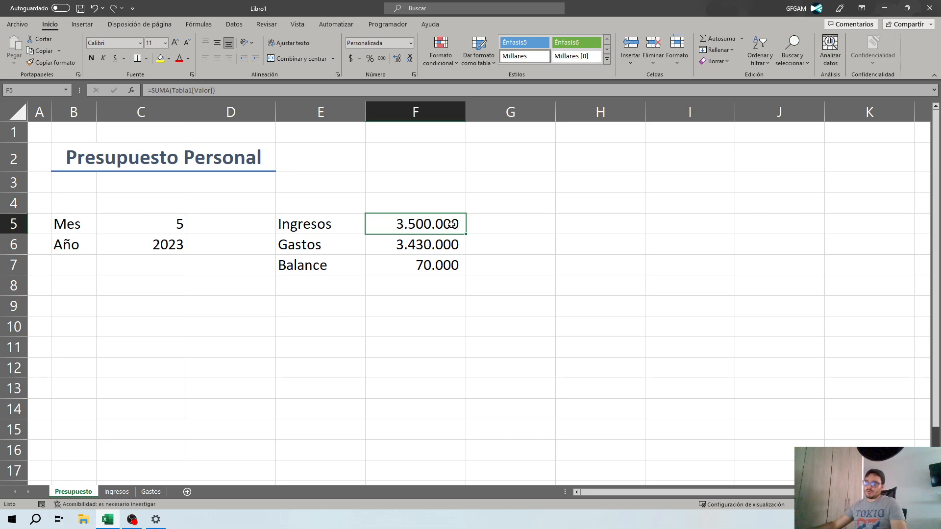
key("Delete")
type("=")
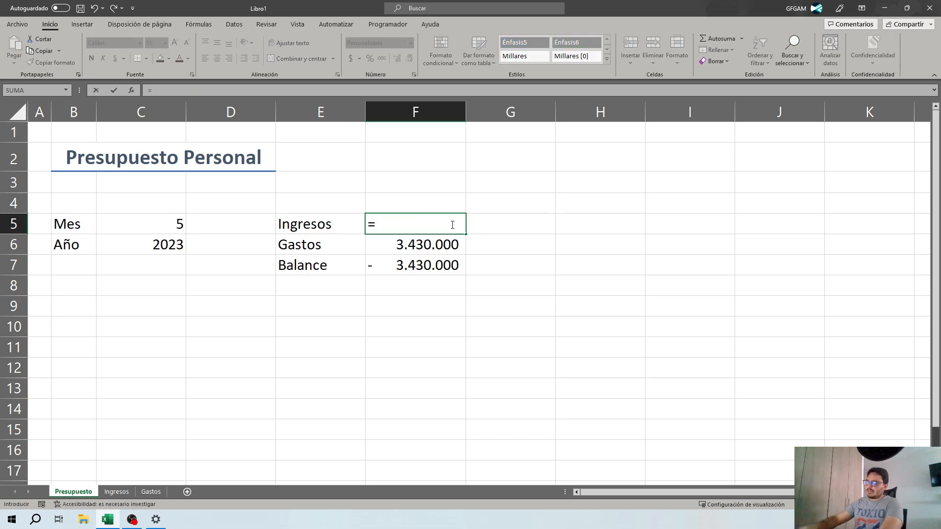
type("SUMA")
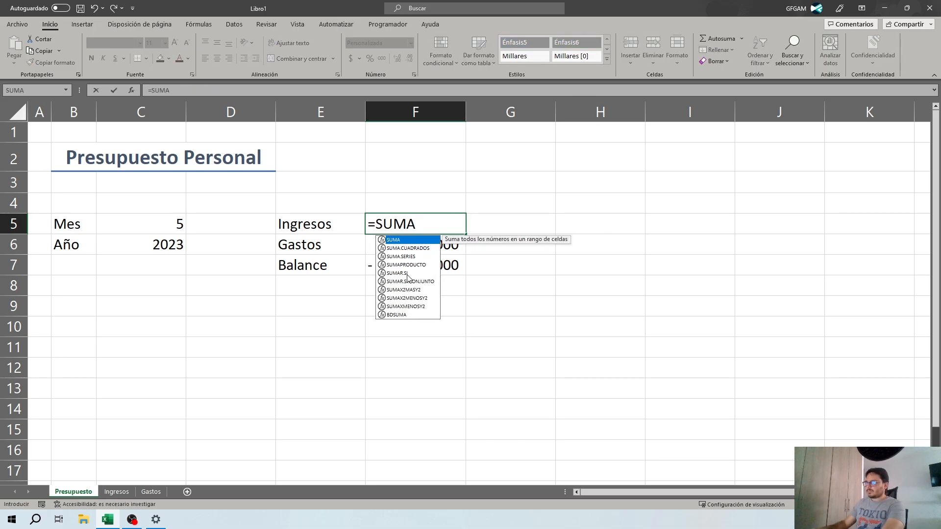
double_click(407, 273)
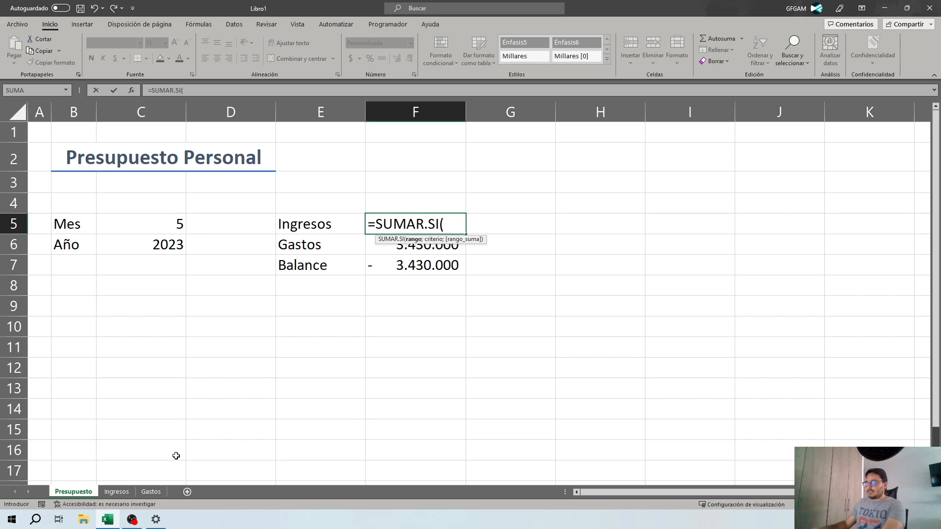
left_click(105, 492)
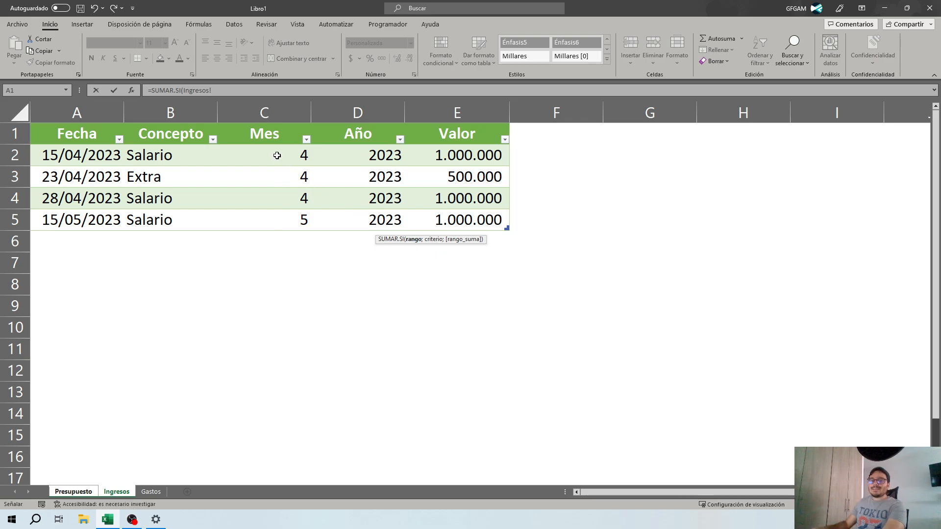
left_click_drag(277, 156, 267, 217)
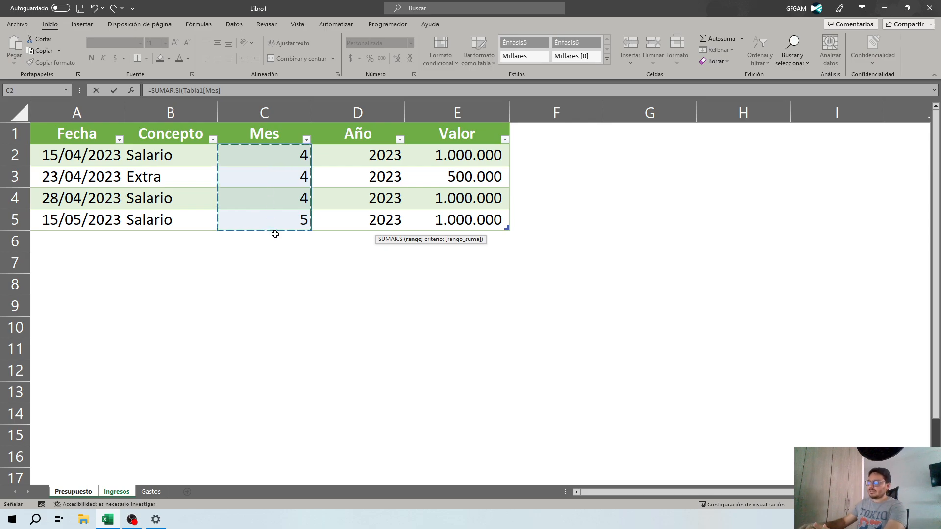
type(";")
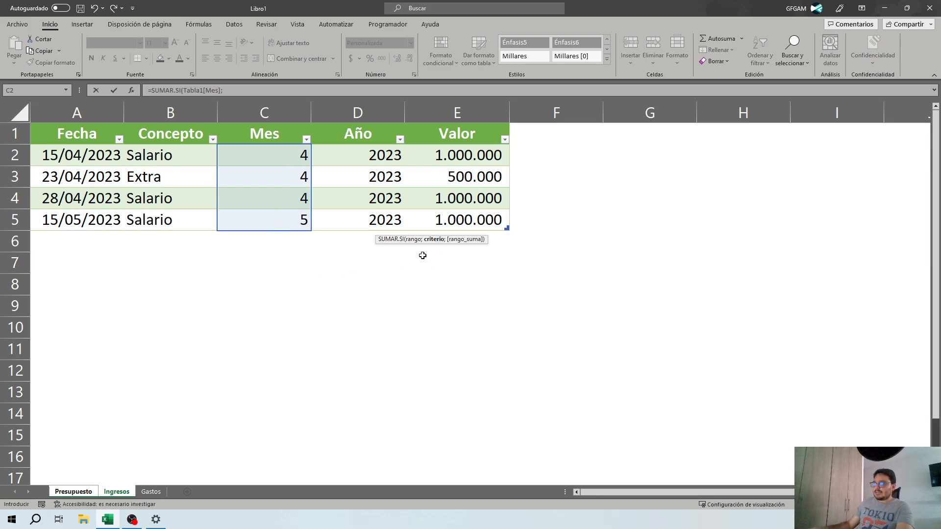
left_click(85, 494)
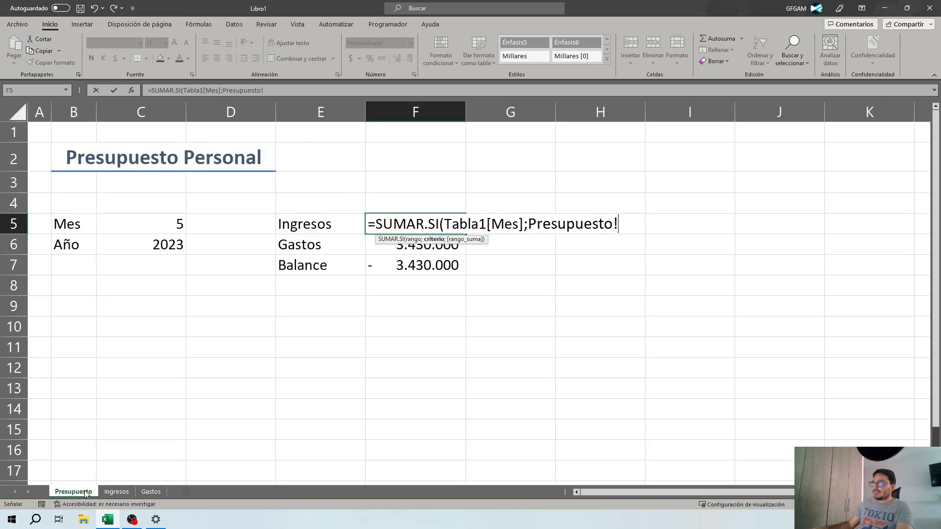
left_click(145, 227)
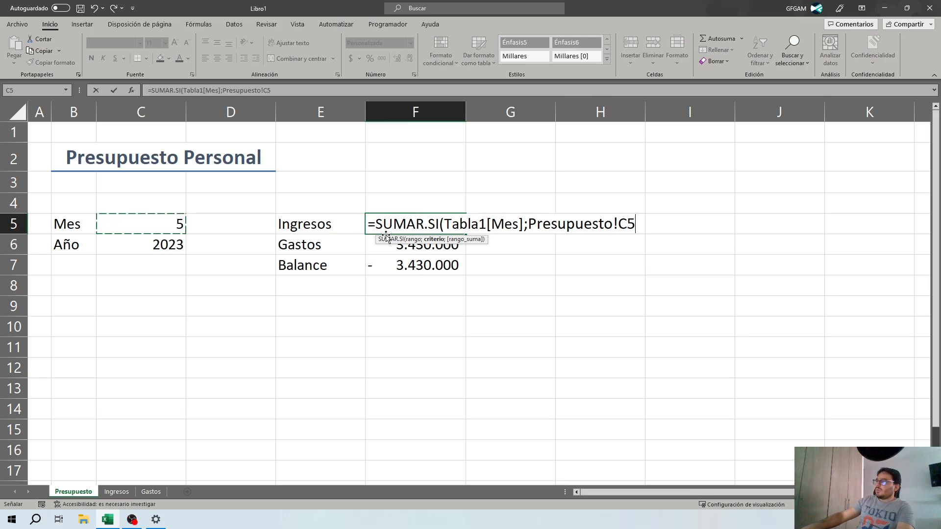
type(";")
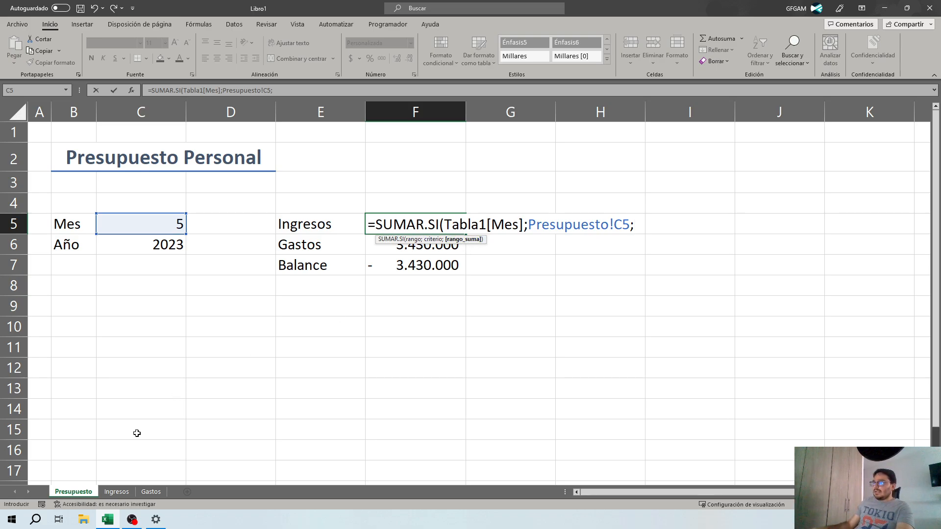
left_click(116, 493)
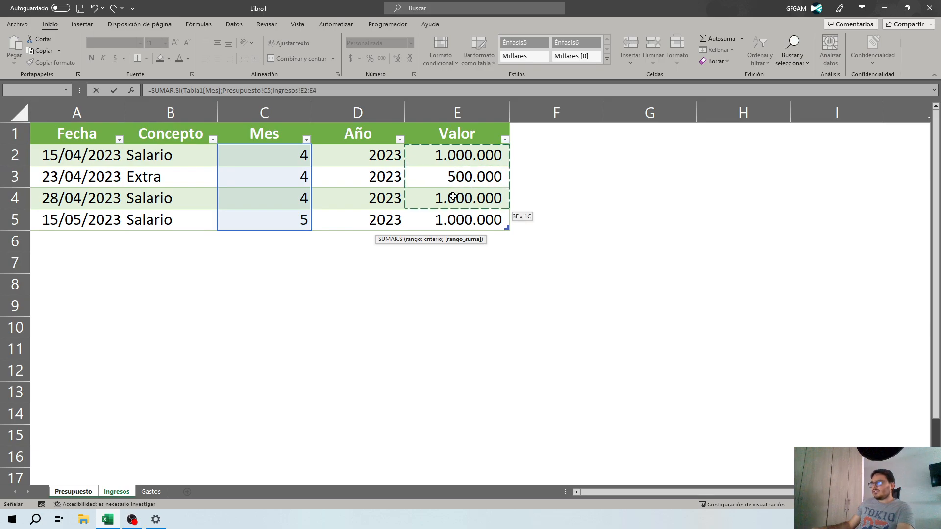
left_click_drag(453, 197, 452, 220)
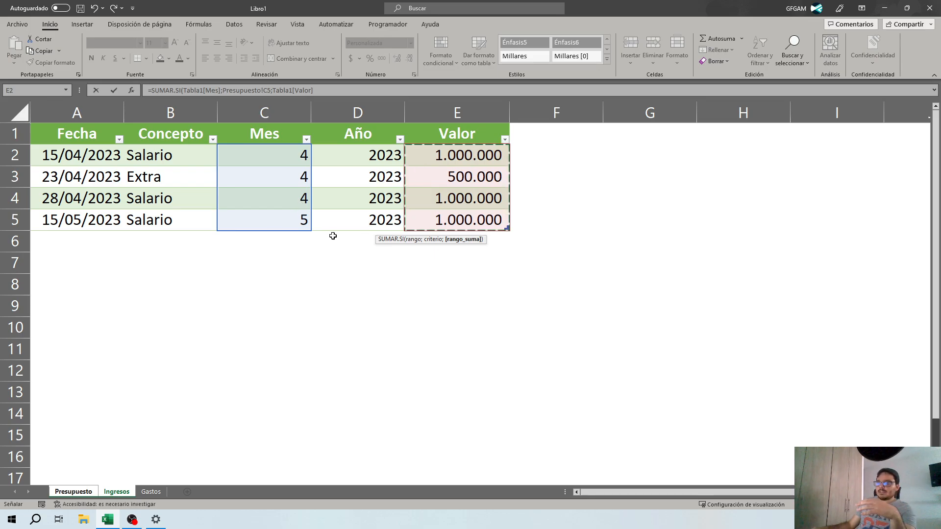
key("Return")
Compare the Ingresos total in F5 and the month in C5 with the May row's Mes and Valor on the Ingresos sheet
left_click(459, 224)
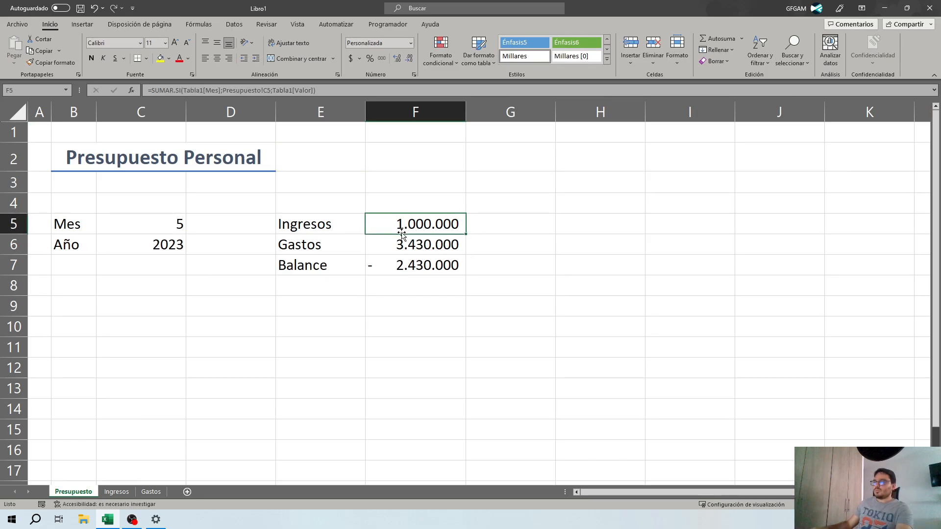
left_click(167, 232)
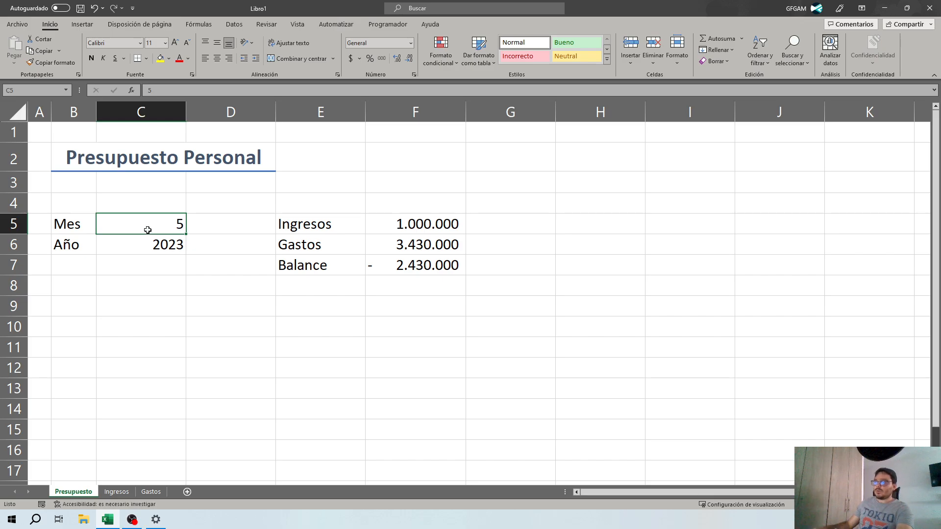
left_click(116, 491)
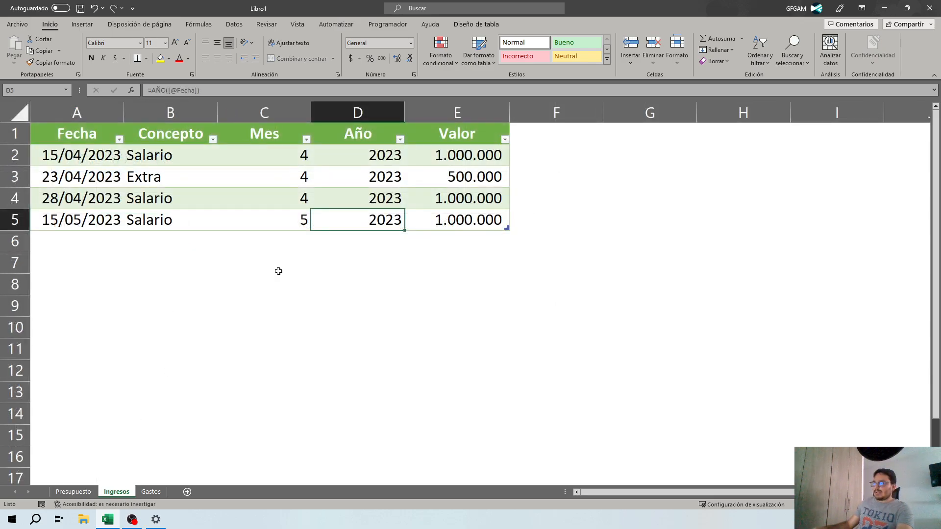
left_click(294, 220)
left_click(469, 225)
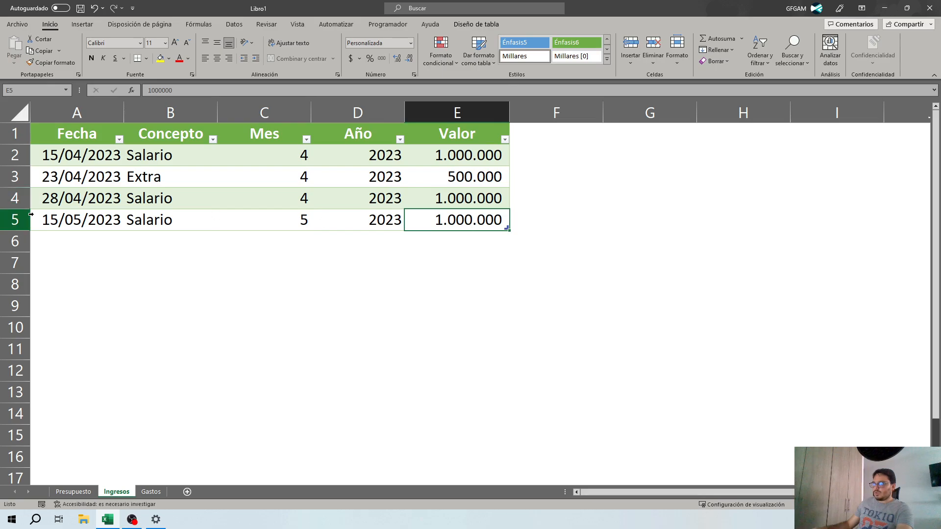
Highlight the May row of the Ingresos table, and set the month in C5 on the Presupuesto sheet to 4
left_click(73, 220)
mouse_move(72, 220)
left_mouse_down()
mouse_move(428, 229)
mouse_move(457, 221)
left_mouse_up()
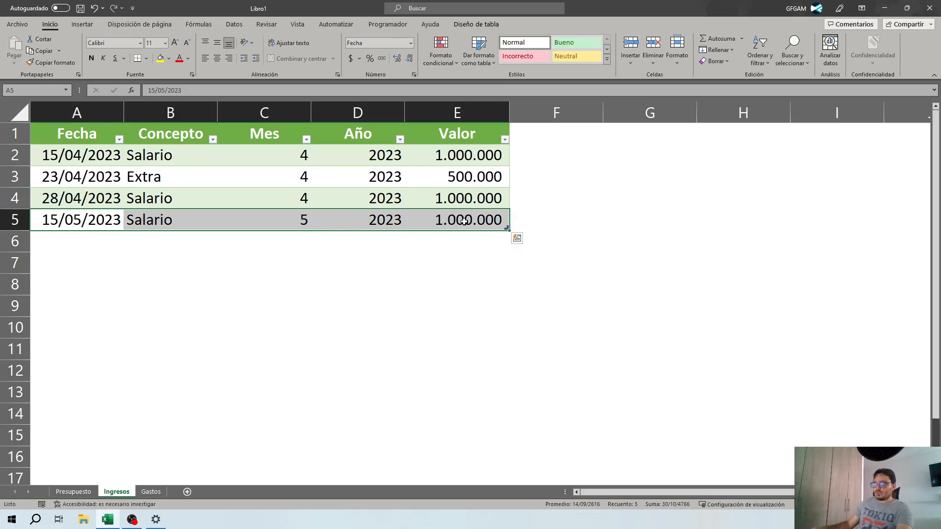
left_click(73, 492)
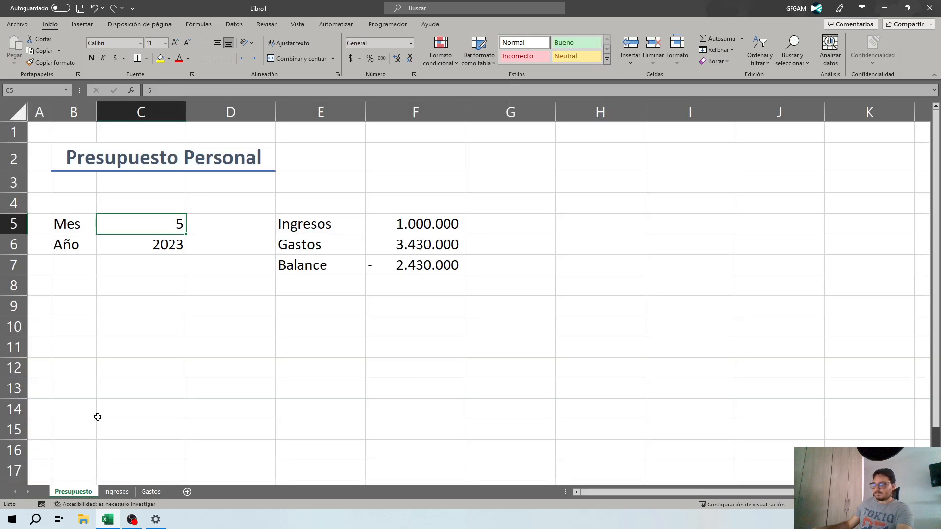
left_click(143, 288)
left_click(130, 222)
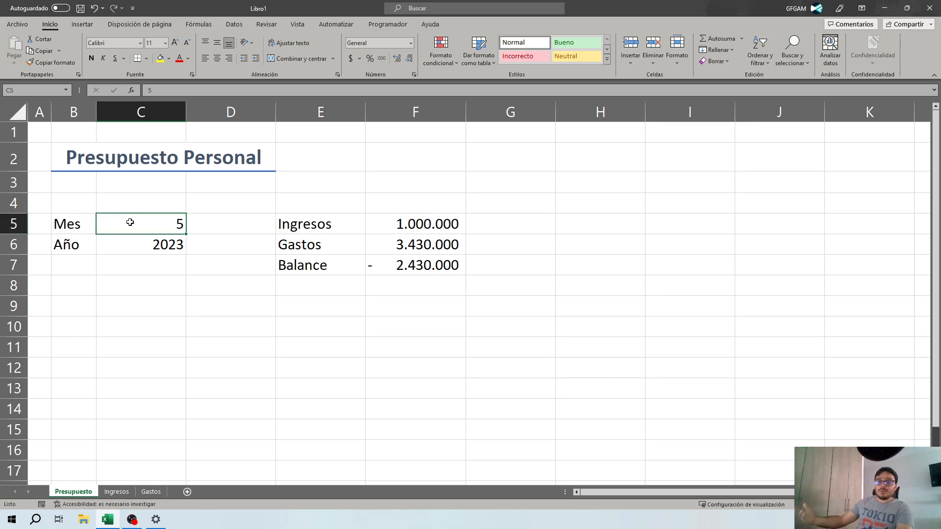
type("4")
key("Return")
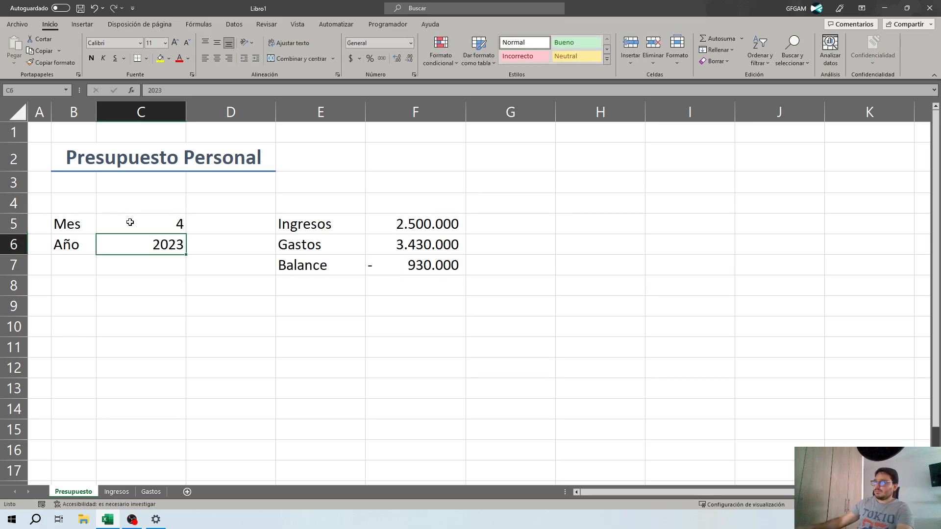
Compare the Ingresos total in F5 with the sum of the April values in E2:E4 on the Ingresos sheet
left_click(415, 225)
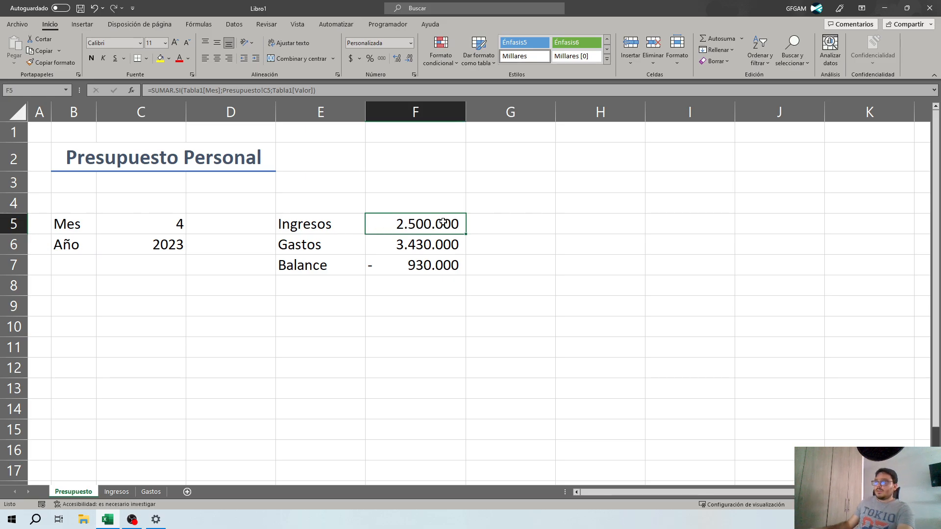
left_click(181, 223)
left_click(116, 492)
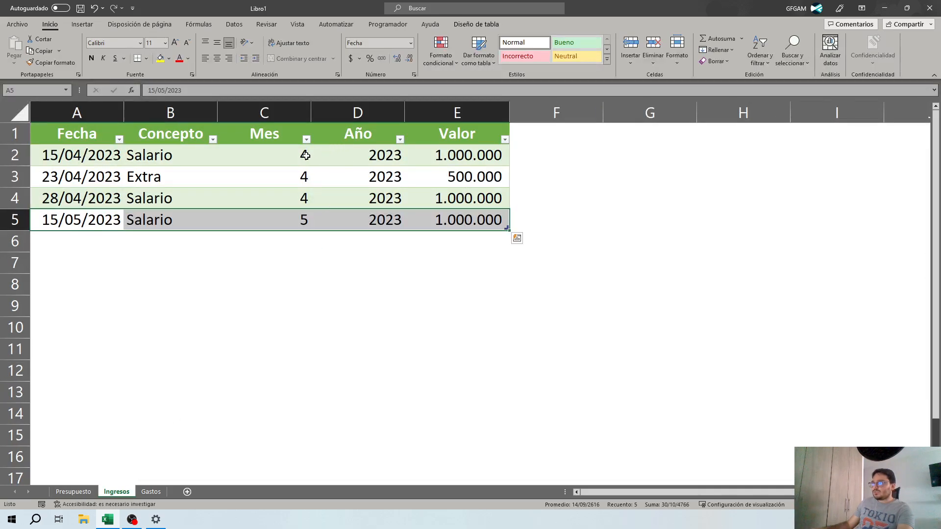
left_click_drag(304, 156, 446, 200)
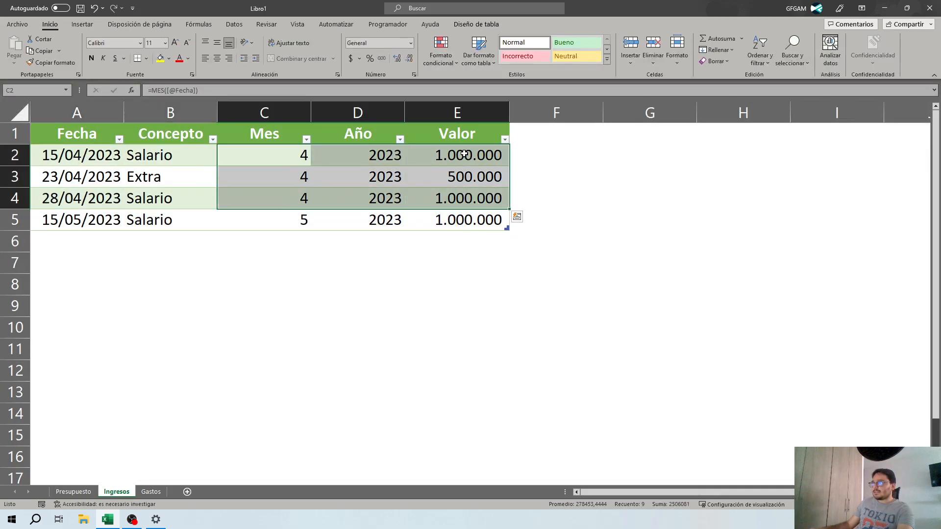
left_click_drag(464, 150, 466, 203)
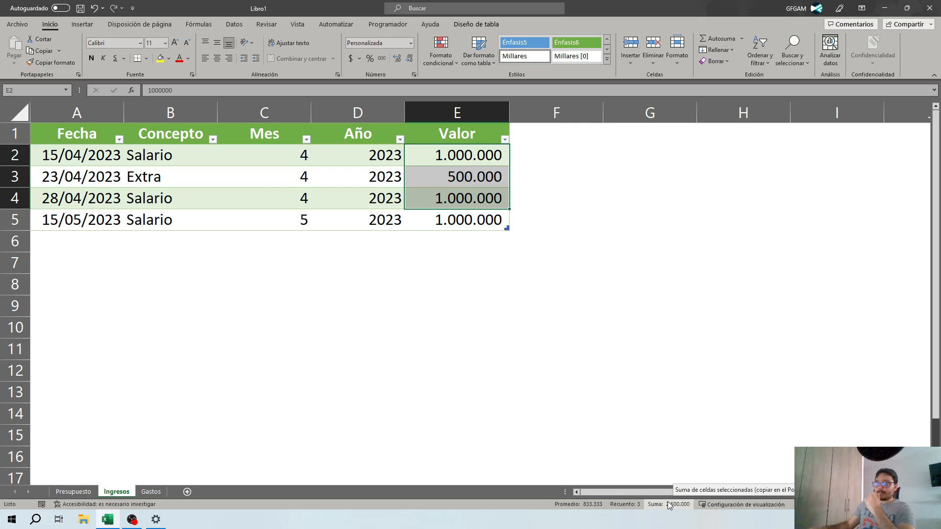
Replace the Gastos total in F6 on the Presupuesto sheet with =SUMAR.SI(Tabla2[Mes];Presupuesto!C5;Tabla2[Valor])
left_click(76, 491)
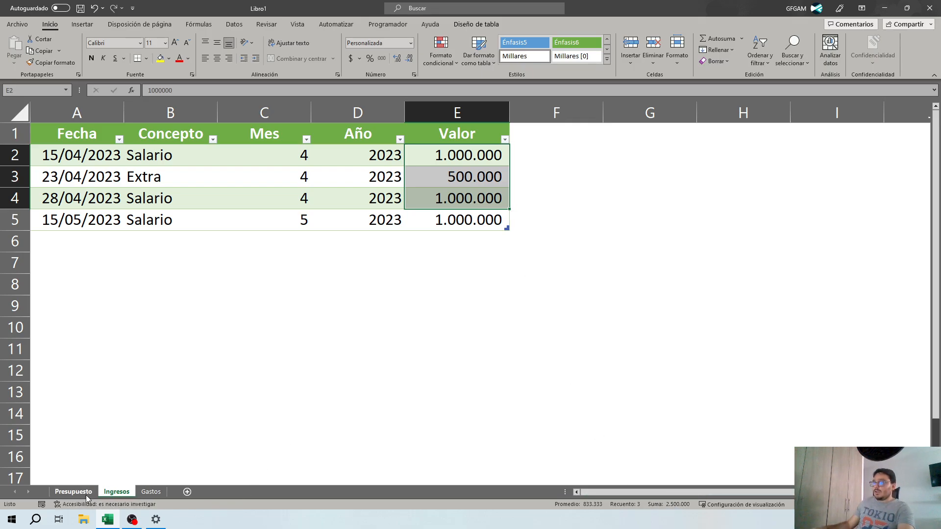
left_click(429, 246)
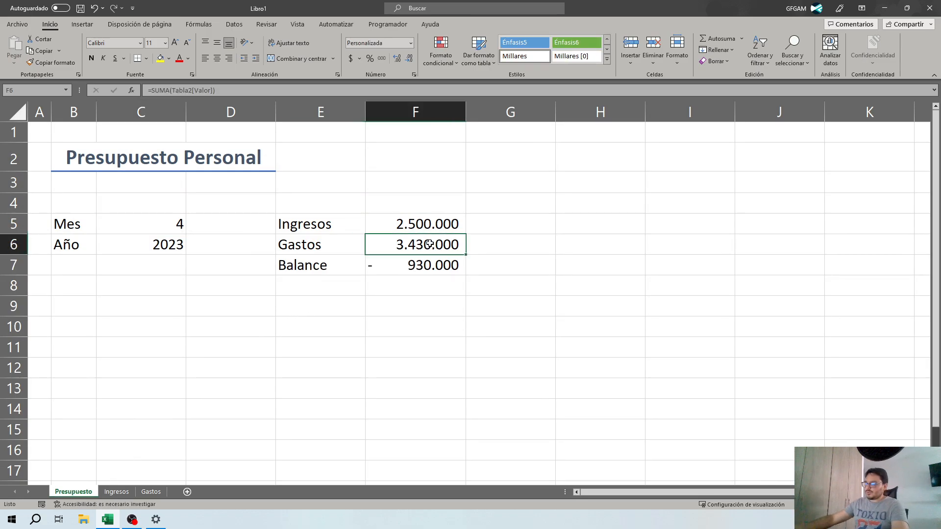
type("=SUMA")
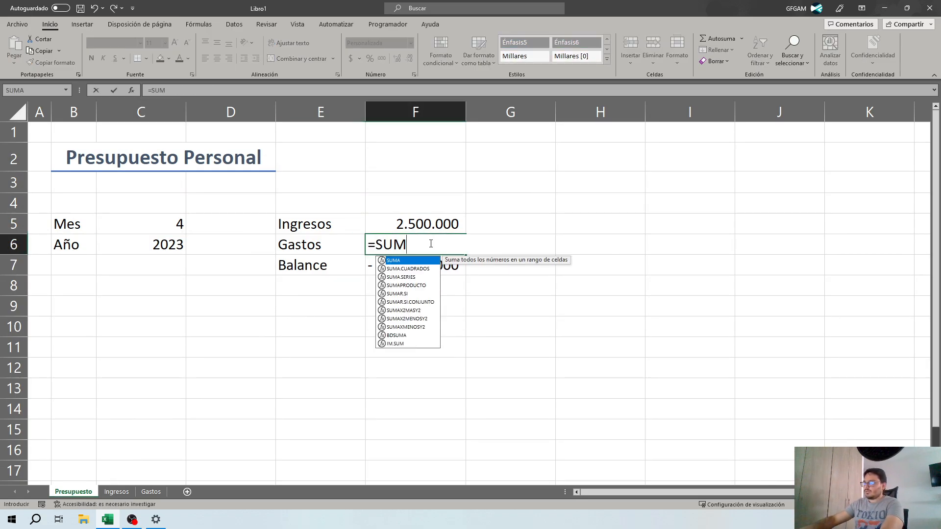
double_click(412, 294)
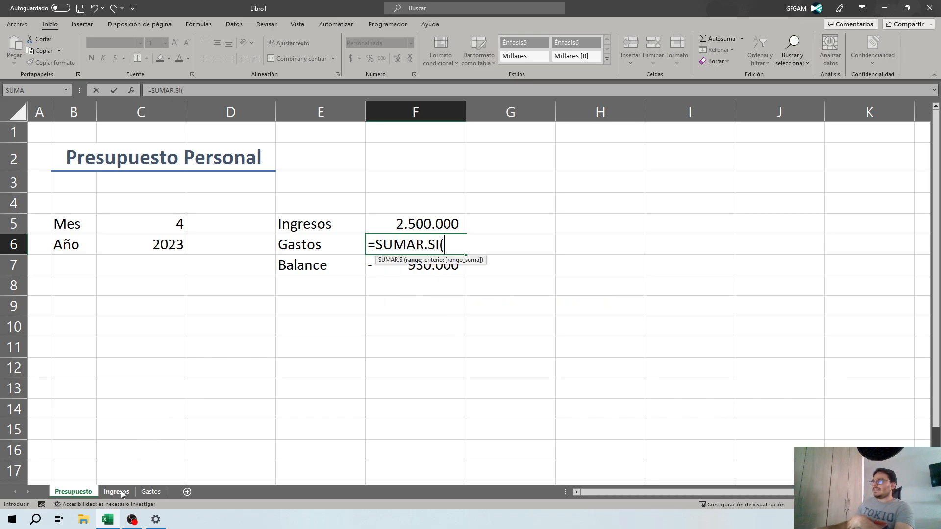
left_click(151, 491)
left_click_drag(230, 141, 260, 274)
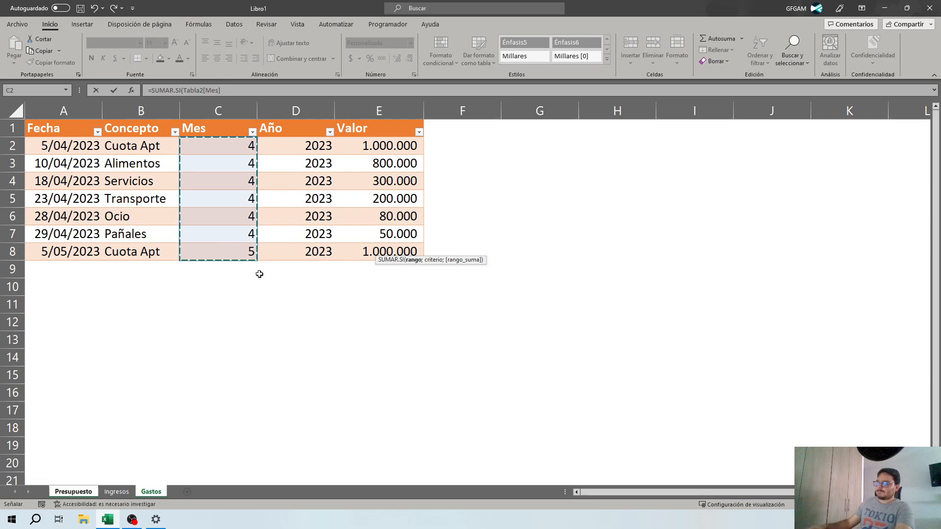
type(";")
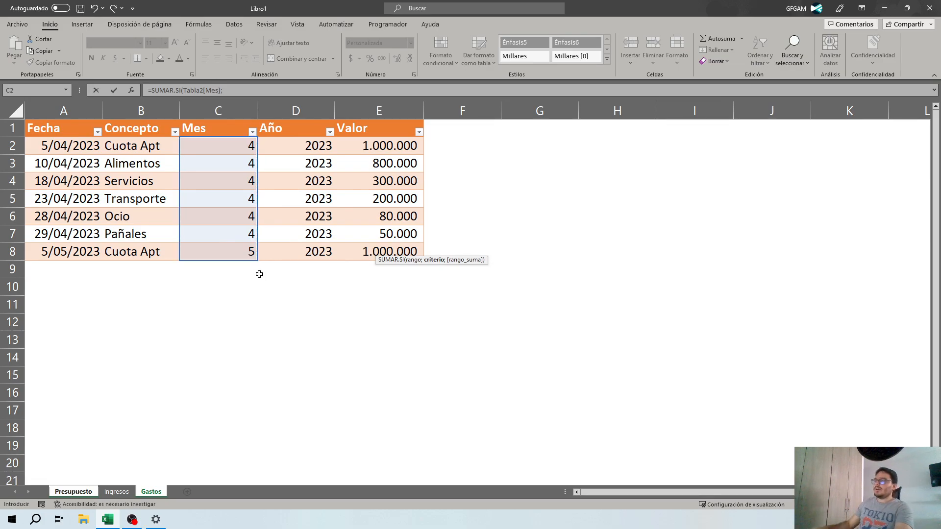
left_click(85, 495)
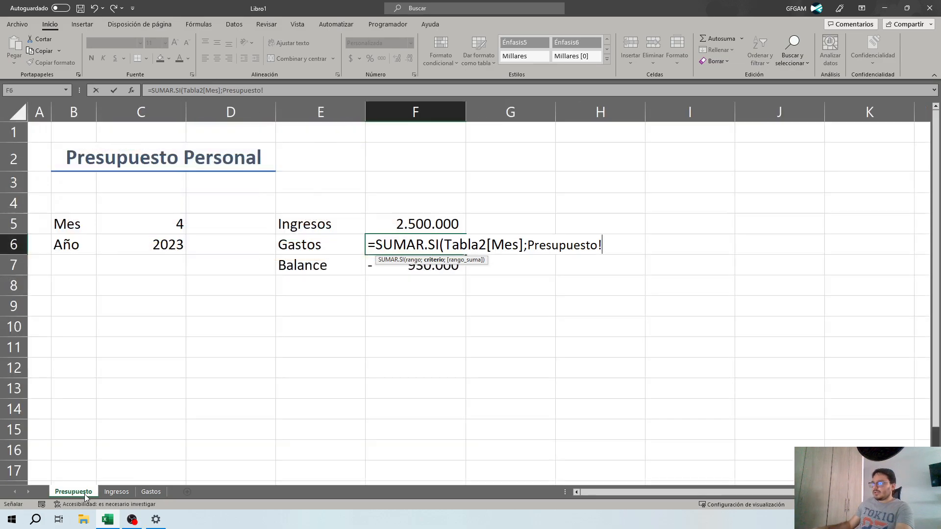
left_click(152, 229)
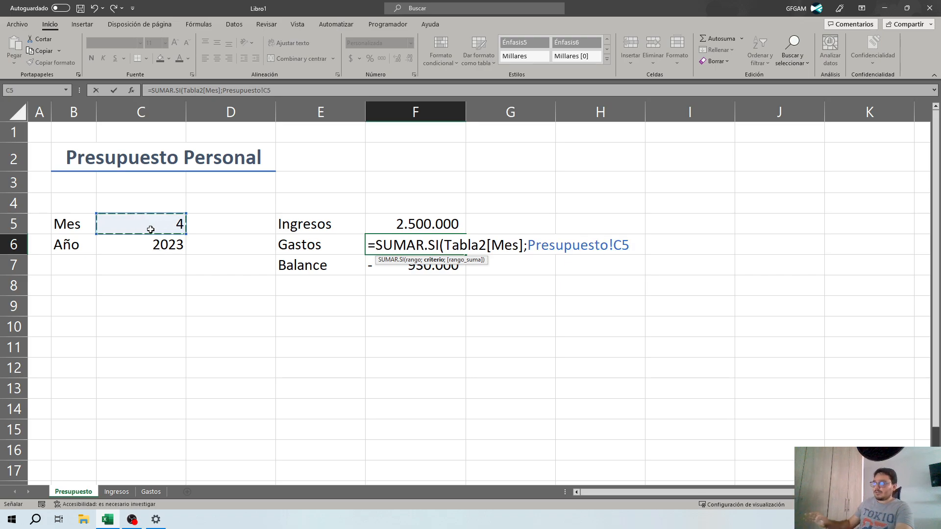
type(";")
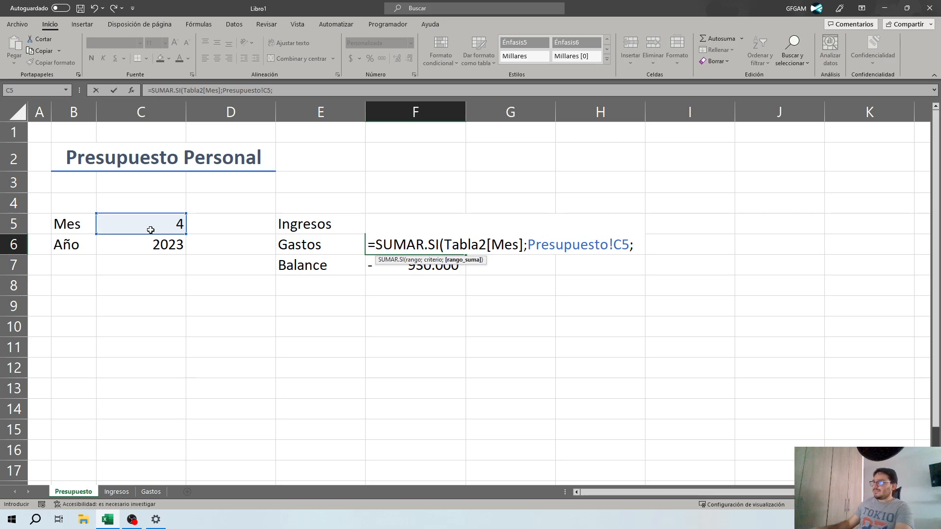
left_click(151, 491)
left_click_drag(385, 150, 375, 254)
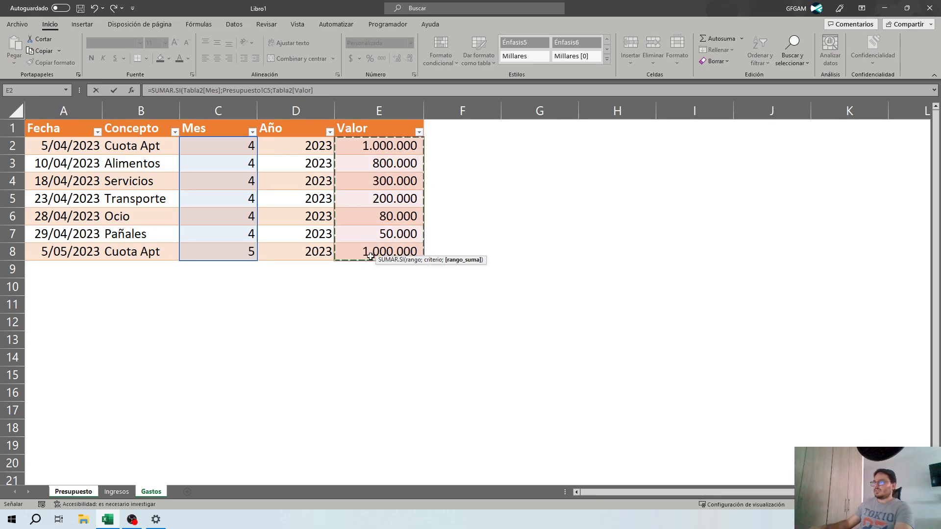
key("Return")
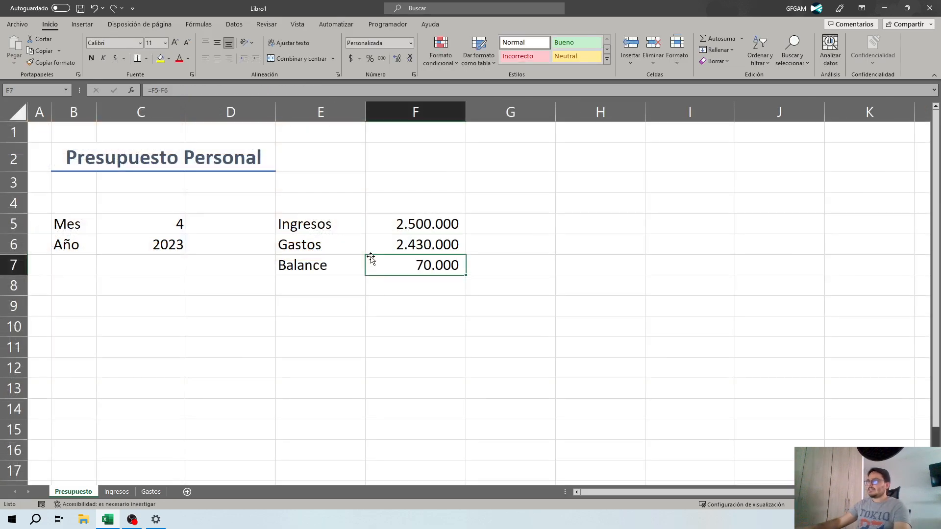
Set the month in C5 to 5 to test the Ingresos and Gastos totals
key("Up")
key("Left")
key("Left")
key("Left")
key("Up")
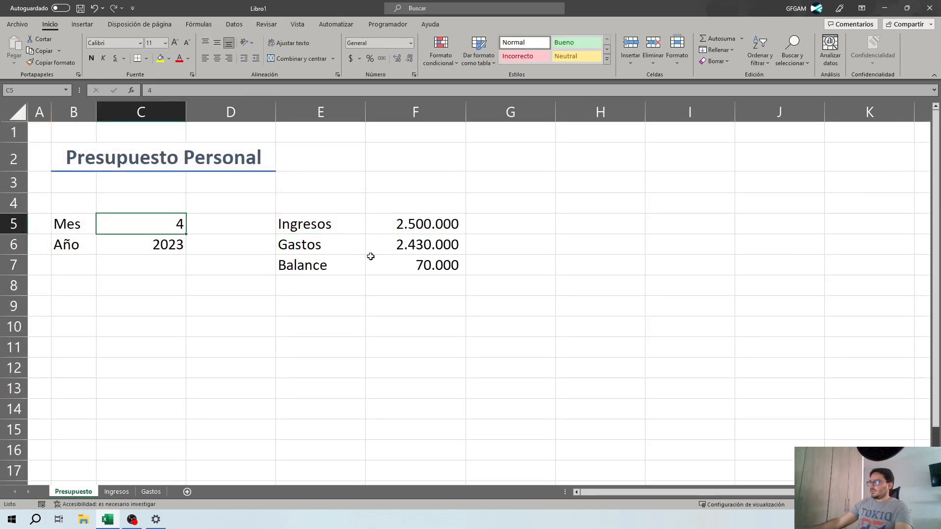
type("5")
key("Return")
Switch the month in C5 back to 4 to test the totals for April
key("Up")
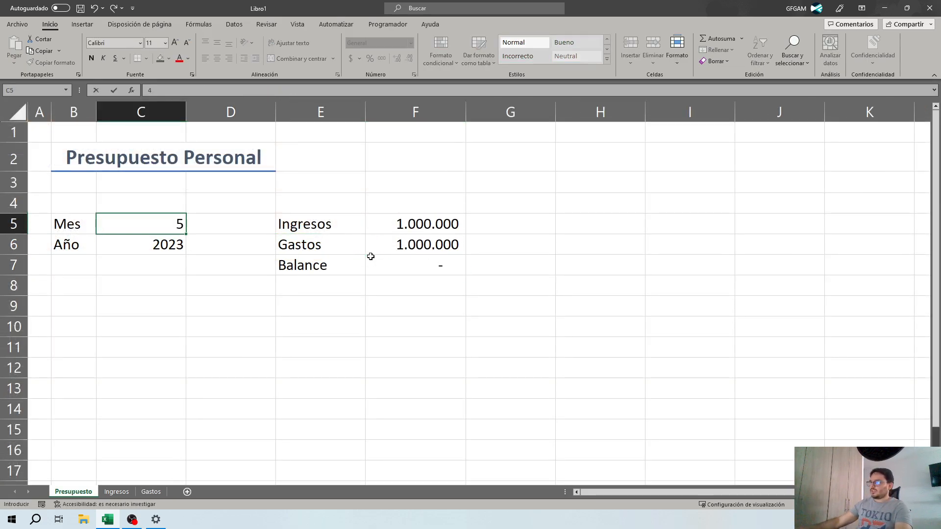
type("4")
key("Return")
key("Right")
key("Right")
key("Right")
key("Left")
key("Left")
key("Left")
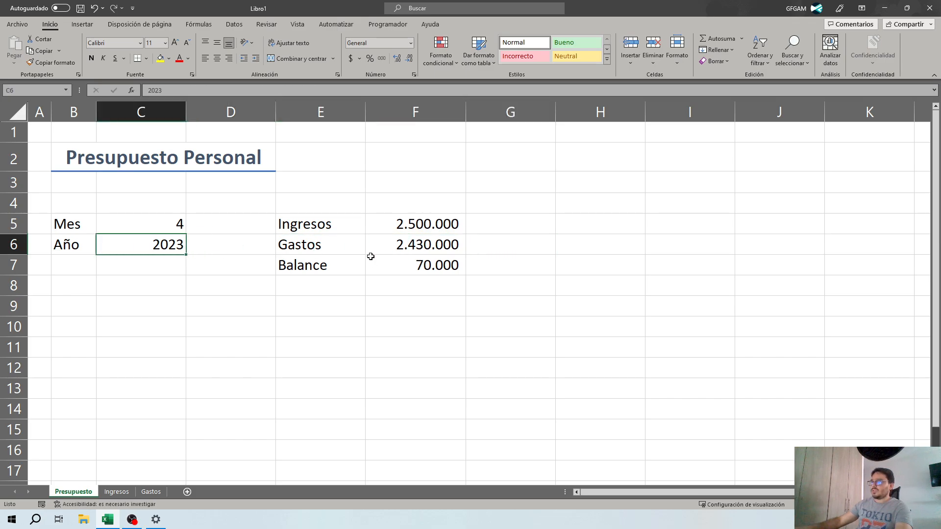
Set the month in C5 to 5 and select the Balance result in F7
key("Up")
type("5")
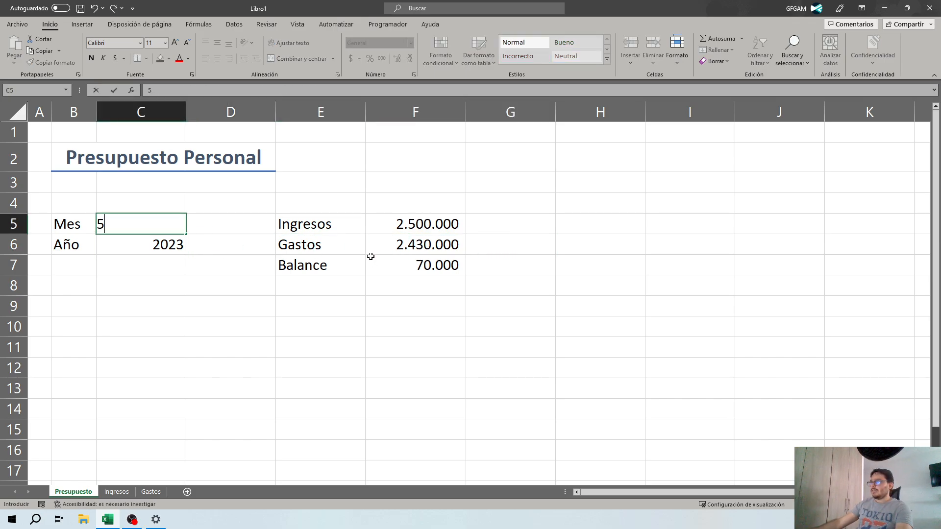
key("Return")
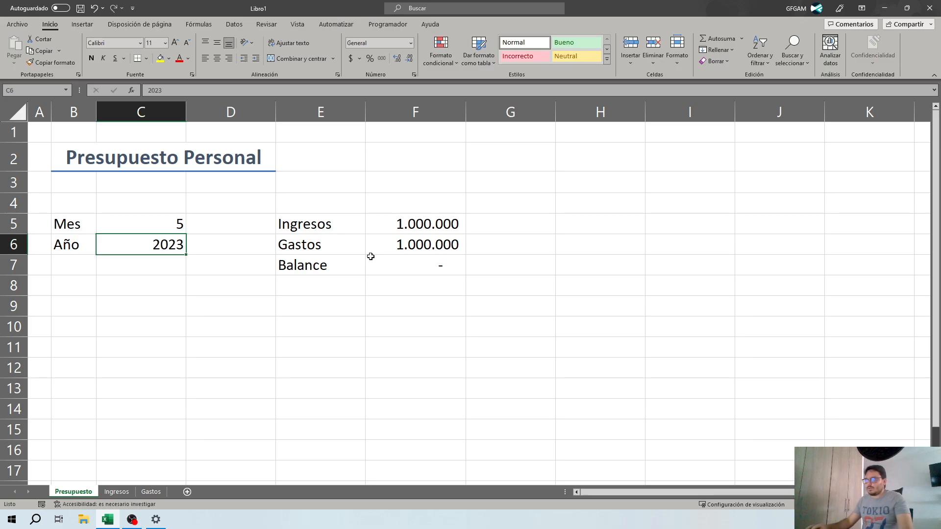
left_click(400, 267)
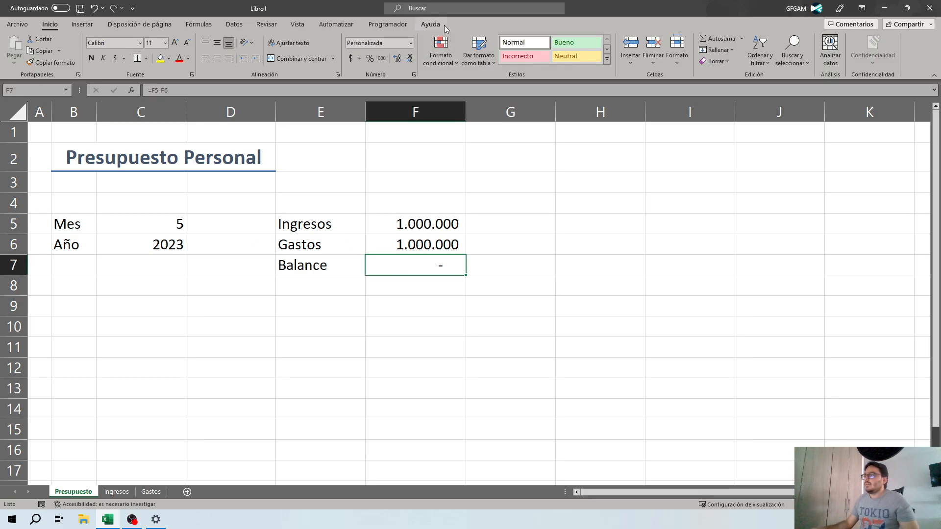
Hide the gridlines on the Presupuesto sheet
left_click(294, 27)
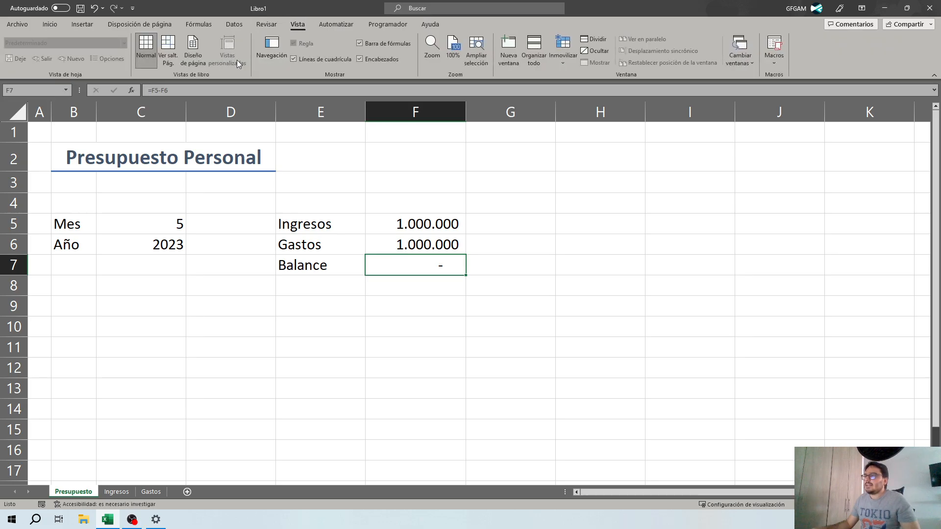
left_click(313, 60)
left_click(496, 245)
Review the month in C5 and the formulas behind the Ingresos, Gastos and Balance amounts in F5:F7
left_click(412, 248)
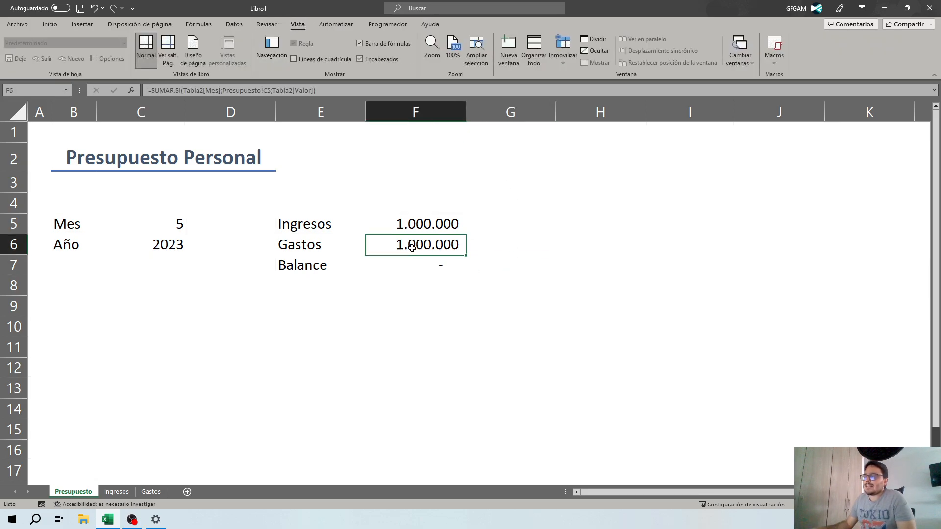
left_click(413, 225)
left_click(172, 222)
left_click(348, 231)
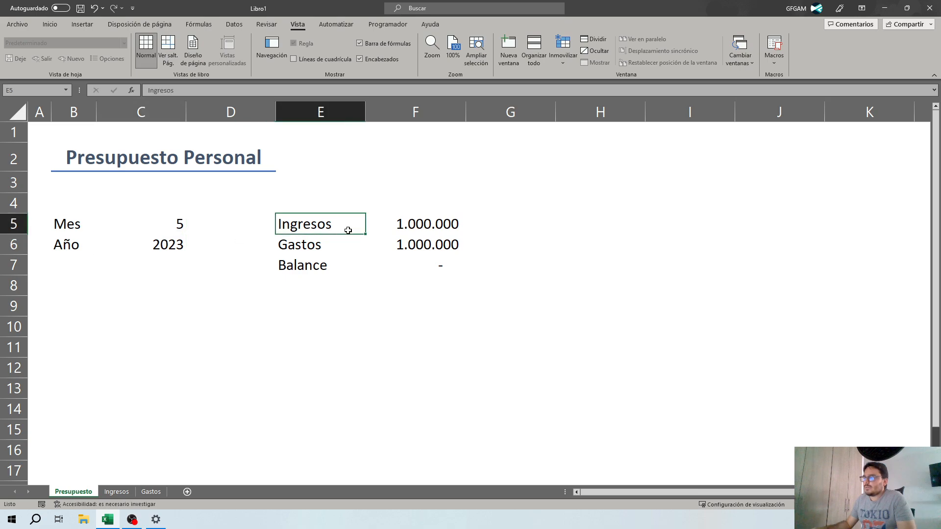
left_click(428, 226)
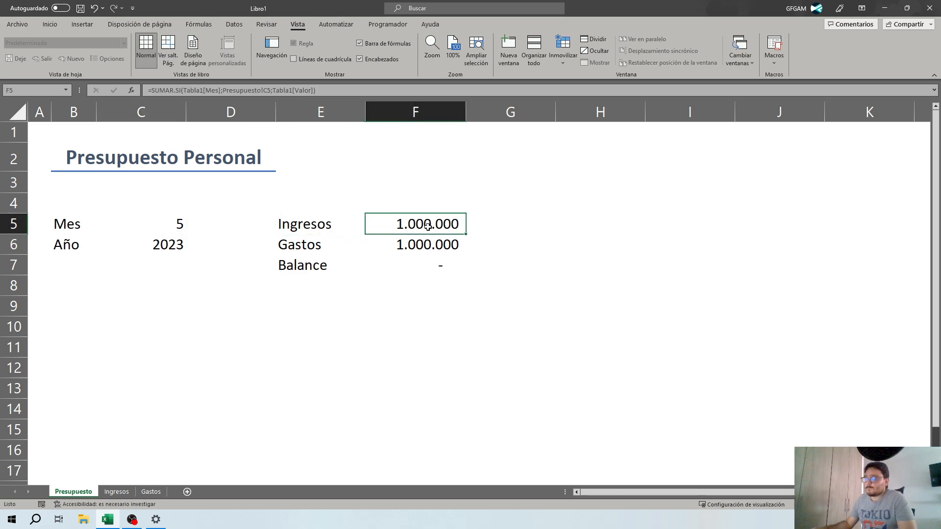
left_click(420, 244)
left_click(416, 265)
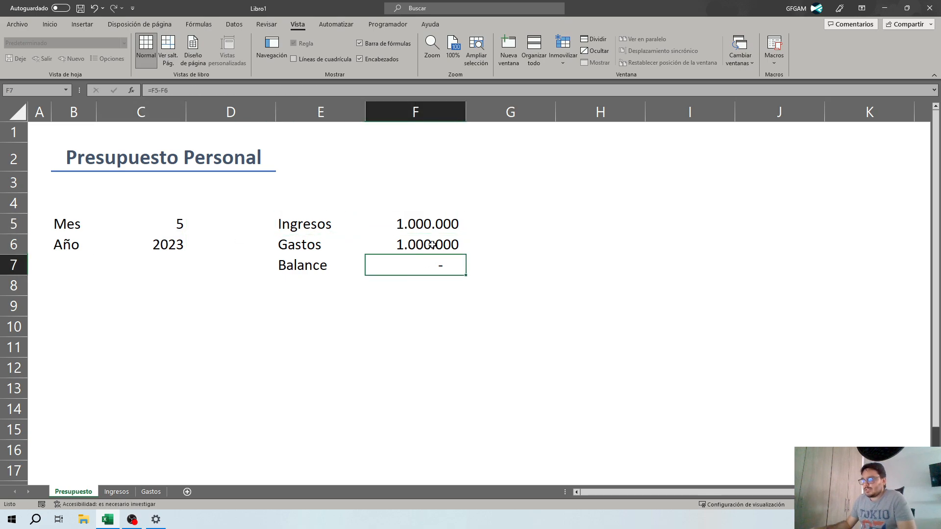
Look over the Ingresos and Gastos tables, and return to the Balance row on the Presupuesto sheet
left_click(117, 492)
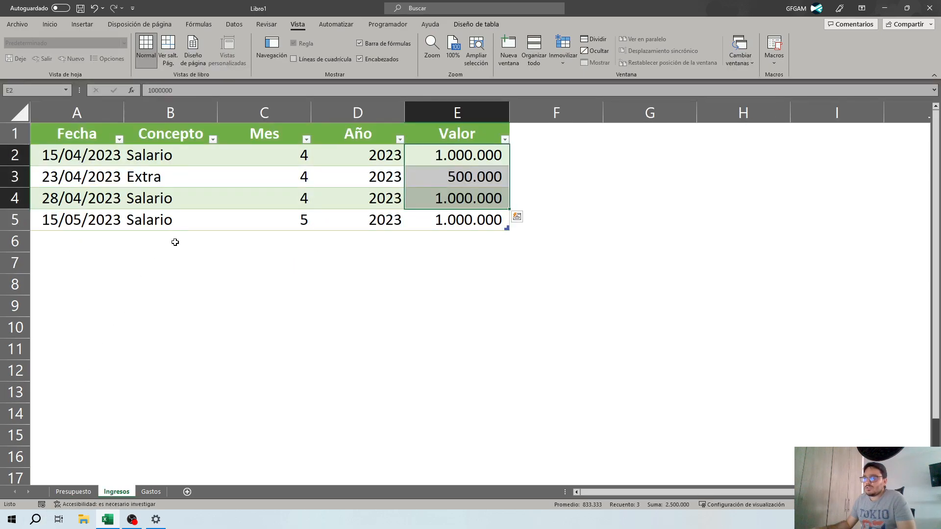
left_click(80, 493)
left_click(114, 492)
left_click(151, 492)
left_click(117, 492)
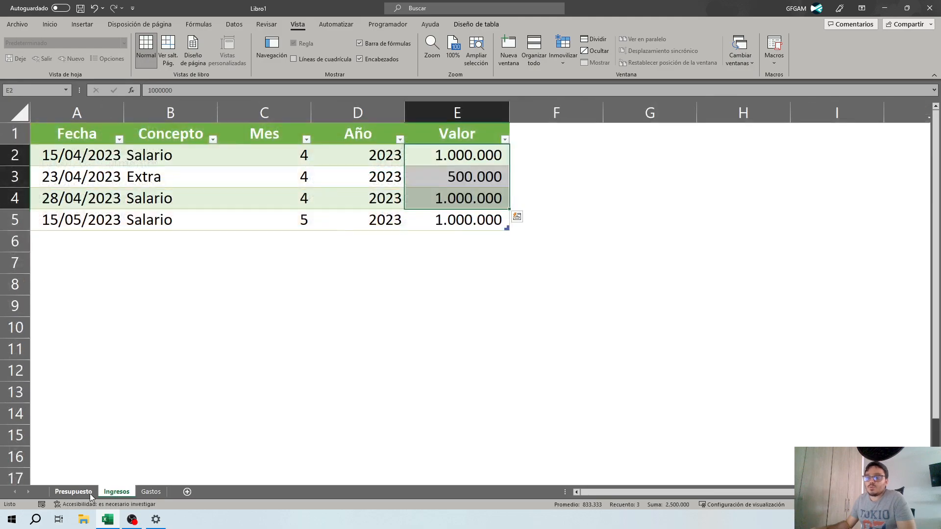
left_click(85, 493)
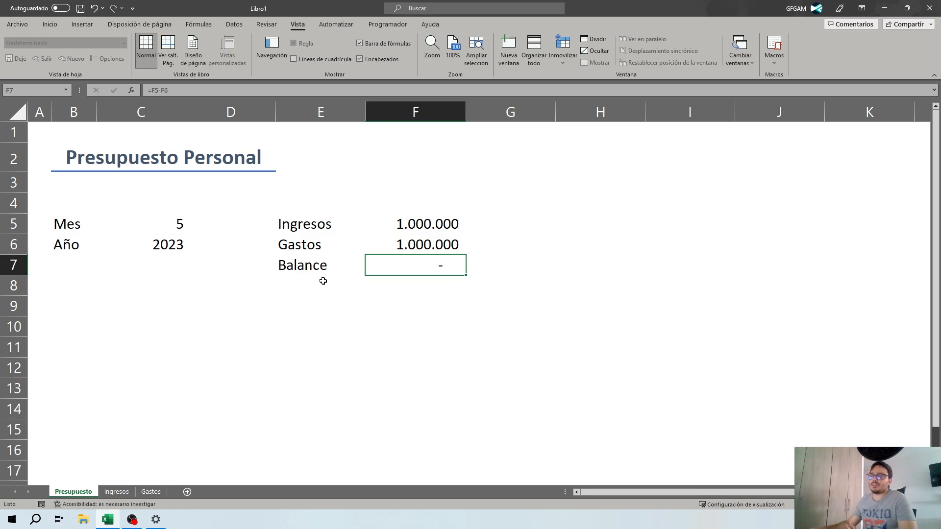
left_click(406, 287)
left_click(391, 264)
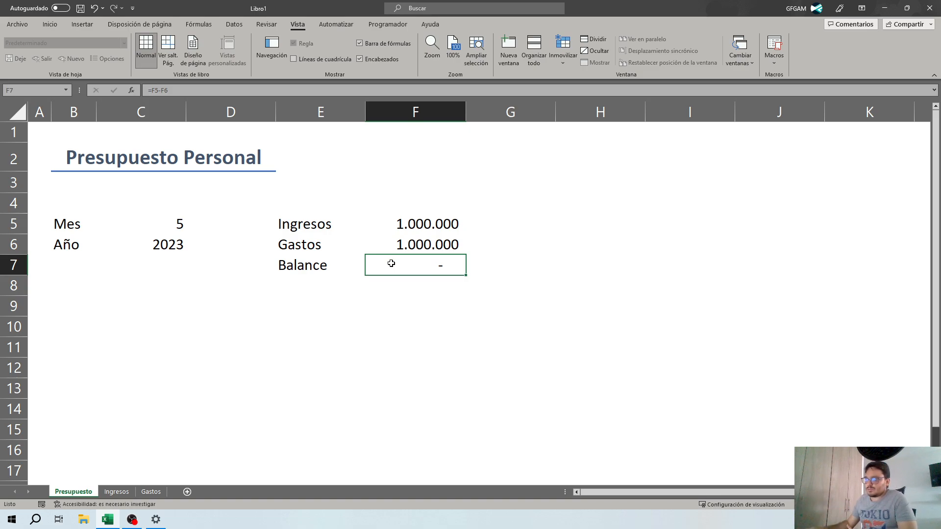
left_click(320, 292)
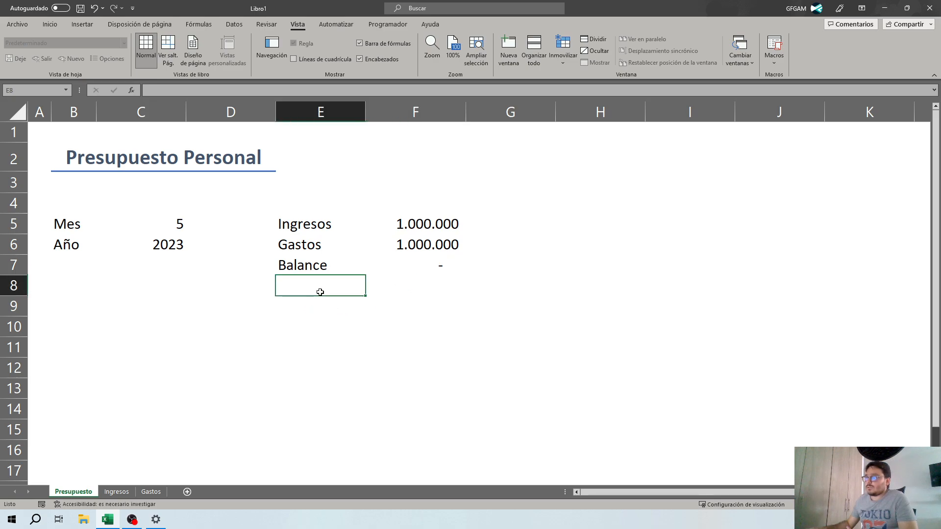
Check the Balance, Ingresos and Gastos cells on the Presupuesto sheet and set the month in C5 to 4
left_click(440, 264)
left_click(423, 227)
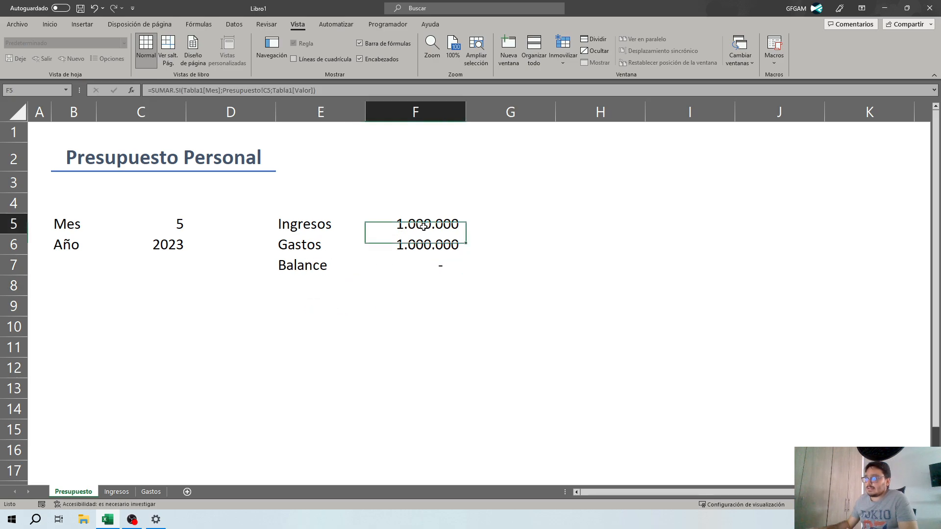
left_click(421, 238)
left_click(179, 223)
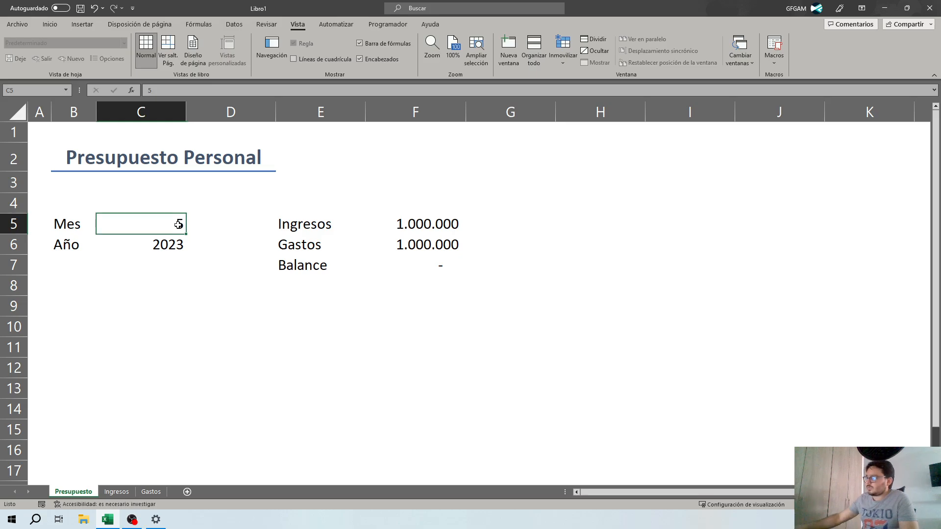
type("4")
key("Return")
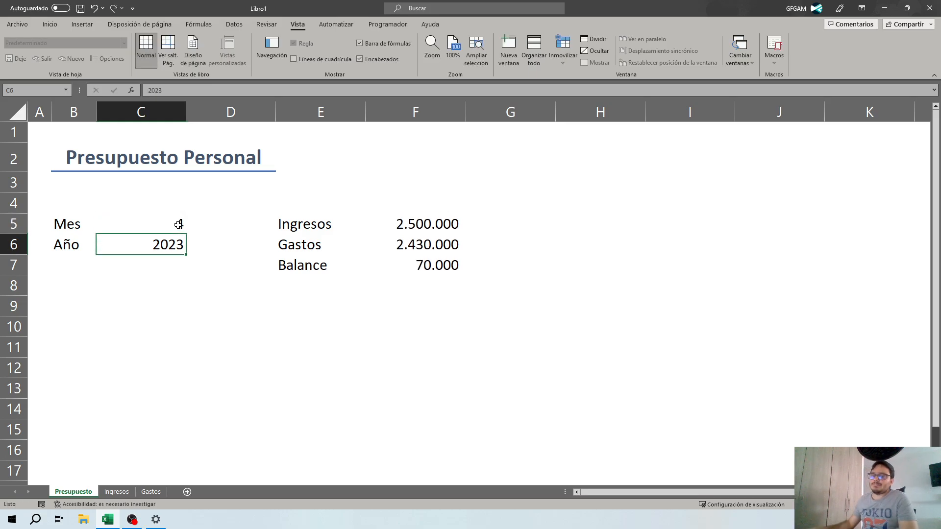
Start a new row at the end of the Ingresos table with the date 05/04/2024
left_click(124, 493)
left_click(65, 249)
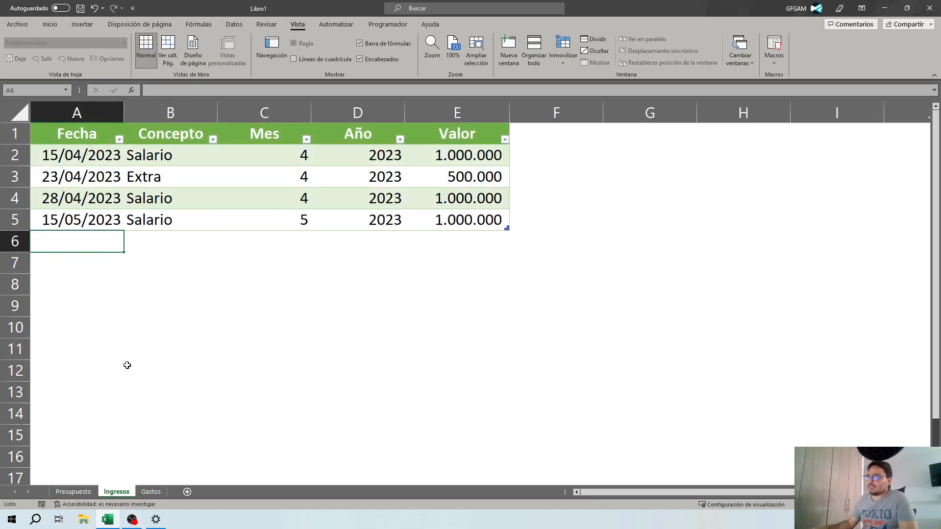
type("05")
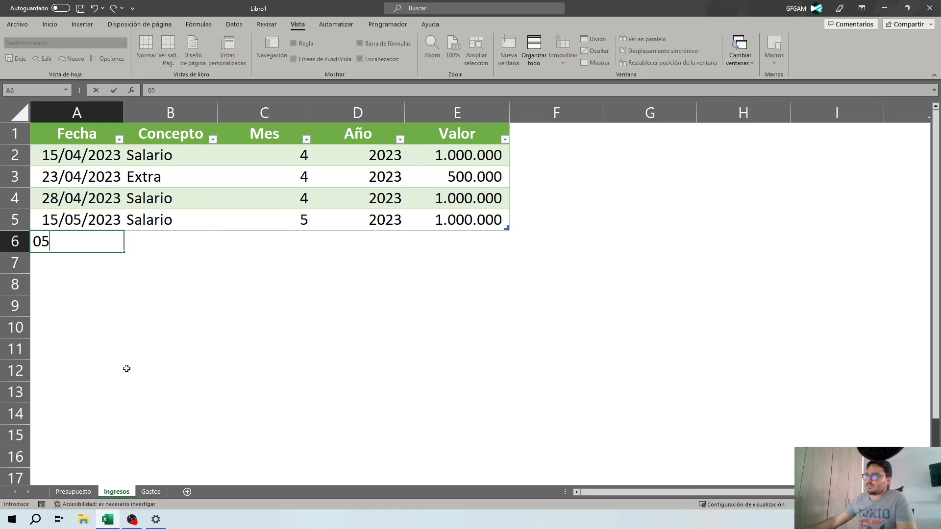
type("/04/204")
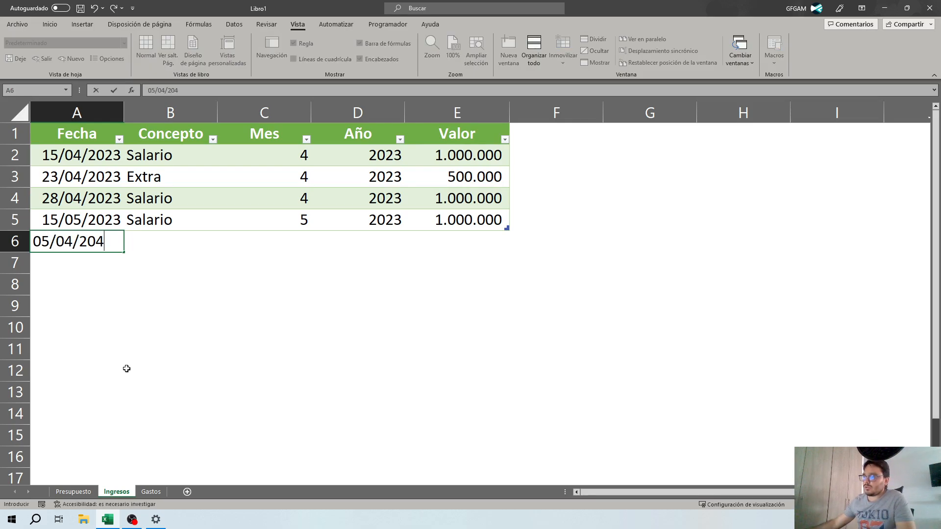
key("BackSpace")
type("24")
key("Tab")
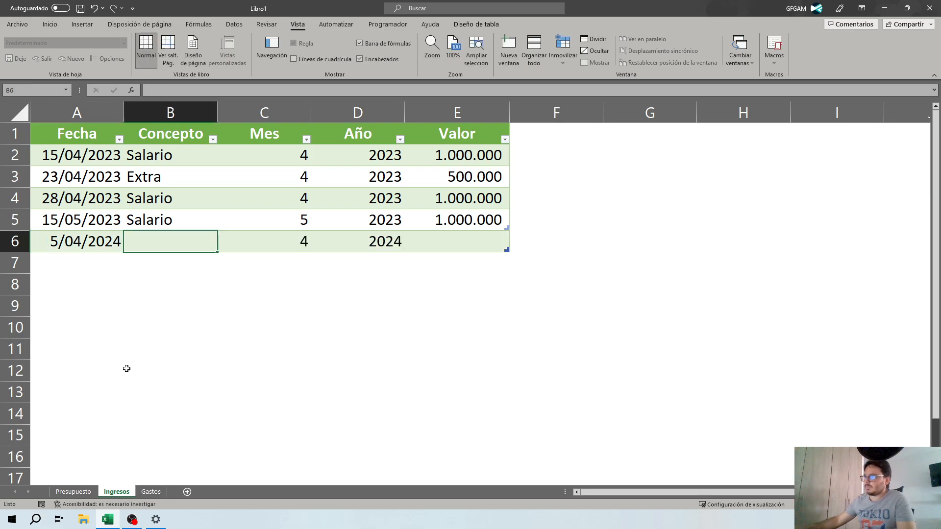
Complete the new income row with the concept Salario and a value of 1.200.000
type("Sala")
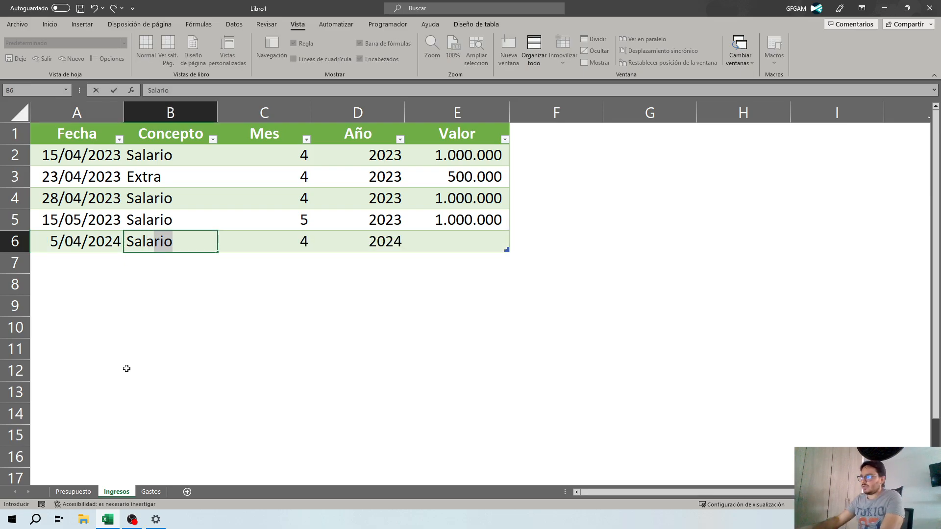
key("Tab")
key("Tab")
key("Tab")
type("1")
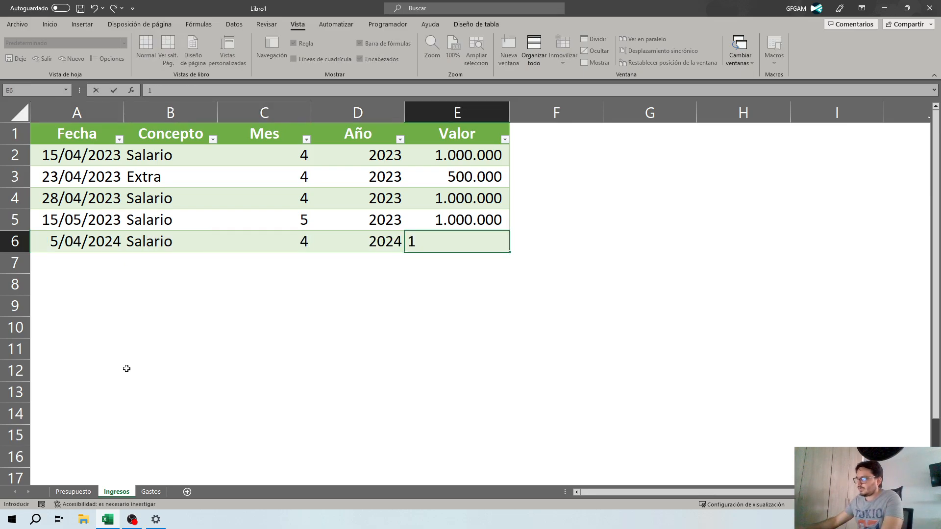
type(".200.000")
key("Return")
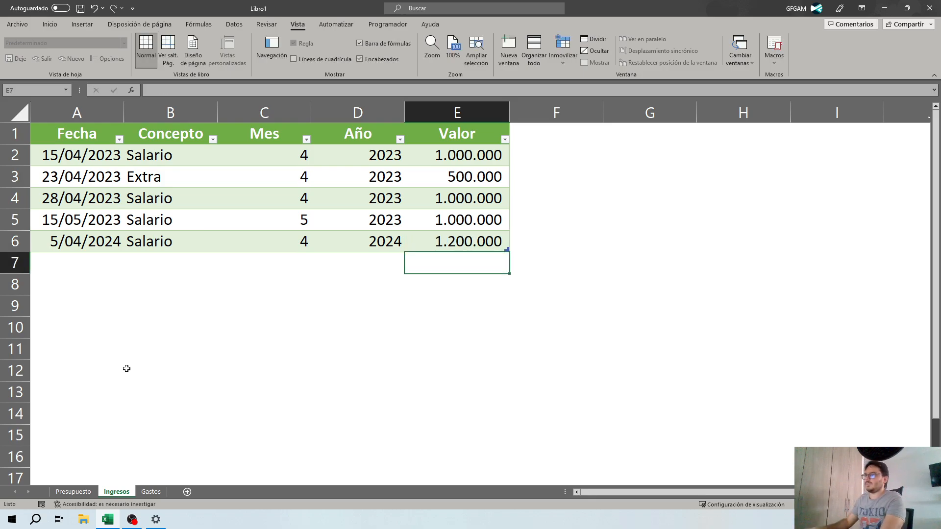
Review the new income row's value, year and month, and check the Ingresos total in F5 of the Presupuesto sheet
left_click(474, 249)
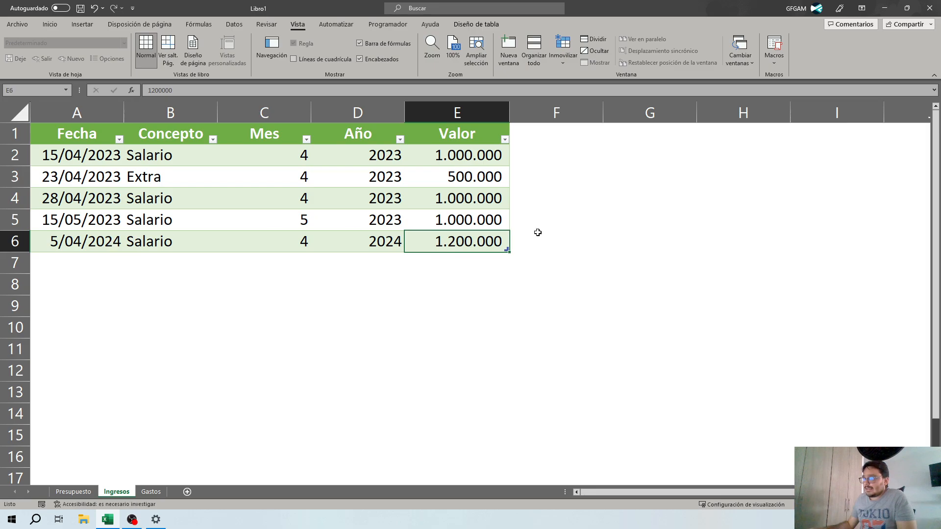
left_click(390, 244)
left_click(308, 242)
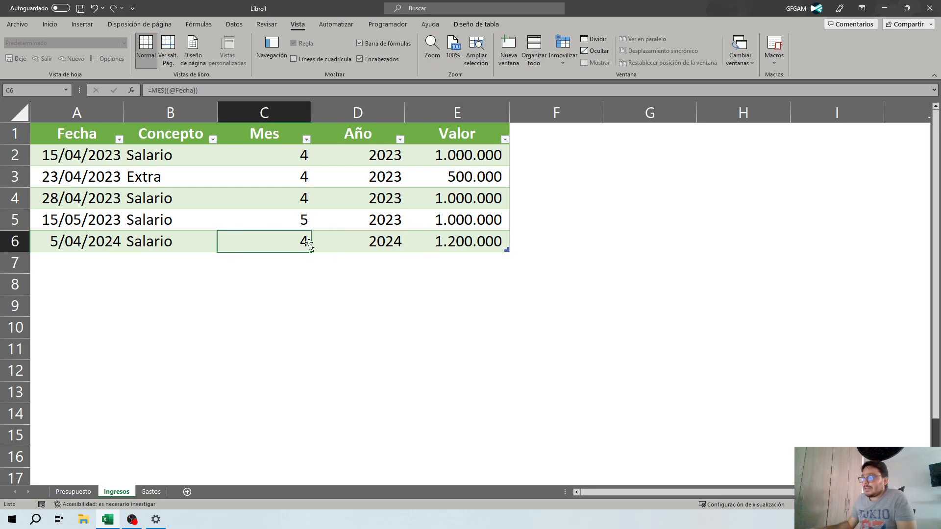
left_click(369, 242)
left_click(78, 494)
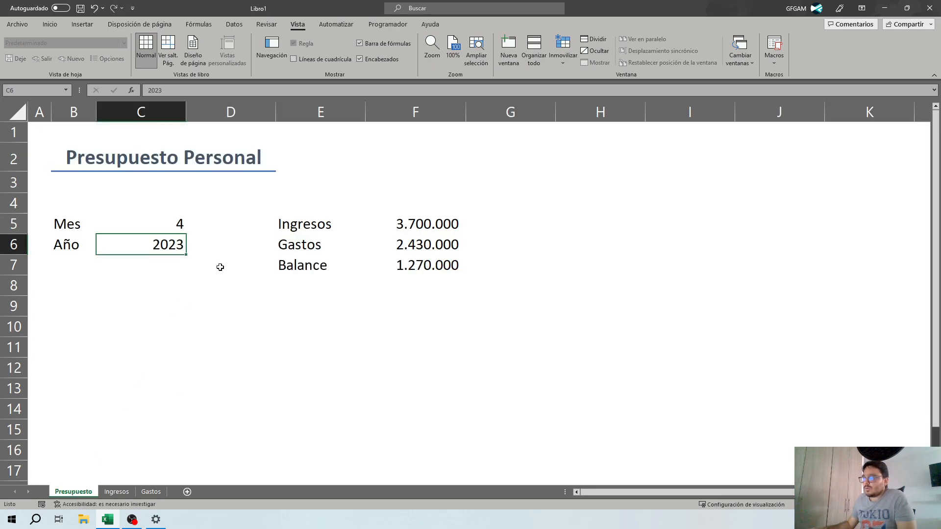
left_click(439, 231)
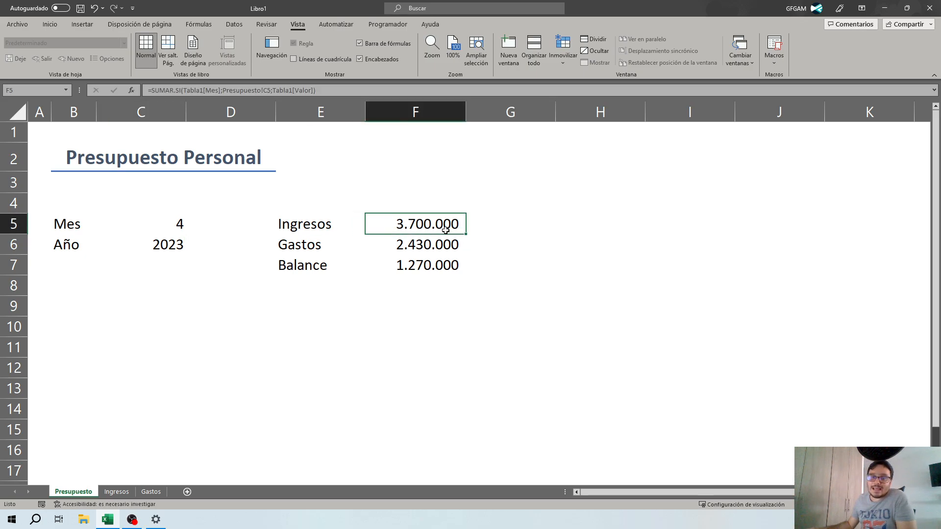
Check the sum of the Valor amounts for all month 4 rows in the Ingresos table, and return to the Presupuesto sheet
left_click(116, 492)
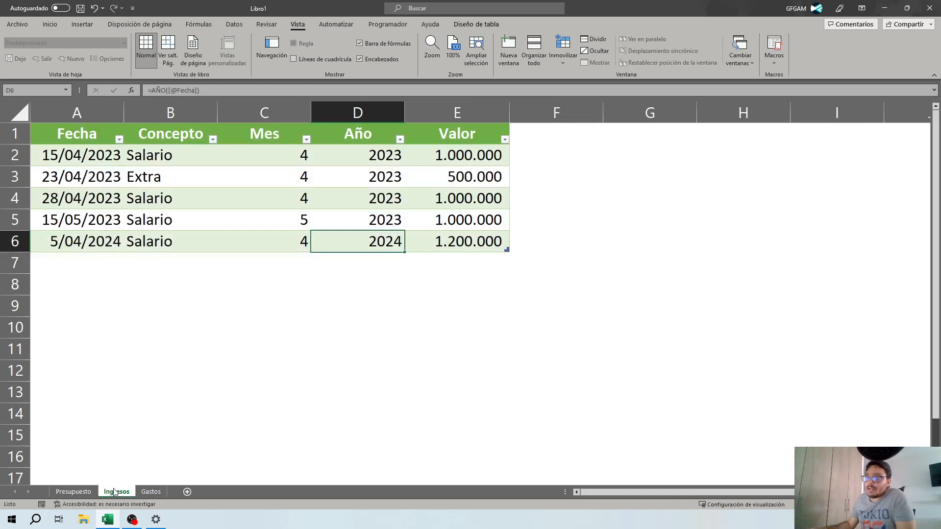
left_click_drag(294, 151, 284, 198)
left_click(289, 244, "ctrl")
left_click_drag(478, 151, 475, 201)
left_click(470, 242, "ctrl")
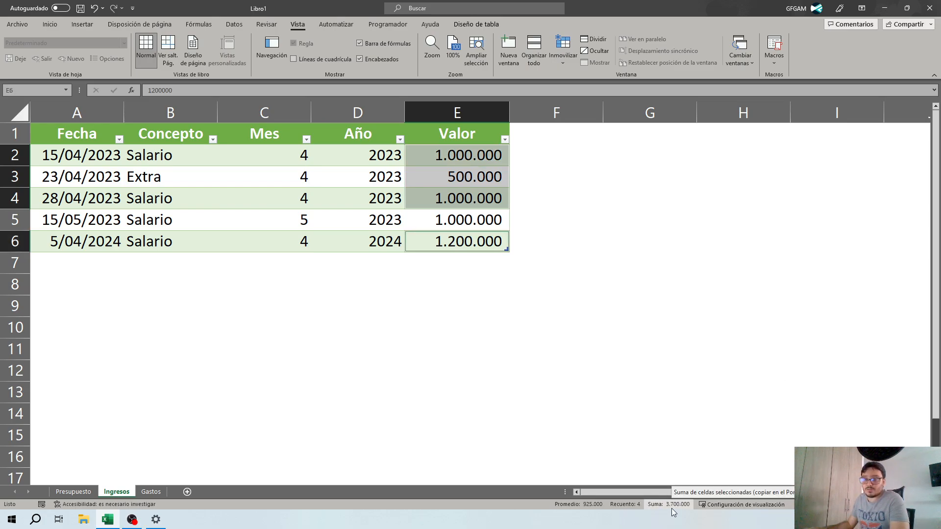
left_click(348, 224)
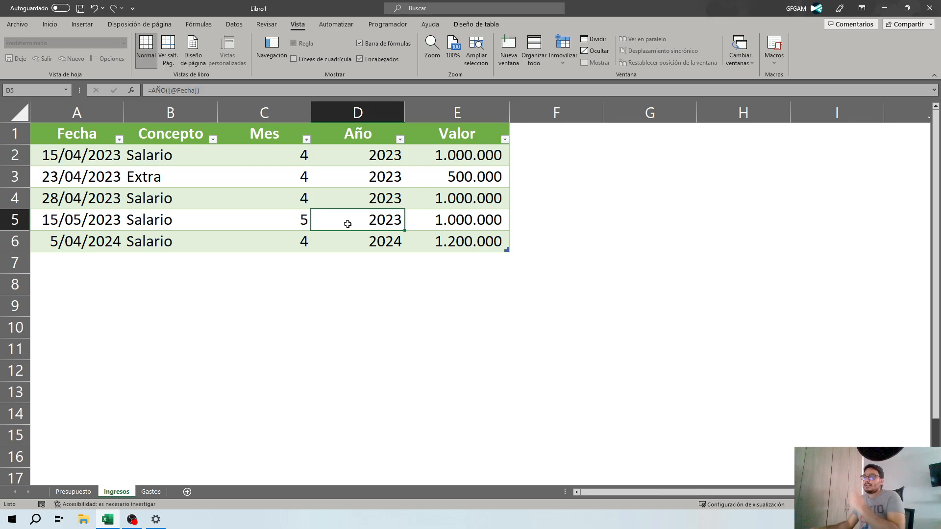
left_click(193, 199)
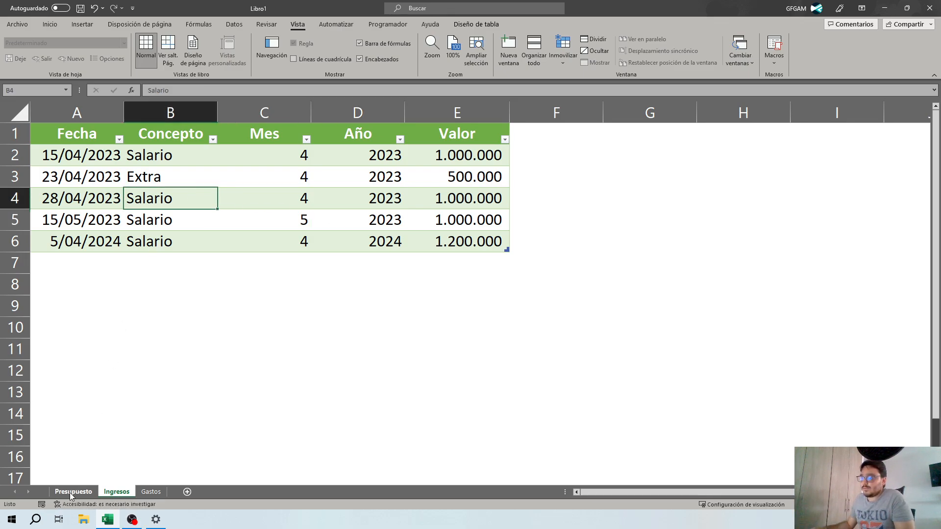
key("ctrl+a")
left_click(463, 219)
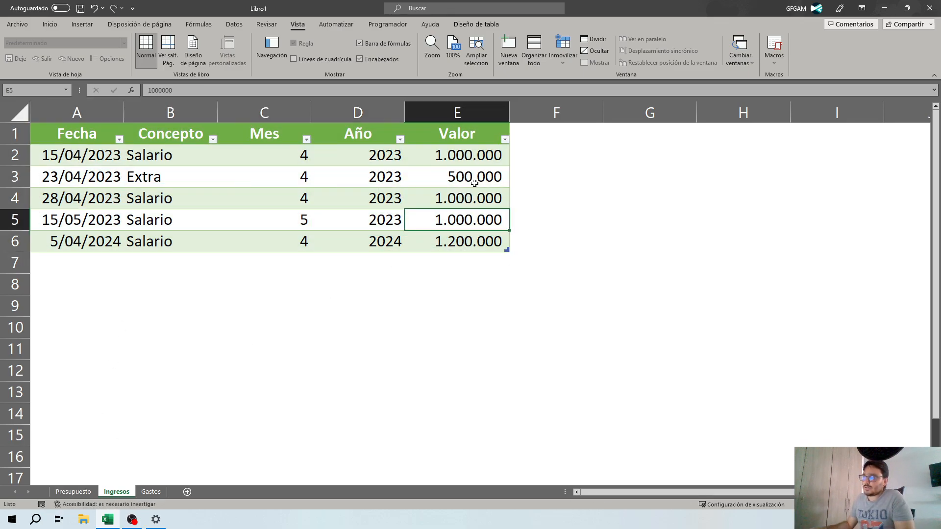
left_click(471, 179)
left_click(74, 492)
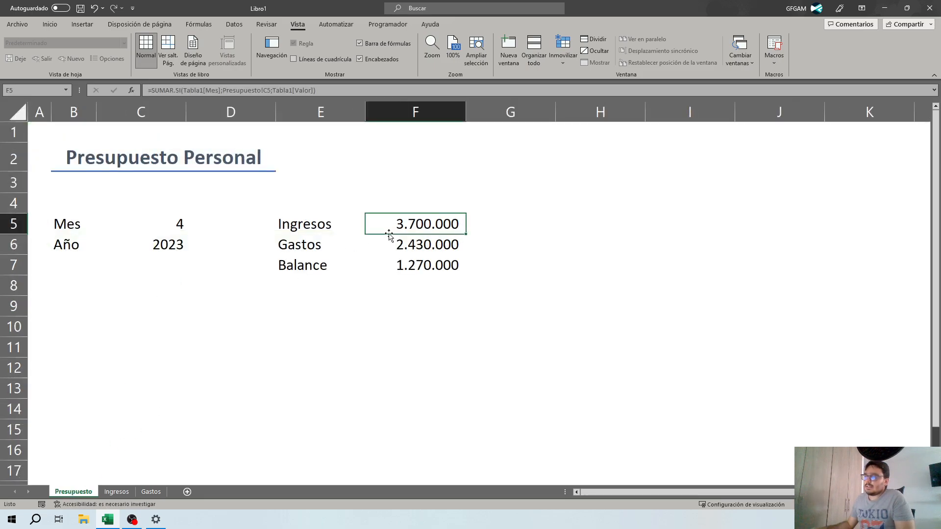
Set the year in C6 to 2024
left_click(147, 246)
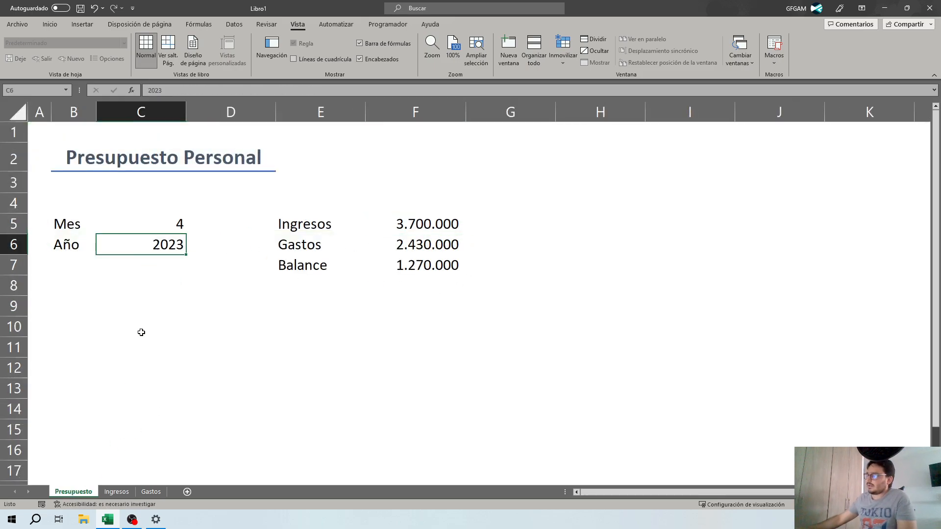
type("2024")
key("Return")
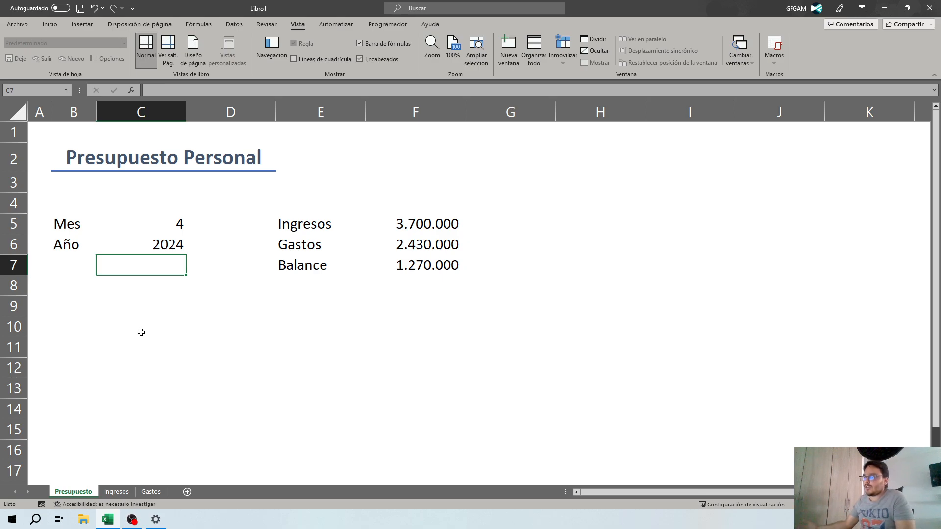
Replace the Ingresos formula in F5 with a SUMAR.SI.CONJUNTO function that uses Tabla1[Valor] as its sum range
key("Right")
key("Right")
key("Right")
key("Up")
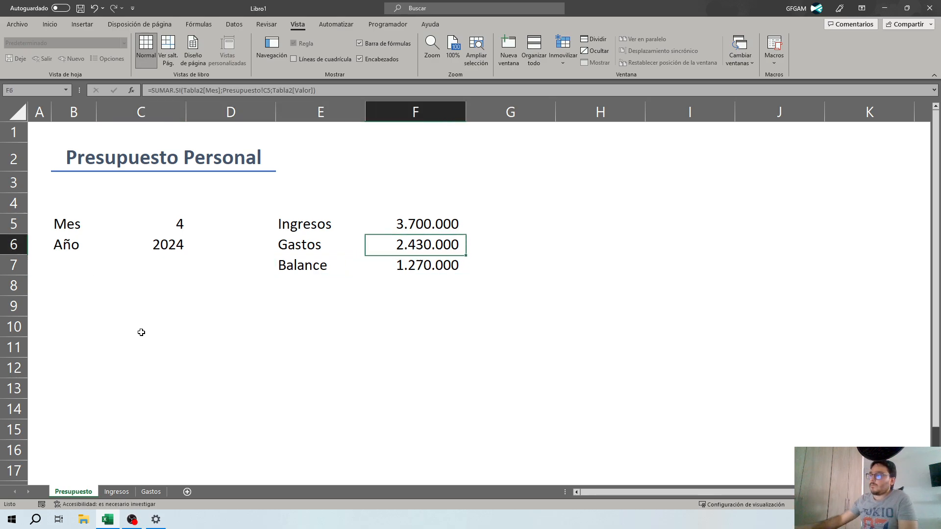
key("Up")
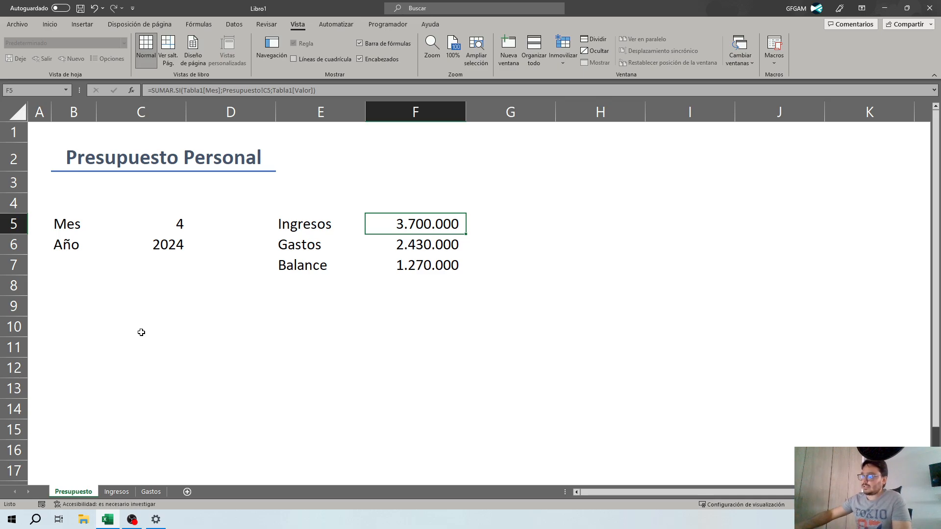
type("=SUMA")
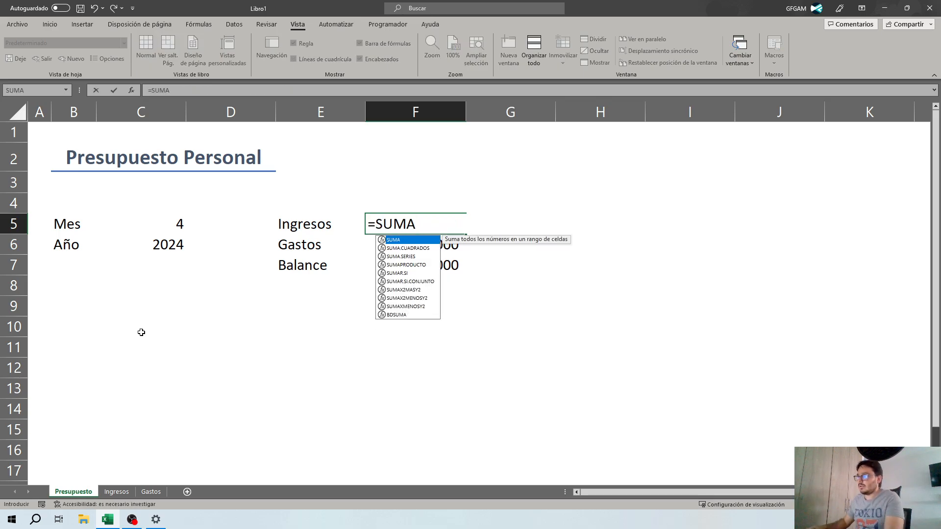
left_click(419, 283)
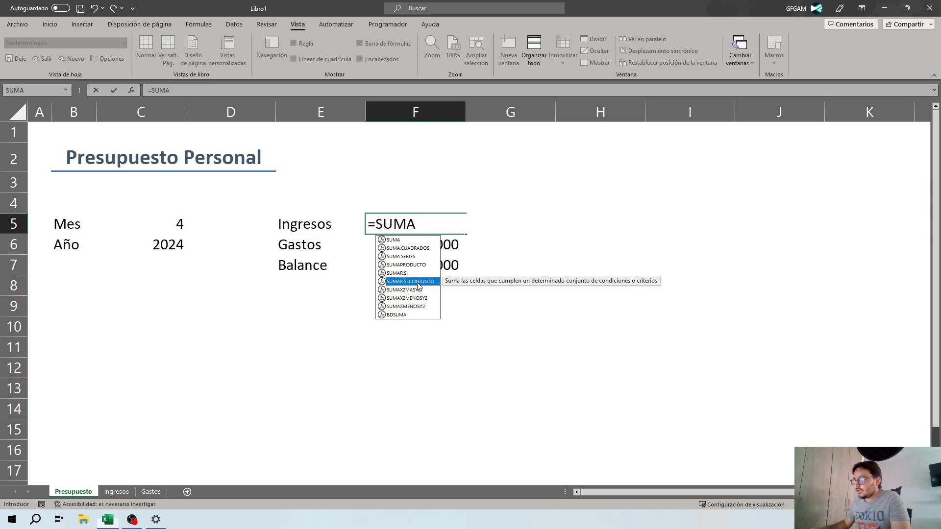
double_click(418, 283)
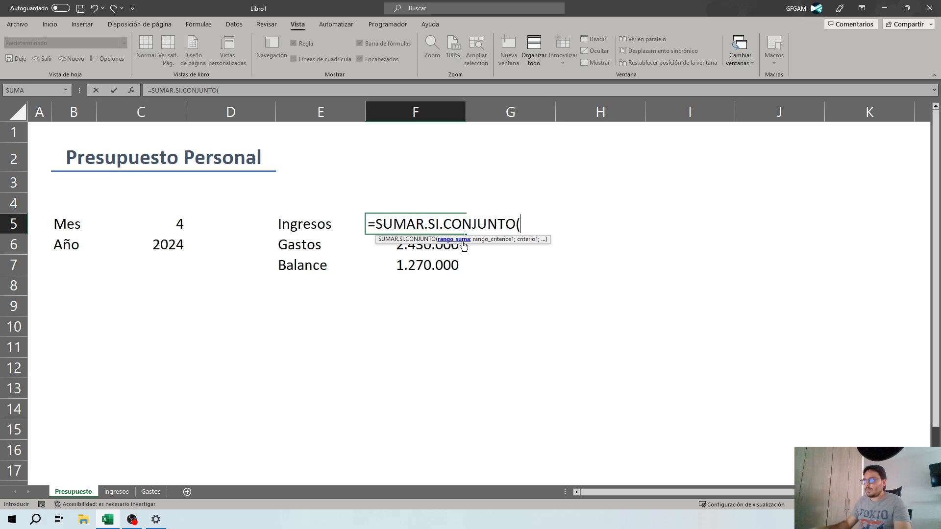
left_click(113, 496)
left_click_drag(466, 155, 460, 241)
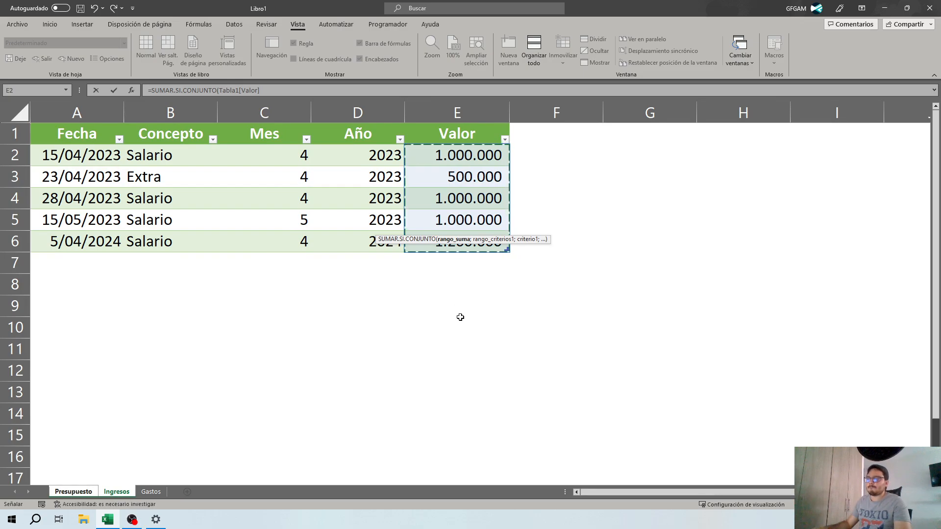
type(";")
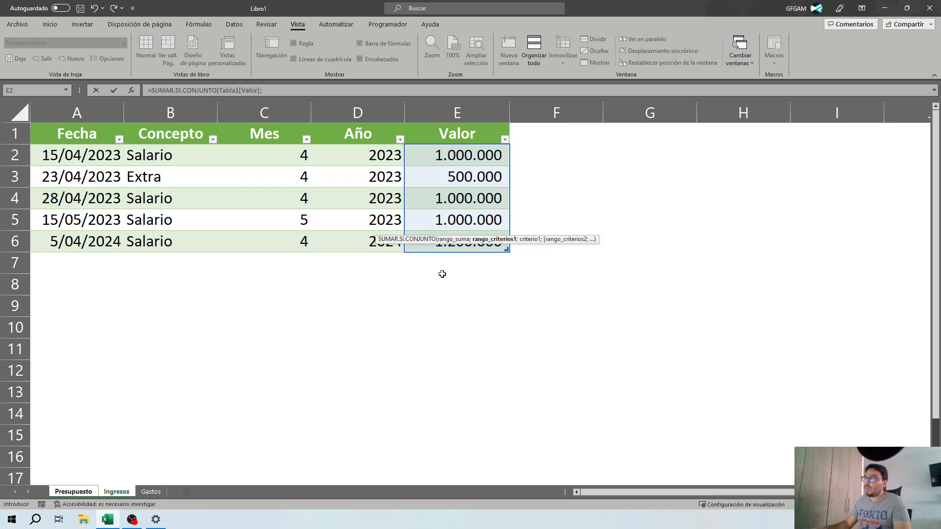
Add the month condition to the formula, with Tabla1[Mes] as the first criteria range and Presupuesto!C5 as its criterion
left_click(290, 155)
left_click_drag(290, 165, 296, 247)
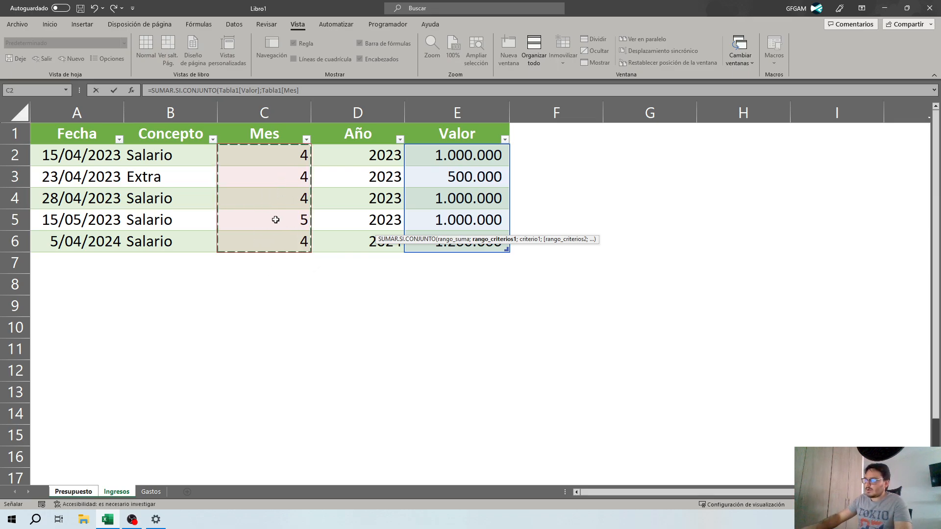
type(";")
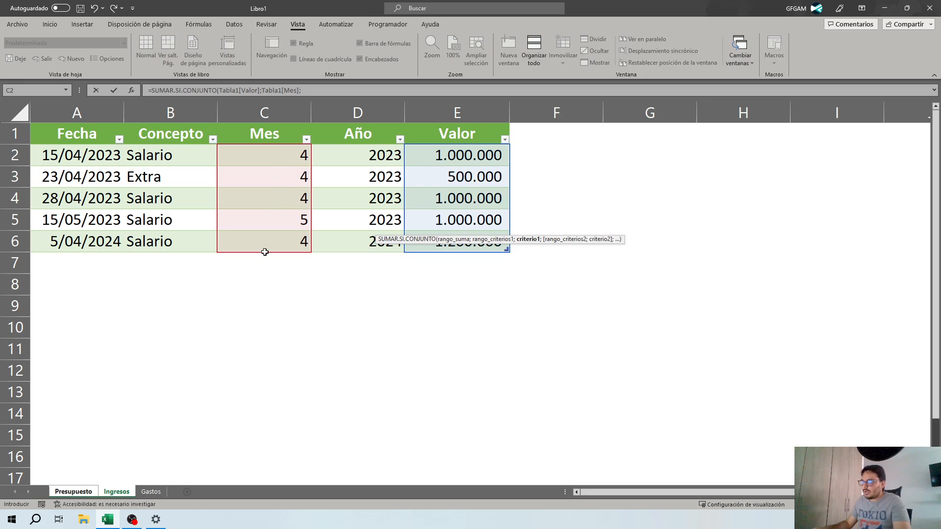
left_click(83, 491)
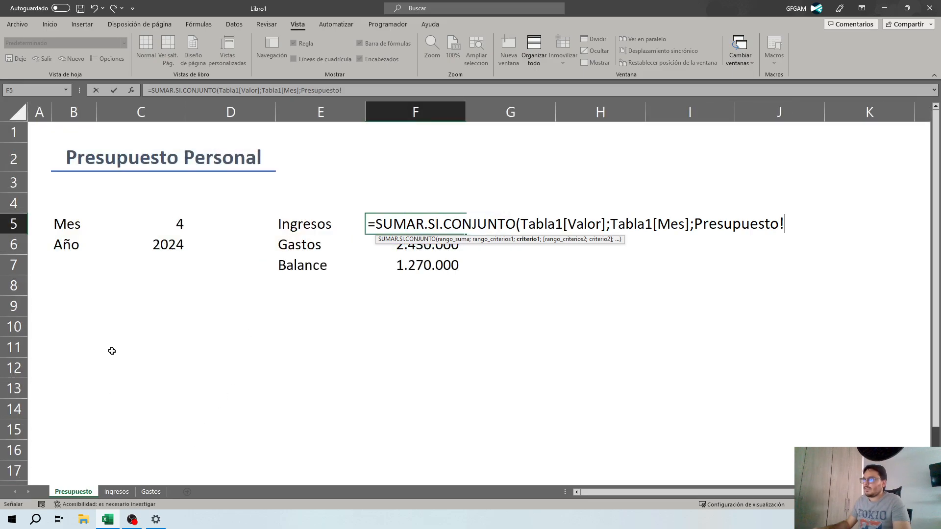
left_click(155, 222)
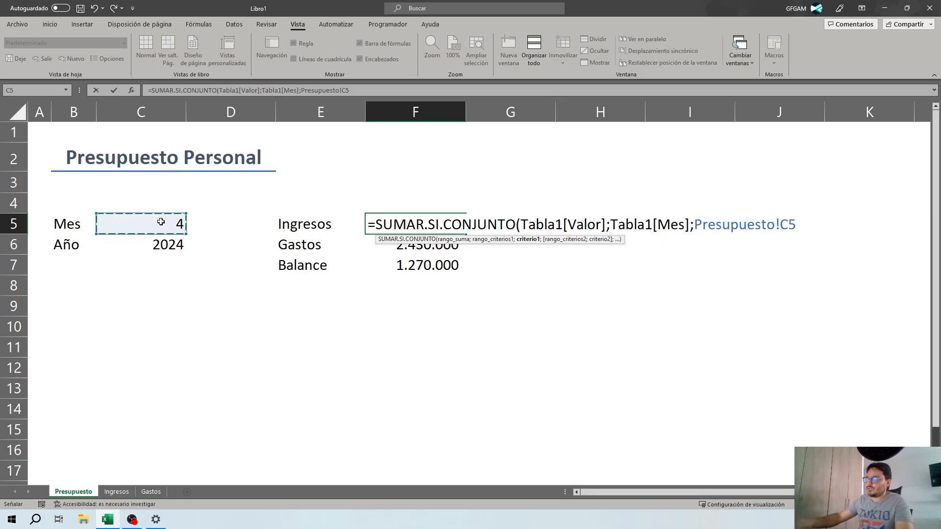
type(";")
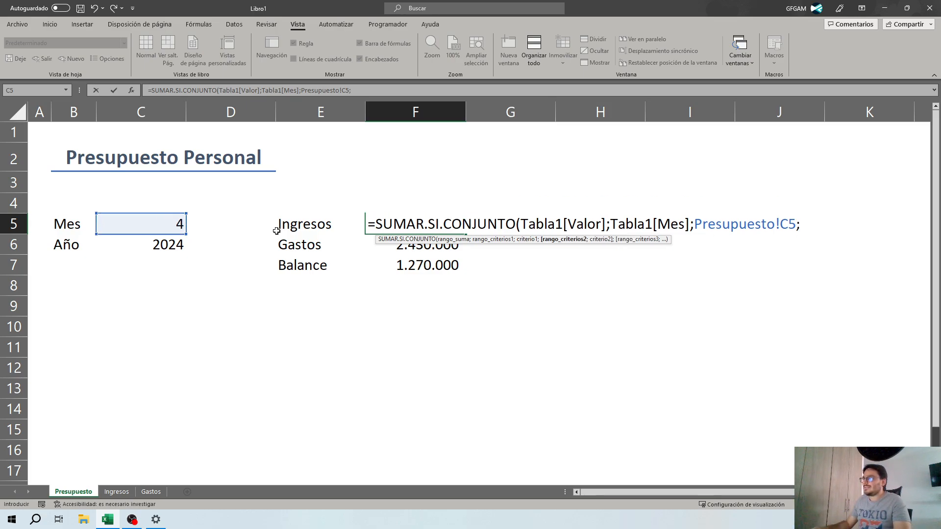
Complete the Ingresos formula in F5 with Tabla1[Año] as the second criteria range and Presupuesto!C6 as its criterion
left_click(115, 492)
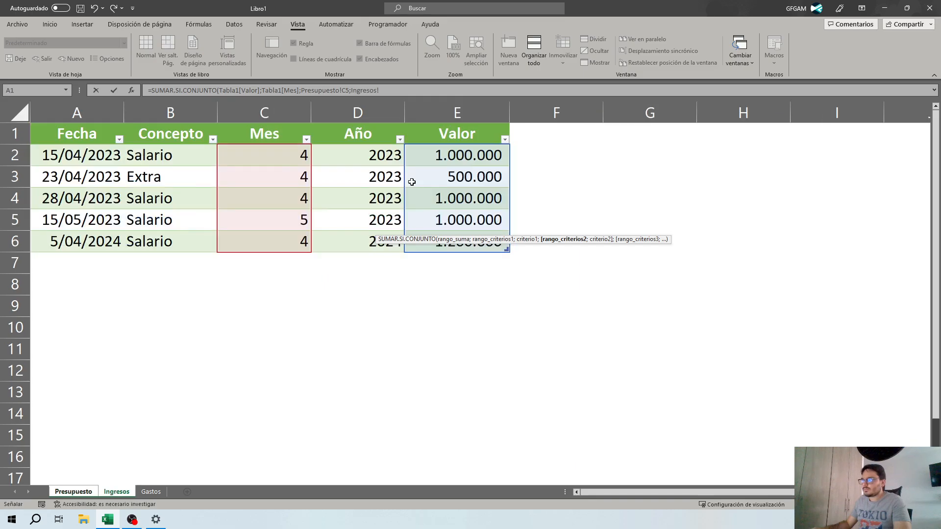
left_click(363, 156)
left_click_drag(364, 156, 351, 239)
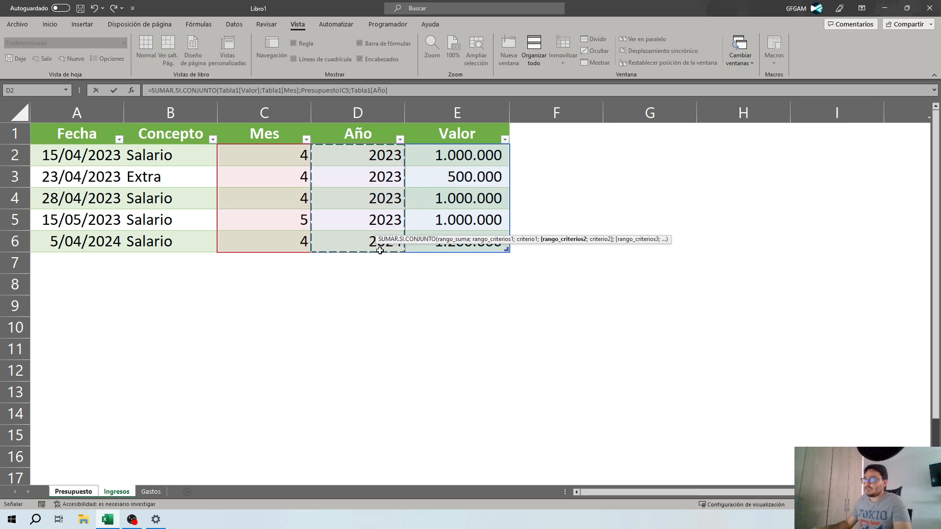
type(";")
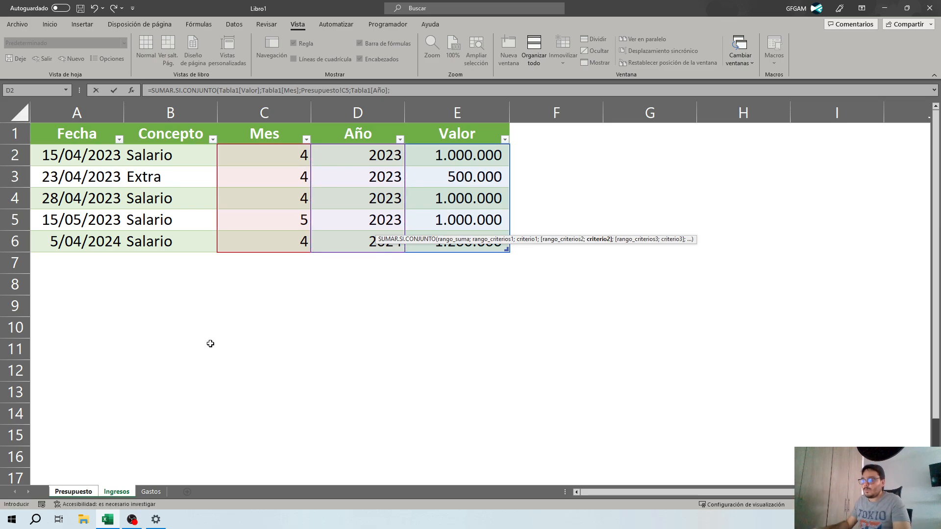
left_click(86, 494)
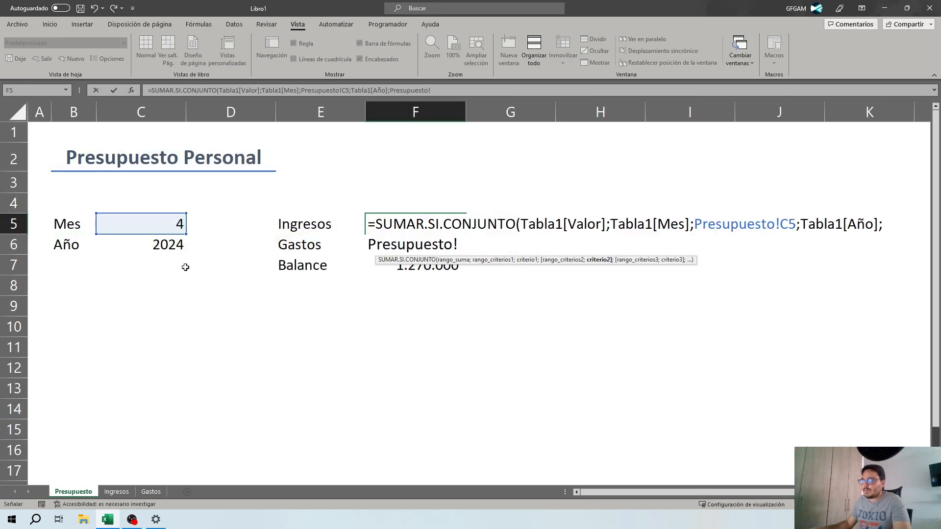
left_click(164, 247)
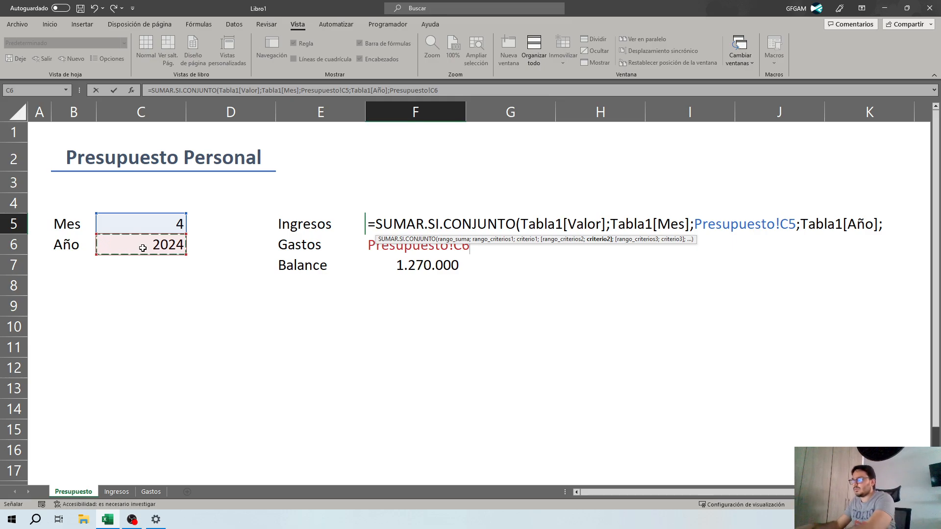
type(")")
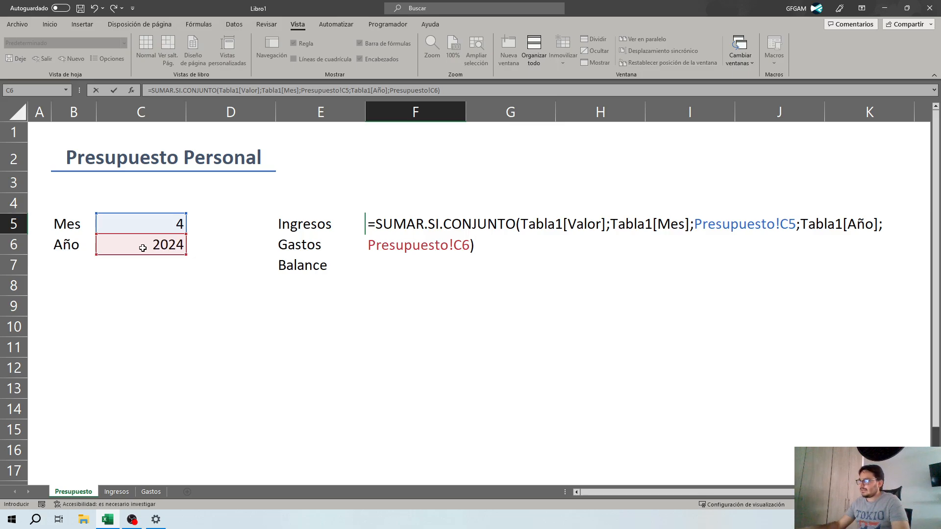
key("Return")
Set the year in C6 to 2023 and check the Ingresos total in F5
key("Up")
key("Left")
key("Left")
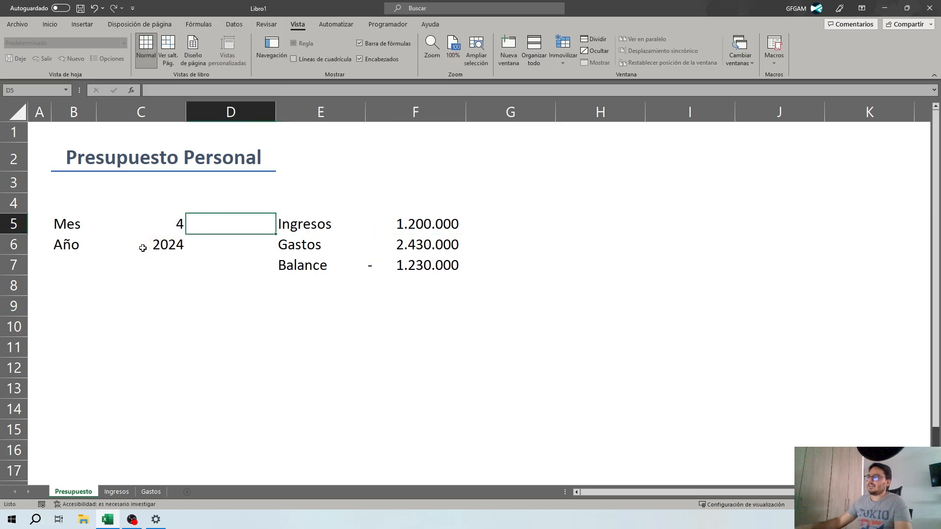
key("Left")
key("Down")
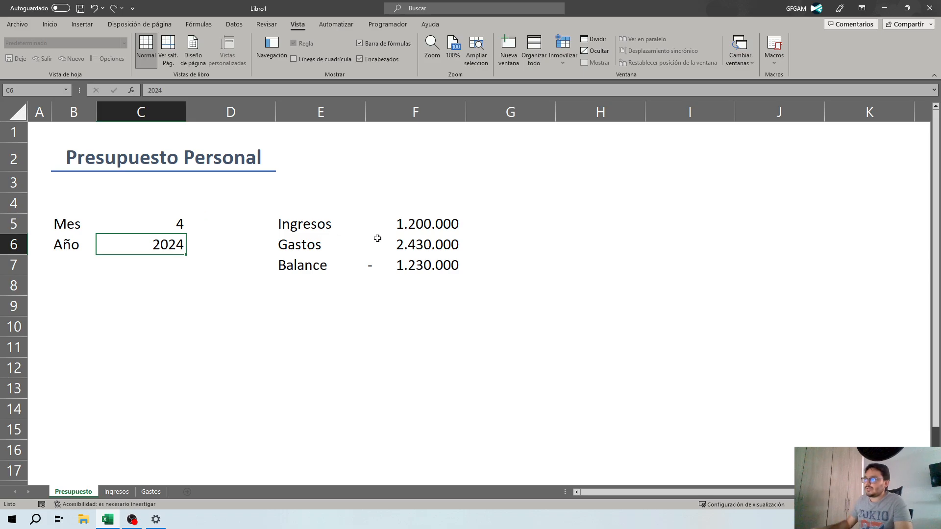
left_click(400, 224)
left_click(161, 247)
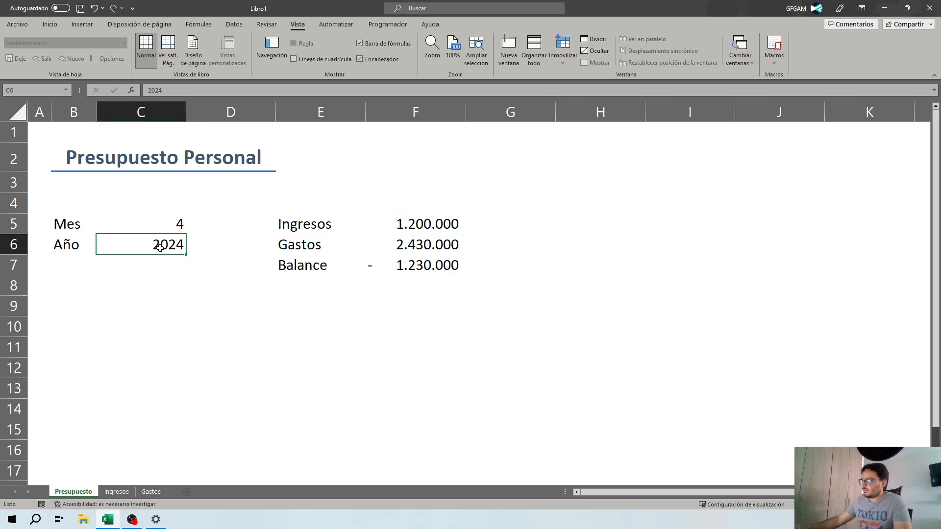
type("2023")
key("Return")
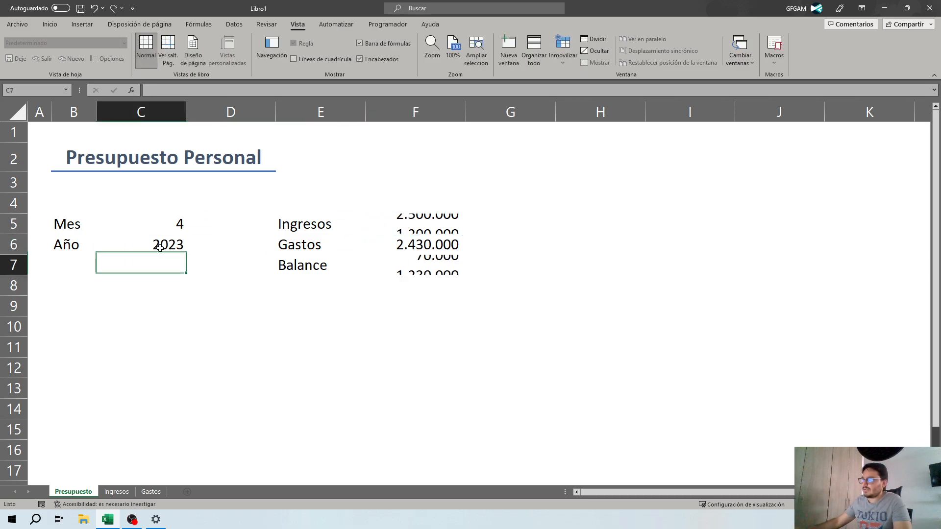
left_click(411, 227)
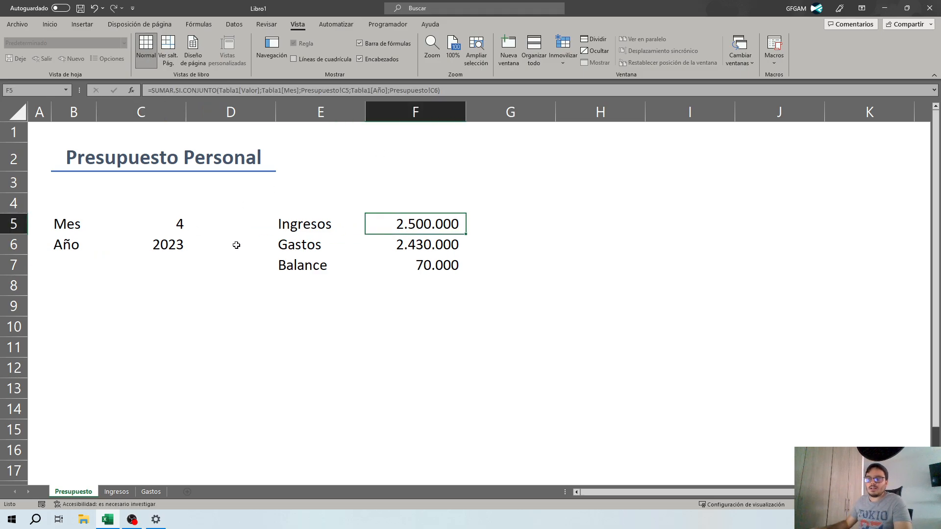
Check the Valor sum of the April 2023 rows and the April 2024 amount in the Ingresos table, and return to the Presupuesto sheet
left_click(116, 492)
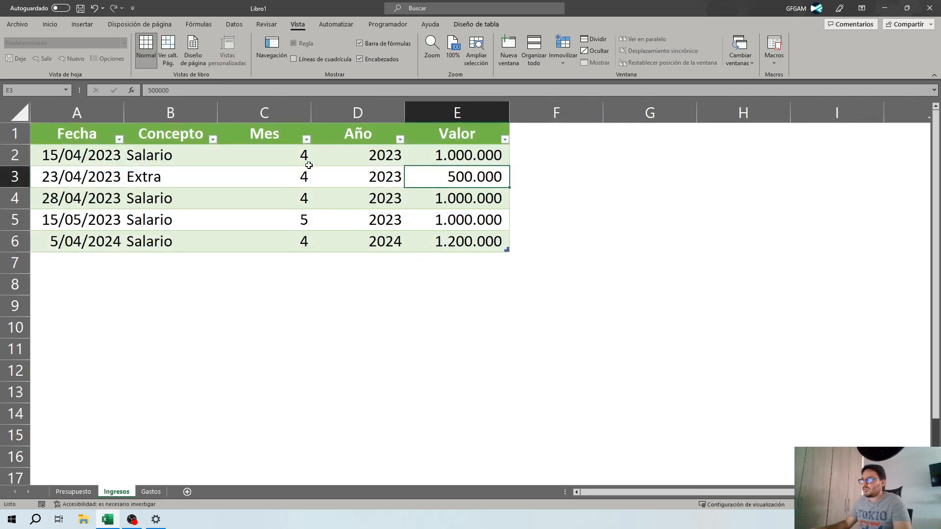
left_click_drag(484, 159, 473, 195)
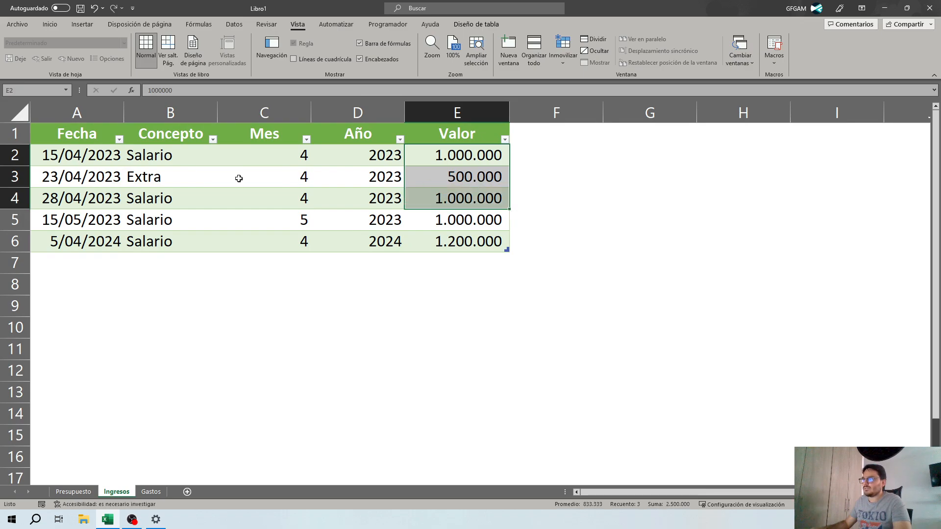
left_click(292, 243)
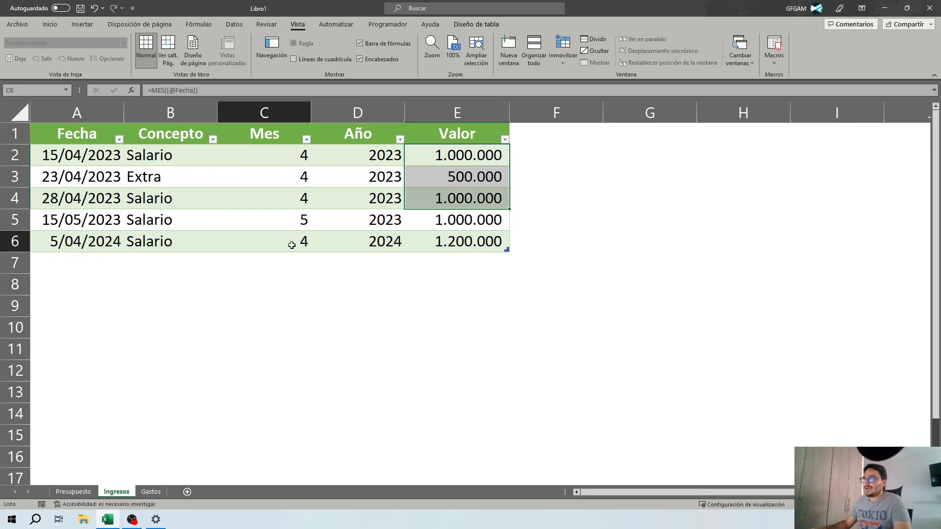
left_click(460, 235)
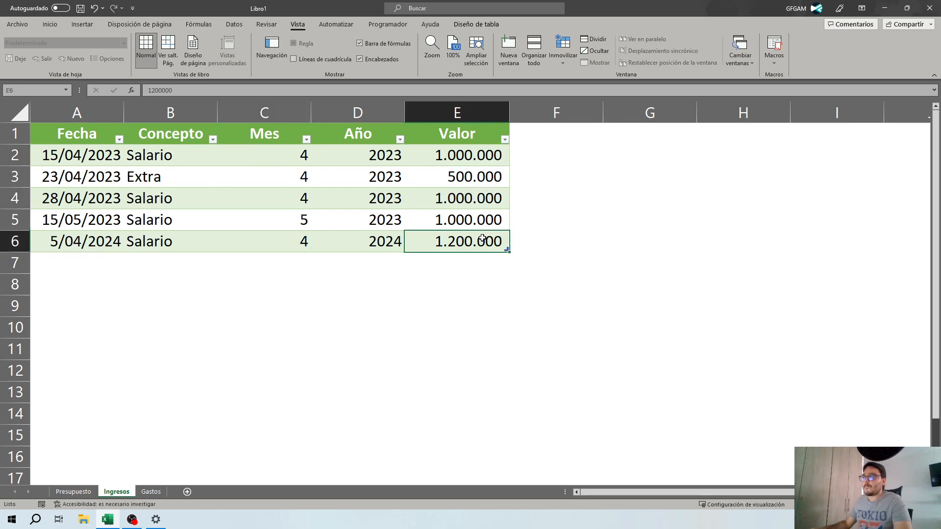
left_click(65, 491)
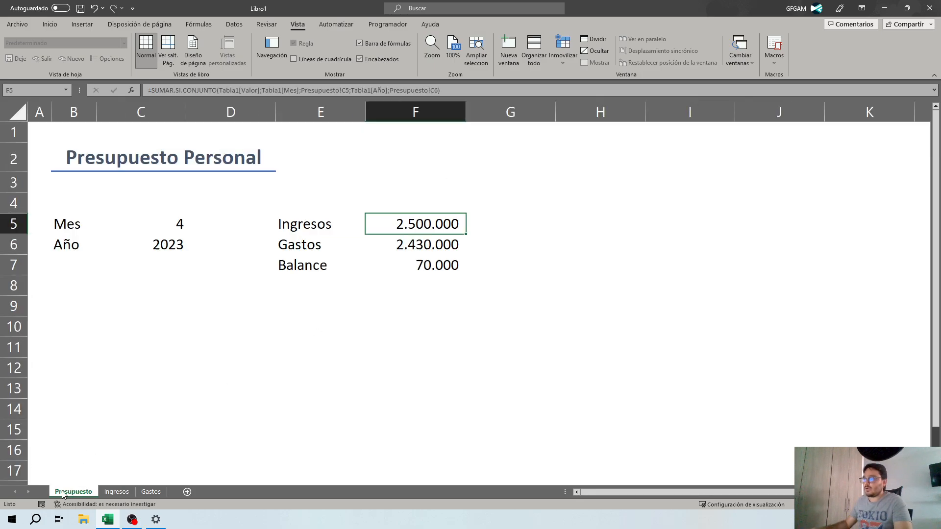
Replace the Gastos formula in F6 with a SUMAR.SI.CONJUNTO function that uses Tabla2[Valor] as its sum range
left_click(401, 245)
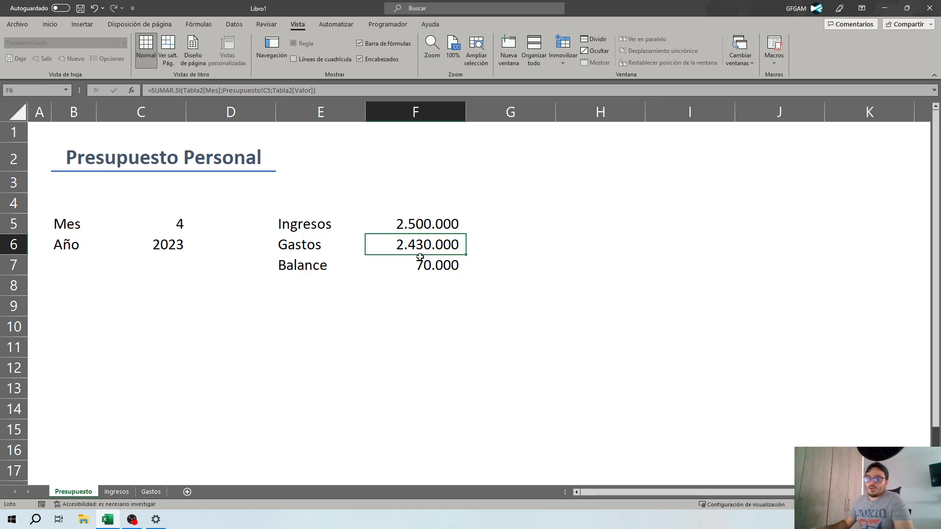
type("=")
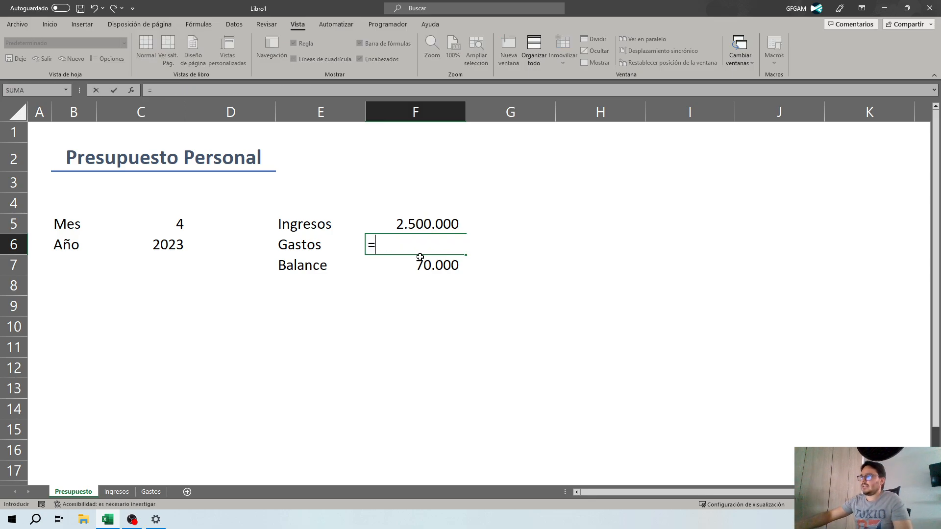
type("SUMA")
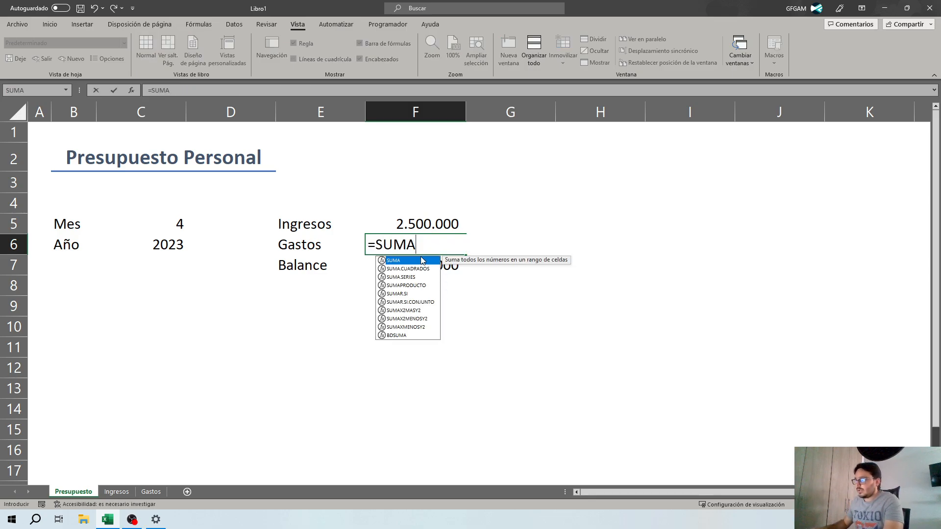
double_click(412, 302)
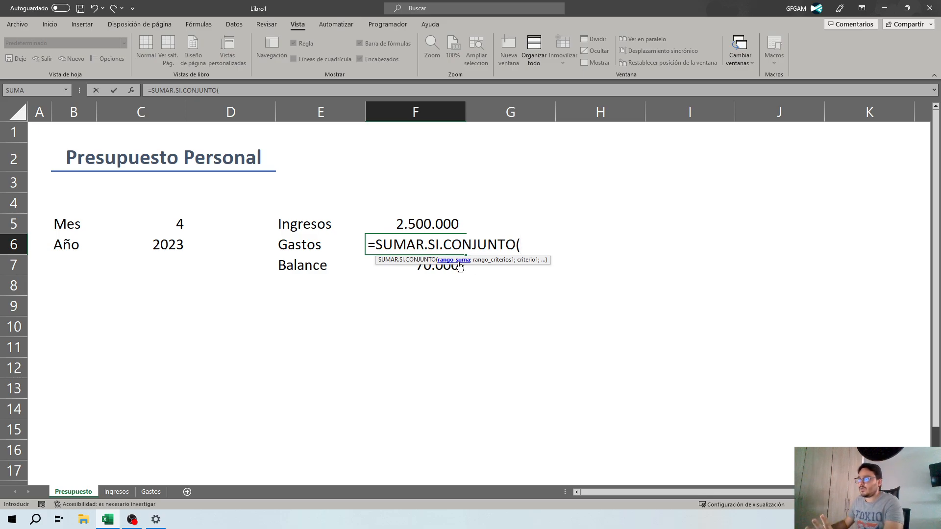
left_click(156, 492)
left_click_drag(392, 147, 382, 248)
type(";")
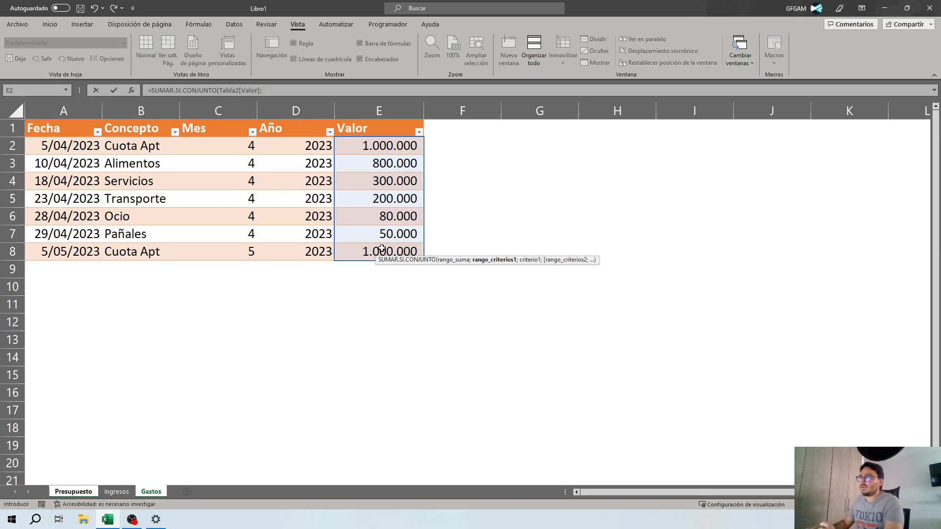
Add the month condition to the Gastos formula, with Tabla2[Mes] as the first criteria range and Presupuesto!C5 as its criterion
left_click_drag(218, 145, 209, 253)
type(";Presupuesto!")
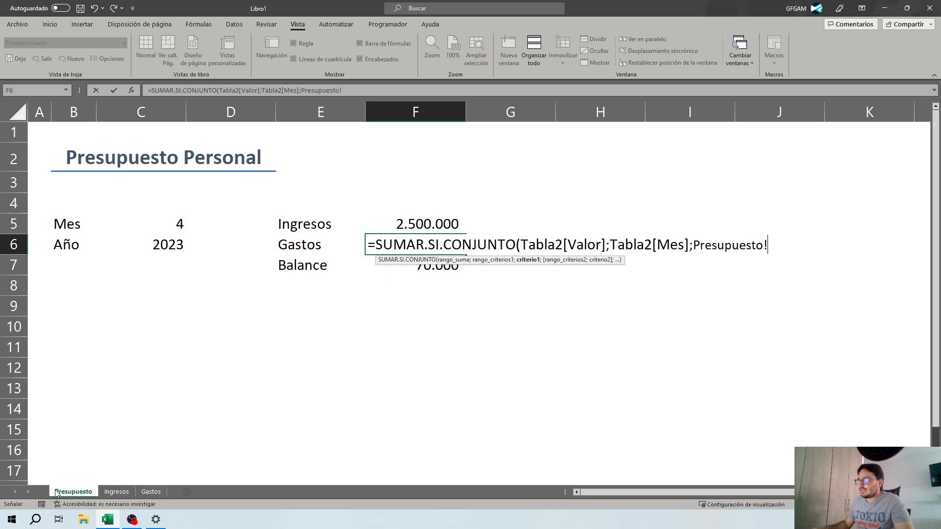
left_click(59, 493)
left_click(159, 224)
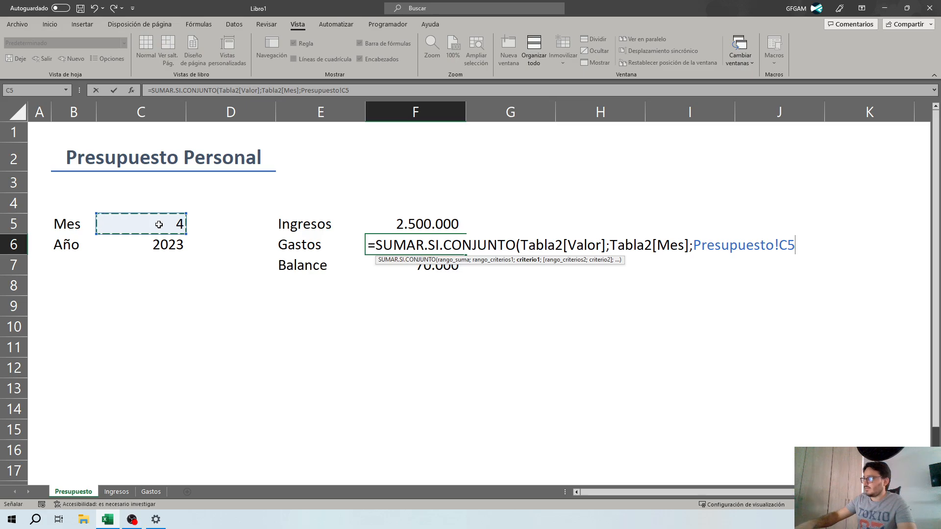
type(";")
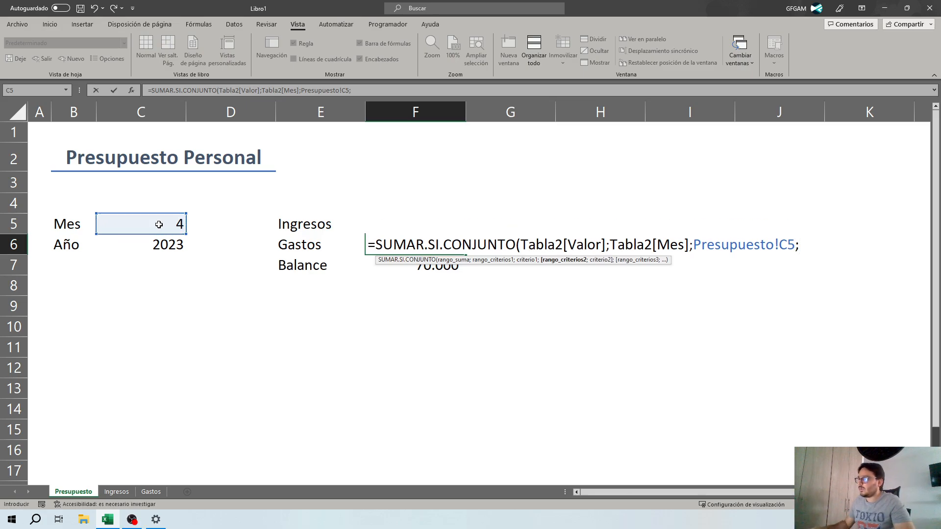
Complete the Gastos formula with Tabla2[Año] as the second criteria range and Presupuesto!C6 as its criterion
left_click(151, 491)
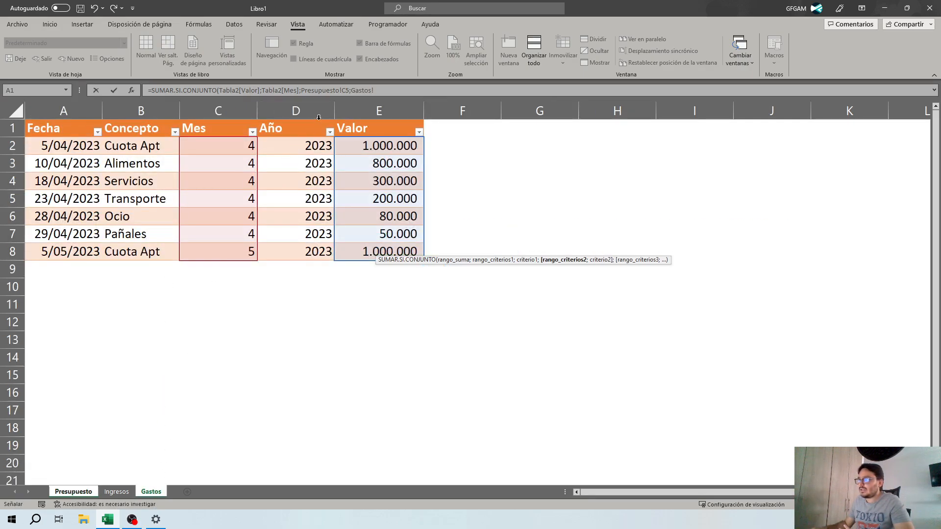
left_click_drag(294, 144, 285, 249)
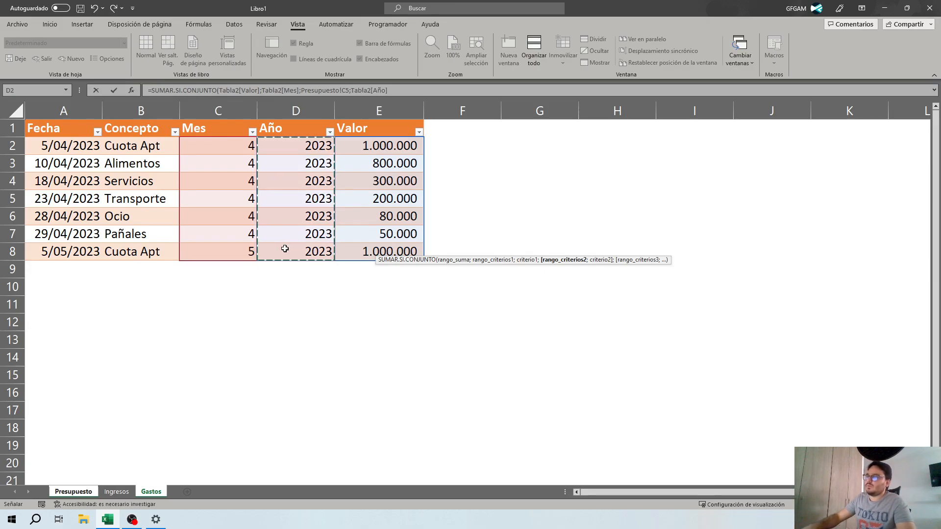
type(";")
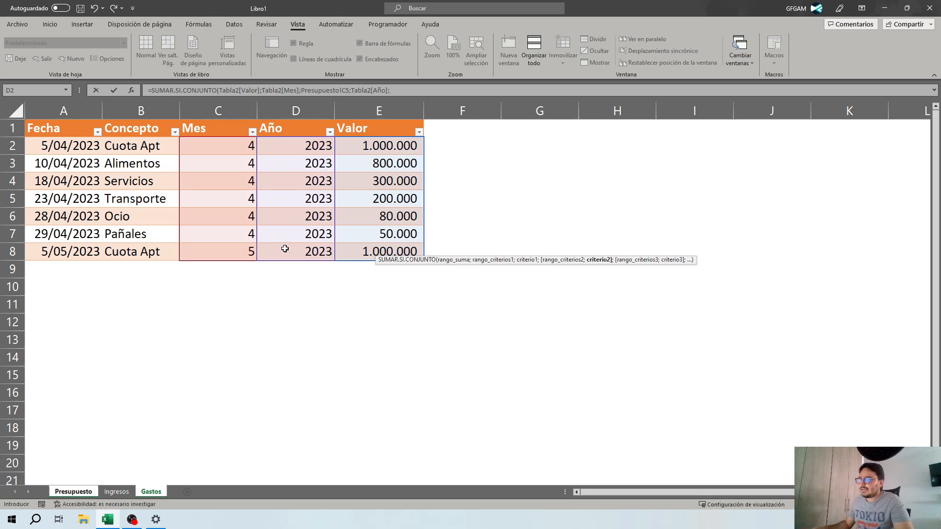
left_click(81, 492)
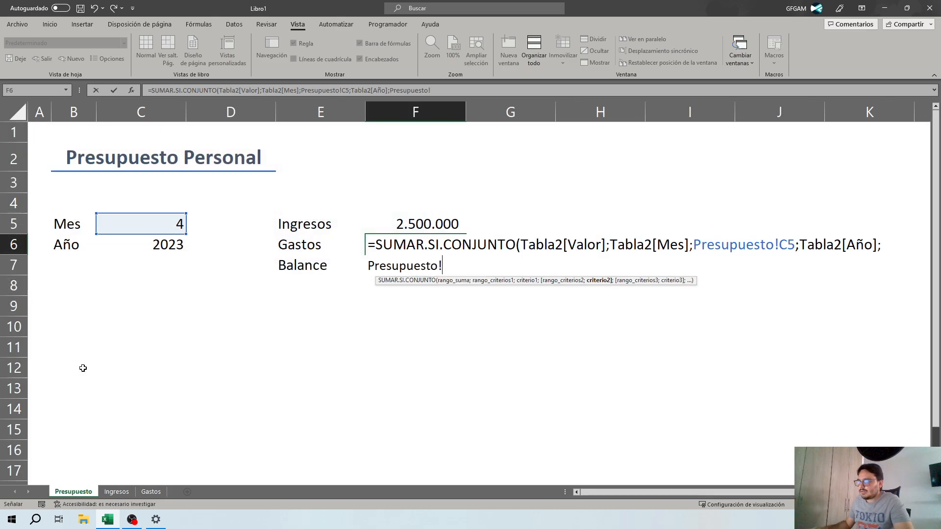
left_click(140, 244)
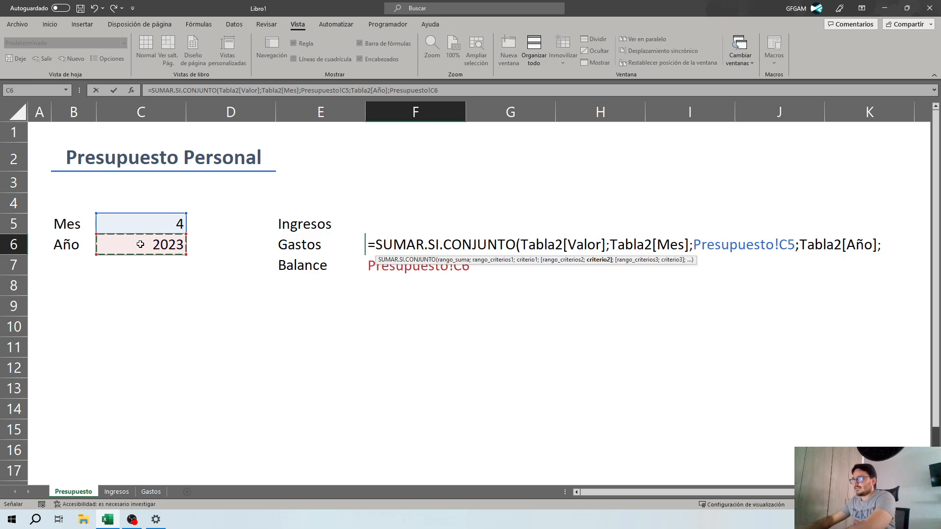
type(")")
key("Return")
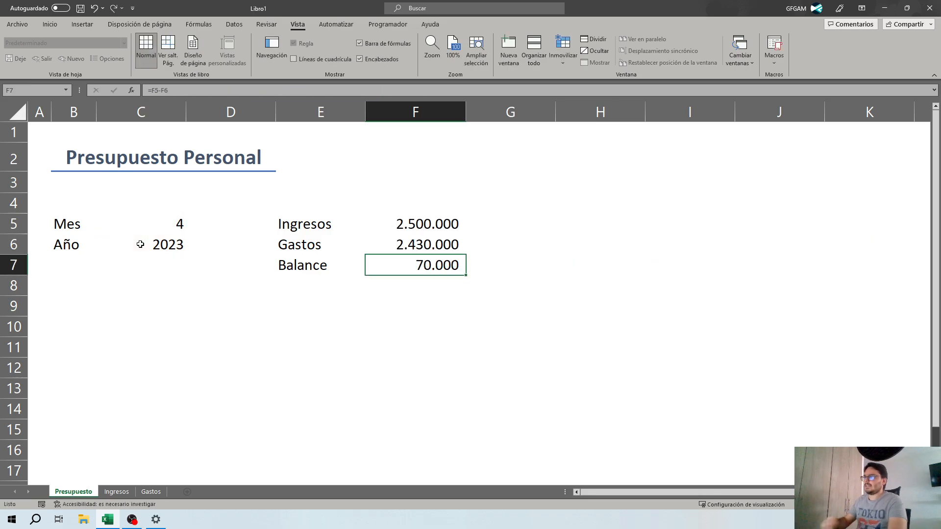
Set the year in C6 to 2024 and check the Gastos total in F6
key("Up")
key("Up")
key("Up")
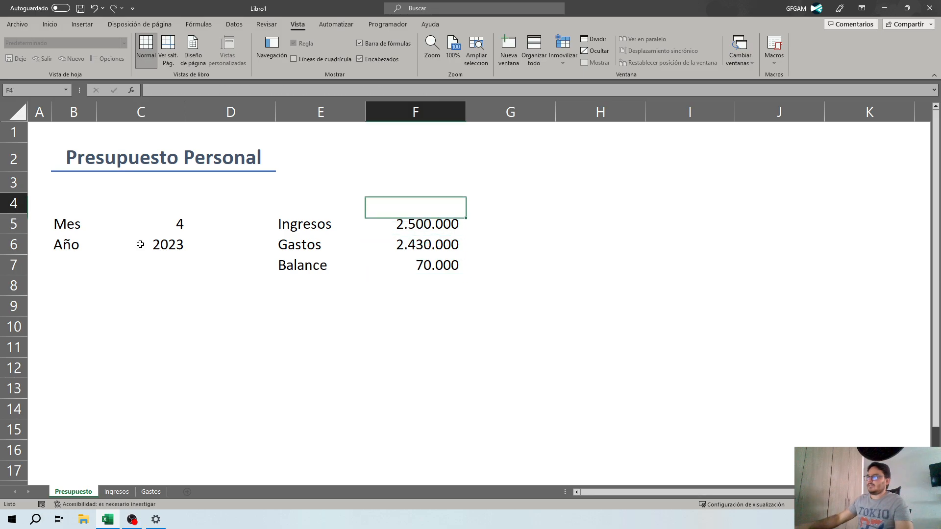
key("Left")
key("Down")
key("Right")
key("Down")
key("Left")
key("Left")
key("Left")
key("Up")
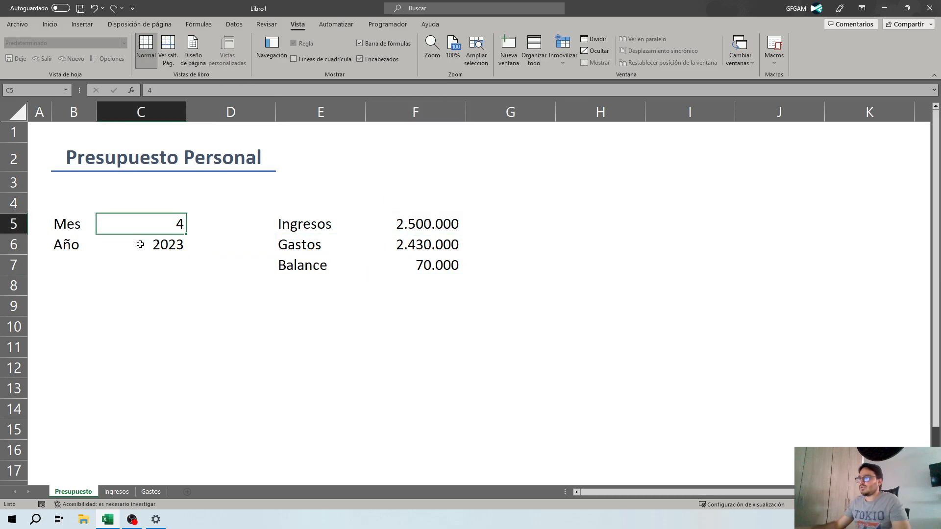
key("Down")
type("2024")
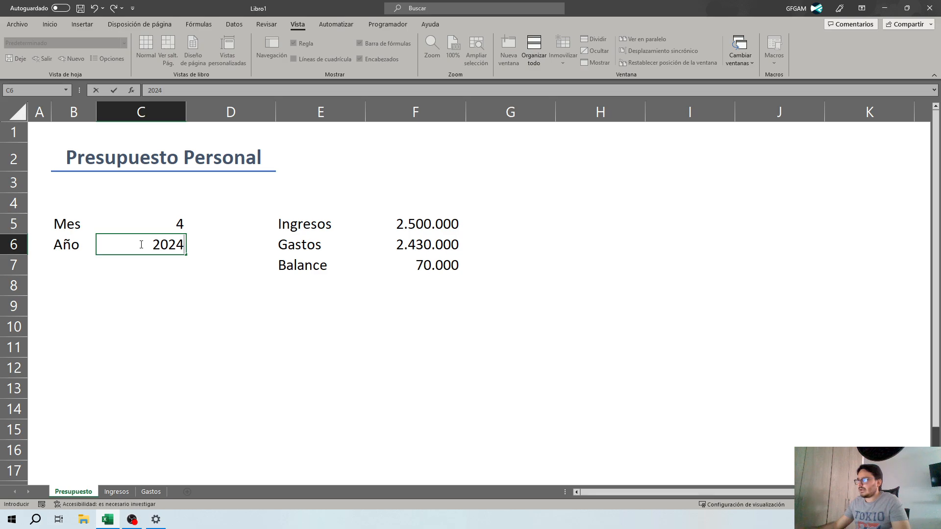
key("Return")
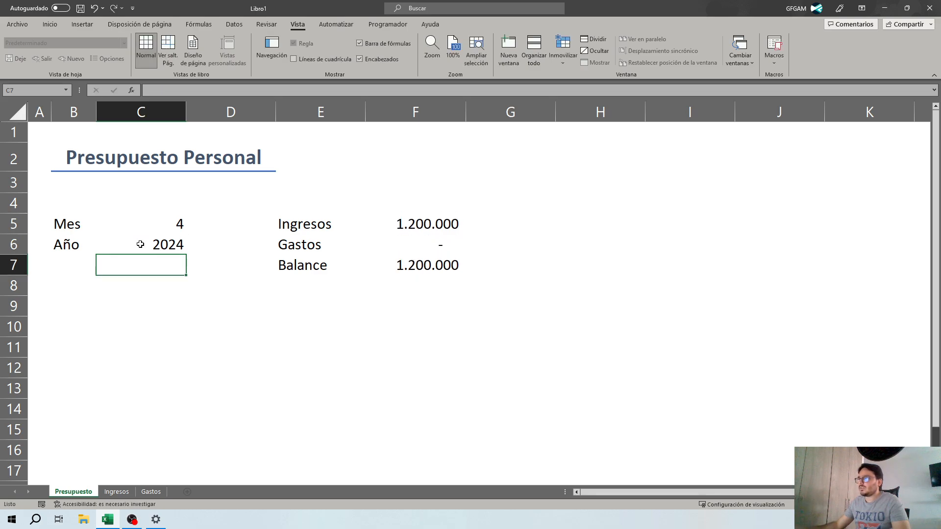
key("Up")
key("Right")
key("Right")
key("Right")
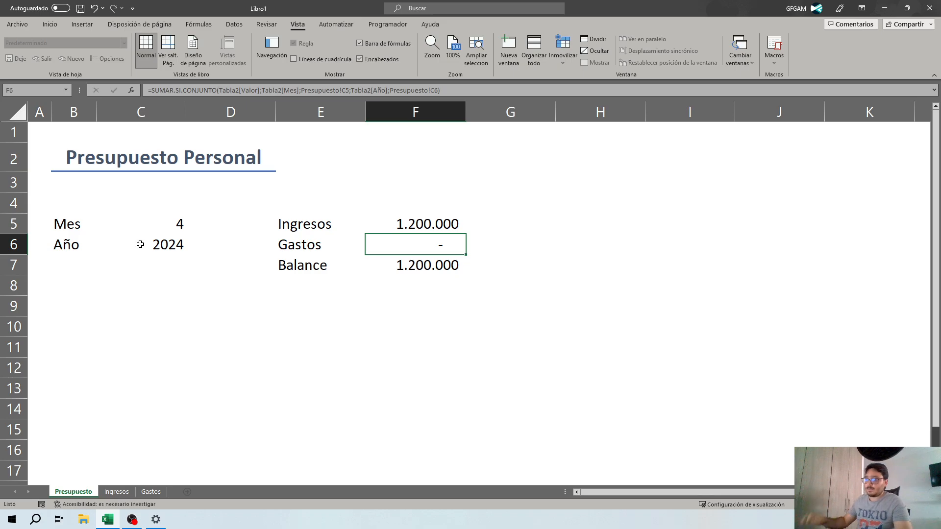
Add an expense row to the Gastos table dated 04/04/2024, with concept Cuota Apt and value 1.000.000
left_click(151, 491)
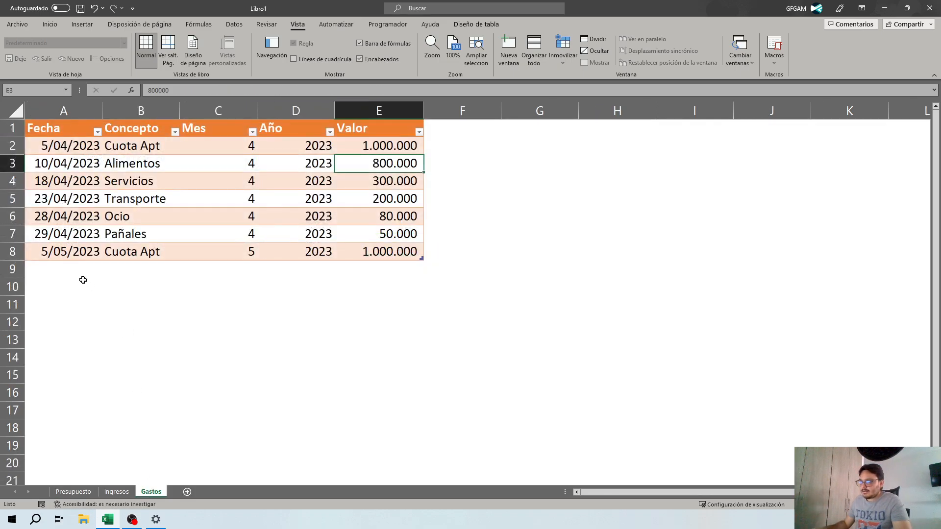
left_click(69, 272)
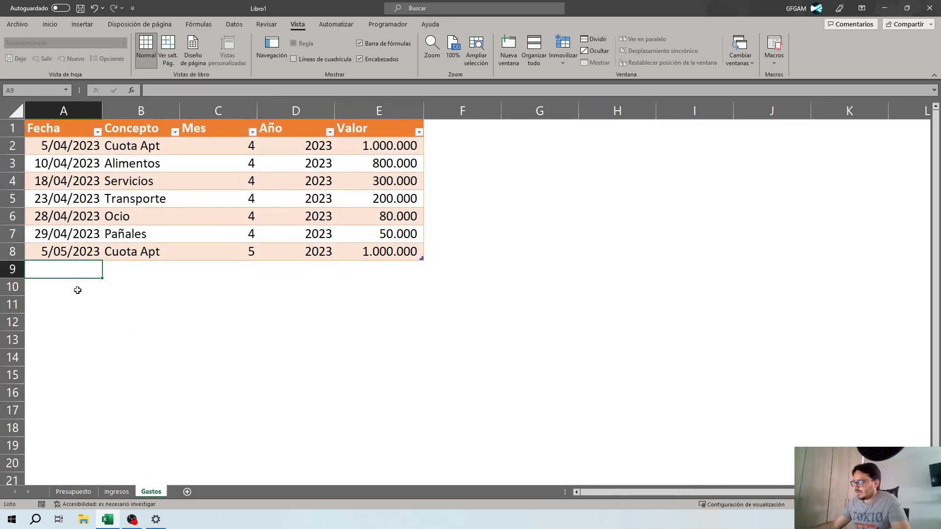
type("04/04")
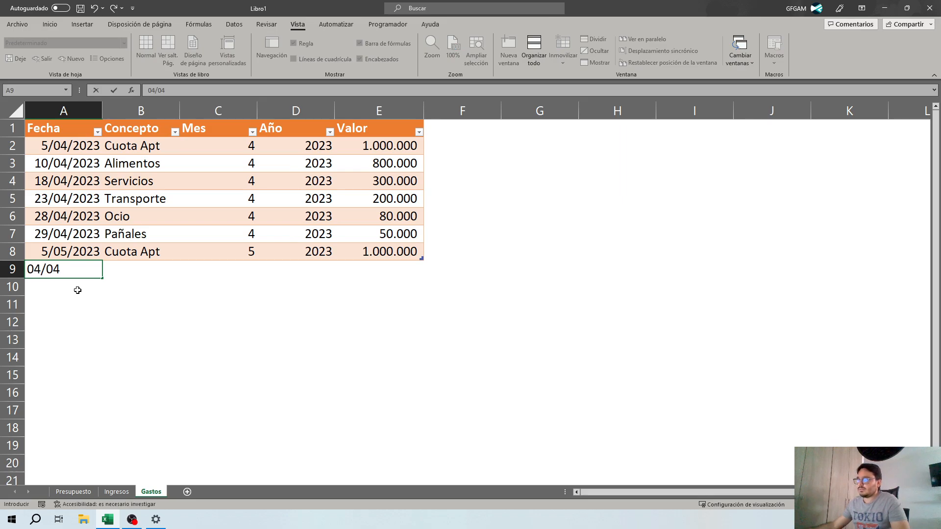
type("/2024")
key("Tab")
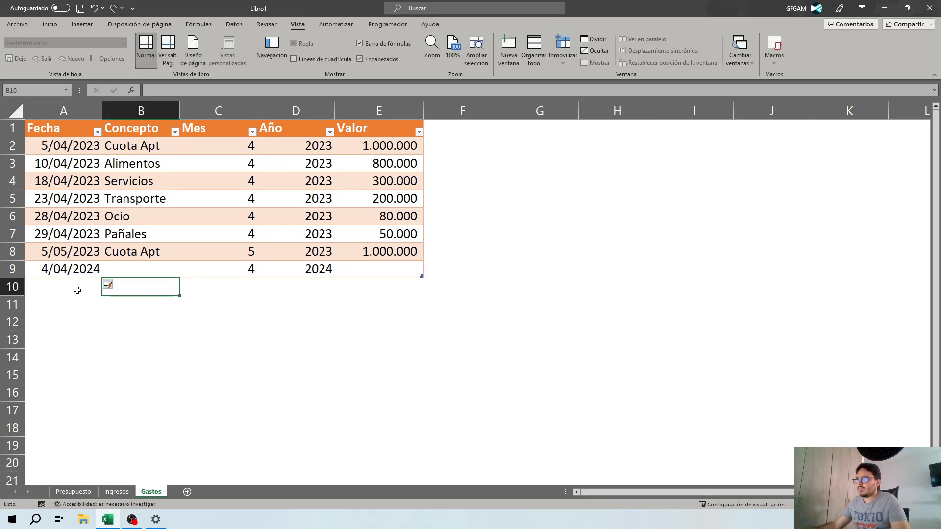
type("Cu")
key("Tab")
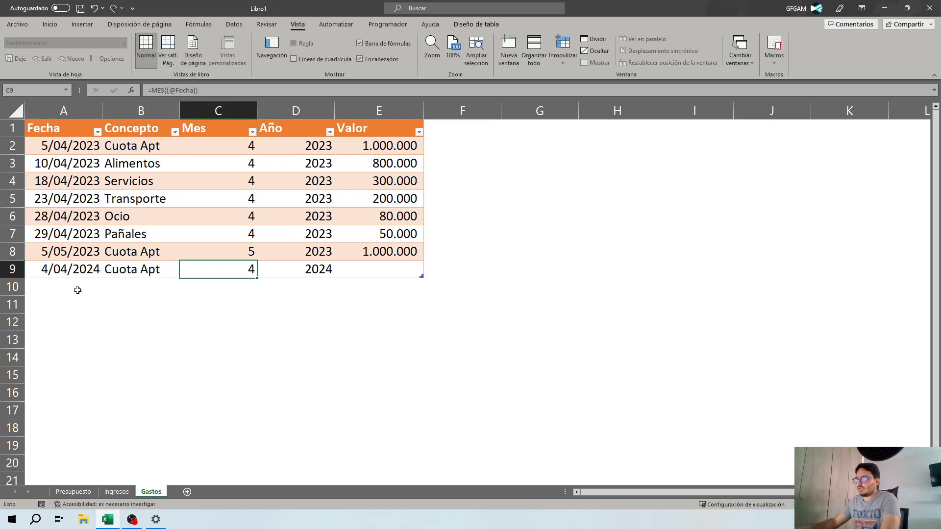
key("Tab")
key("Tab")
type("1000")
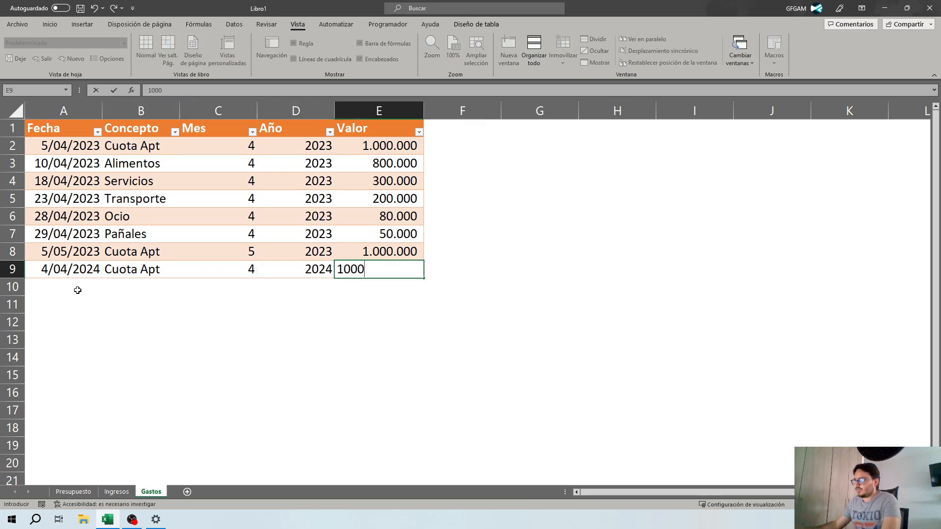
type("000")
key("Return")
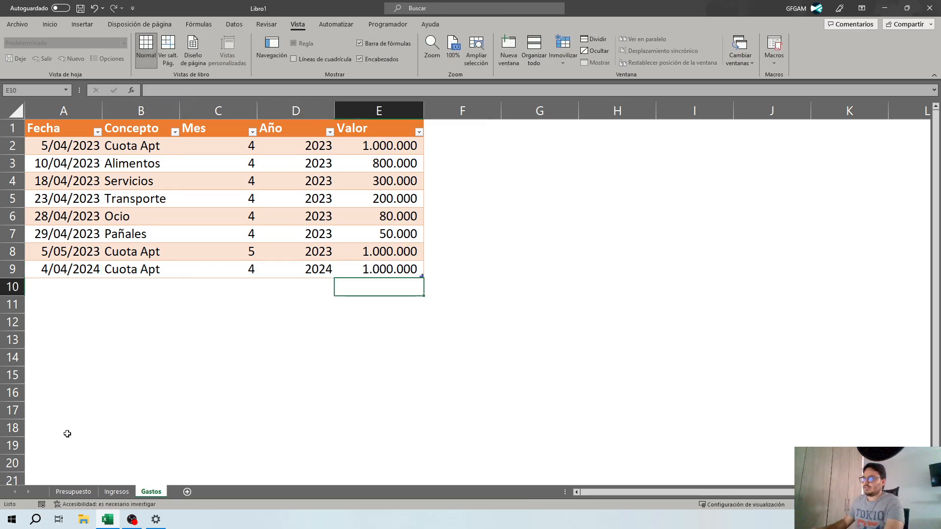
Return to the Presupuesto sheet and check the Ingresos, Gastos and Balance amounts in F5:F7
left_click(73, 492)
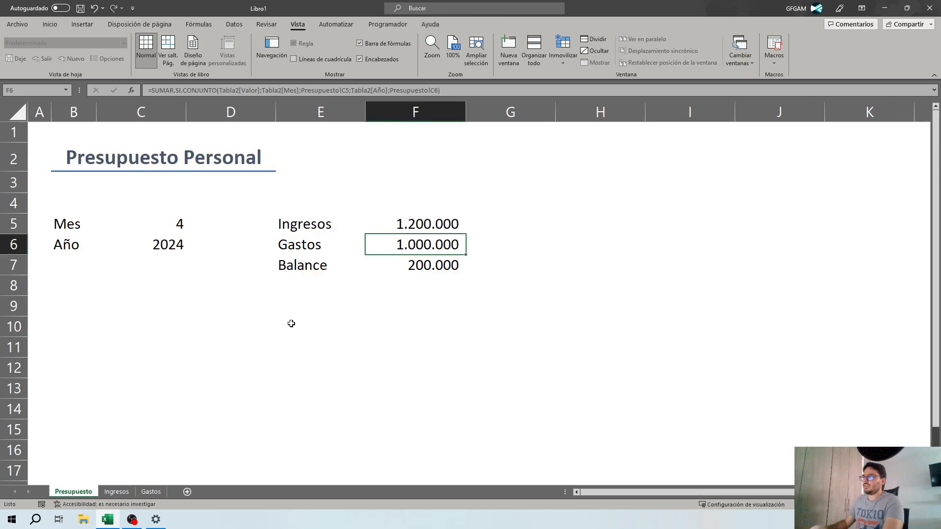
left_click(451, 222)
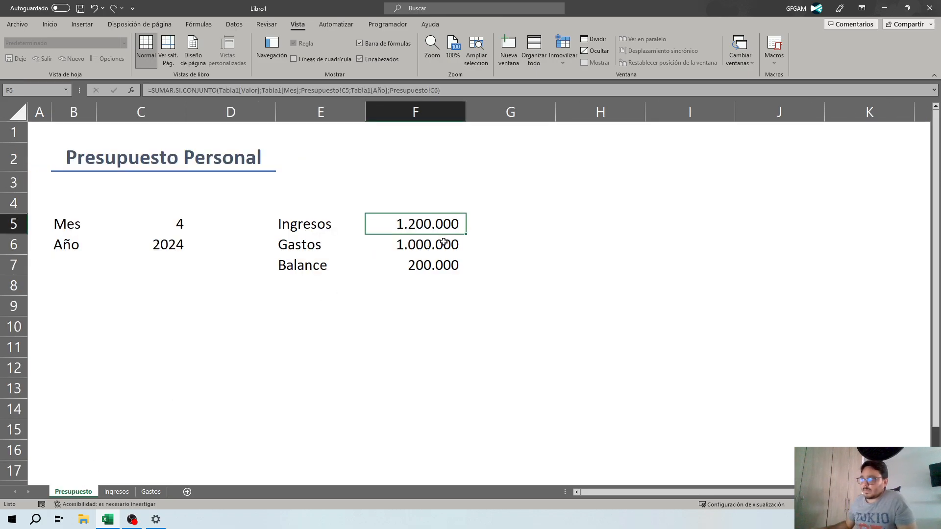
left_click(443, 244)
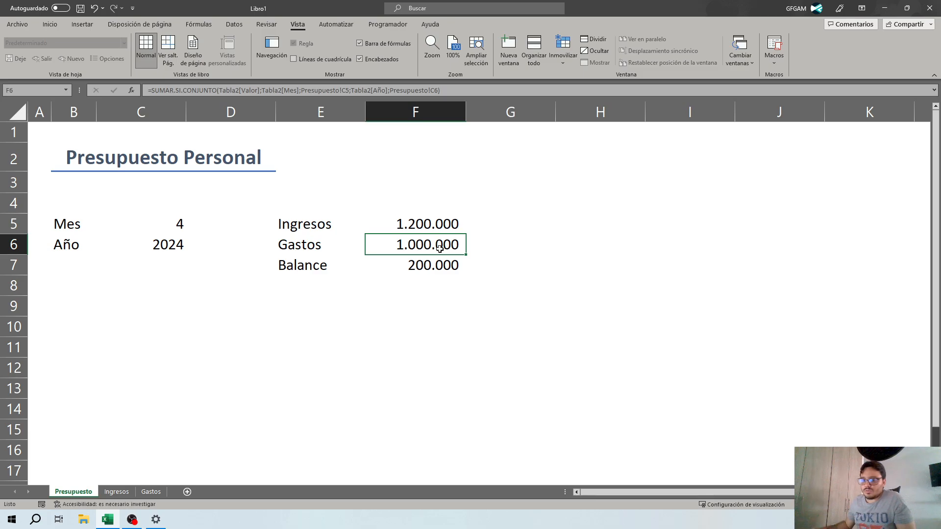
left_click(430, 269)
Test the totals by switching the year in C6 to 2023 and back to 2024
left_click(185, 244)
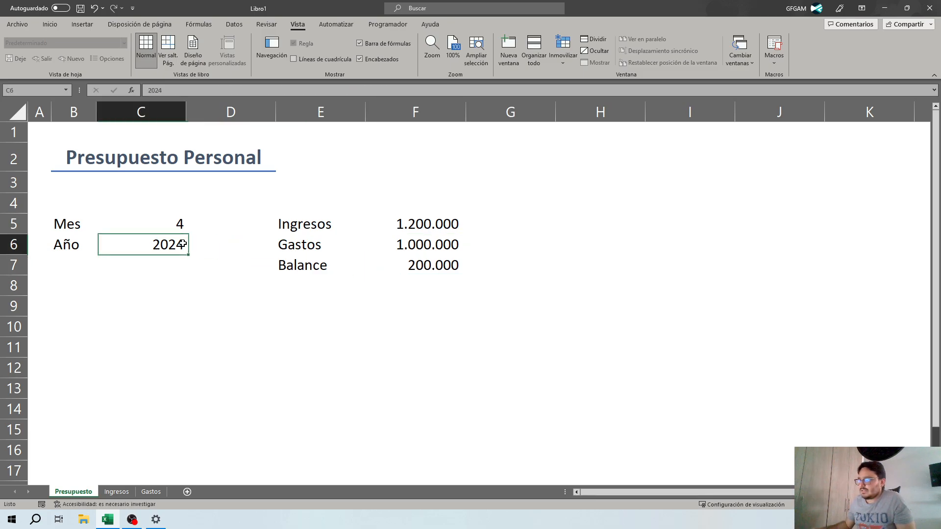
type("2023")
key("Return")
left_click(184, 243)
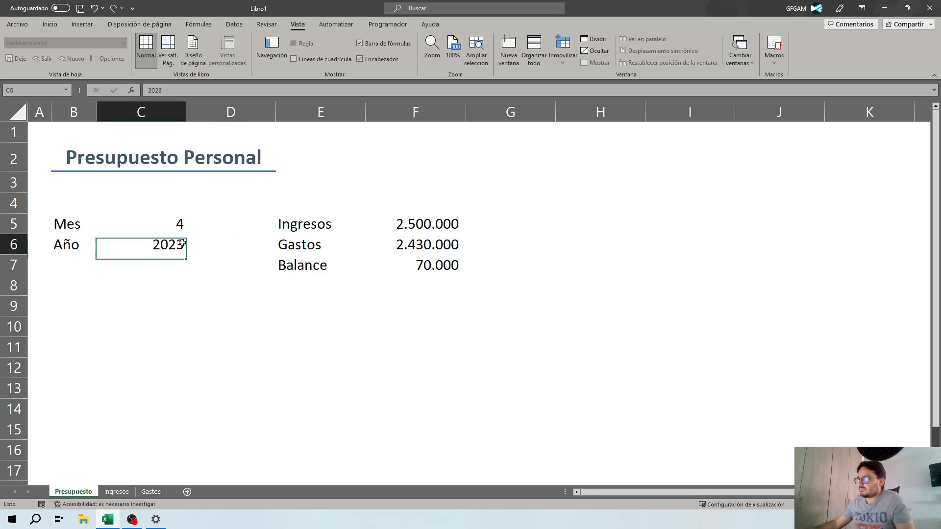
type("2024")
key("Return")
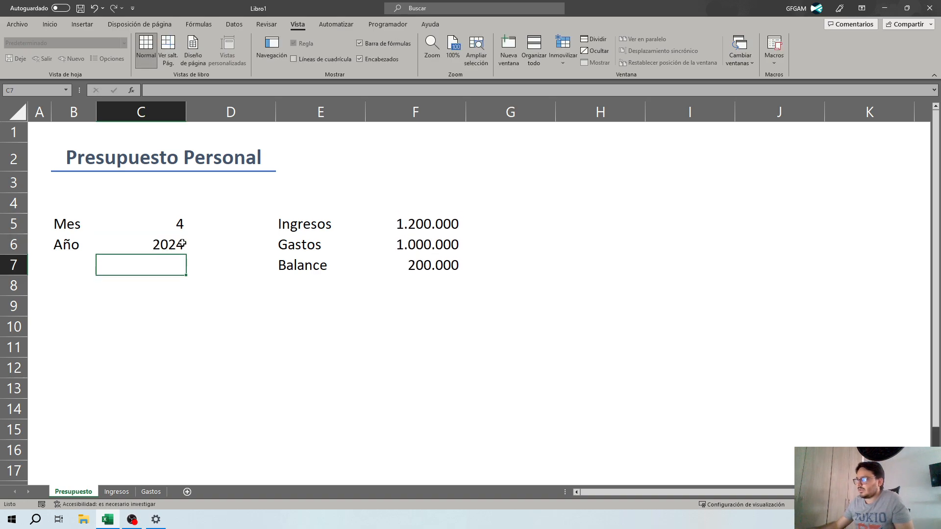
Set the month in C5 to 5 and the year in C6 to 2023
key("Up")
key("Up")
type("5")
key("Return")
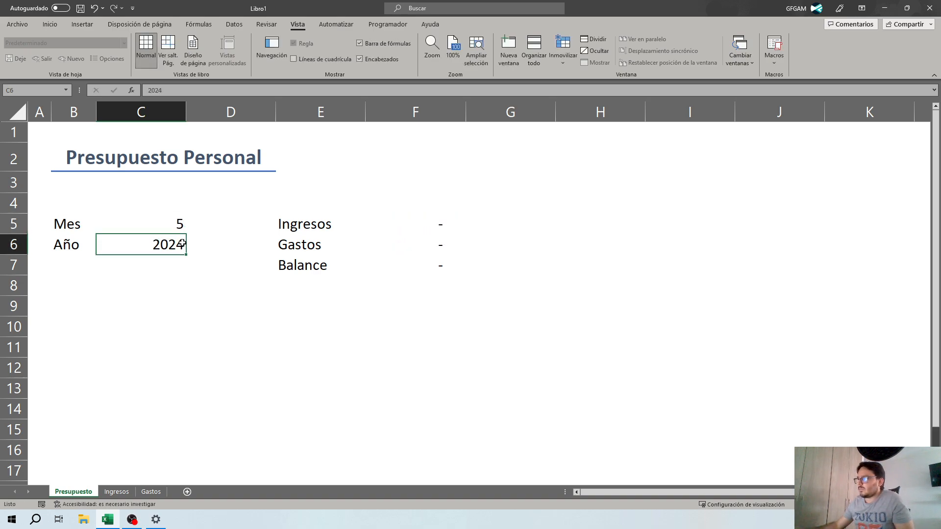
key("F2")
key("BackSpace")
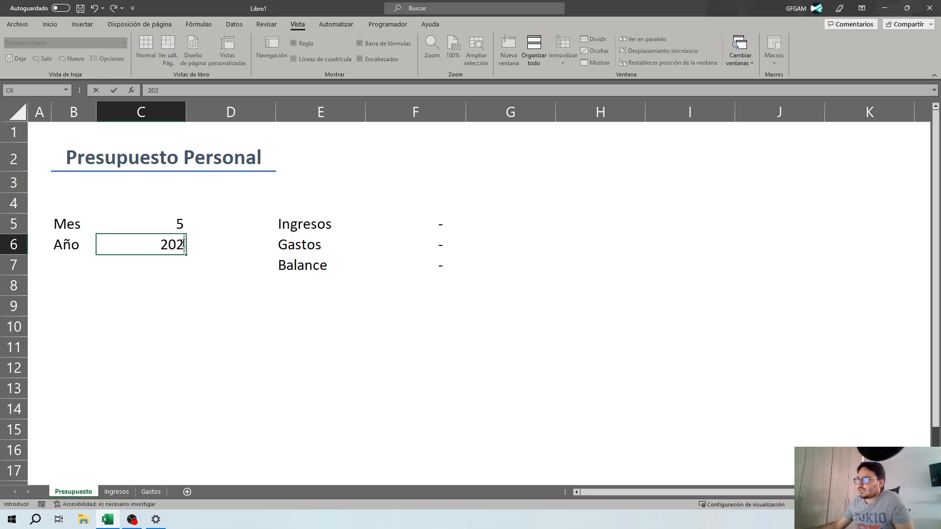
type("3")
key("Return")
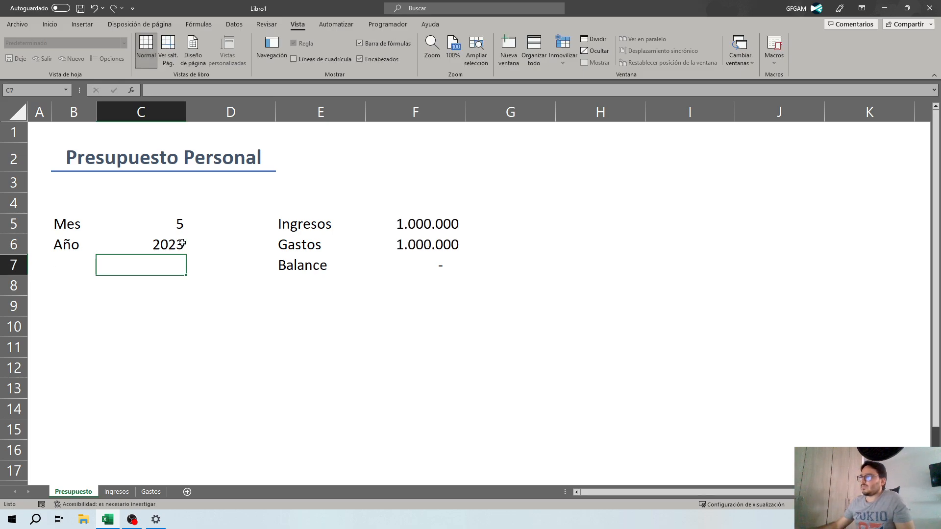
Check the Gastos and Balance results in F6 and F7 for the chosen month and year
key("Up")
key("Right")
key("Right")
key("Right")
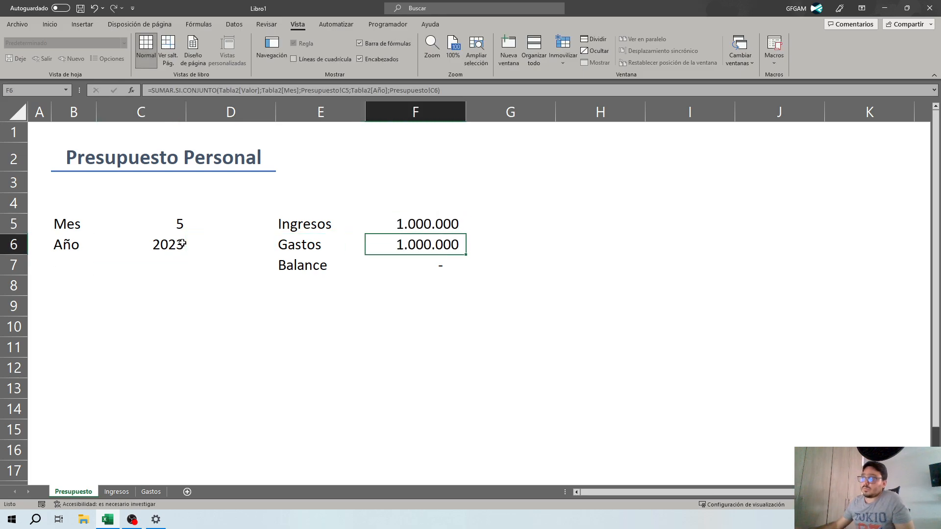
key("Down")
key("Left")
key("Left")
key("Left")
key("Up")
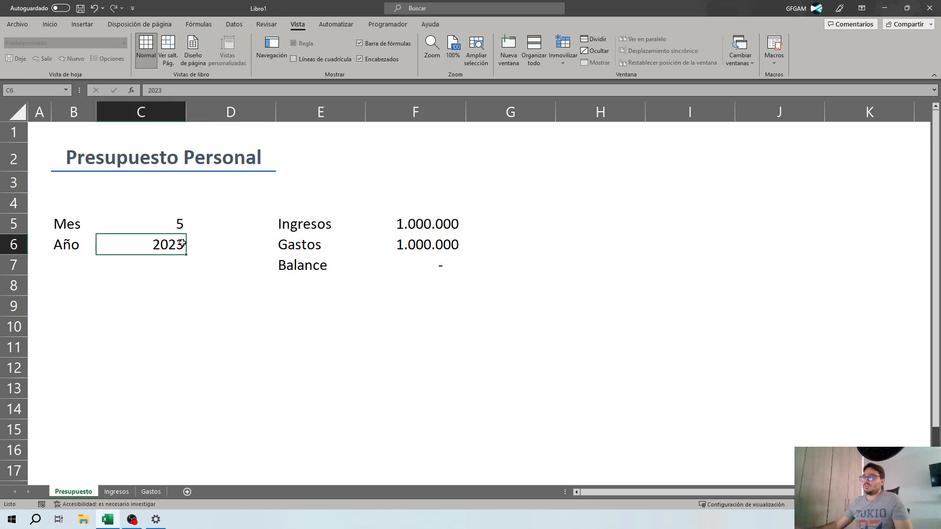
Set the month in C5 to 4 and review the Ingresos, Gastos and Balance summary
key("Up")
type("4")
key("Return")
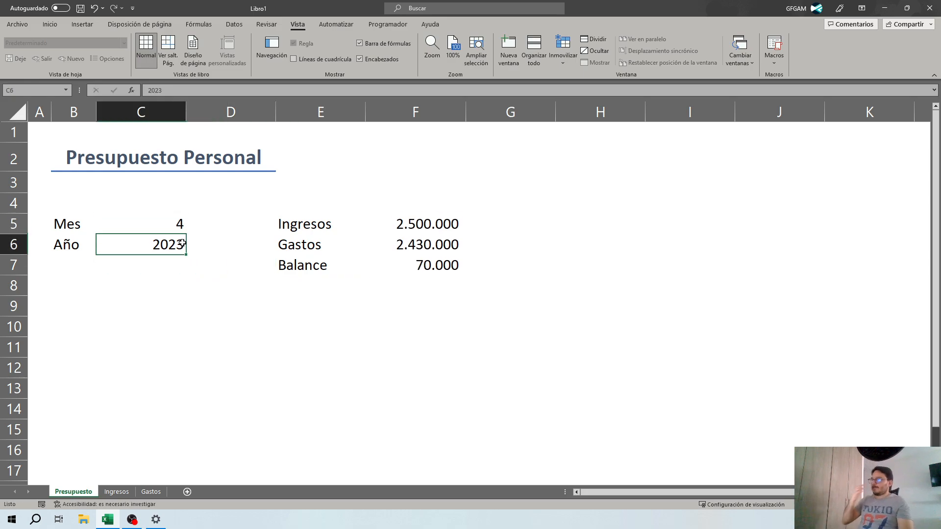
left_click(420, 229)
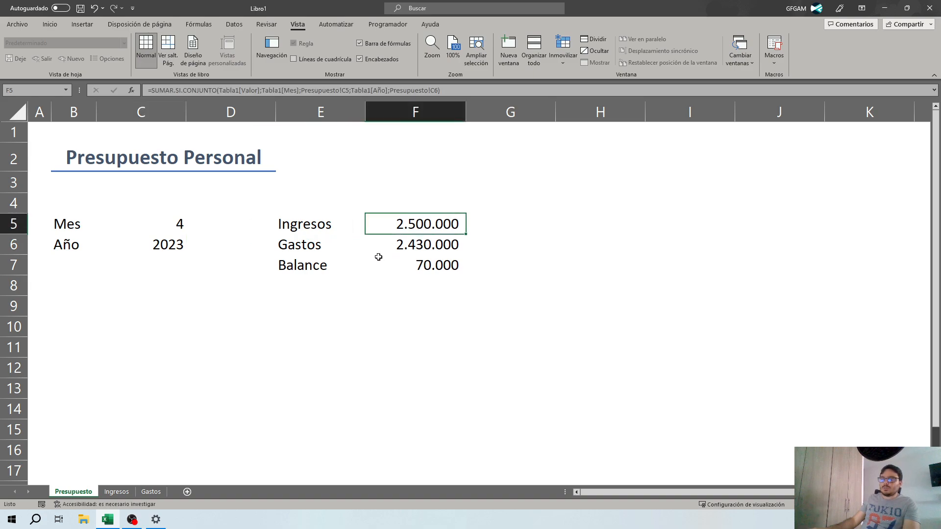
left_click(379, 257)
left_click(315, 267)
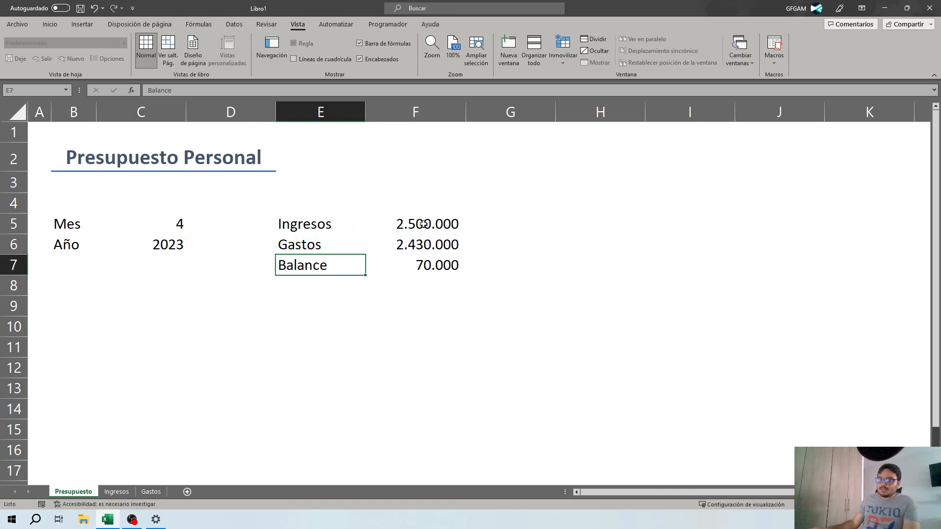